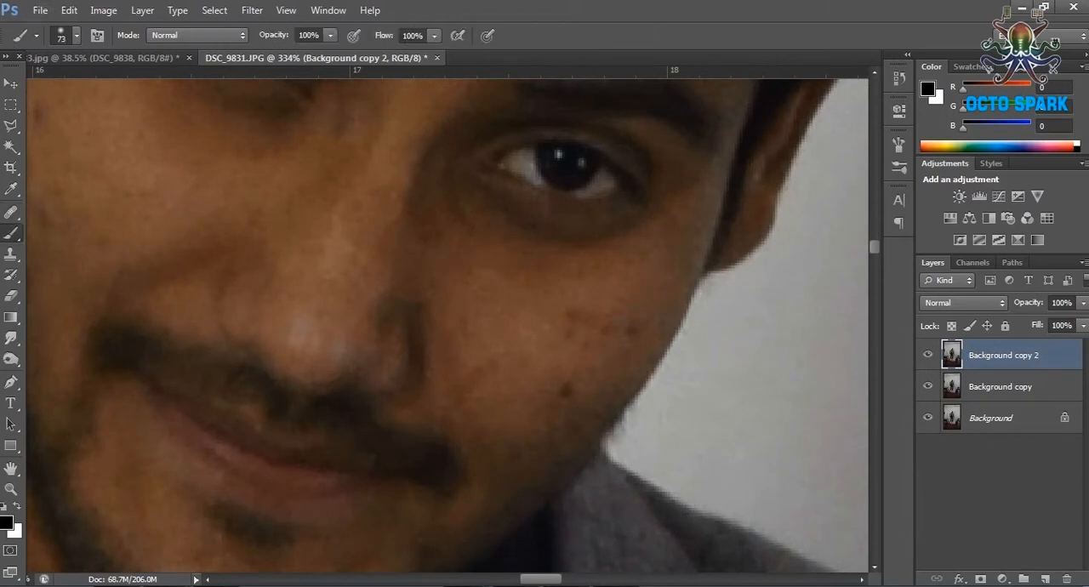
# Remove the dark mole on the subject's left cheek with the Spot Healing Brush.
pyautogui.click(102, 210)
pyautogui.moveTo(565, 373); pyautogui.dragTo(559, 395)
pyautogui.click(75, 35)
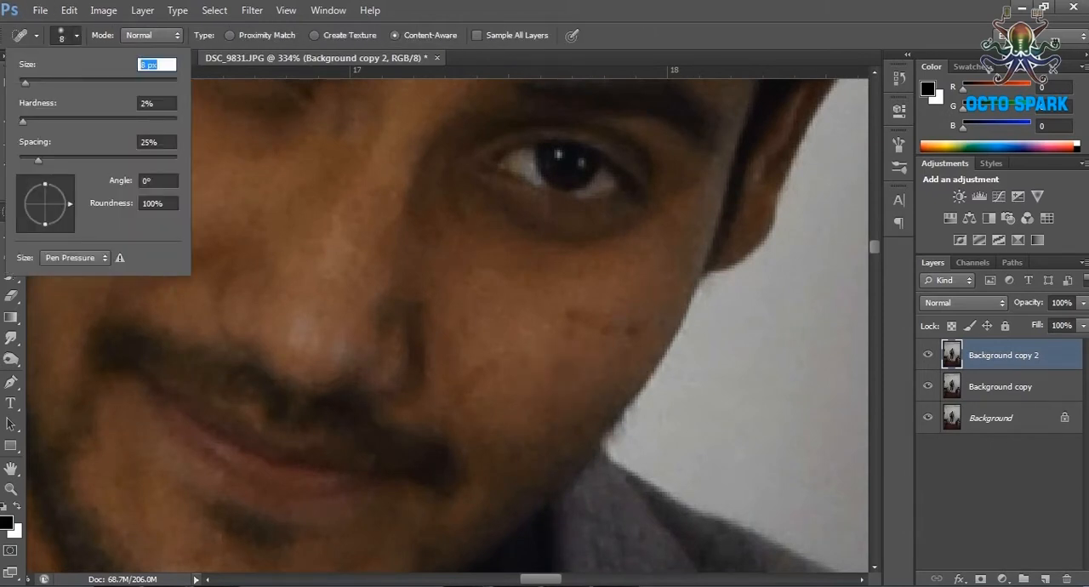
pyautogui.press('Return')
pyautogui.scroll(-8, 496, 334)
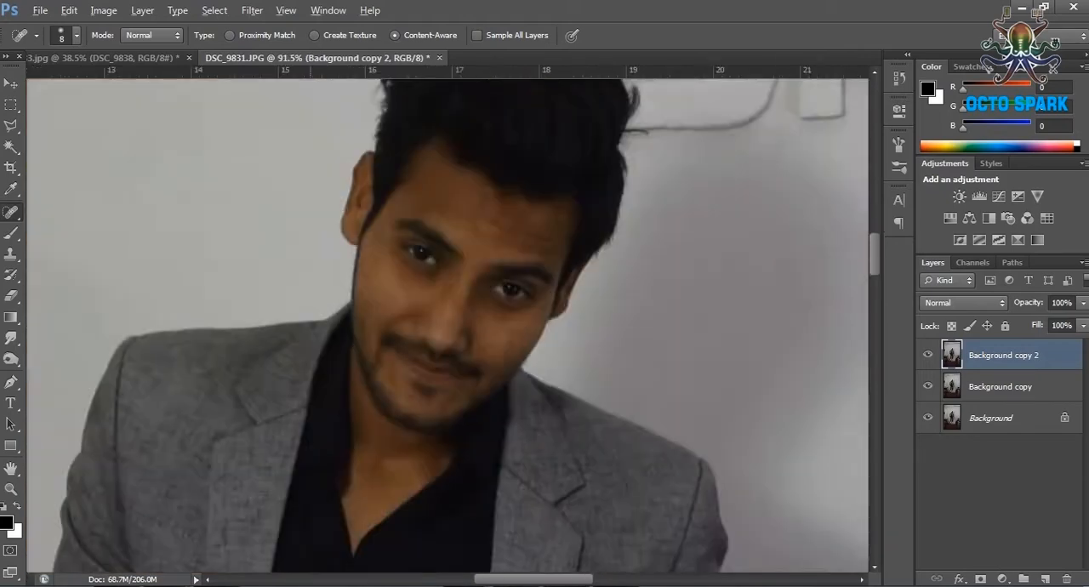
# Set the Spot Healing Brush size to 25 px and heal the blemishes and lines across the middle of the forehead.
pyautogui.scroll(6, 381, 252)
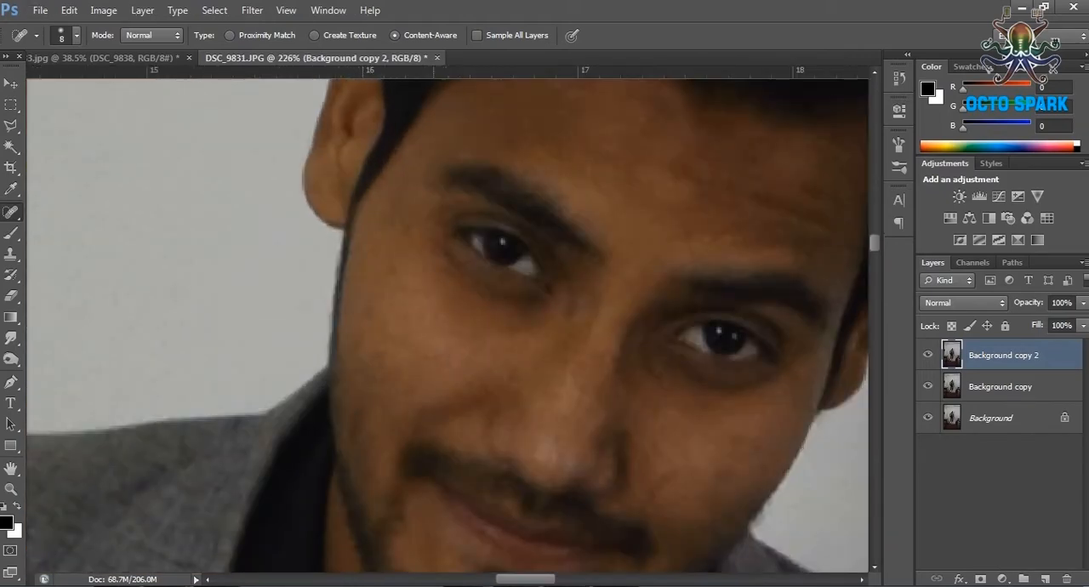
pyautogui.scroll(2, 448, 323)
pyautogui.scroll(-7, 572, 476)
pyautogui.scroll(6, 561, 285)
pyautogui.click(76, 35)
pyautogui.moveTo(577, 483); pyautogui.dragTo(622, 481)
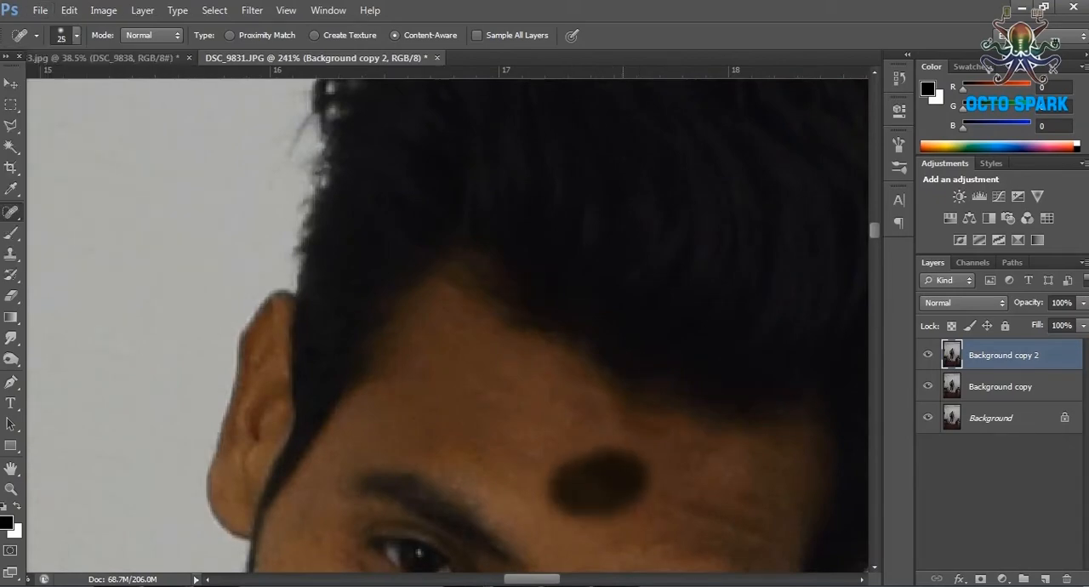
pyautogui.moveTo(671, 522); pyautogui.dragTo(754, 517)
# Heal the remaining marks along the upper forehead and above the eyebrows with the Spot Healing Brush.
pyautogui.scroll(-6, 637, 498)
pyautogui.scroll(7, 702, 523)
pyautogui.moveTo(611, 494)
pyautogui.mouseDown()
pyautogui.moveTo(641, 494)
pyautogui.moveTo(557, 509)
pyautogui.mouseUp()
pyautogui.moveTo(499, 415)
pyautogui.mouseDown()
pyautogui.moveTo(466, 388)
pyautogui.moveTo(484, 403)
pyautogui.mouseUp()
pyautogui.click(529, 430)
pyautogui.click(598, 466)
pyautogui.scroll(-15, 600, 481)
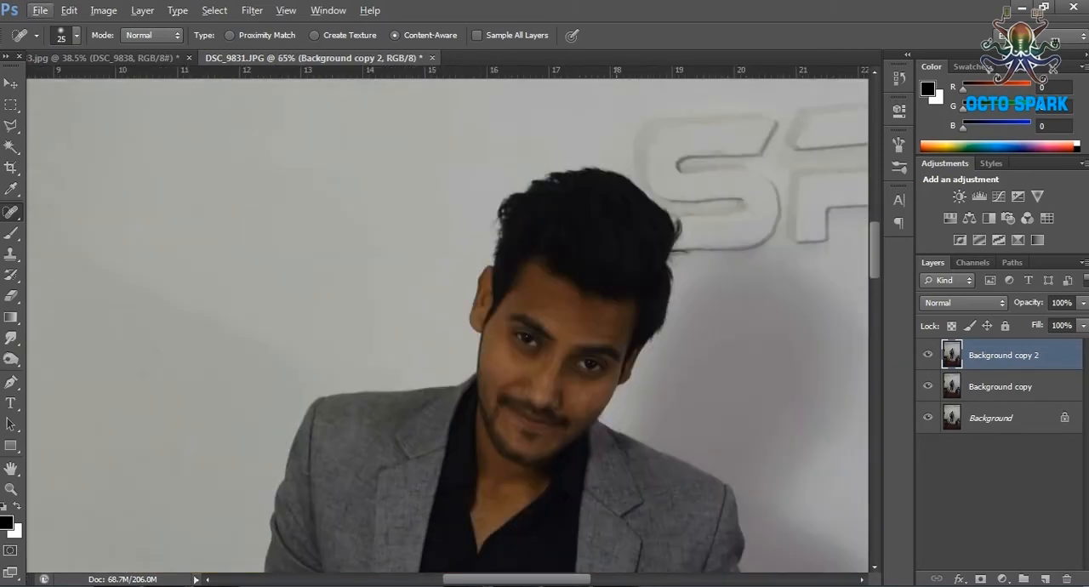
pyautogui.scroll(11, 627, 291)
pyautogui.moveTo(495, 401); pyautogui.dragTo(558, 408)
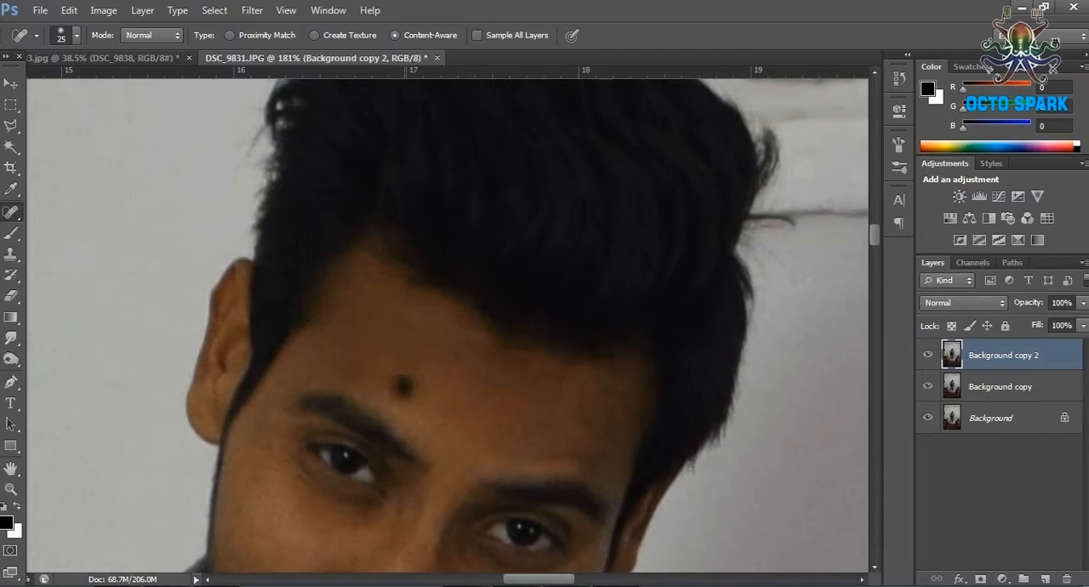
# Heal the small leftover spots on the cheeks and around the nose.
pyautogui.scroll(-10, 417, 464)
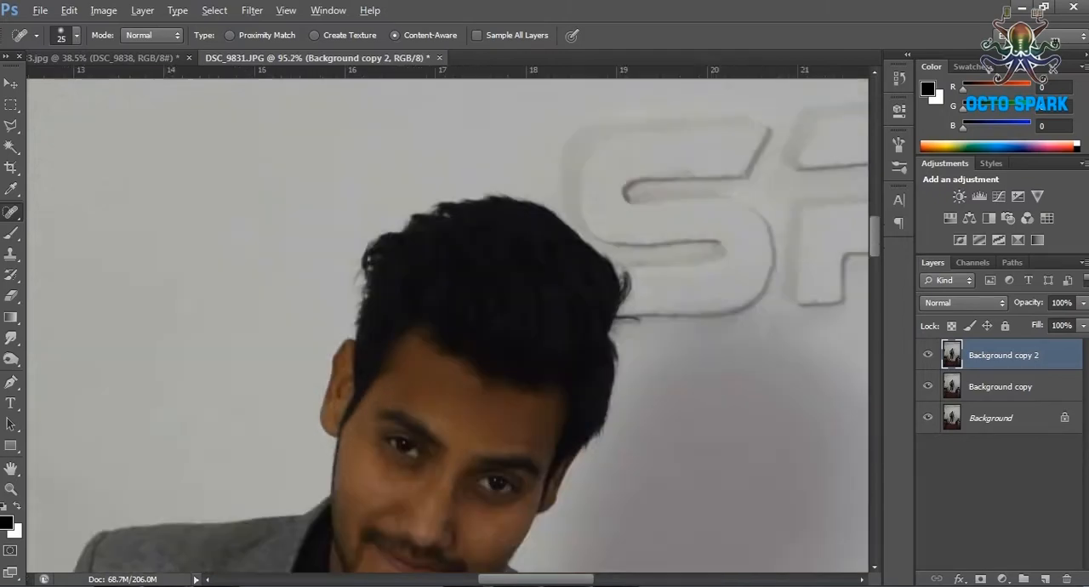
pyautogui.scroll(12, 416, 467)
pyautogui.click(401, 308)
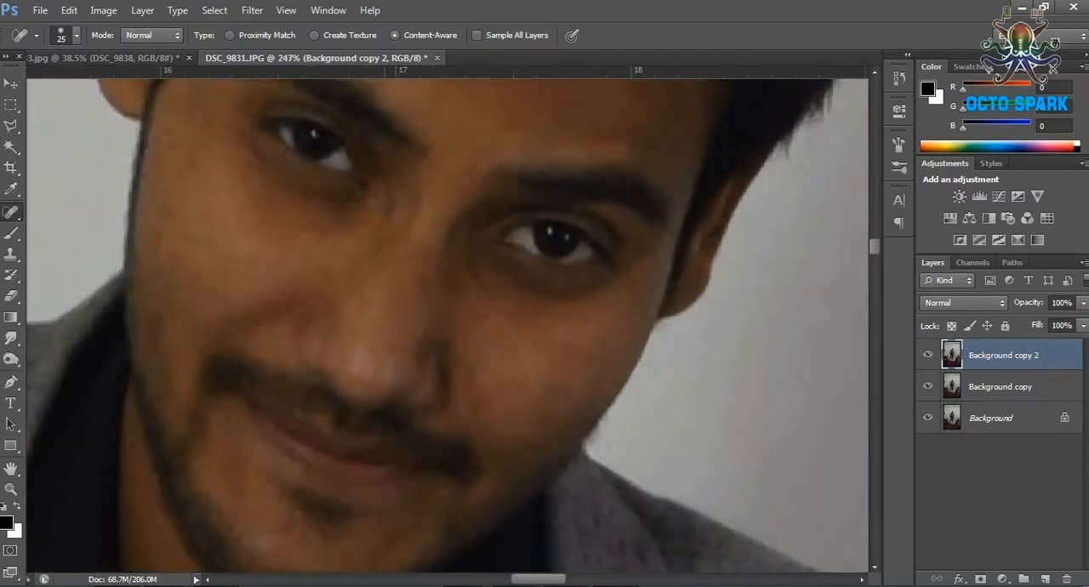
pyautogui.scroll(-3, 375, 401)
pyautogui.scroll(3, 376, 401)
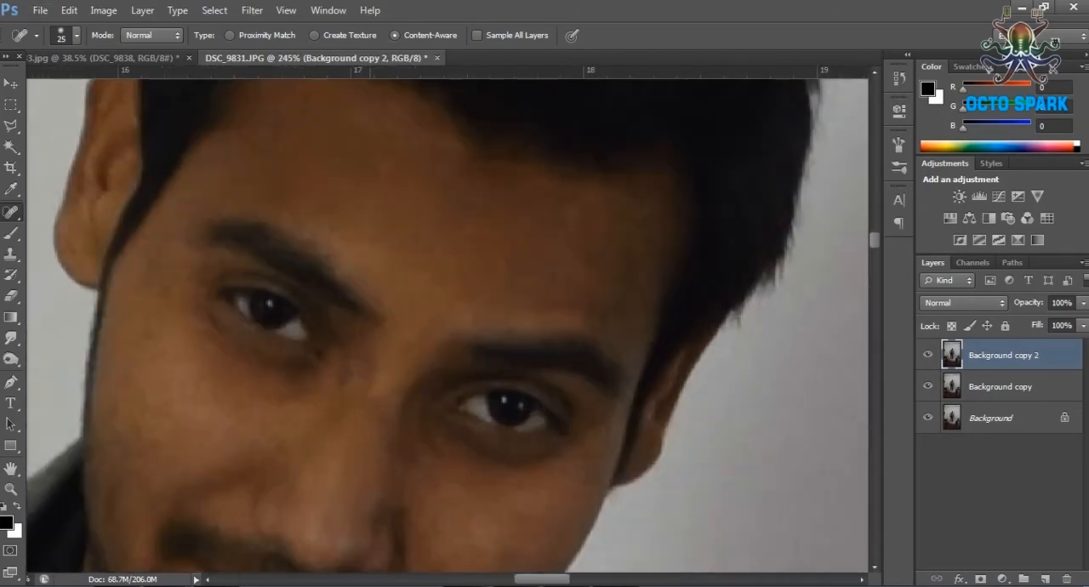
pyautogui.click(387, 463)
pyautogui.scroll(-6, 392, 455)
pyautogui.scroll(4, 435, 374)
pyautogui.click(435, 378)
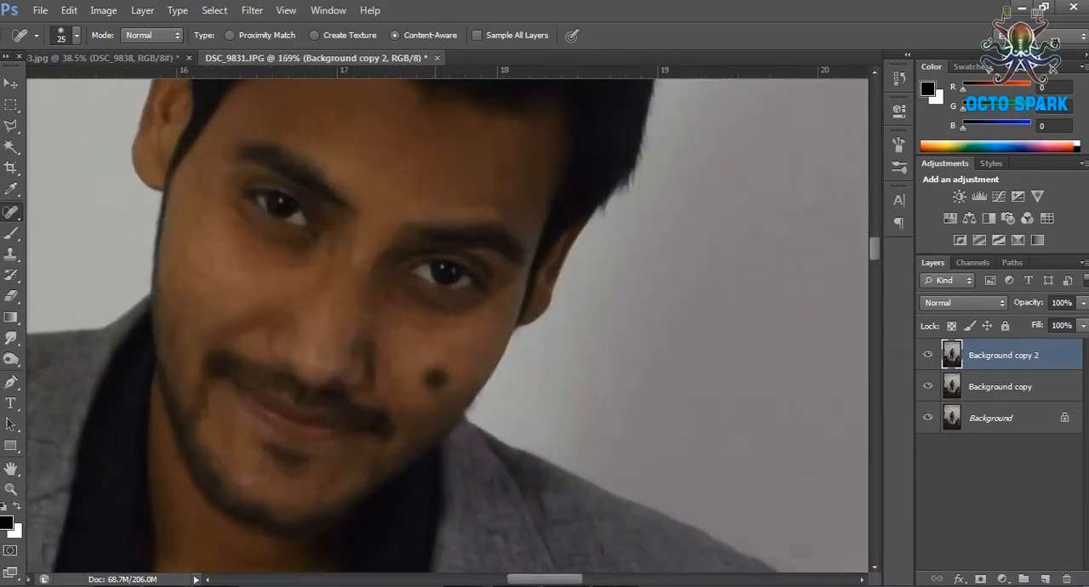
# Examine the healed photo from the face down to the jacket and hands for remaining blemishes.
pyautogui.scroll(-4, 426, 383)
pyautogui.scroll(-4, 391, 340)
pyautogui.scroll(5, 374, 438)
pyautogui.scroll(-4, 375, 438)
pyautogui.scroll(4, 221, 421)
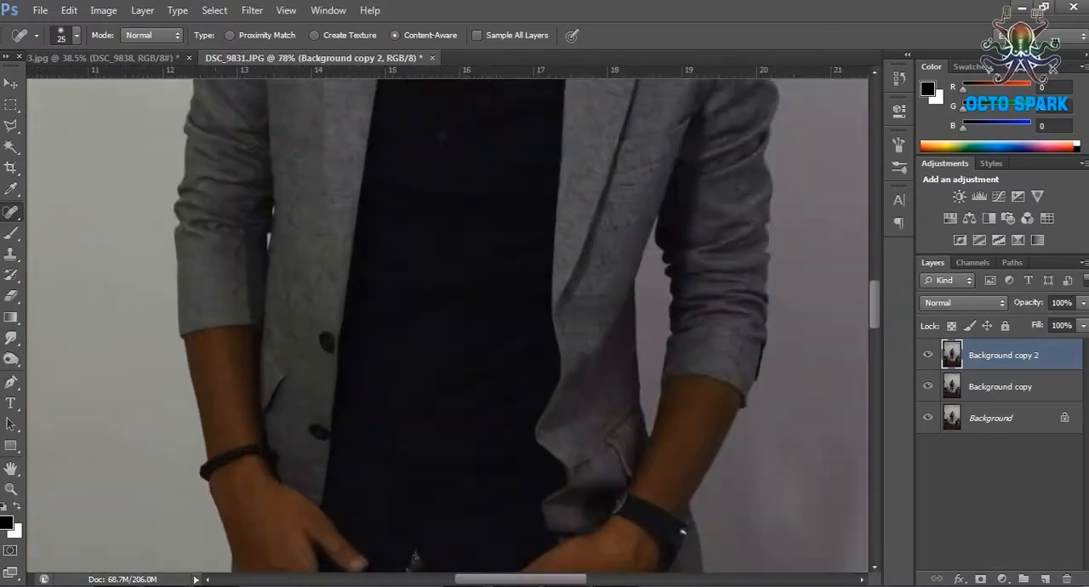
pyautogui.scroll(-5, 217, 419)
pyautogui.scroll(4, 340, 196)
pyautogui.scroll(-4, 332, 187)
pyautogui.scroll(3, 331, 187)
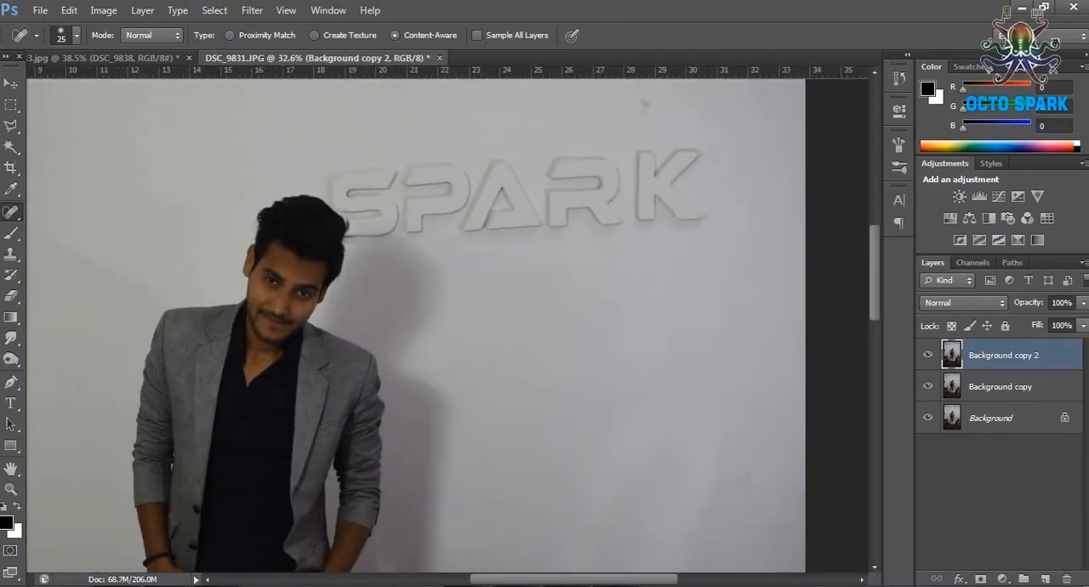
# Brighten the Background copy 2 layer with a Curves adjustment.
pyautogui.rightClick(1003, 355)
pyautogui.click(103, 11)
pyautogui.moveTo(145, 49)
pyautogui.click(306, 81)
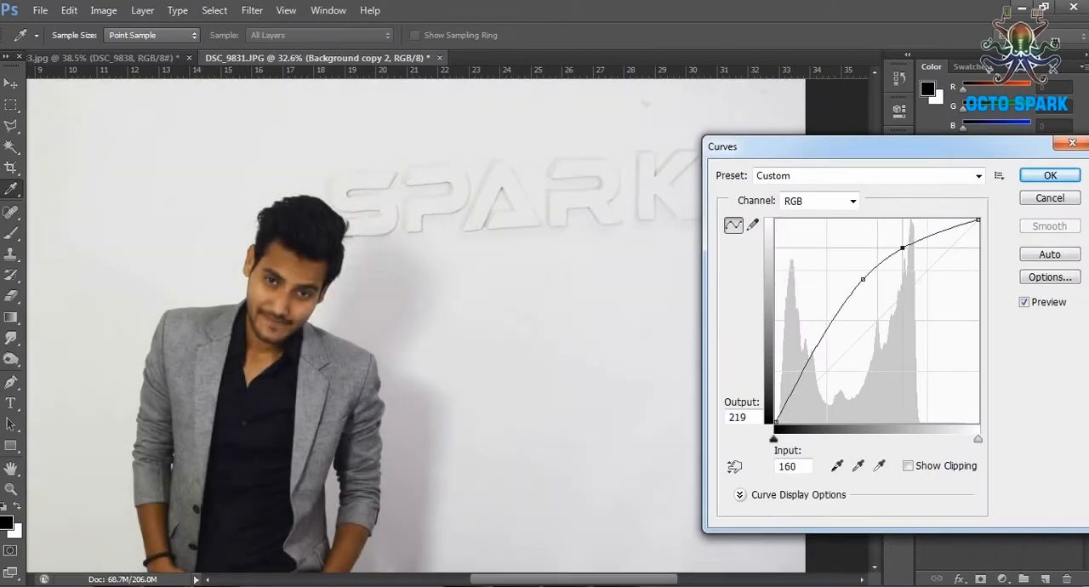
pyautogui.moveTo(902, 248); pyautogui.dragTo(923, 241)
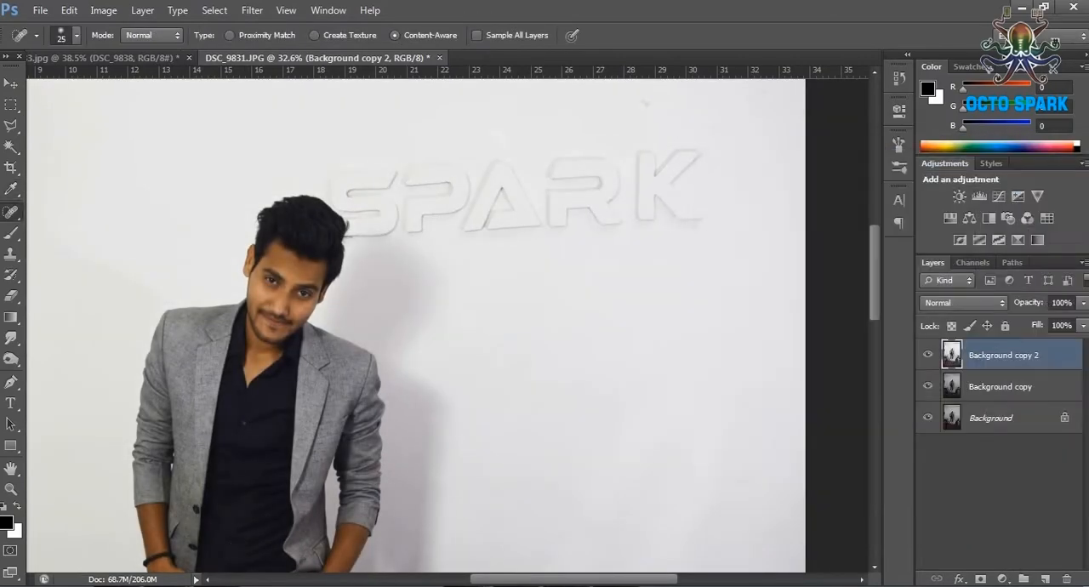
# Duplicate the Background copy 2 layer as Background copy 3.
pyautogui.scroll(-3, 417, 323)
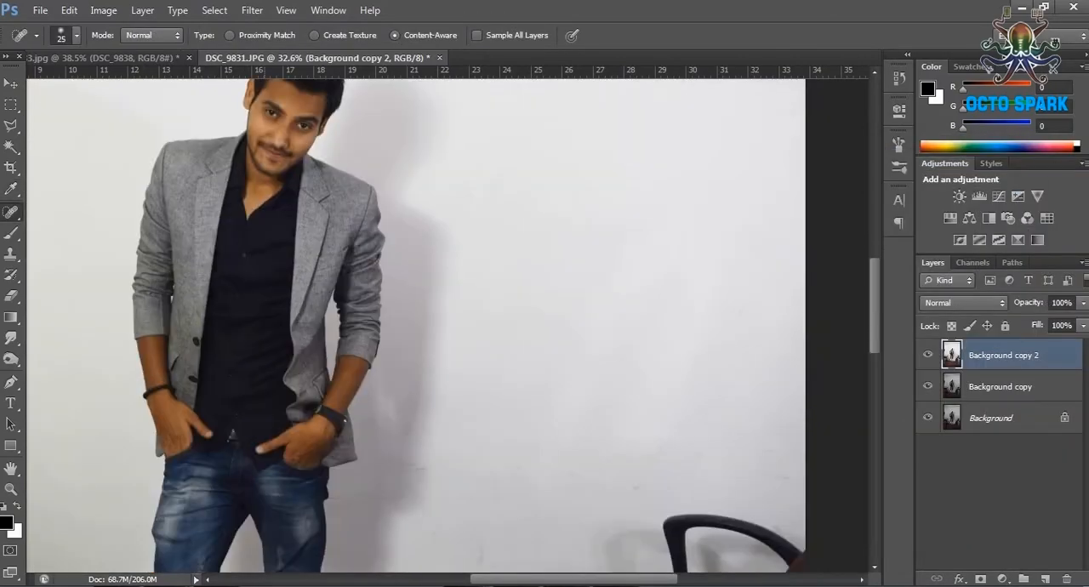
pyautogui.scroll(-5, 262, 221)
pyautogui.scroll(8, 262, 212)
pyautogui.scroll(4, 261, 196)
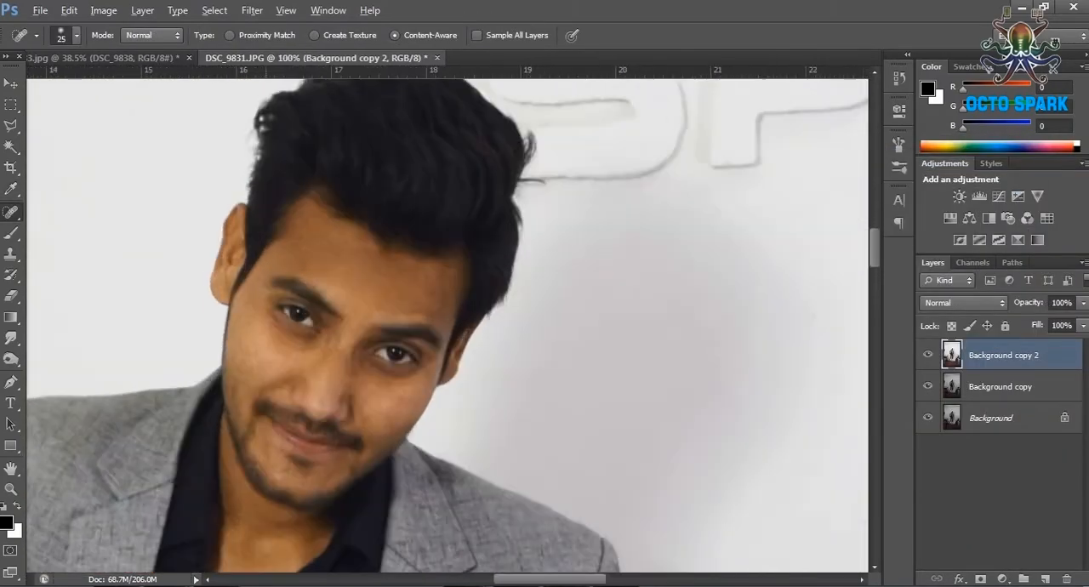
pyautogui.scroll(-1, 331, 323)
pyautogui.rightClick(1007, 355)
pyautogui.click(935, 80)
pyautogui.press('Return')
# Outline the face, ears and neck down to the open collar with the Polygonal Lasso.
pyautogui.click(252, 10)
pyautogui.click(11, 125)
pyautogui.click(252, 10)
pyautogui.click(12, 104)
pyautogui.press('l')
pyautogui.click(218, 564)
pyautogui.click(294, 559)
pyautogui.click(337, 505)
pyautogui.click(450, 416)
pyautogui.click(286, 90)
# Add both bare forearms and hands to the lasso selection.
pyautogui.scroll(-10, 570, 372)
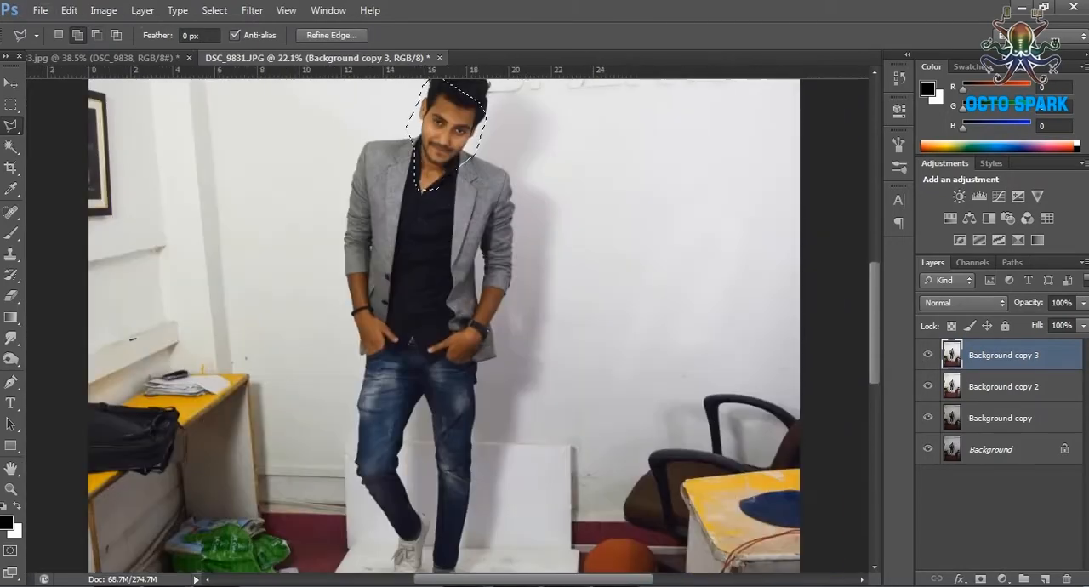
pyautogui.scroll(8, 485, 256)
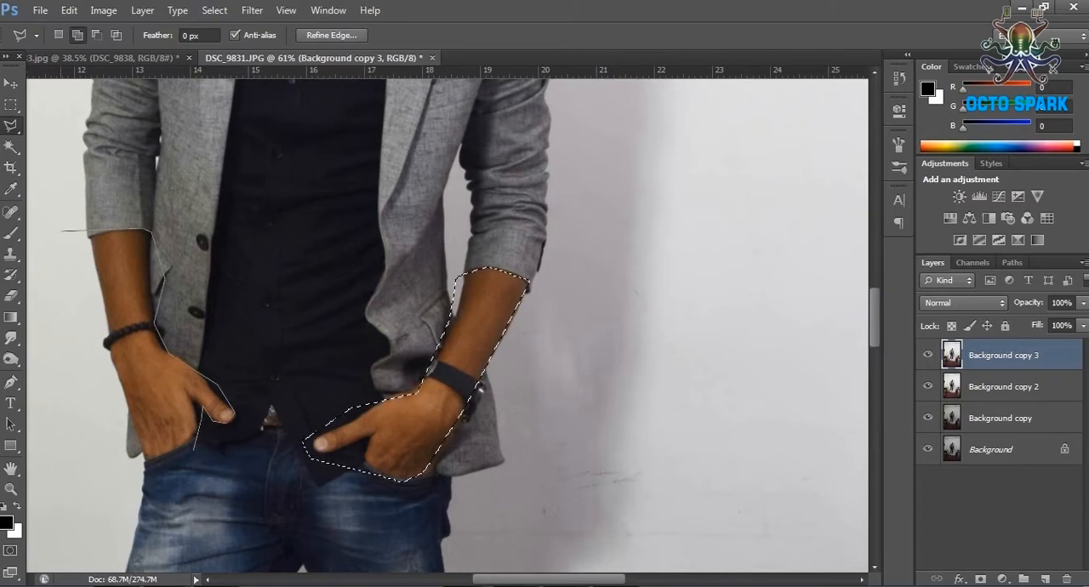
pyautogui.click(194, 450)
pyautogui.scroll(-6, 194, 450)
# Apply Smart Blur to the selected skin with radius 26.2, Low quality and Normal mode.
pyautogui.click(251, 10)
pyautogui.moveTo(272, 173)
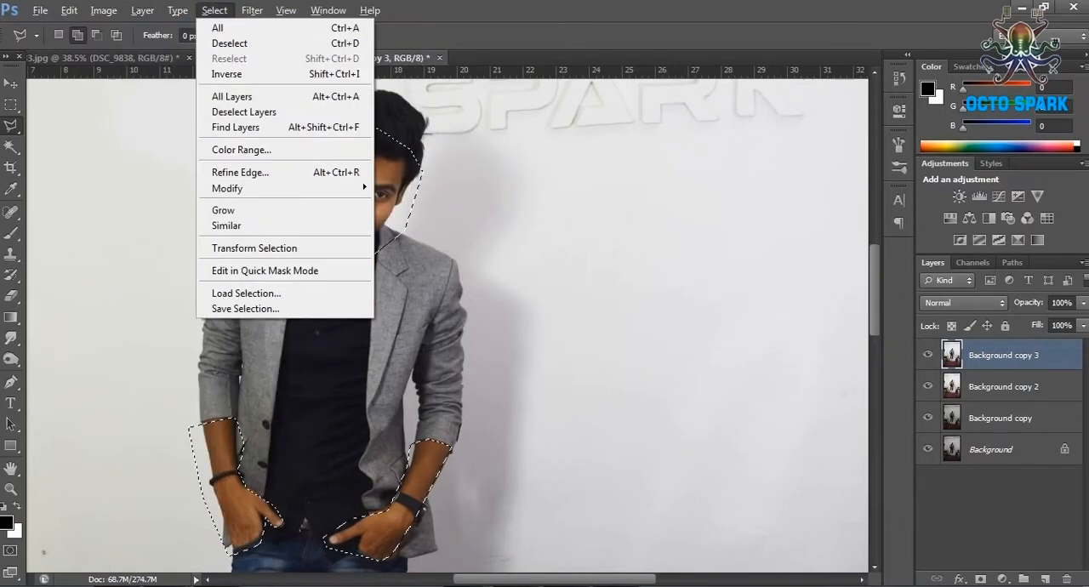
pyautogui.moveTo(272, 172)
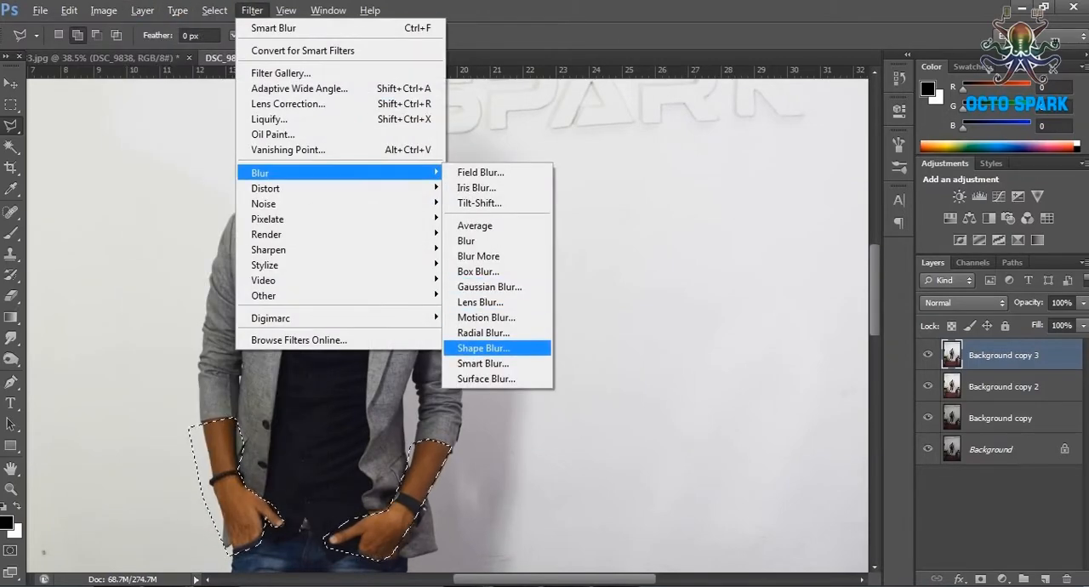
pyautogui.click(483, 363)
pyautogui.moveTo(510, 94); pyautogui.dragTo(510, 148)
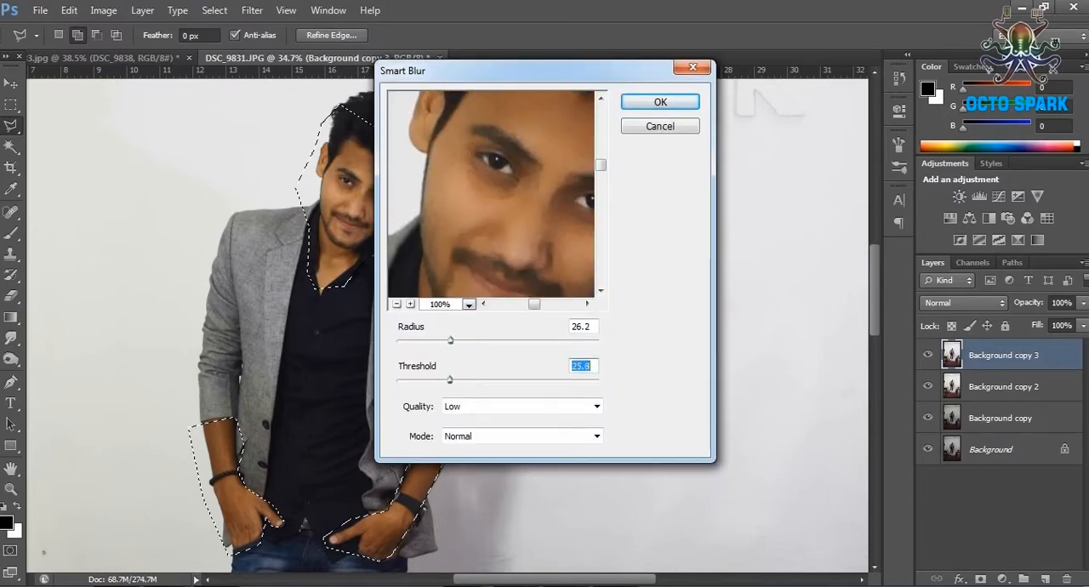
pyautogui.press('Return')
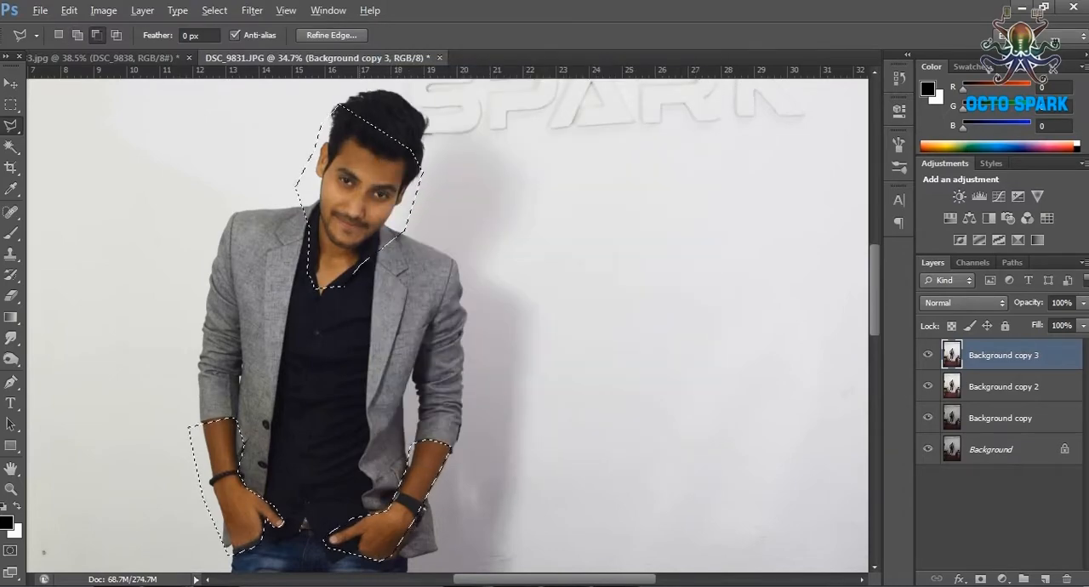
# Set the Eraser size to 33 px and erase the blurred layer over the eyes, eyebrows, hairline, moustache and beard.
pyautogui.scroll(10, 359, 155)
pyautogui.press('e')
pyautogui.click(76, 36)
pyautogui.moveTo(66, 89); pyautogui.dragTo(27, 90)
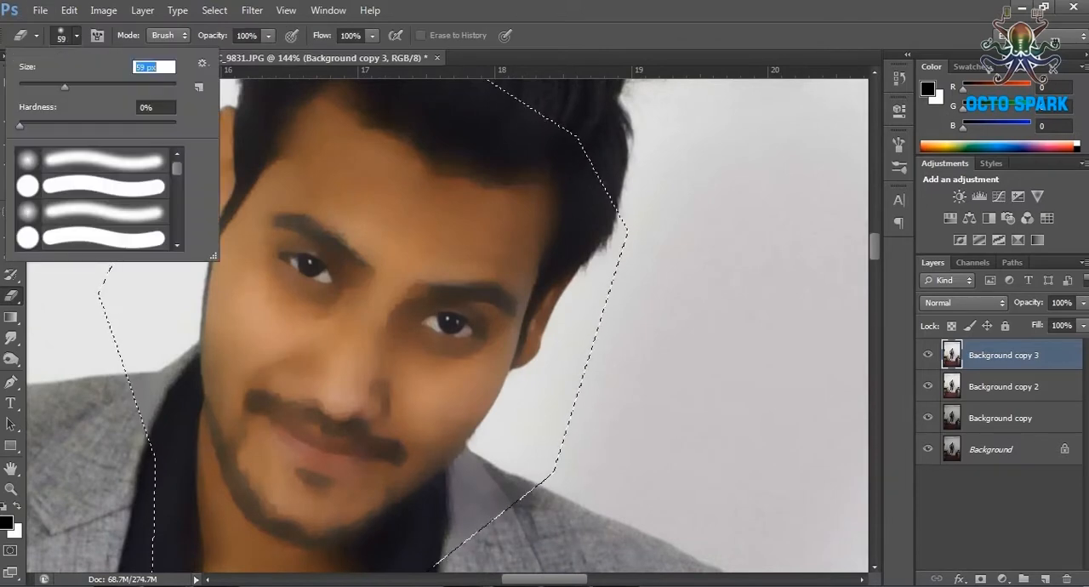
pyautogui.press('Return')
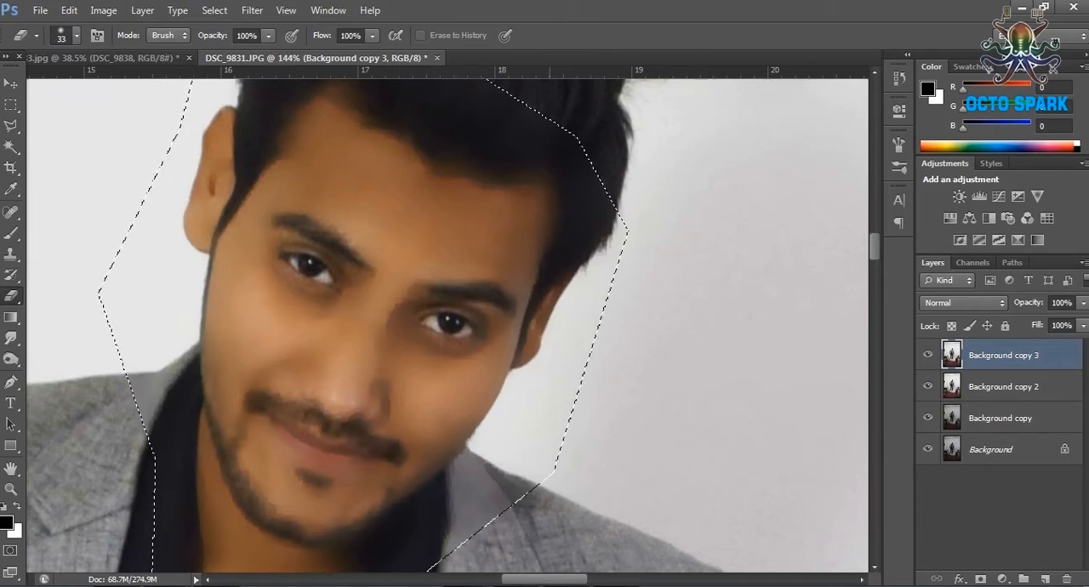
# Erase the blurred layer over the collar, watch, bracelet and thumbs to restore their sharp detail.
pyautogui.scroll(-3, 327, 366)
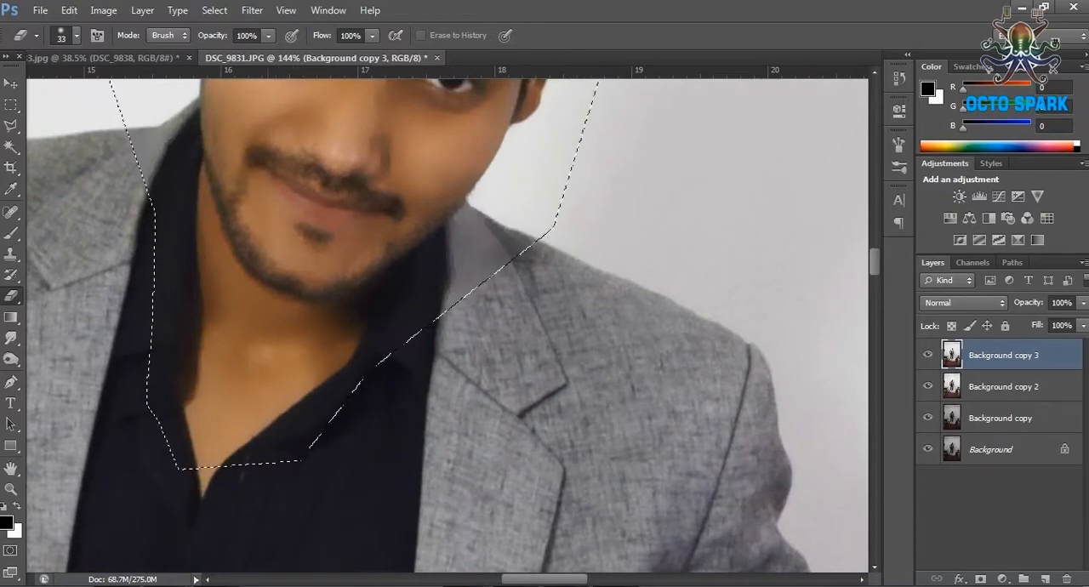
pyautogui.scroll(-8, 327, 366)
pyautogui.scroll(-2, 328, 366)
pyautogui.scroll(5, 403, 466)
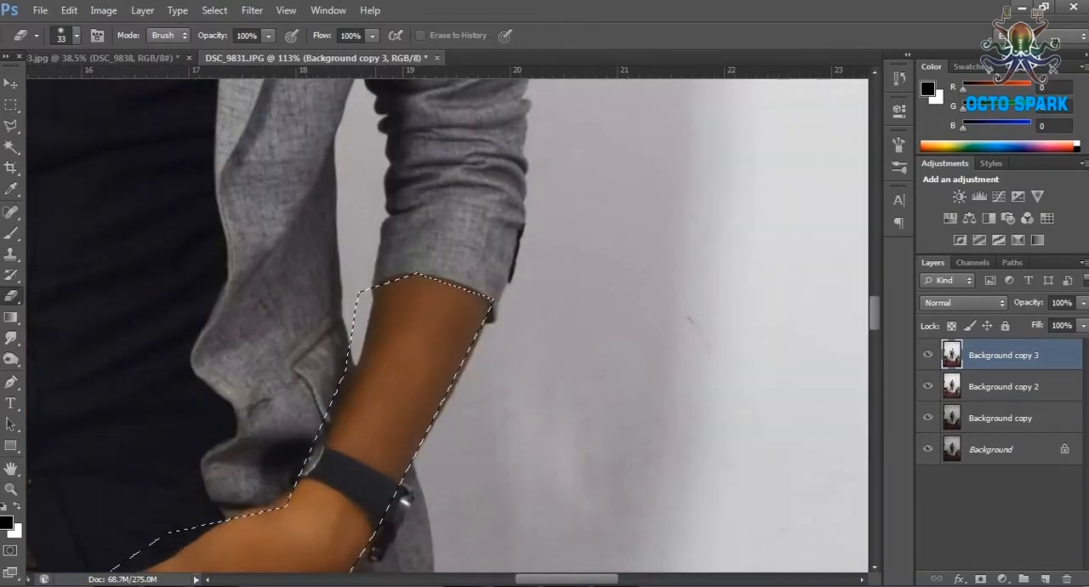
pyautogui.scroll(-5, 401, 430)
pyautogui.scroll(5, 81, 462)
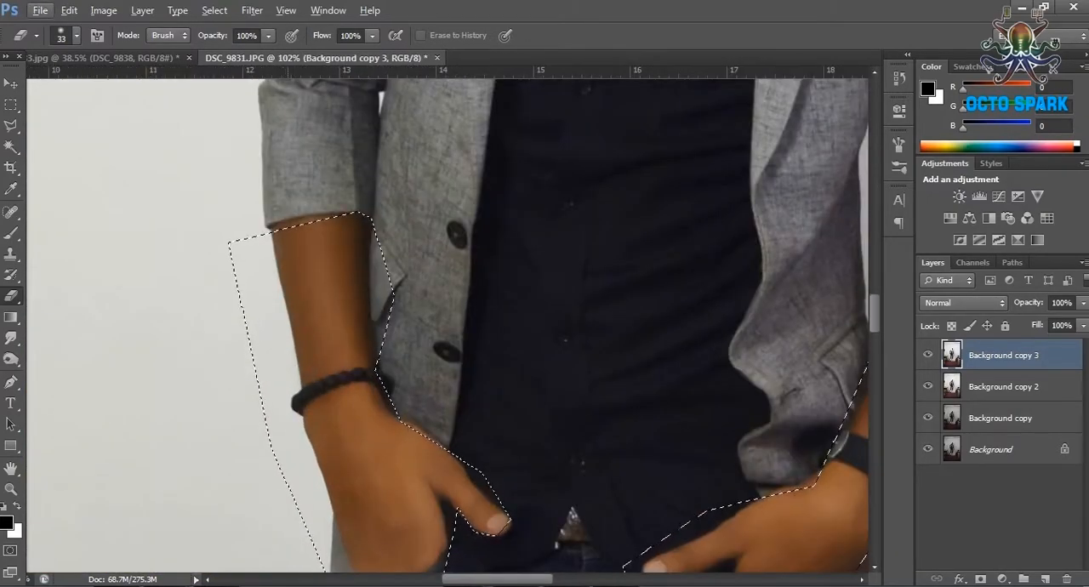
pyautogui.scroll(-2, 470, 387)
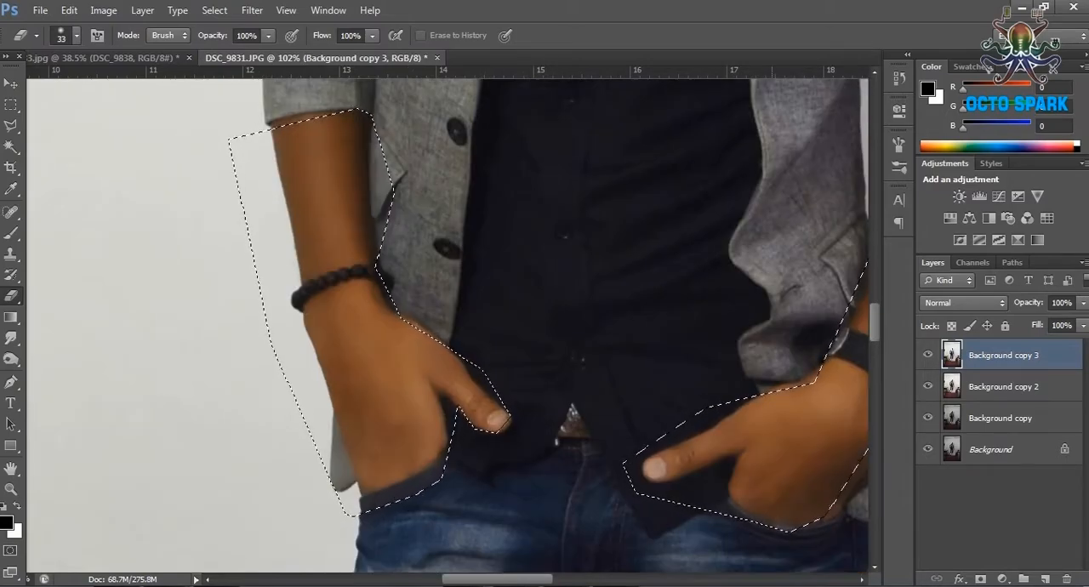
# Apply a Gaussian Blur with a 0.9-pixel radius to the selected skin areas.
pyautogui.scroll(-3, 470, 388)
pyautogui.scroll(4, 596, 85)
pyautogui.click(252, 10)
pyautogui.moveTo(267, 172)
pyautogui.click(489, 285)
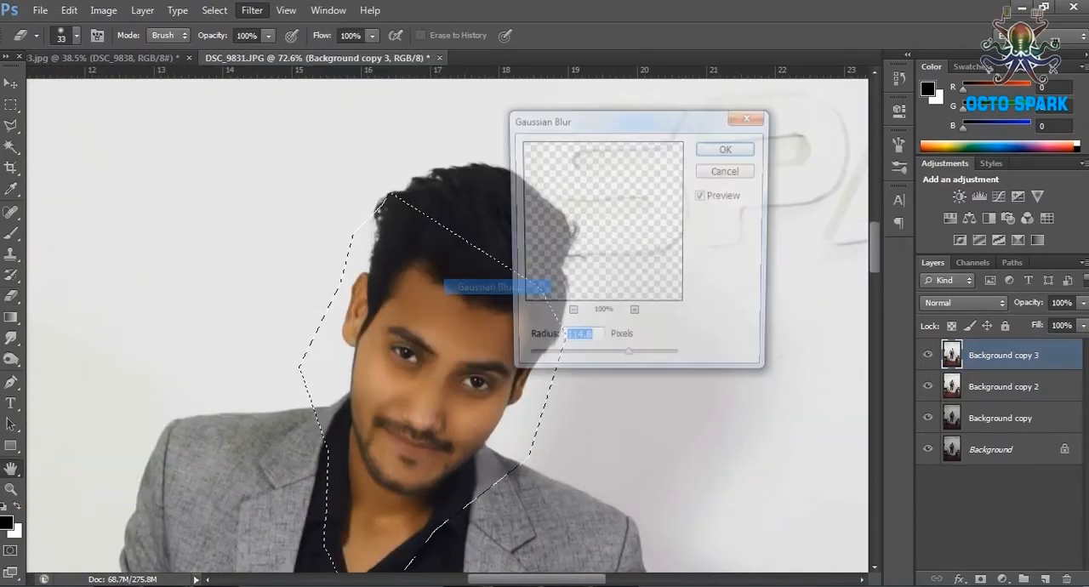
pyautogui.moveTo(539, 363); pyautogui.dragTo(543, 363)
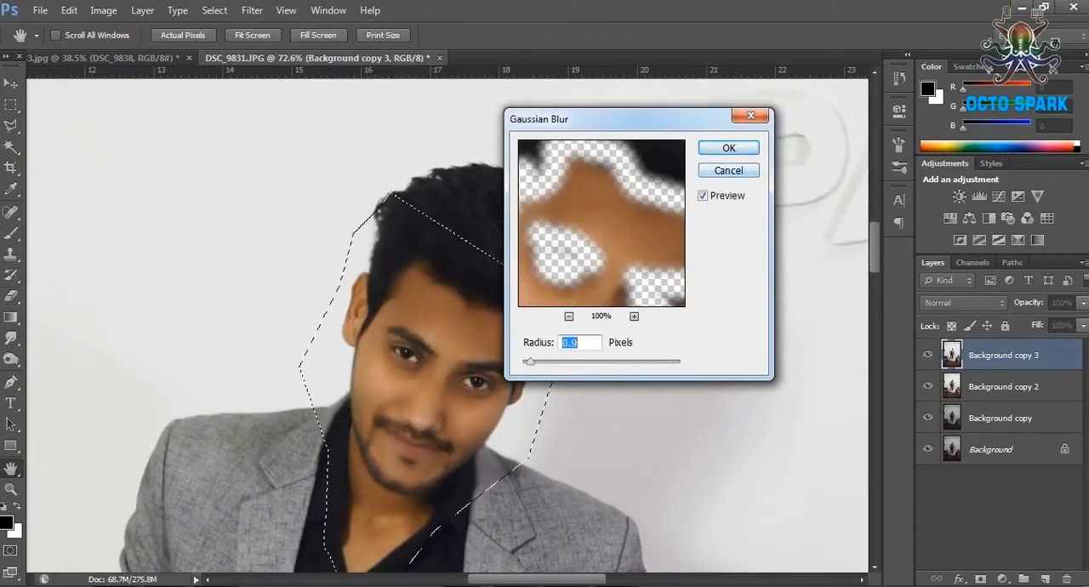
pyautogui.click(729, 148)
# Add 2% uniform monochromatic noise to the selected skin to bring back some texture.
pyautogui.click(252, 11)
pyautogui.moveTo(266, 202)
pyautogui.press('Escape')
pyautogui.scroll(4, 582, 282)
pyautogui.moveTo(581, 282); pyautogui.dragTo(635, 142)
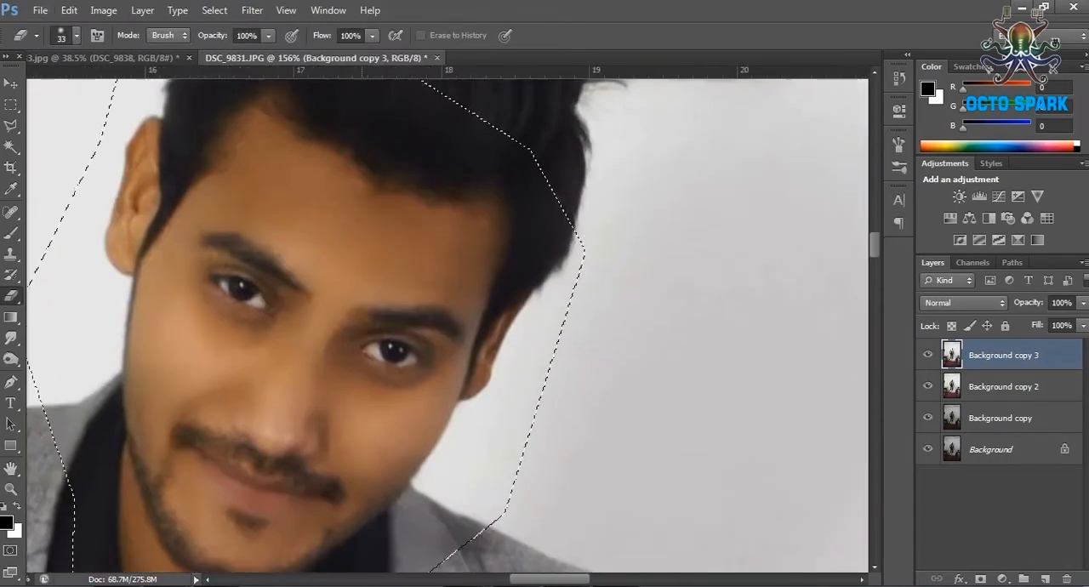
pyautogui.scroll(1, 326, 362)
pyautogui.click(251, 10)
pyautogui.click(482, 202)
pyautogui.moveTo(430, 328); pyautogui.dragTo(437, 327)
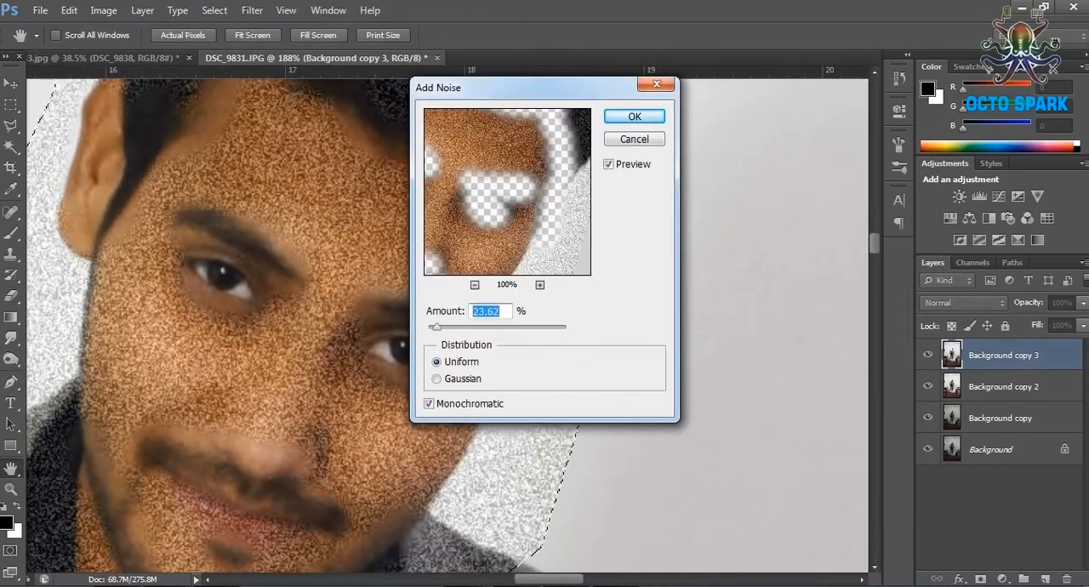
pyautogui.write('2')
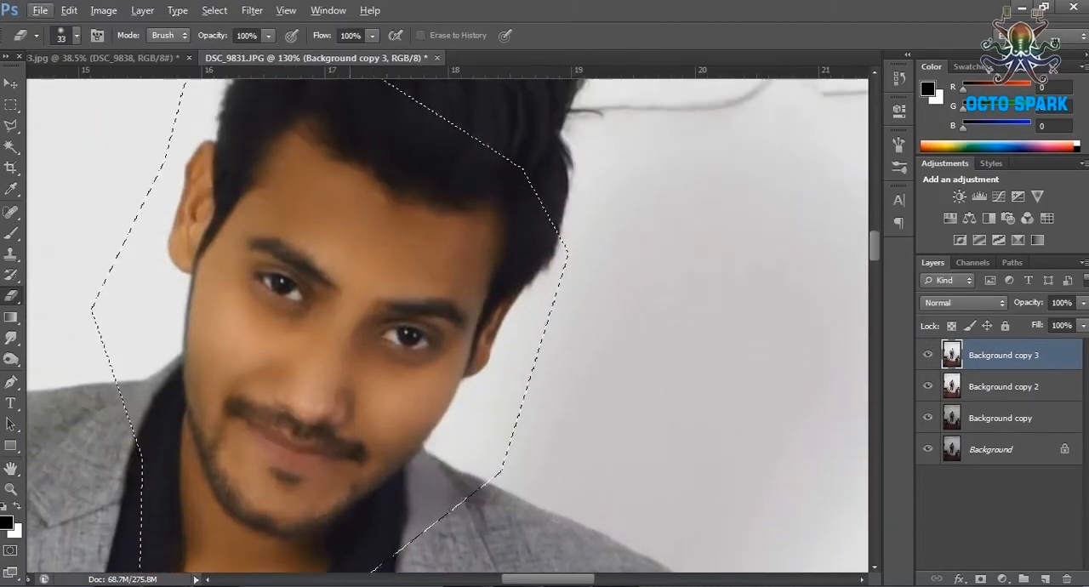
# Examine the noise-textured skin on the face, neck and hands.
pyautogui.scroll(3, 408, 408)
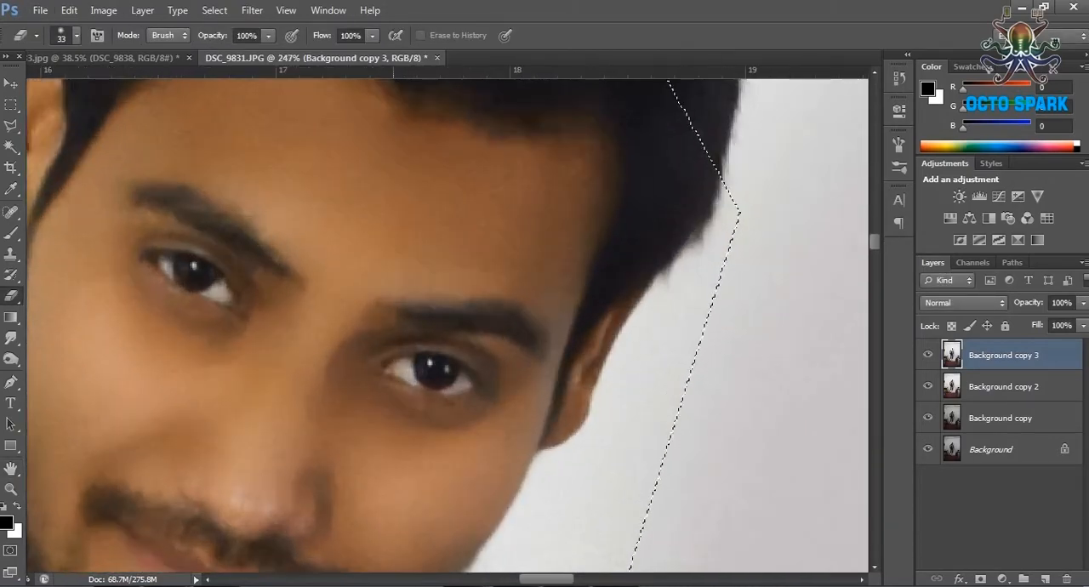
pyautogui.scroll(-3, 445, 319)
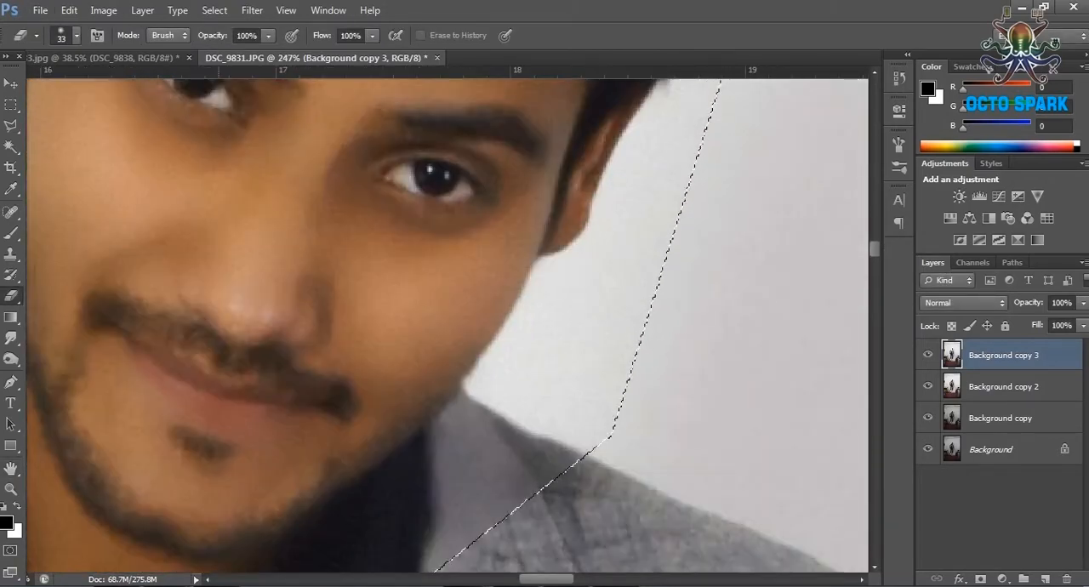
pyautogui.scroll(-5, 274, 360)
pyautogui.scroll(-2, 274, 360)
pyautogui.scroll(-3, 280, 331)
pyautogui.scroll(2, 274, 340)
pyautogui.scroll(-3, 274, 340)
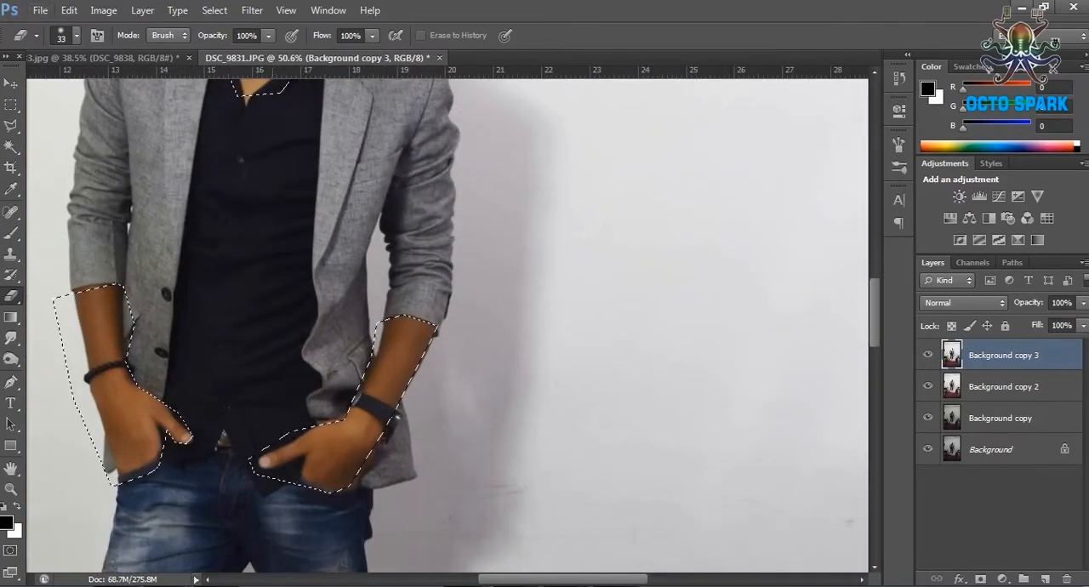
# Deselect the face and arm areas with the Rectangular Marquee tool active.
pyautogui.press('m')
pyautogui.hotkey('ctrl', 'd')
pyautogui.scroll(-5, 263, 255)
pyautogui.scroll(-5, 259, 230)
pyautogui.scroll(10, 260, 212)
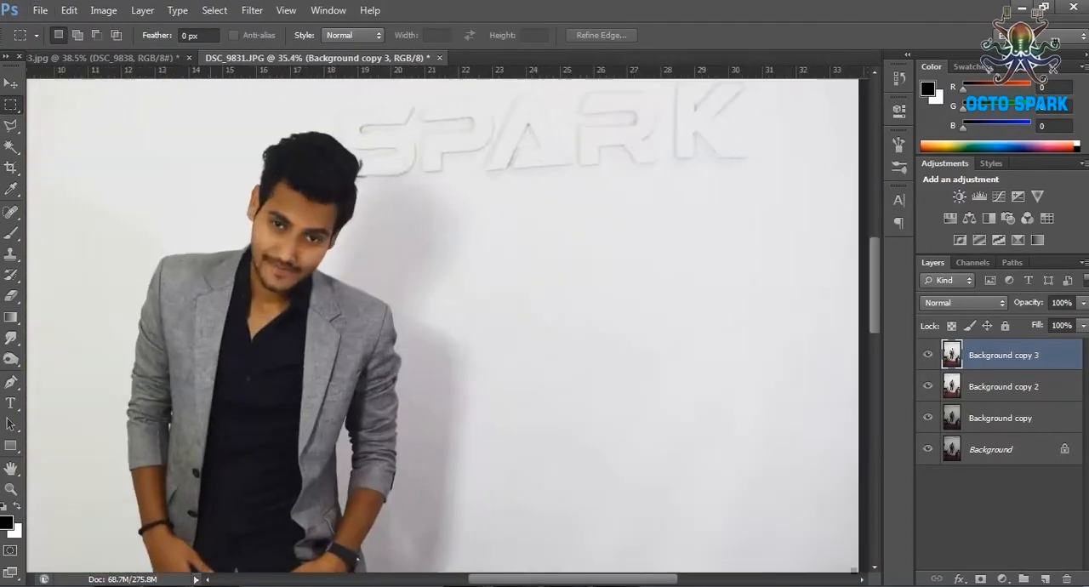
# Merge the Background copy 3 and Background copy 2 layers into one.
pyautogui.scroll(-2, 259, 213)
pyautogui.scroll(1, 260, 213)
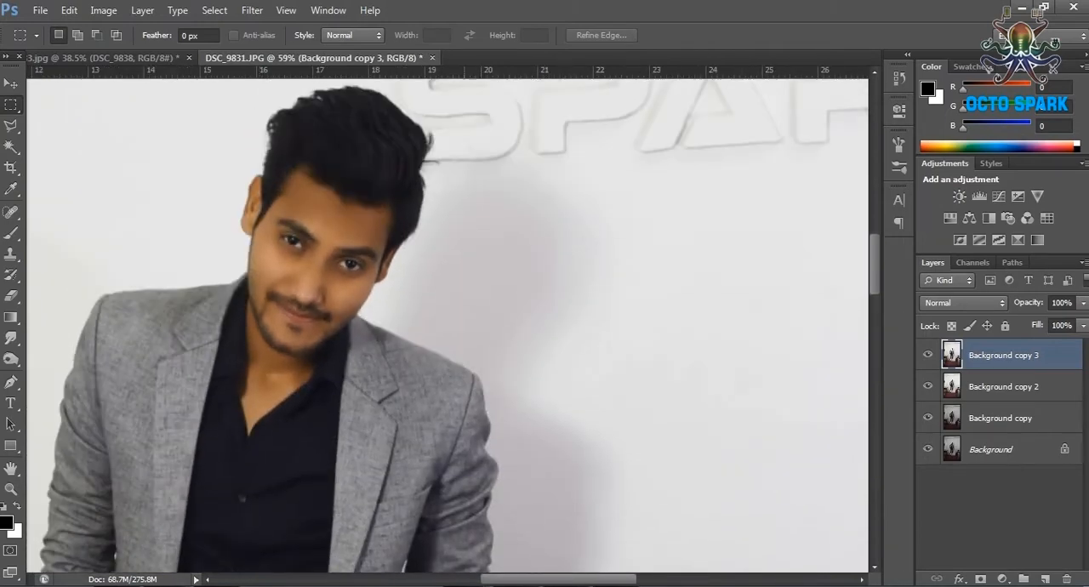
pyautogui.keyDown('shift'); pyautogui.click(1024, 417); pyautogui.keyUp('shift')
pyautogui.click(1024, 355)
pyautogui.keyDown('shift'); pyautogui.click(1024, 387); pyautogui.keyUp('shift')
pyautogui.rightClick(1024, 387)
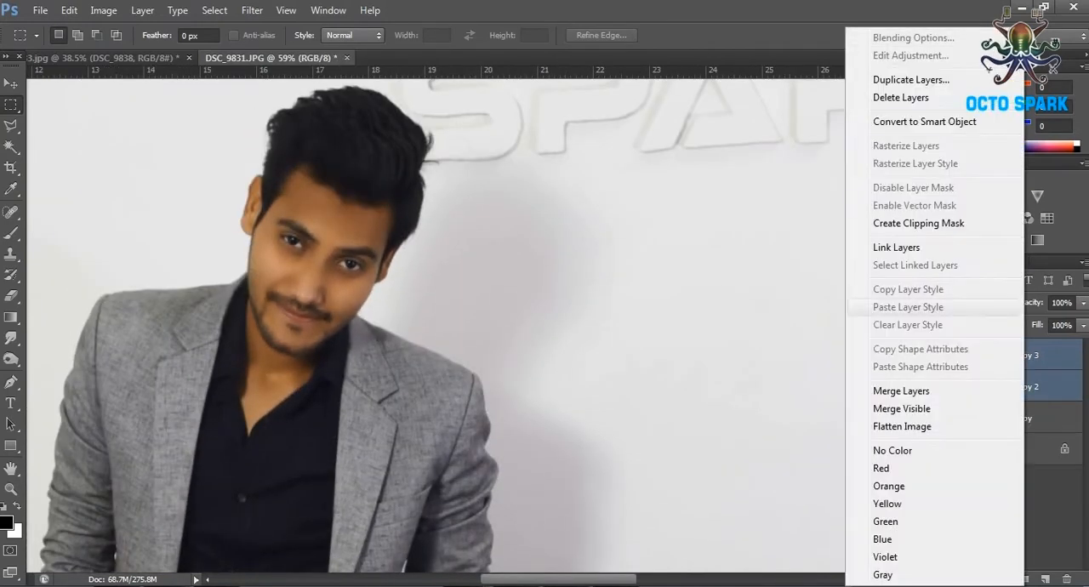
pyautogui.click(901, 390)
pyautogui.click(103, 10)
pyautogui.moveTo(134, 46)
pyautogui.click(377, 114)
pyautogui.click(929, 158)
# Apply Shadows/Highlights with shadows 15%, highlights 9% at a 122 px radius, color correction +23 and midtone contrast +42.
pyautogui.click(103, 10)
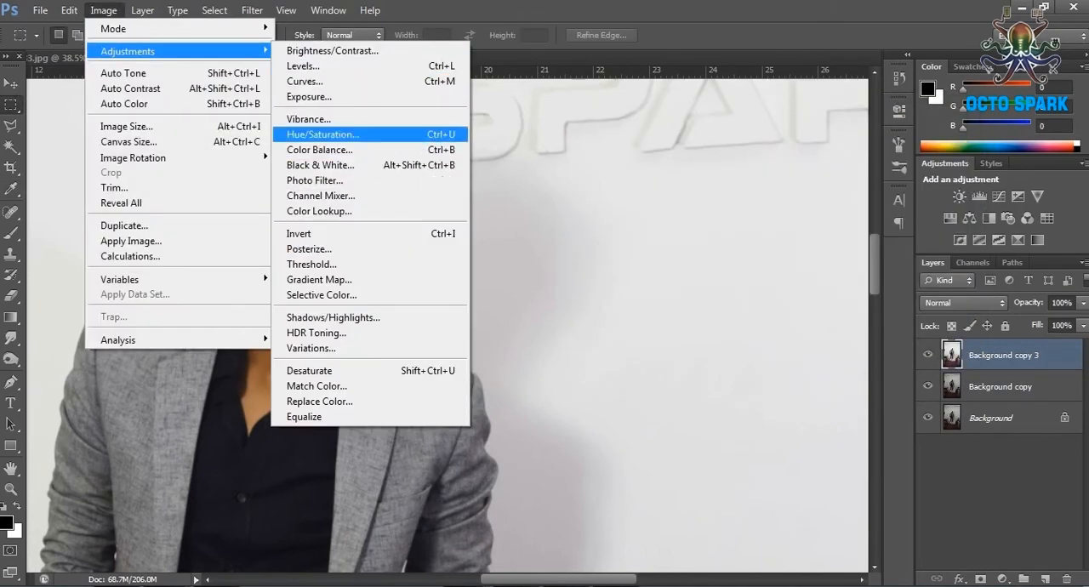
pyautogui.click(332, 317)
pyautogui.moveTo(543, 205); pyautogui.dragTo(592, 204)
pyautogui.press('Down')
pyautogui.press('Down')
pyautogui.press('Down')
pyautogui.moveTo(592, 204); pyautogui.dragTo(542, 204)
pyautogui.click(534, 229)
pyautogui.moveTo(542, 275); pyautogui.dragTo(559, 275)
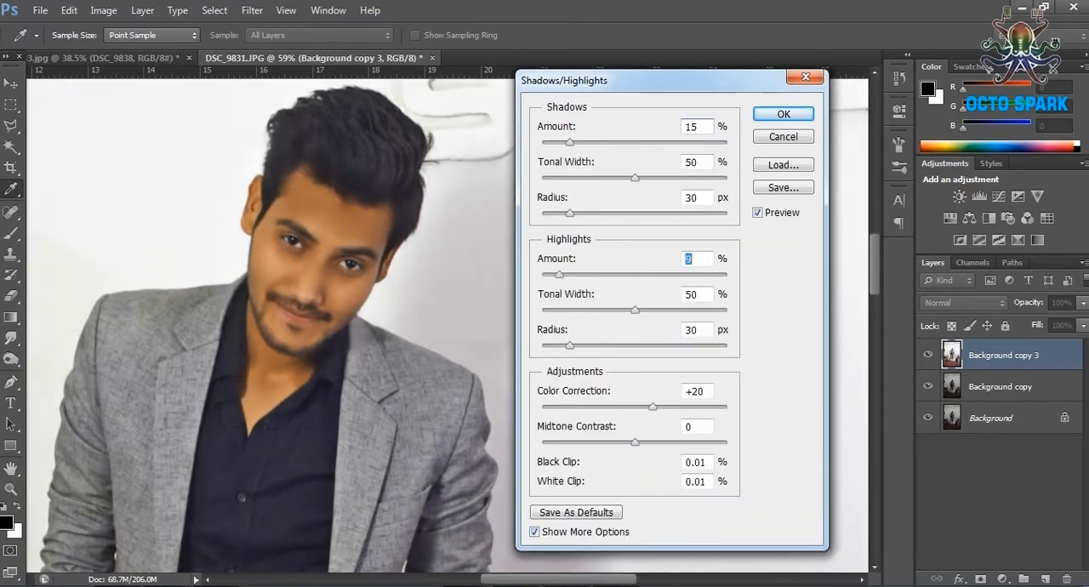
pyautogui.moveTo(634, 441); pyautogui.dragTo(661, 442)
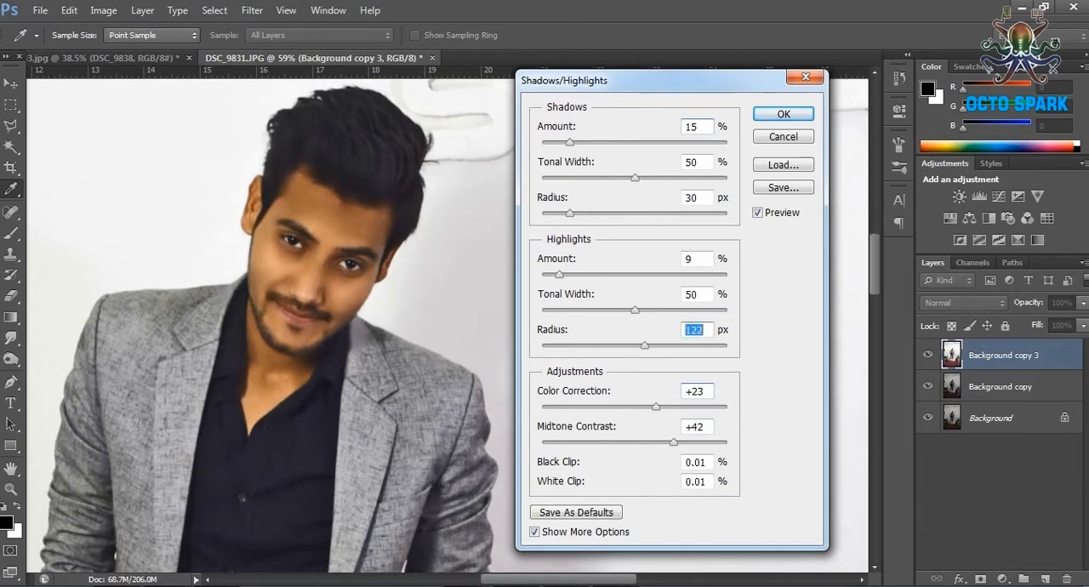
pyautogui.click(783, 114)
# Compare the portrait with the Background copy 3 layer hidden and shown.
pyautogui.scroll(-10, 447, 326)
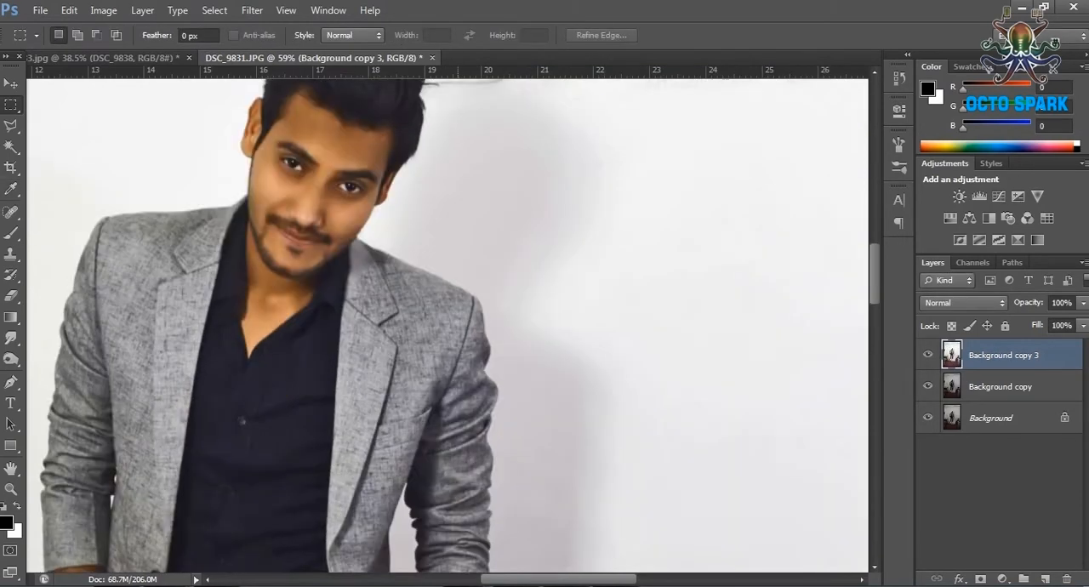
pyautogui.scroll(10, 447, 325)
pyautogui.click(927, 354)
pyautogui.click(927, 355)
pyautogui.click(927, 354)
pyautogui.click(927, 355)
pyautogui.scroll(-5, 447, 326)
pyautogui.scroll(6, 447, 326)
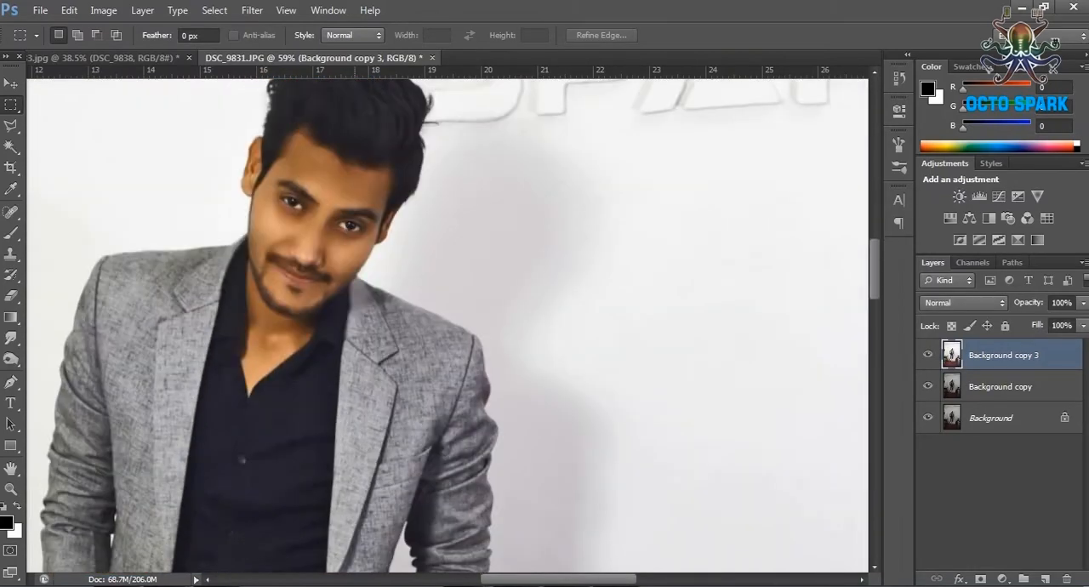
# Undo and restore the Shadows/Highlights adjustment to compare its effect on the face and the whole photo.
pyautogui.hotkey('ctrl', 'z')
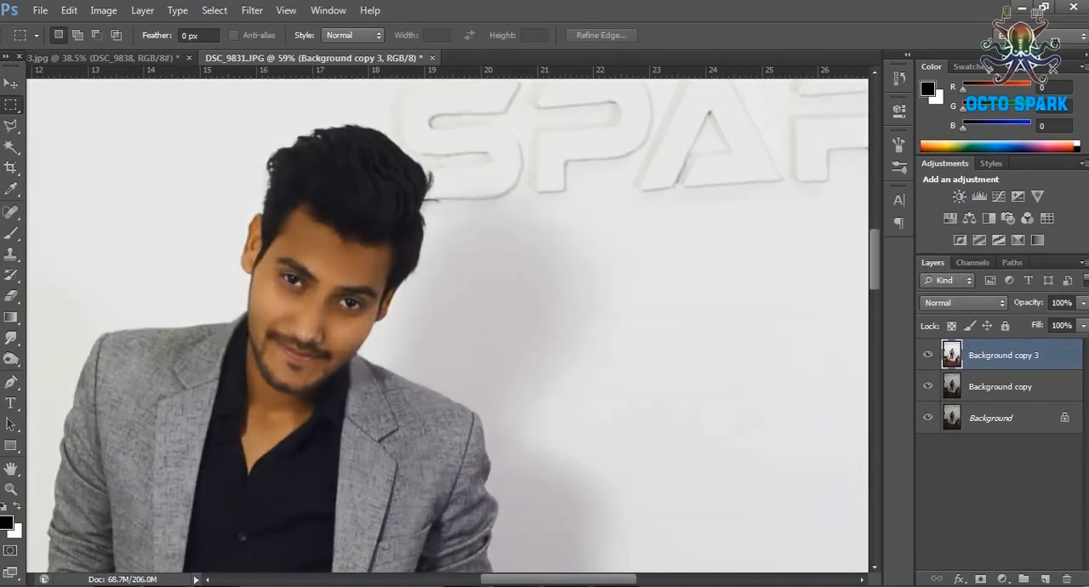
pyautogui.scroll(-6, 294, 208)
pyautogui.scroll(10, 294, 208)
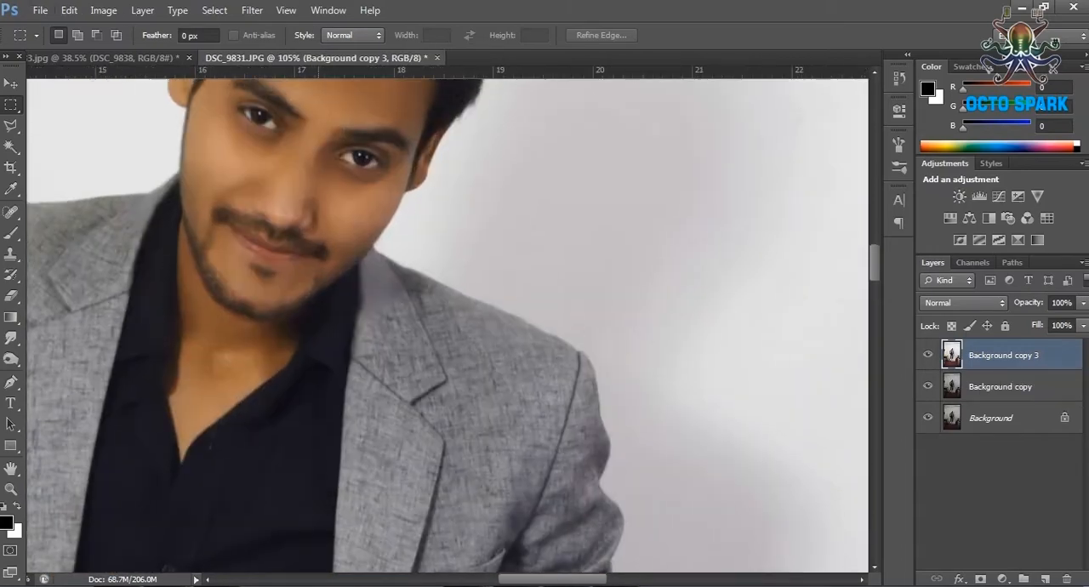
pyautogui.scroll(3, 294, 209)
pyautogui.hotkey('ctrl', 'shift', 'z')
pyautogui.hotkey('ctrl', 'shift', 'z')
pyautogui.hotkey('ctrl', 'shift', 'z')
pyautogui.scroll(-11, 308, 188)
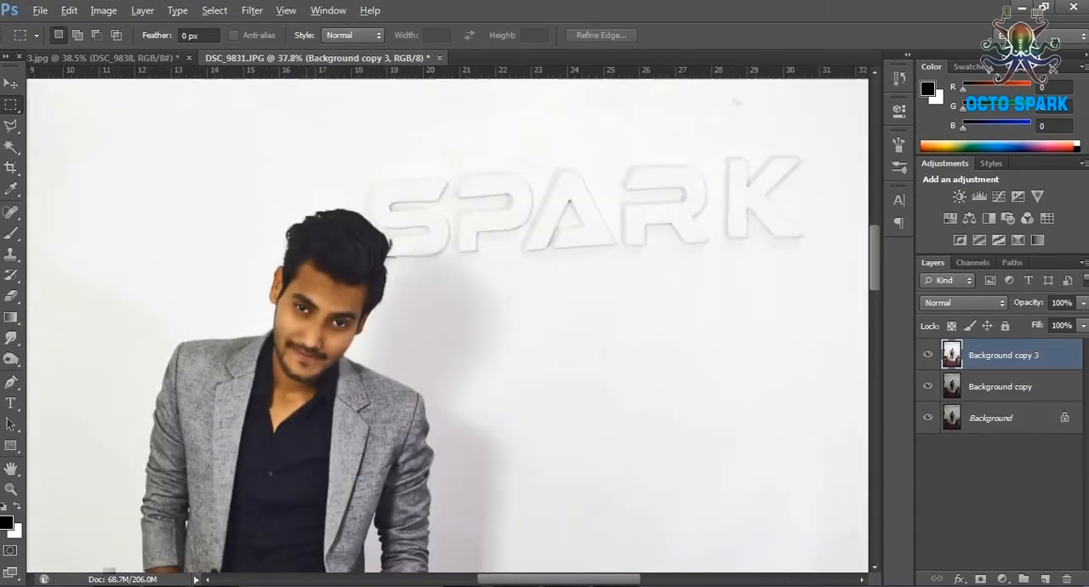
pyautogui.scroll(-3, 255, 160)
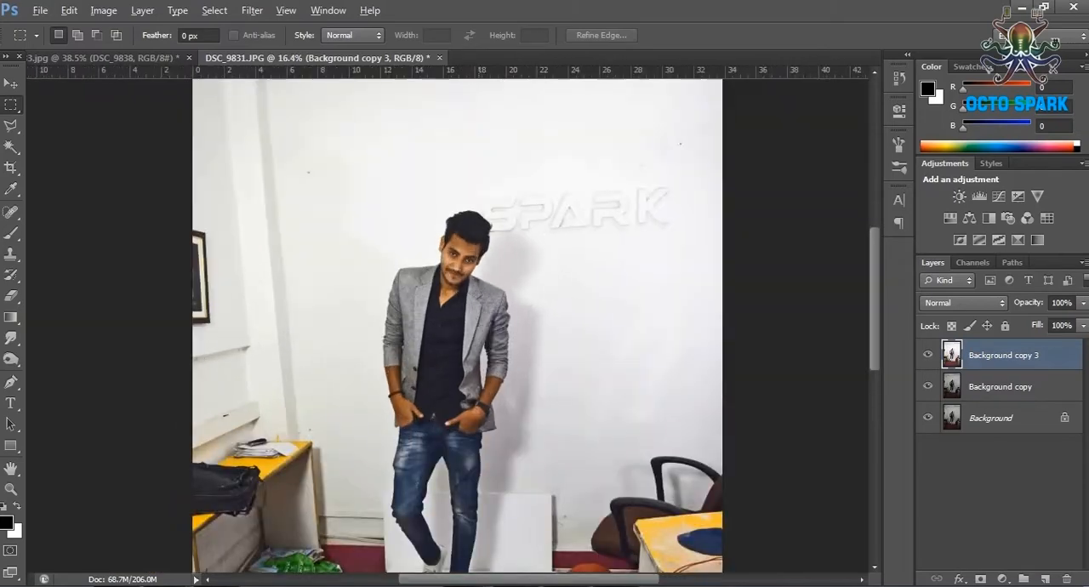
# Duplicate the Background copy 3 layer as Background copy 4.
pyautogui.scroll(9, 255, 160)
pyautogui.rightClick(1033, 355)
pyautogui.click(915, 79)
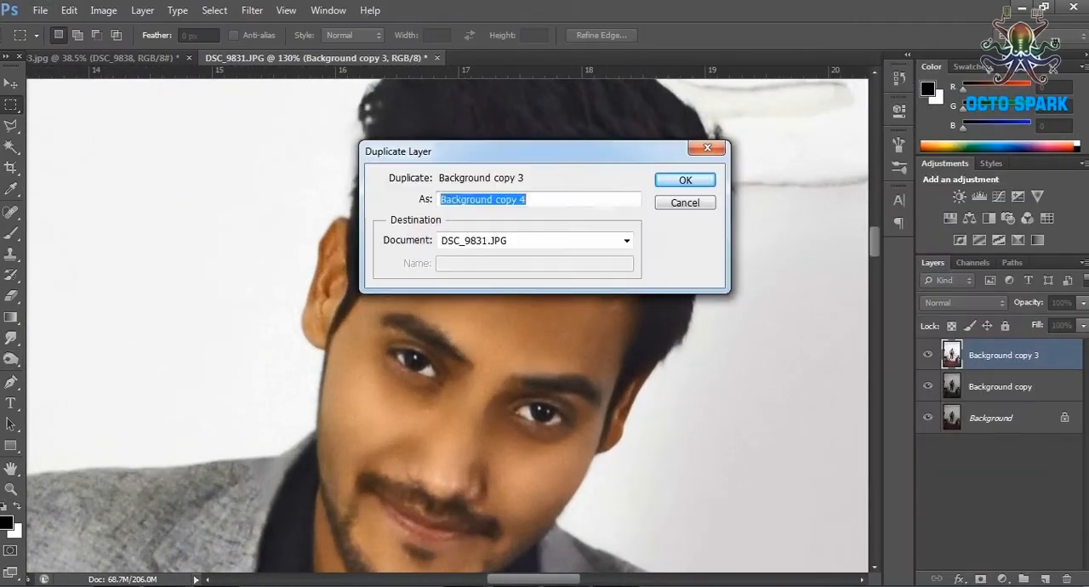
pyautogui.click(685, 179)
# Set the Dodge tool to 54% exposure on midtones and try a brightening stroke on the forehead, then undo it.
pyautogui.rightClick(10, 359)
pyautogui.click(73, 357)
pyautogui.click(76, 34)
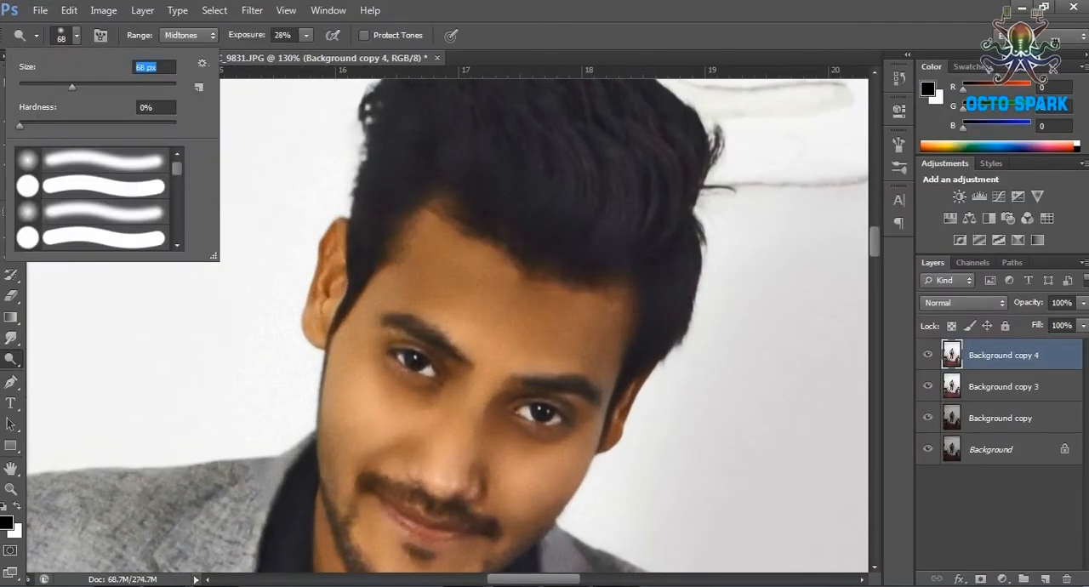
pyautogui.click(306, 35)
pyautogui.moveTo(306, 54); pyautogui.dragTo(321, 53)
pyautogui.moveTo(481, 311)
pyautogui.mouseDown()
pyautogui.moveTo(432, 305)
pyautogui.moveTo(468, 293)
pyautogui.moveTo(506, 303)
pyautogui.mouseUp()
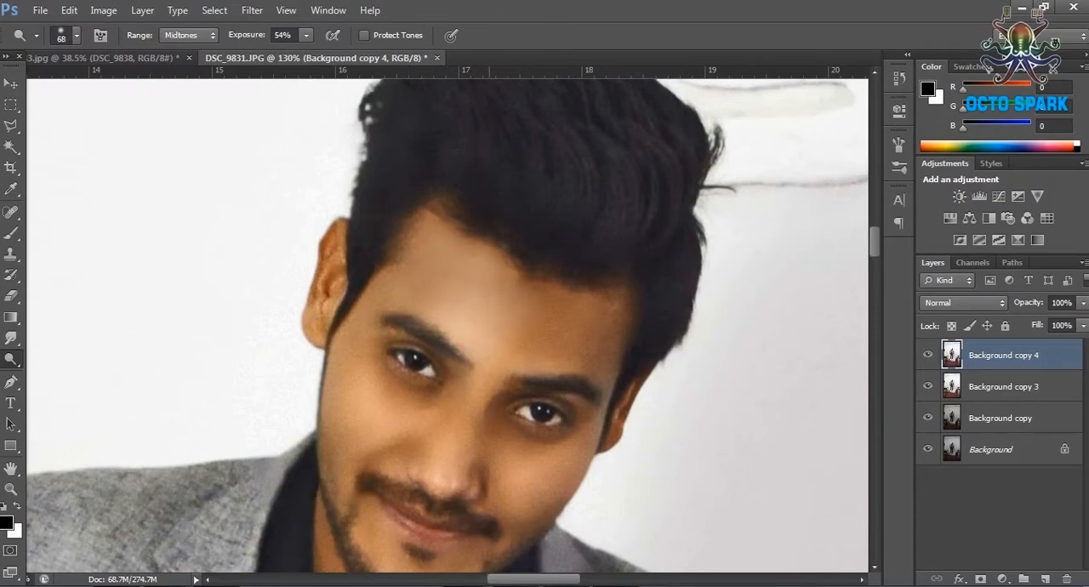
pyautogui.hotkey('ctrl', 'z')
# Turn on Protect Tones and brighten the forehead and both cheeks with the Dodge tool.
pyautogui.click(364, 35)
pyautogui.moveTo(409, 273)
pyautogui.mouseDown()
pyautogui.moveTo(580, 302)
pyautogui.moveTo(491, 335)
pyautogui.mouseUp()
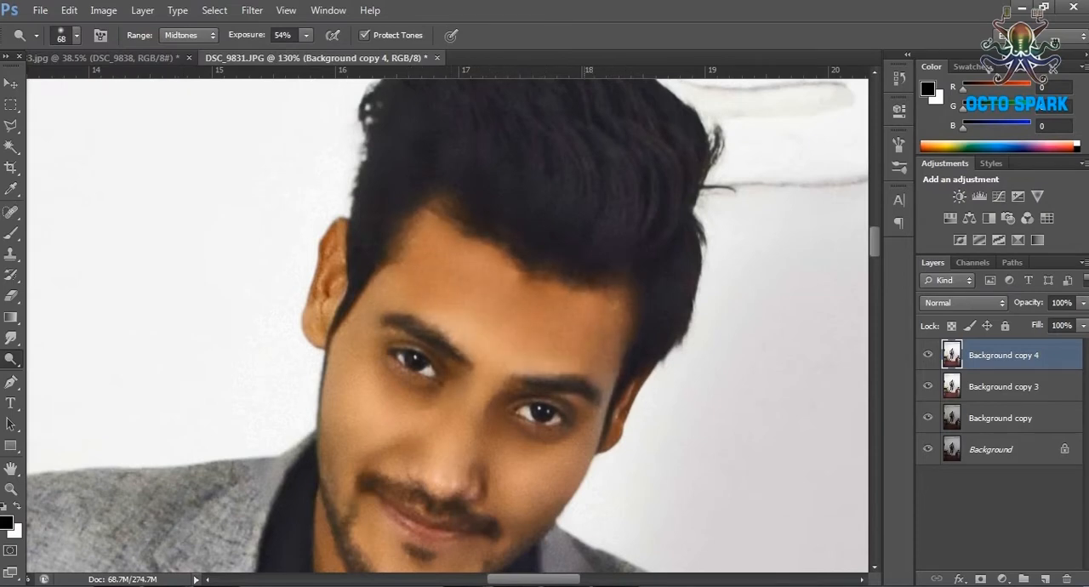
pyautogui.moveTo(568, 437); pyautogui.dragTo(521, 434)
pyautogui.moveTo(408, 374)
pyautogui.mouseDown()
pyautogui.moveTo(424, 383)
pyautogui.moveTo(359, 374)
pyautogui.moveTo(338, 483)
pyautogui.mouseUp()
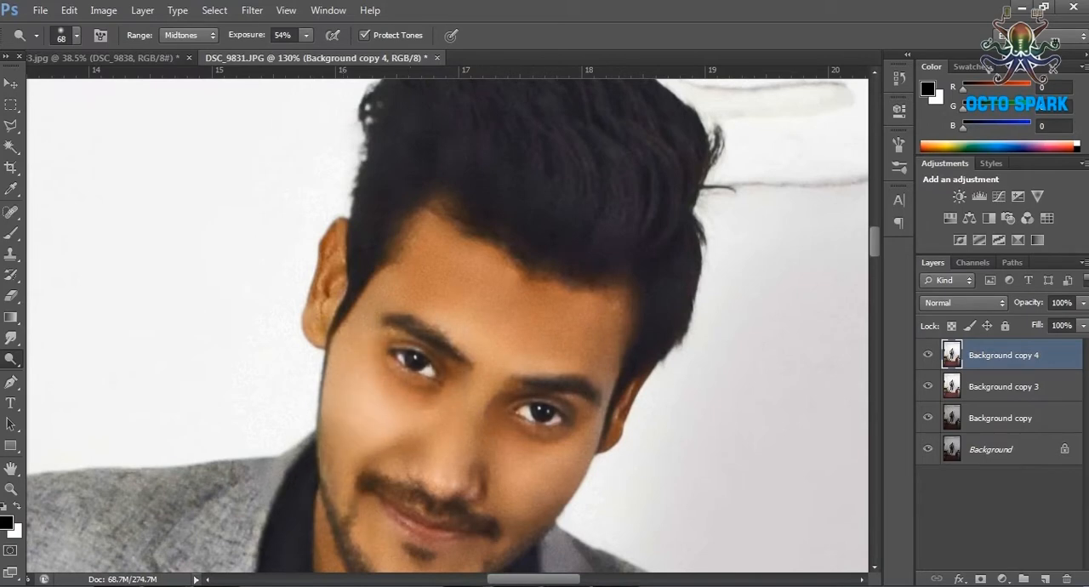
# Brighten the centre of the face, the hands and the forearms with the Dodge tool.
pyautogui.scroll(-3, 400, 367)
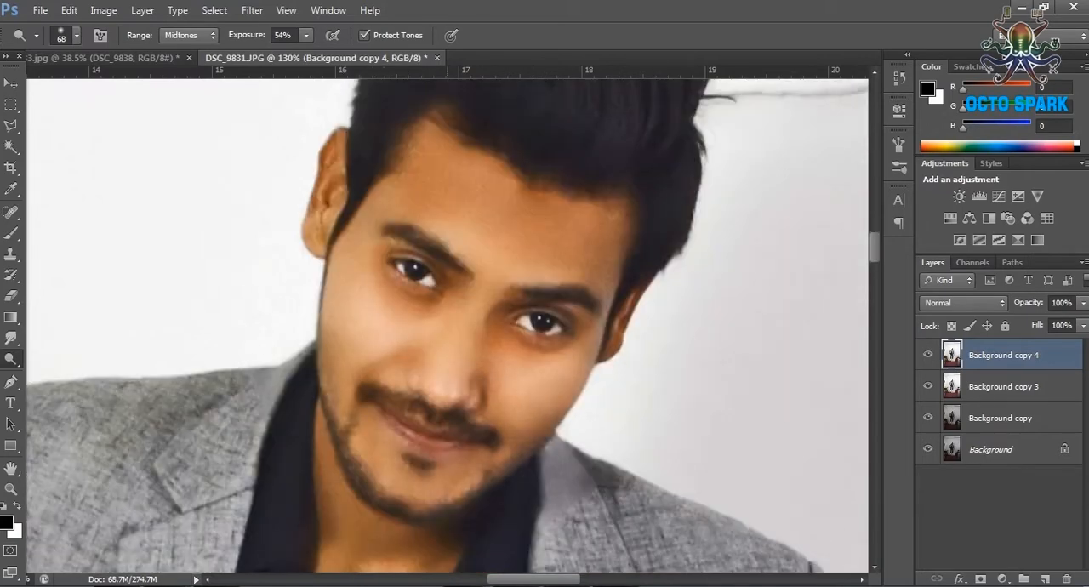
pyautogui.scroll(-3, 391, 425)
pyautogui.scroll(5, 392, 426)
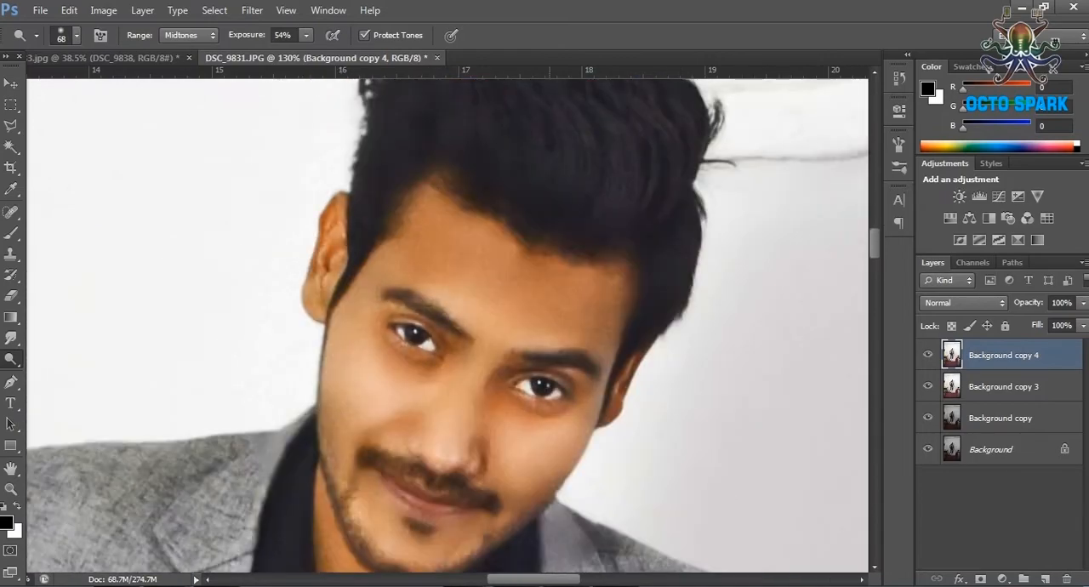
pyautogui.moveTo(477, 459); pyautogui.dragTo(477, 213)
pyautogui.scroll(-4, 463, 476)
pyautogui.moveTo(527, 519)
pyautogui.mouseDown()
pyautogui.moveTo(457, 212)
pyautogui.moveTo(429, 219)
pyautogui.moveTo(374, 379)
pyautogui.moveTo(248, 400)
pyautogui.moveTo(505, 379)
pyautogui.mouseUp()
pyautogui.moveTo(338, 350)
pyautogui.mouseDown()
pyautogui.moveTo(317, 374)
pyautogui.moveTo(270, 161)
pyautogui.mouseUp()
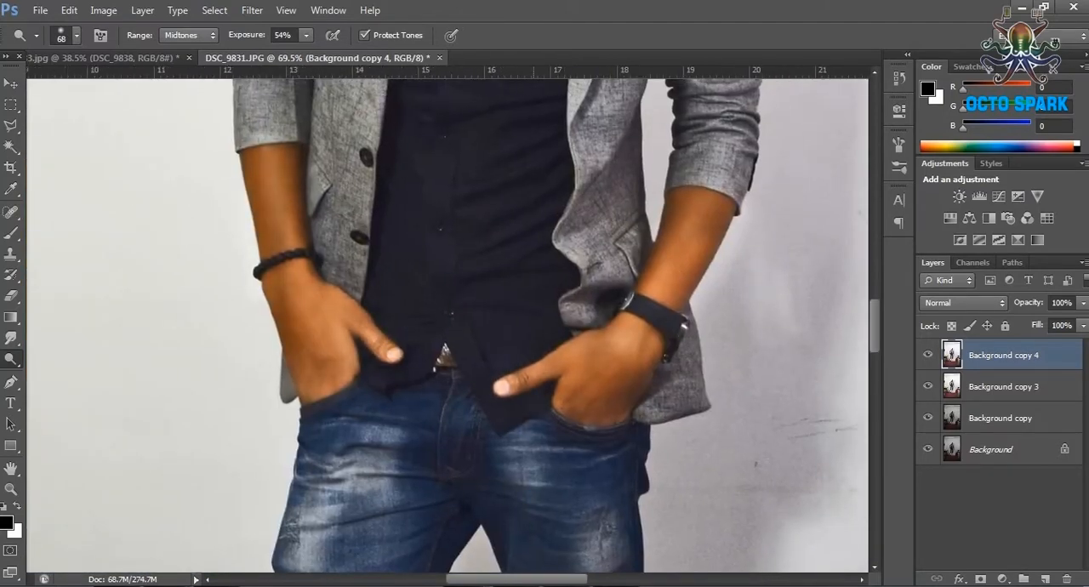
# Try several blend modes on the Background copy 4 layer and settle on Soft Light.
pyautogui.scroll(-6, 442, 400)
pyautogui.scroll(3, 536, 161)
pyautogui.click(961, 303)
pyautogui.click(950, 216)
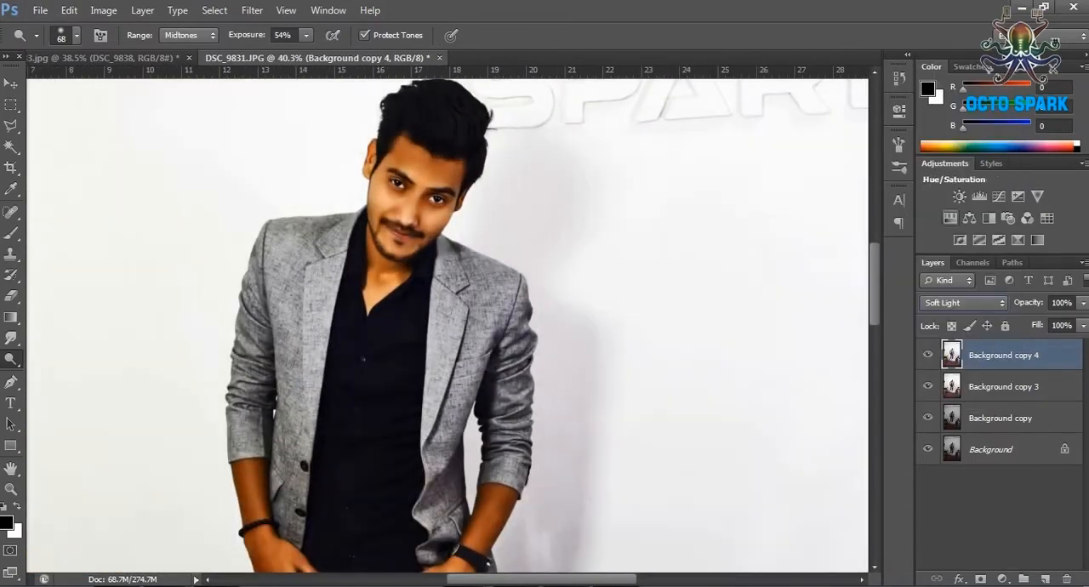
pyautogui.press('Up')
pyautogui.press('Up')
pyautogui.press('Up')
pyautogui.press('Up')
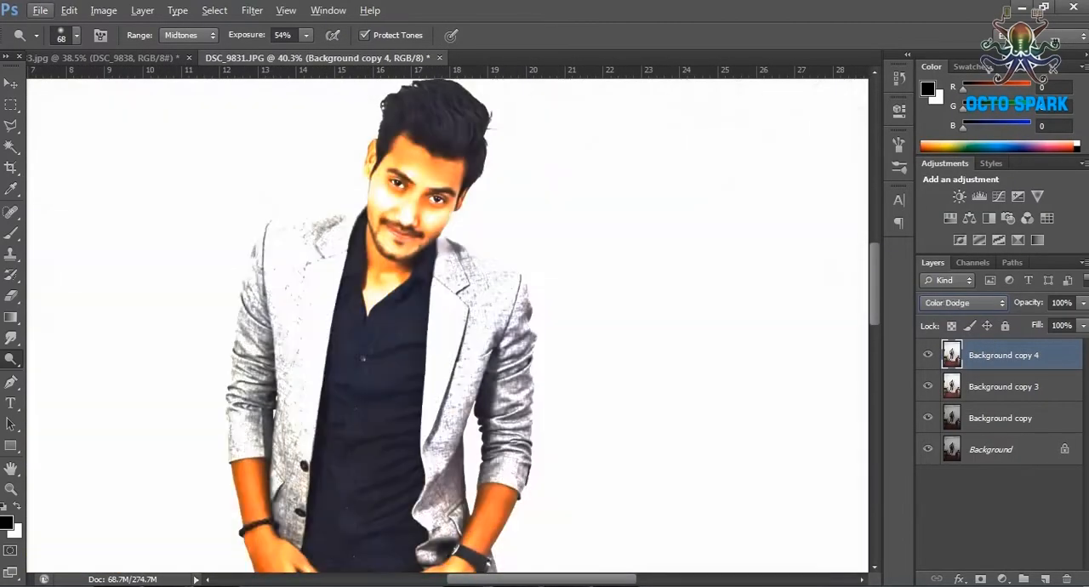
pyautogui.click(961, 303)
pyautogui.click(938, 214)
# Reduce the opacity of the Background copy 4 layer to 64%.
pyautogui.click(11, 83)
pyautogui.click(1083, 303)
pyautogui.moveTo(1082, 321); pyautogui.dragTo(1052, 322)
# Check the blended result across the photo and merge Background copy 4 with Background copy 3.
pyautogui.scroll(-4, 513, 338)
pyautogui.scroll(-5, 510, 337)
pyautogui.scroll(4, 508, 338)
pyautogui.scroll(-2, 507, 338)
pyautogui.scroll(1, 507, 338)
pyautogui.scroll(-1, 508, 337)
pyautogui.keyDown('shift'); pyautogui.click(1004, 387); pyautogui.keyUp('shift')
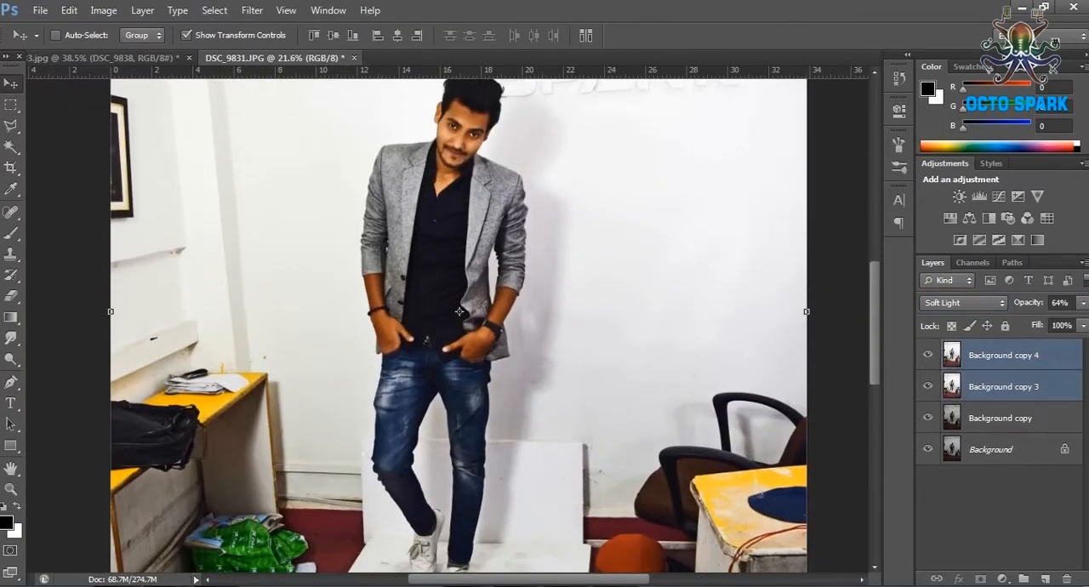
pyautogui.click(927, 386)
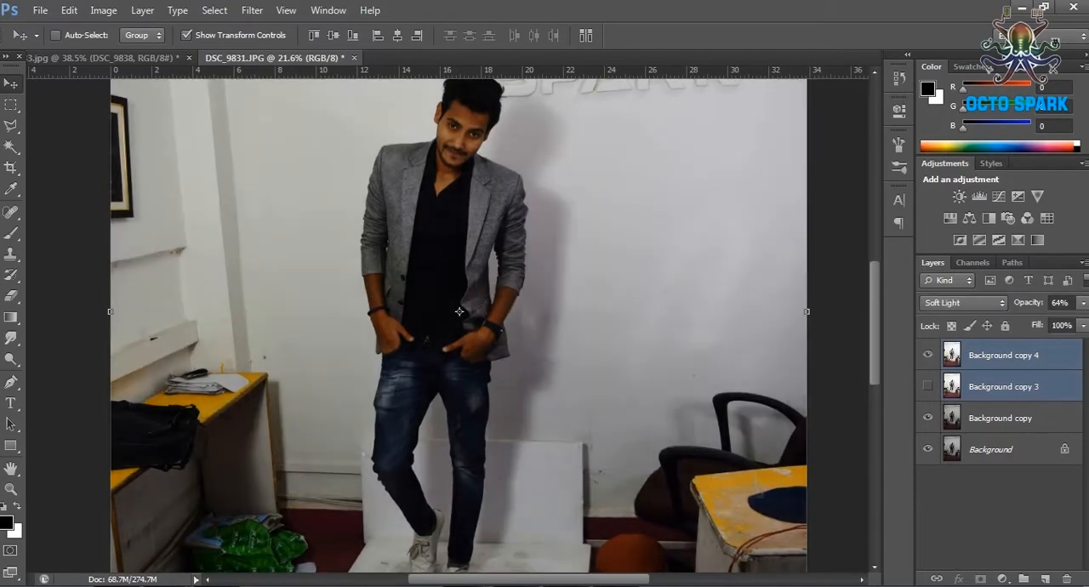
pyautogui.click(927, 385)
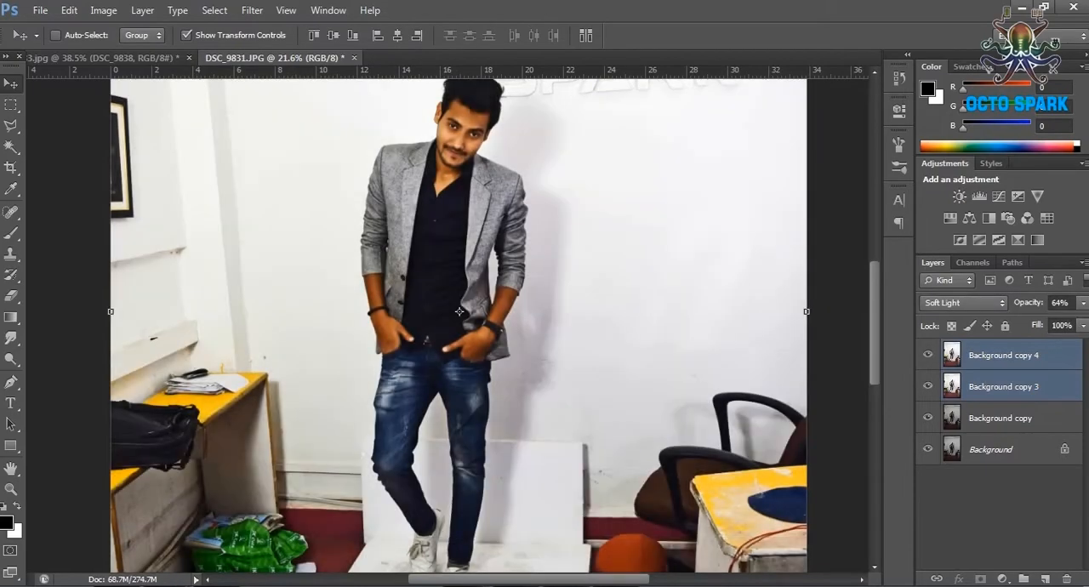
pyautogui.hotkey('ctrl', 'e')
# Outline the man loosely with the Polygonal Lasso and invert the selection to cover the surrounding background.
pyautogui.scroll(5, 483, 389)
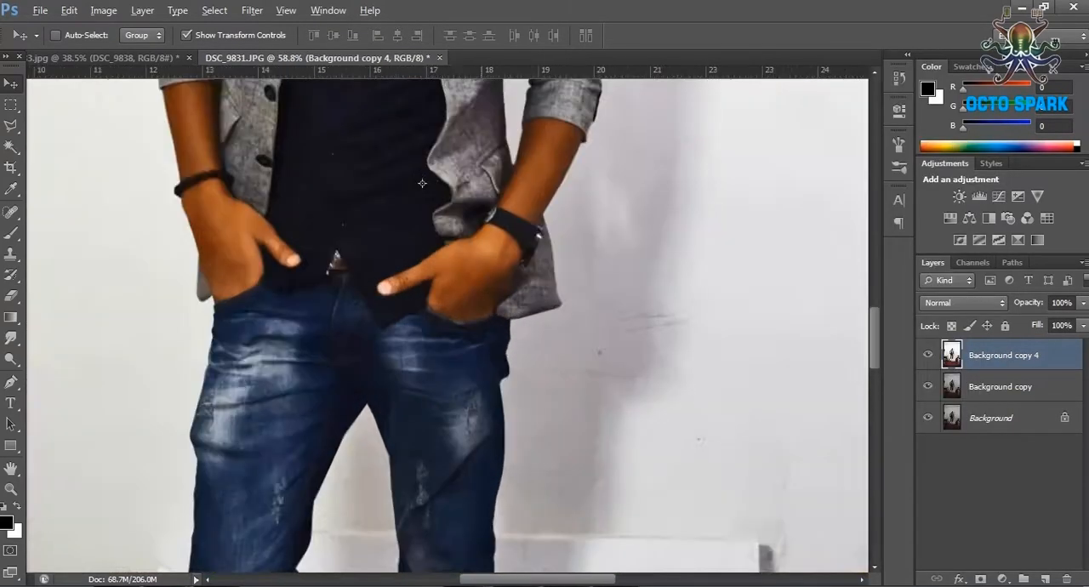
pyautogui.scroll(-7, 483, 389)
pyautogui.press('l')
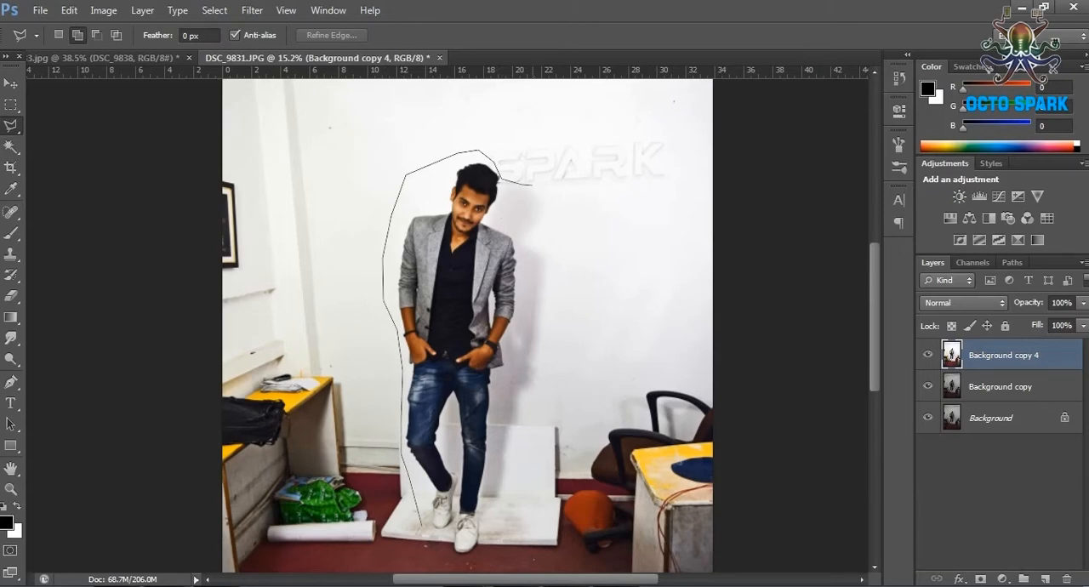
pyautogui.press('Return')
pyautogui.click(214, 10)
pyautogui.click(243, 81)
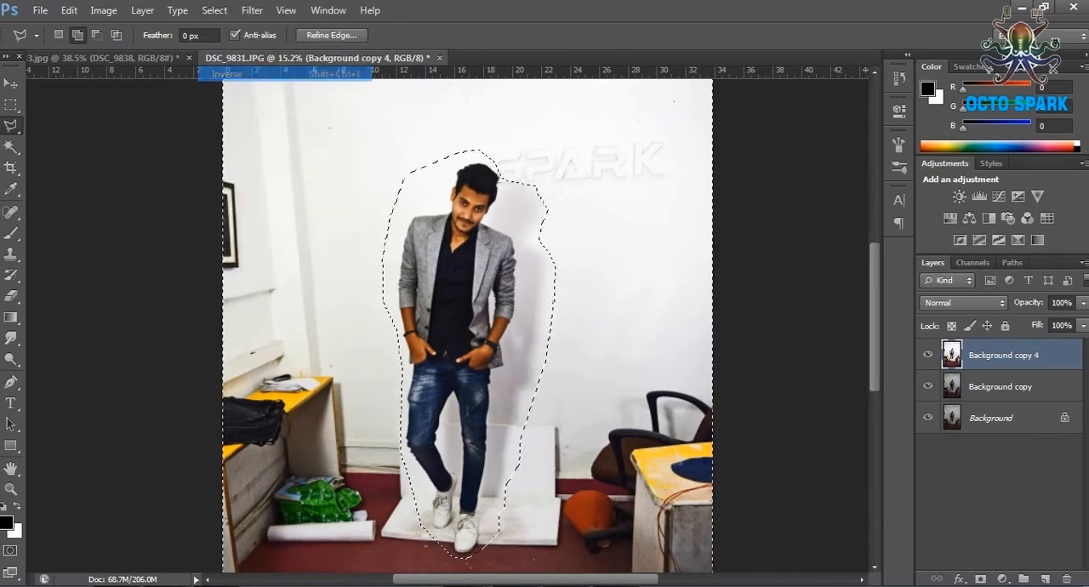
# Switch to the Brush tool and set the foreground color to white (RGB 255, 255, 255).
pyautogui.press('b')
pyautogui.press('e')
pyautogui.press('b')
pyautogui.click(7, 522)
pyautogui.click(625, 175)
pyautogui.press('Return')
# Paint the selected background around the man white and deselect it.
pyautogui.click(77, 36)
pyautogui.moveTo(269, 128); pyautogui.dragTo(255, 476)
pyautogui.moveTo(399, 501)
pyautogui.mouseDown()
pyautogui.moveTo(510, 451)
pyautogui.moveTo(595, 195)
pyautogui.moveTo(681, 510)
pyautogui.mouseUp()
pyautogui.press('m')
pyautogui.hotkey('ctrl', 'd')
# Lighten the wall shadow to the right of the man's legs with the Dodge tool, using a 178 px brush.
pyautogui.scroll(4, 466, 338)
pyautogui.rightClick(11, 359)
pyautogui.click(80, 355)
pyautogui.scroll(-1, 448, 326)
pyautogui.click(76, 35)
pyautogui.click(189, 36)
pyautogui.moveTo(639, 409)
pyautogui.mouseDown()
pyautogui.moveTo(628, 481)
pyautogui.moveTo(655, 404)
pyautogui.moveTo(620, 519)
pyautogui.mouseUp()
pyautogui.click(77, 36)
pyautogui.moveTo(162, 87); pyautogui.dragTo(102, 87)
pyautogui.moveTo(593, 396)
pyautogui.mouseDown()
pyautogui.moveTo(551, 536)
pyautogui.moveTo(567, 549)
pyautogui.mouseUp()
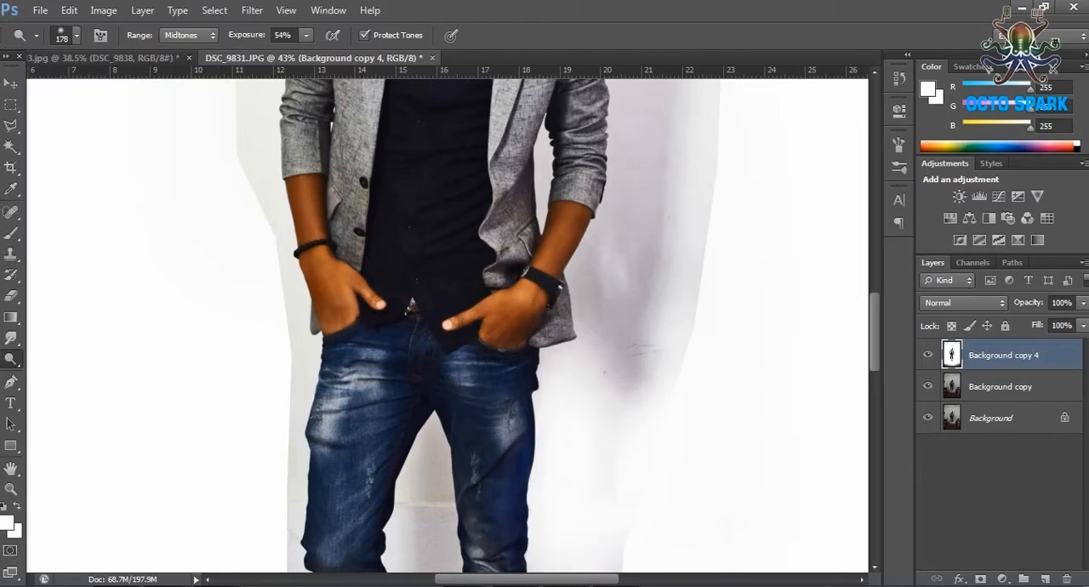
# Dodge away the grey wall shadow to the right of the jacket sleeve and hand.
pyautogui.scroll(4, 447, 325)
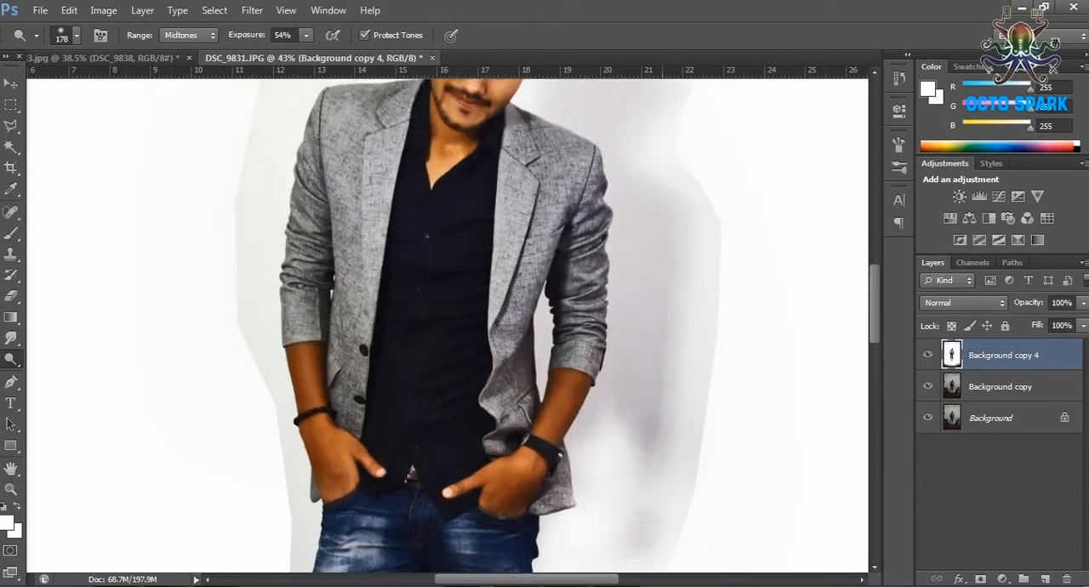
pyautogui.moveTo(653, 521); pyautogui.dragTo(625, 409)
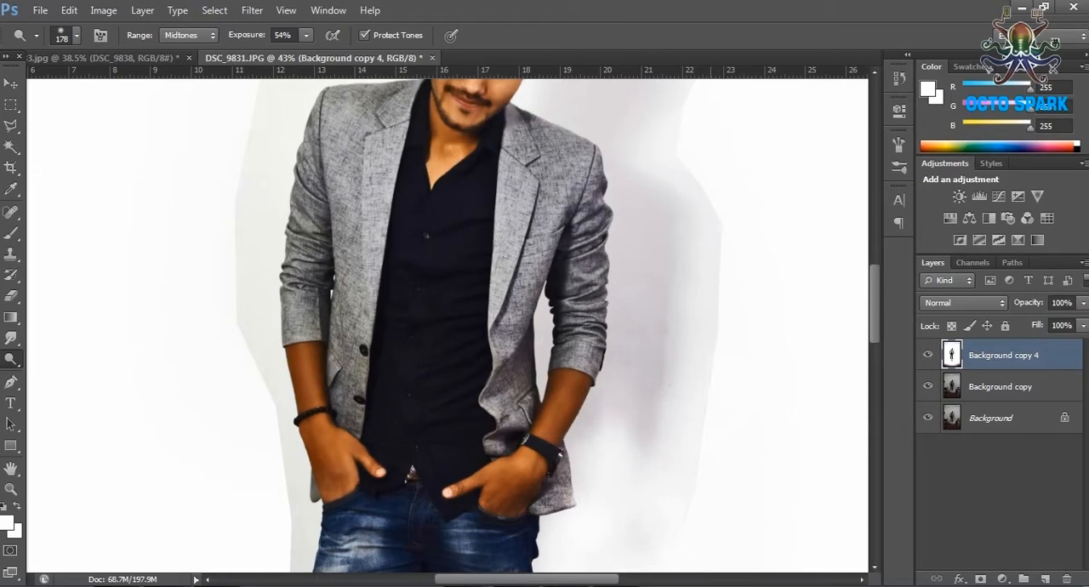
pyautogui.moveTo(665, 395)
pyautogui.mouseDown()
pyautogui.moveTo(684, 255)
pyautogui.moveTo(659, 434)
pyautogui.moveTo(630, 404)
pyautogui.moveTo(644, 228)
pyautogui.mouseUp()
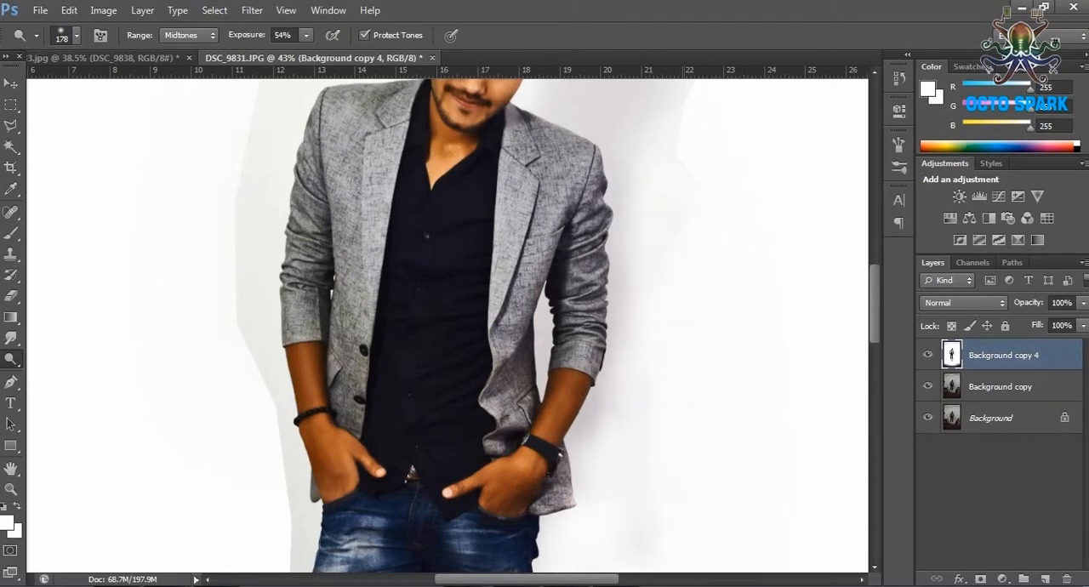
# Dodge the remaining grey wall around the man's head and shoulders to blend it into the white background.
pyautogui.scroll(4, 447, 326)
pyautogui.moveTo(679, 192)
pyautogui.mouseDown()
pyautogui.moveTo(637, 209)
pyautogui.moveTo(593, 143)
pyautogui.mouseUp()
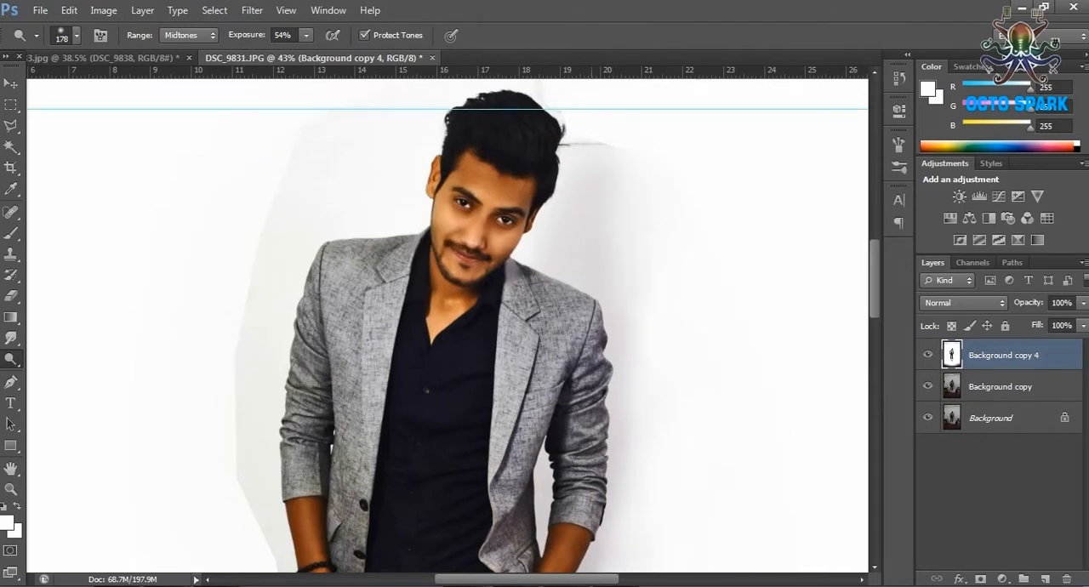
pyautogui.moveTo(546, 236)
pyautogui.mouseDown()
pyautogui.moveTo(589, 287)
pyautogui.moveTo(613, 446)
pyautogui.mouseUp()
pyautogui.scroll(-1, 612, 447)
pyautogui.scroll(3, 447, 326)
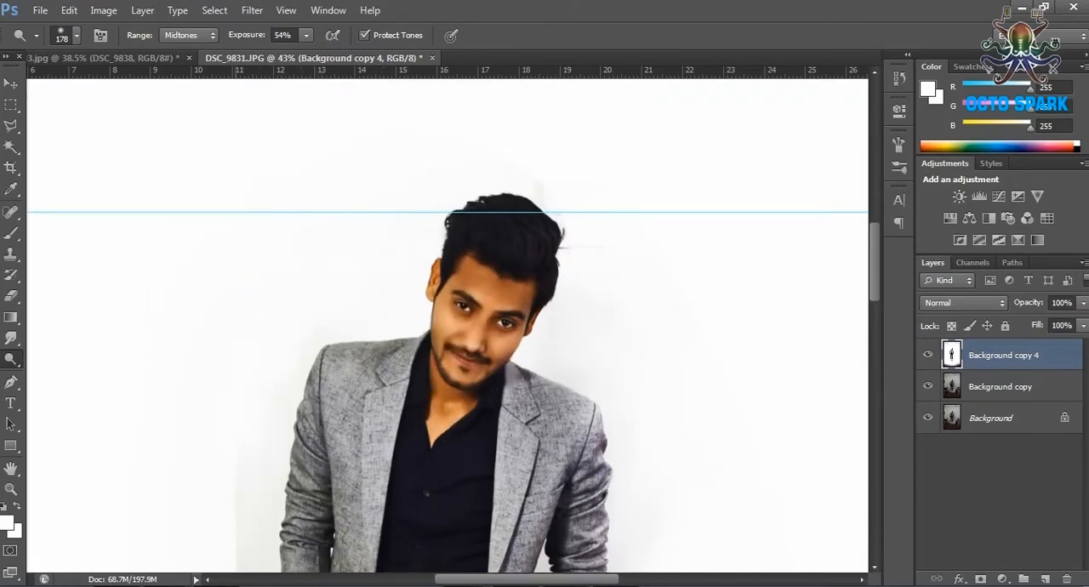
pyautogui.scroll(2, 448, 326)
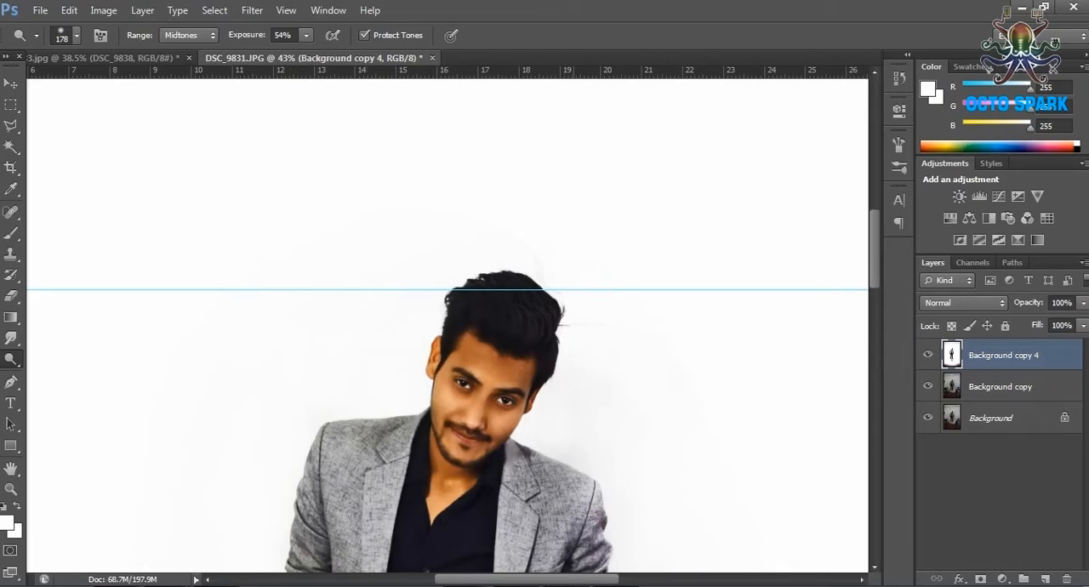
# Dodge the grey wall edge to the left of the man's arm and upper legs.
pyautogui.scroll(-4, 448, 326)
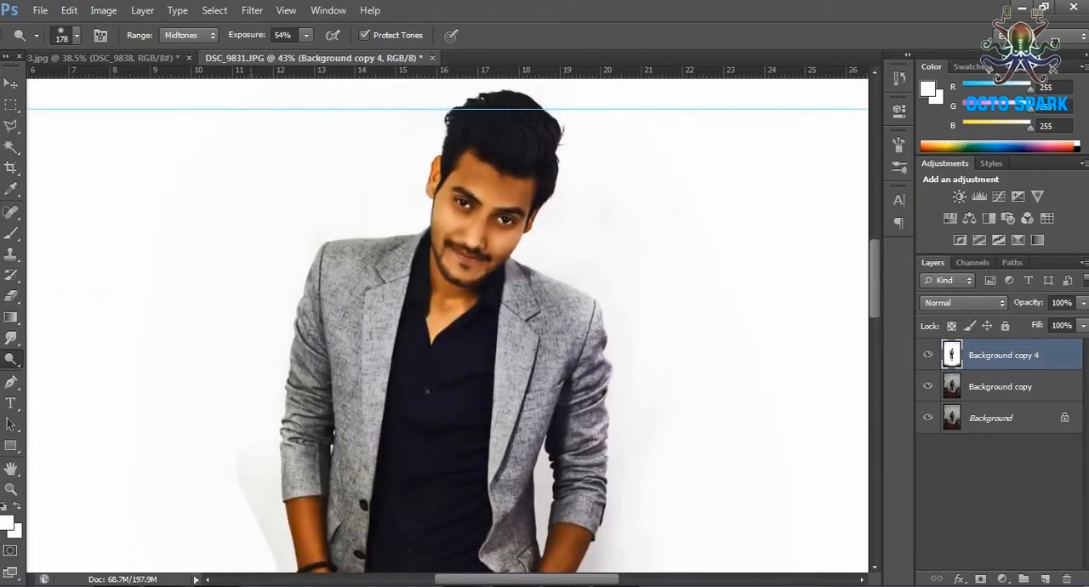
pyautogui.scroll(-2, 447, 326)
pyautogui.moveTo(282, 432); pyautogui.dragTo(291, 478)
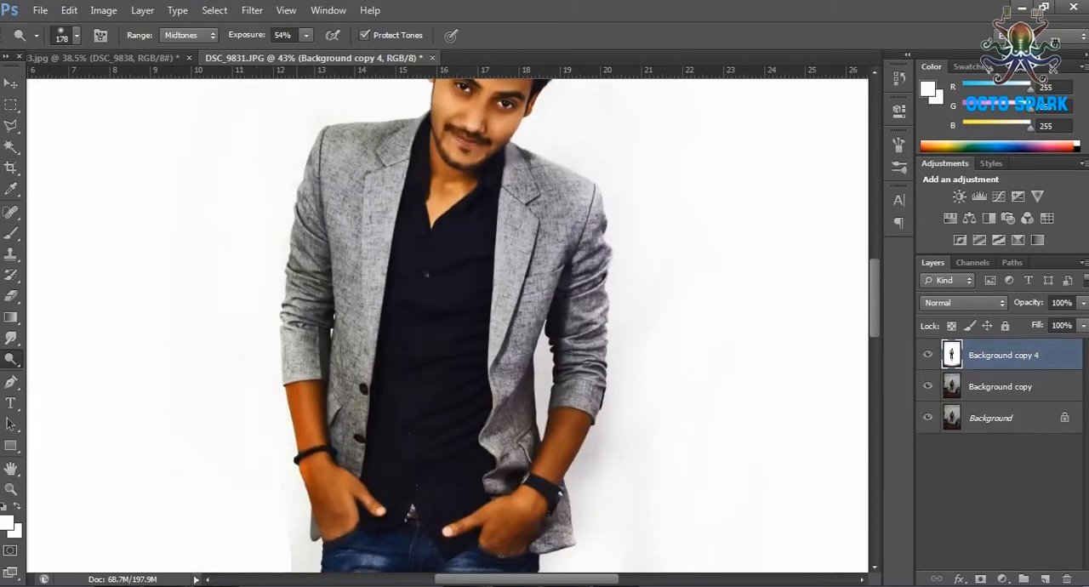
pyautogui.scroll(-5, 293, 425)
pyautogui.moveTo(296, 406)
pyautogui.mouseDown()
pyautogui.moveTo(291, 487)
pyautogui.moveTo(312, 544)
pyautogui.mouseUp()
# Dodge the grey wall and floor edges around the man's lower legs and shoes.
pyautogui.scroll(-2, 294, 476)
pyautogui.scroll(-3, 311, 510)
pyautogui.moveTo(310, 476)
pyautogui.mouseDown()
pyautogui.moveTo(324, 539)
pyautogui.moveTo(361, 557)
pyautogui.mouseUp()
pyautogui.scroll(-3, 361, 553)
pyautogui.moveTo(349, 472)
pyautogui.mouseDown()
pyautogui.moveTo(360, 515)
pyautogui.moveTo(404, 554)
pyautogui.moveTo(425, 557)
pyautogui.mouseUp()
pyautogui.moveTo(510, 519)
pyautogui.mouseDown()
pyautogui.moveTo(519, 395)
pyautogui.moveTo(557, 416)
pyautogui.moveTo(523, 404)
pyautogui.moveTo(528, 361)
pyautogui.moveTo(583, 353)
pyautogui.mouseUp()
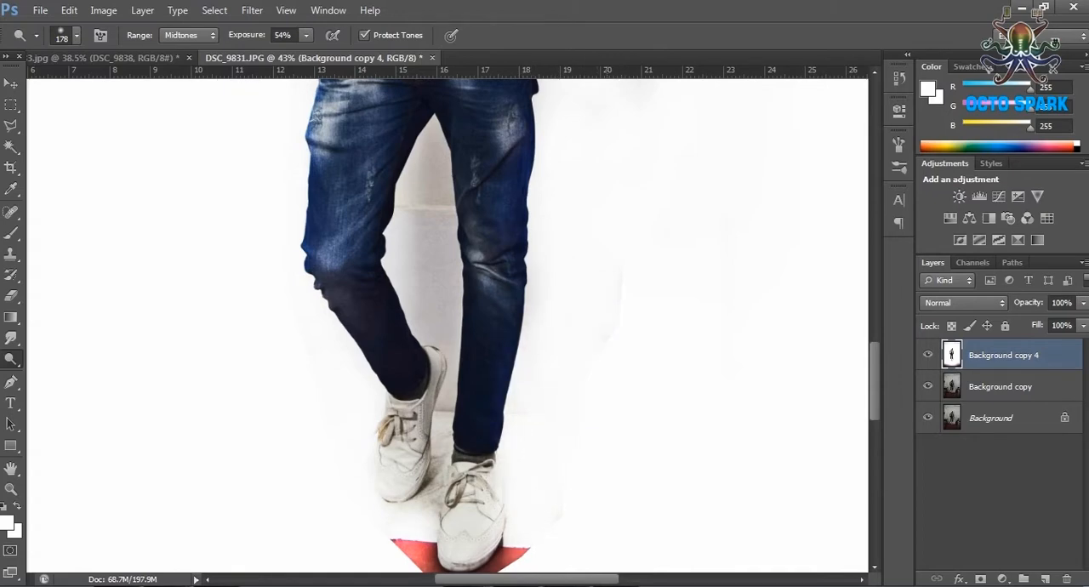
# Dodge the grey wall visible between the man's legs to blend it into the white background.
pyautogui.moveTo(488, 289)
pyautogui.mouseDown()
pyautogui.moveTo(481, 223)
pyautogui.moveTo(490, 271)
pyautogui.moveTo(424, 170)
pyautogui.moveTo(414, 281)
pyautogui.moveTo(444, 323)
pyautogui.moveTo(438, 438)
pyautogui.mouseUp()
pyautogui.scroll(3, 446, 323)
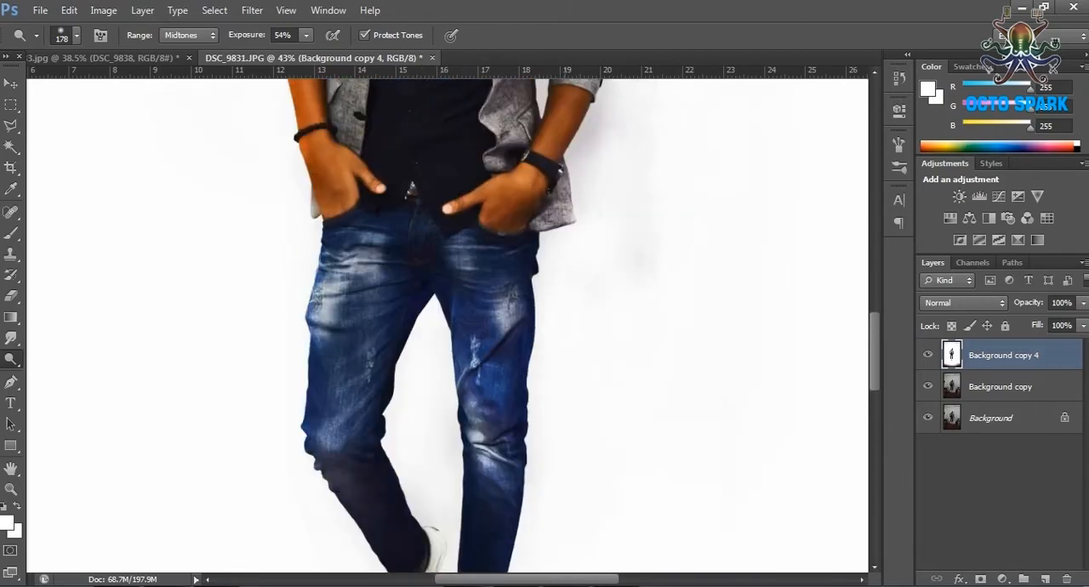
# Dodge the grey fringe along the jacket sleeve and in the gap beside the arm, and redock the document window.
pyautogui.scroll(2, 609, 230)
pyautogui.moveTo(606, 162); pyautogui.dragTo(614, 251)
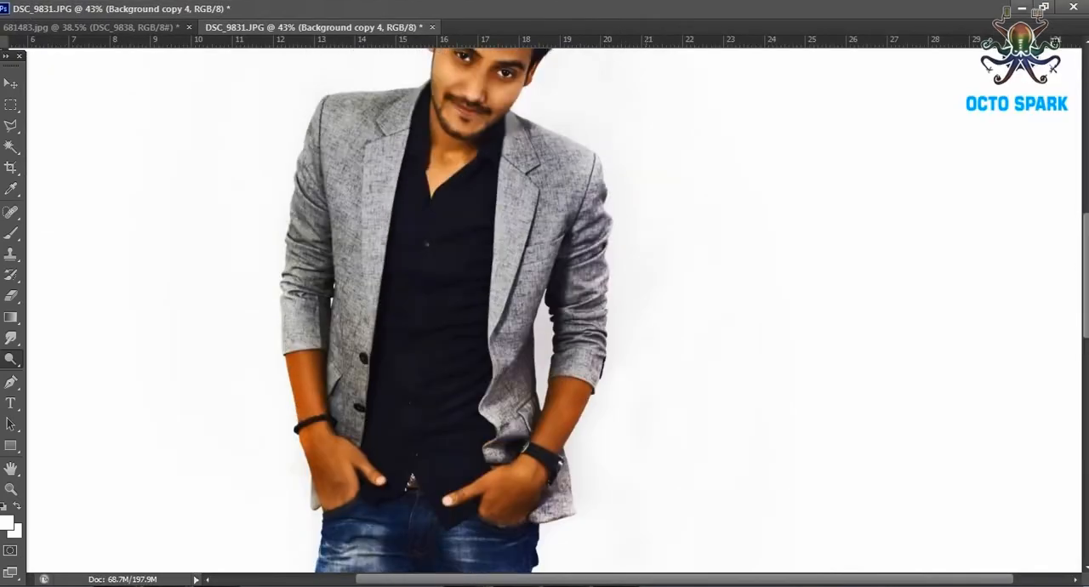
pyautogui.moveTo(595, 234); pyautogui.dragTo(593, 375)
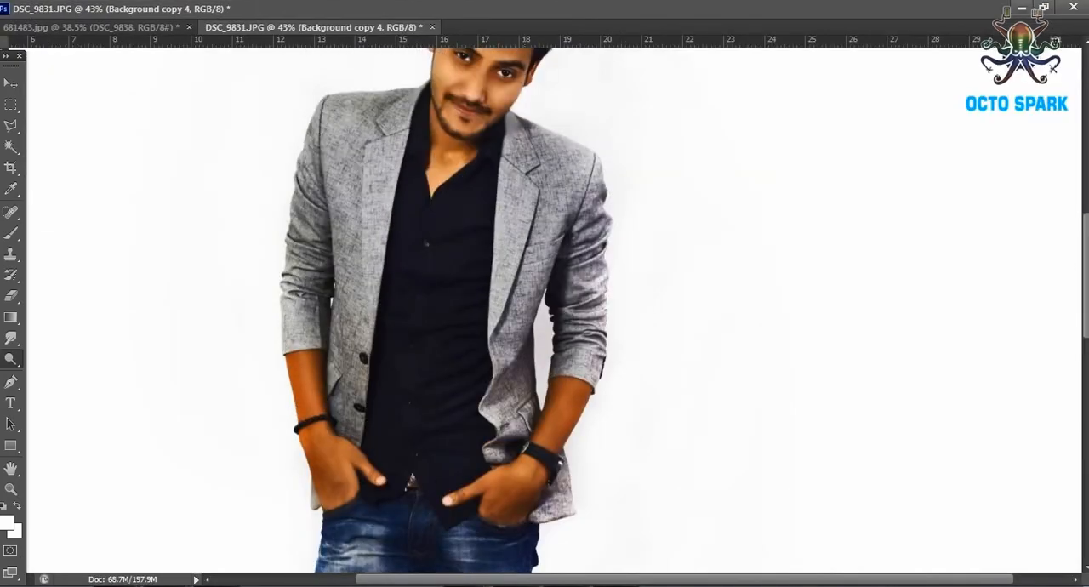
pyautogui.scroll(2, 553, 306)
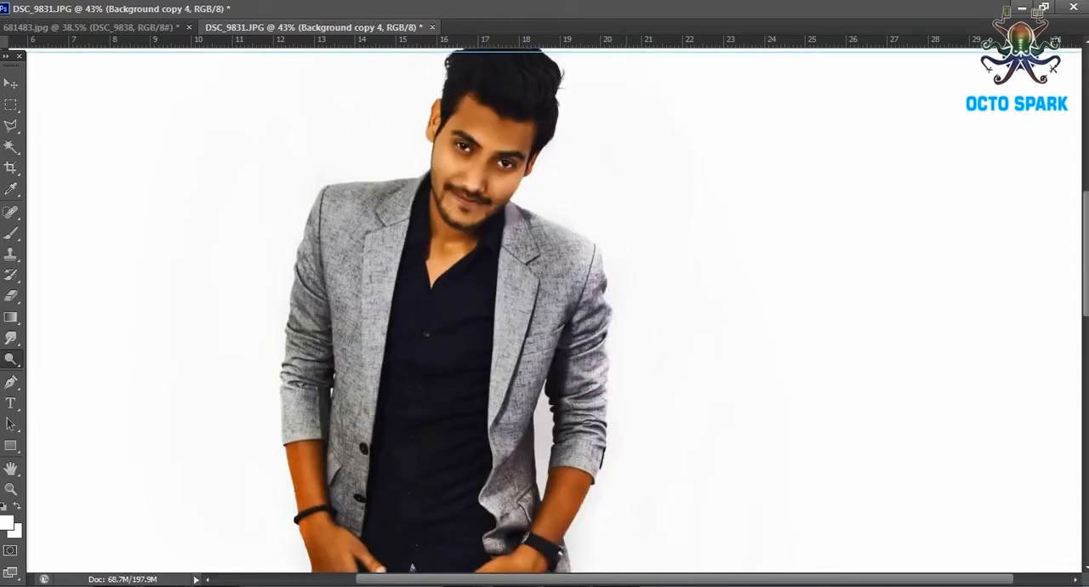
pyautogui.moveTo(593, 277); pyautogui.dragTo(592, 344)
pyautogui.moveTo(535, 409); pyautogui.dragTo(547, 455)
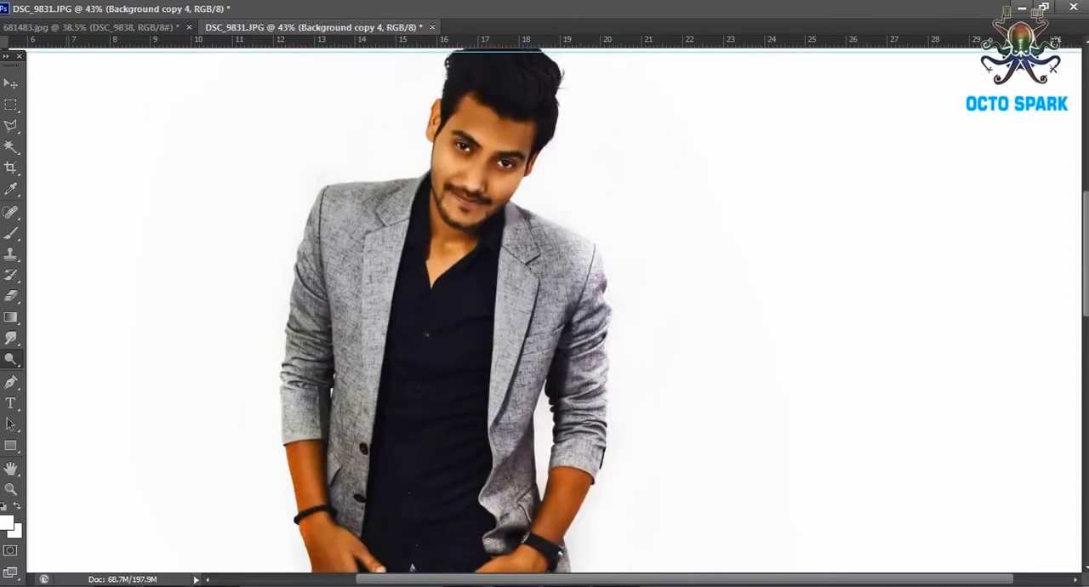
pyautogui.click(1044, 7)
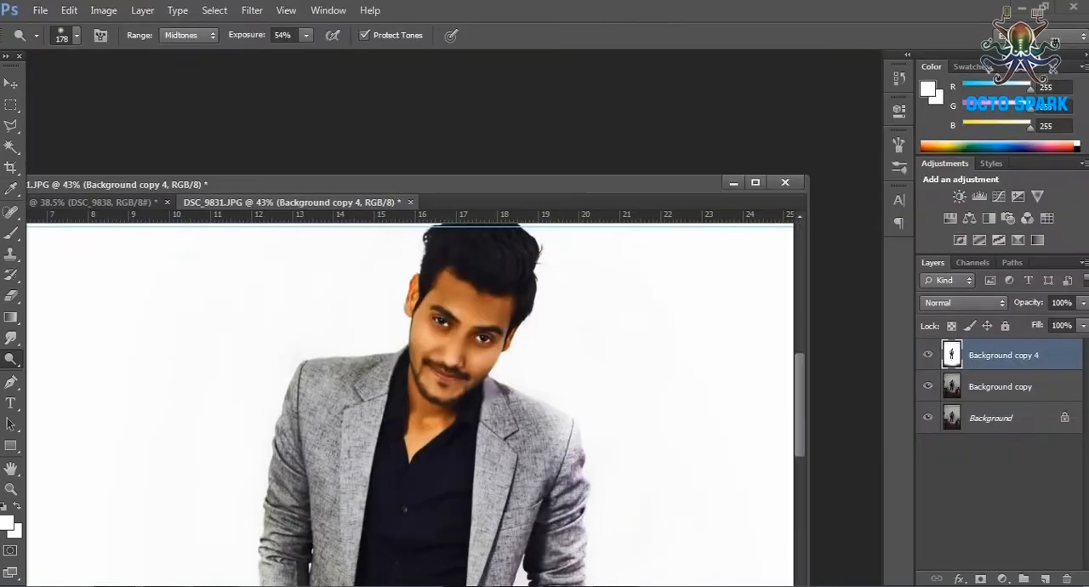
pyautogui.moveTo(527, 183); pyautogui.dragTo(566, 58)
# Reduce the Dodge brush to 69 px and dodge away the floor shadow between the two shoes.
pyautogui.scroll(5, 529, 199)
pyautogui.click(76, 36)
pyautogui.moveTo(129, 88); pyautogui.dragTo(109, 87)
pyautogui.click(77, 35)
pyautogui.scroll(-5, 652, 265)
pyautogui.scroll(5, 620, 502)
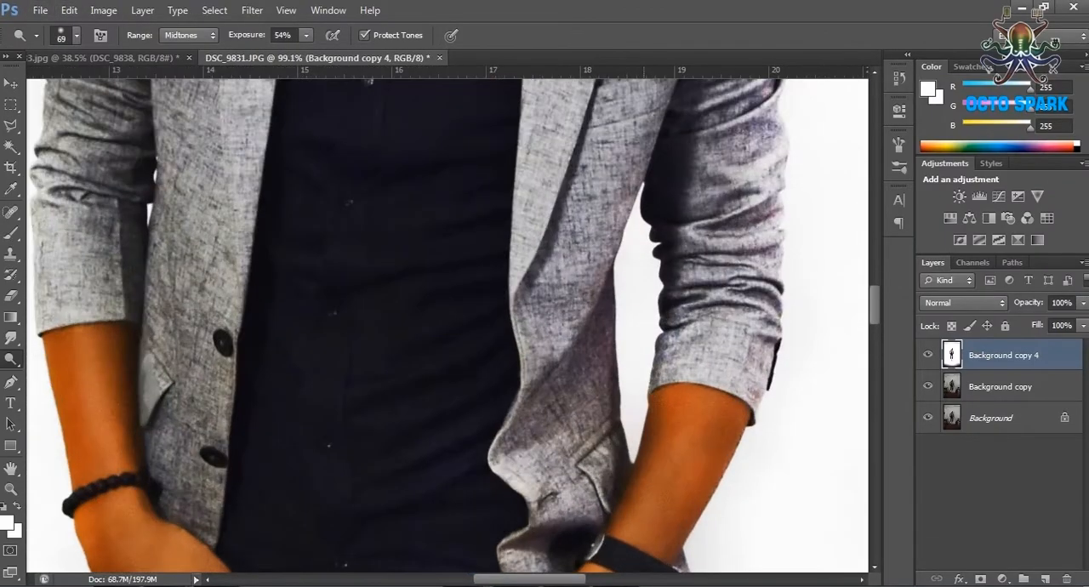
pyautogui.scroll(-5, 630, 225)
pyautogui.scroll(4, 635, 544)
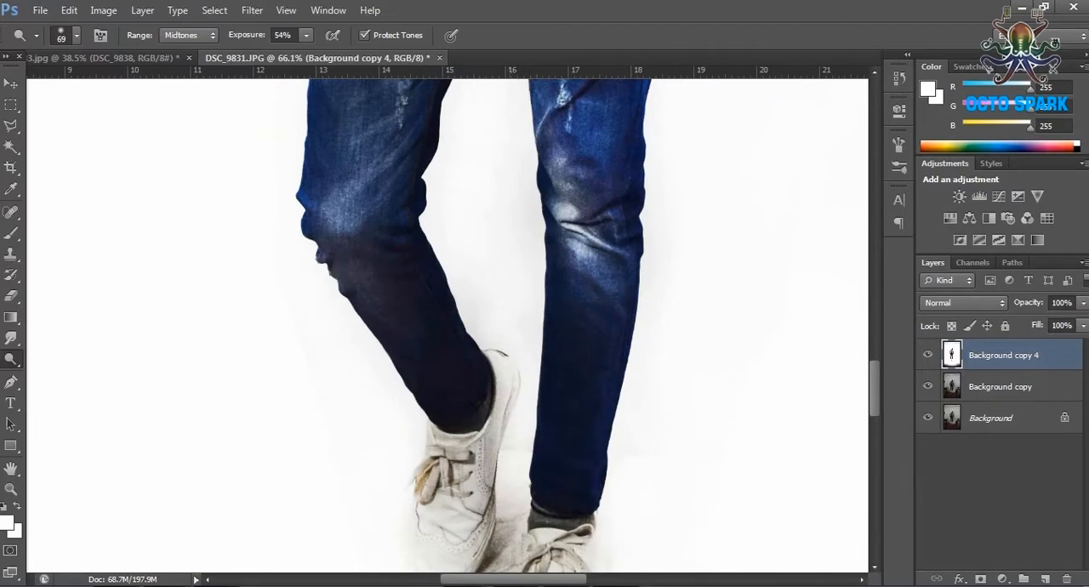
pyautogui.scroll(-3, 500, 545)
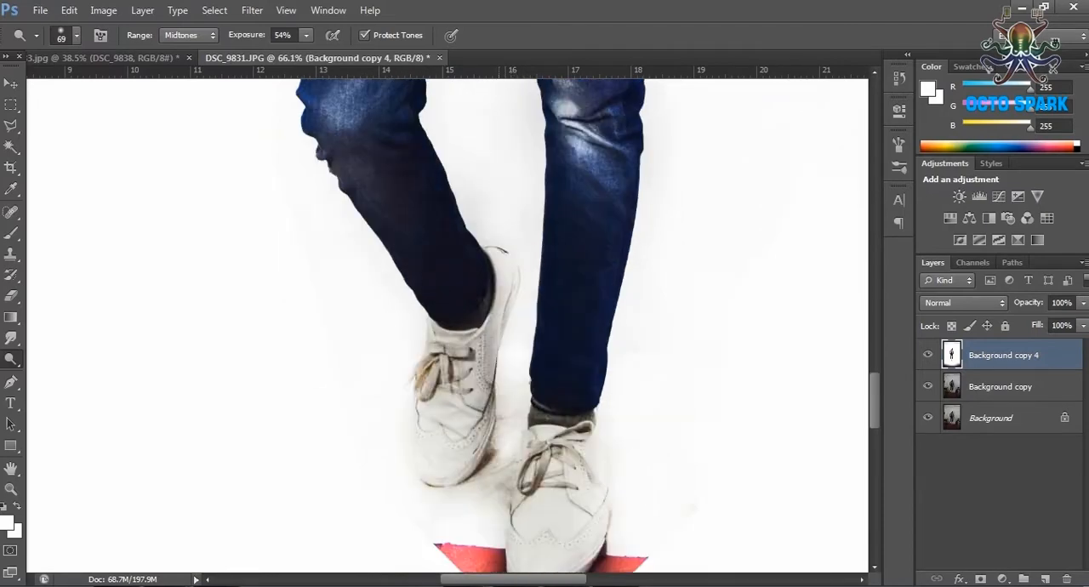
pyautogui.moveTo(493, 461)
pyautogui.mouseDown()
pyautogui.moveTo(507, 410)
pyautogui.moveTo(484, 465)
pyautogui.mouseUp()
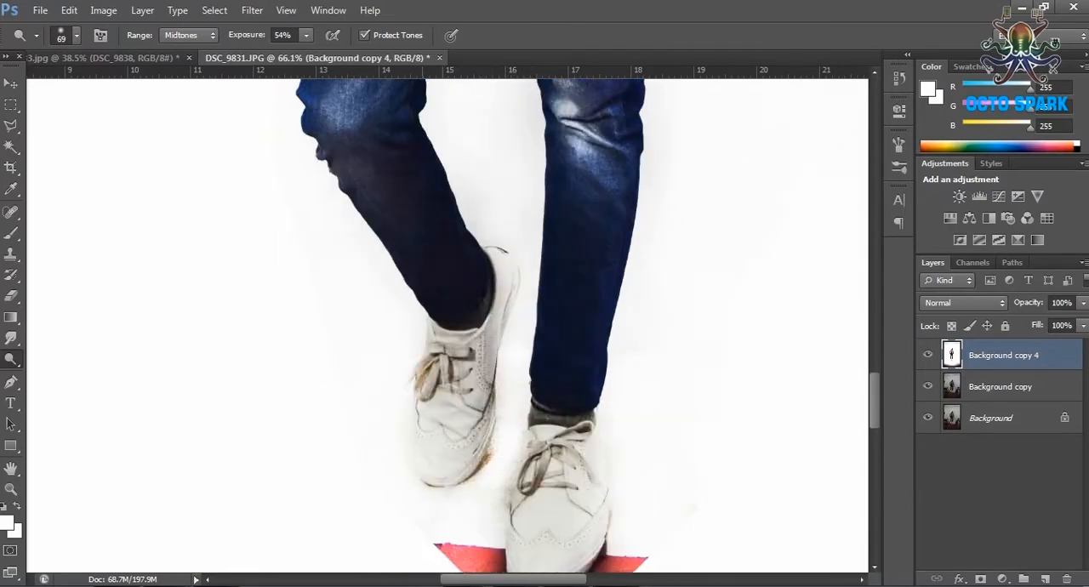
# Paint white with a soft 78 px brush over the red floor remnant around the front shoe.
pyautogui.scroll(-5, 511, 425)
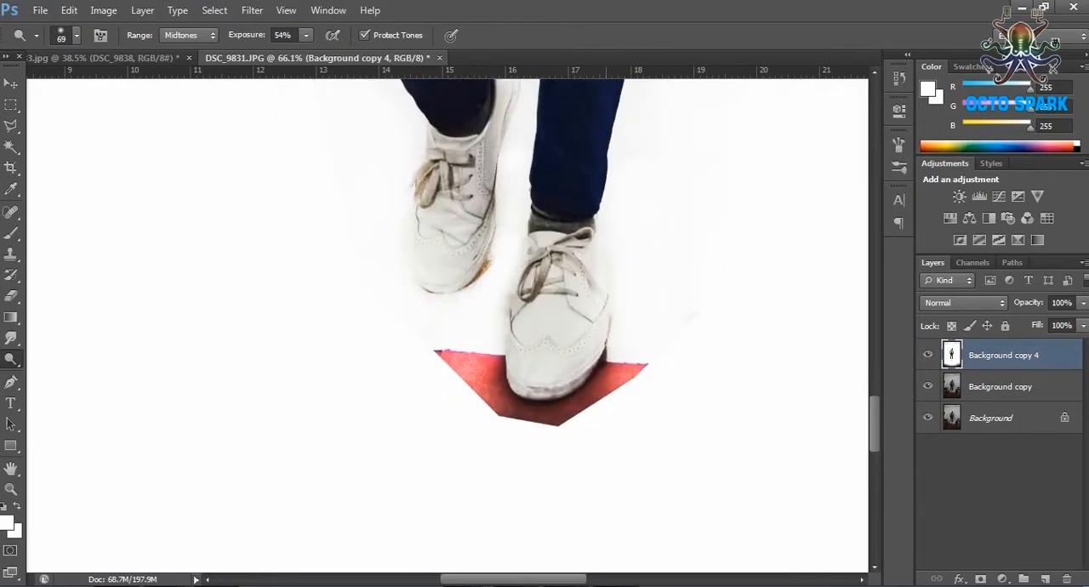
pyautogui.press('b')
pyautogui.click(76, 35)
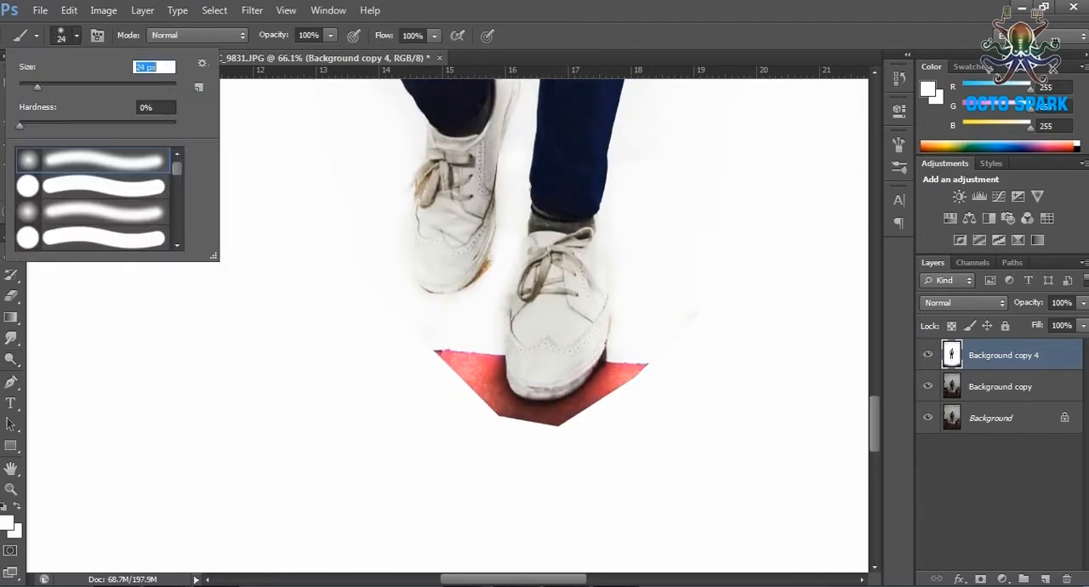
pyautogui.moveTo(516, 417)
pyautogui.mouseDown()
pyautogui.moveTo(478, 372)
pyautogui.moveTo(520, 428)
pyautogui.moveTo(580, 418)
pyautogui.moveTo(589, 379)
pyautogui.moveTo(619, 361)
pyautogui.mouseUp()
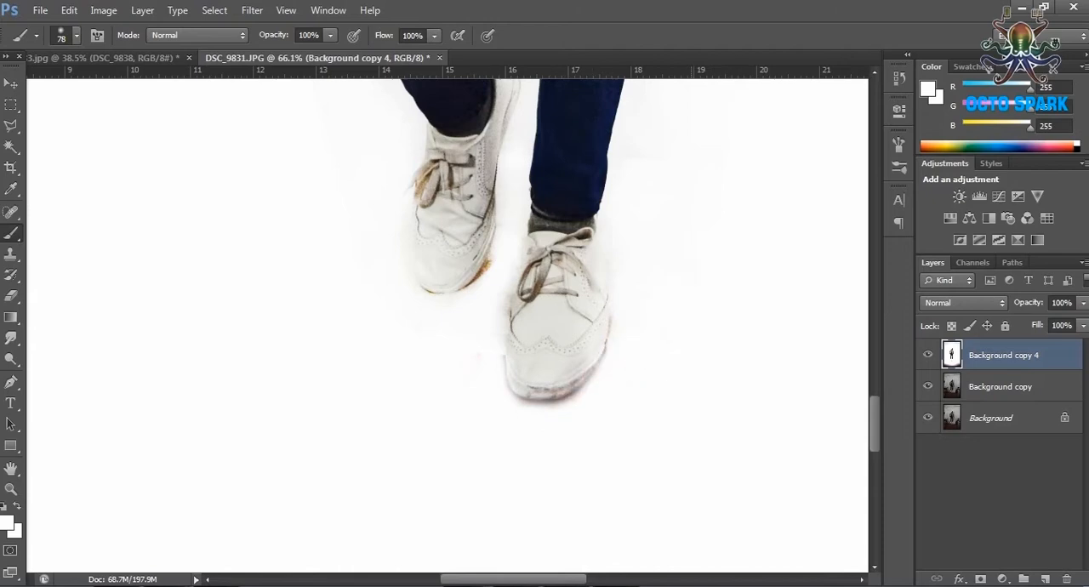
# Paint white over the remaining grey tint between the man's lower legs.
pyautogui.scroll(5, 446, 323)
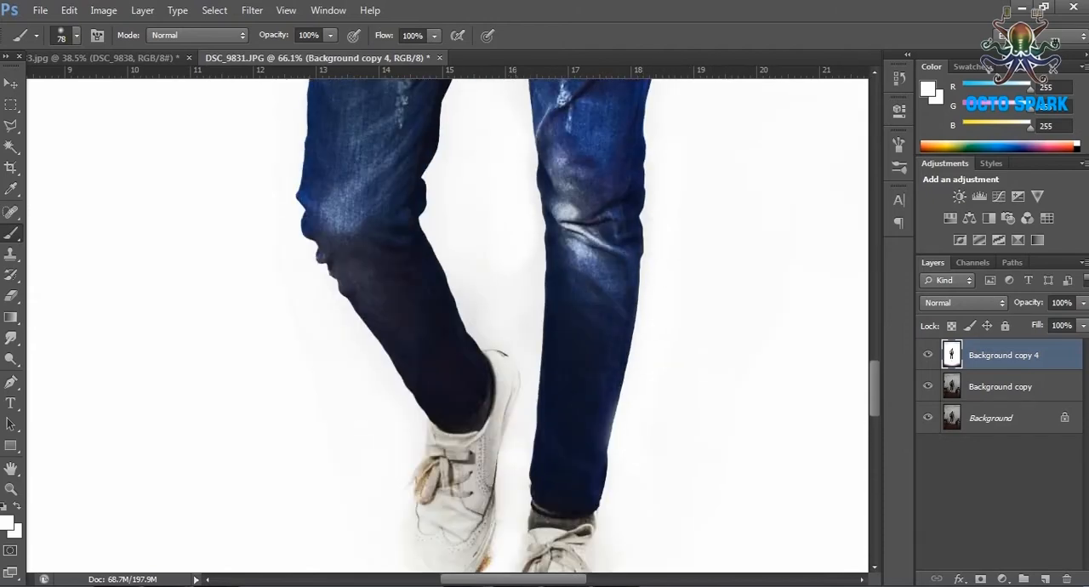
pyautogui.moveTo(524, 209); pyautogui.dragTo(510, 330)
pyautogui.scroll(3, 446, 323)
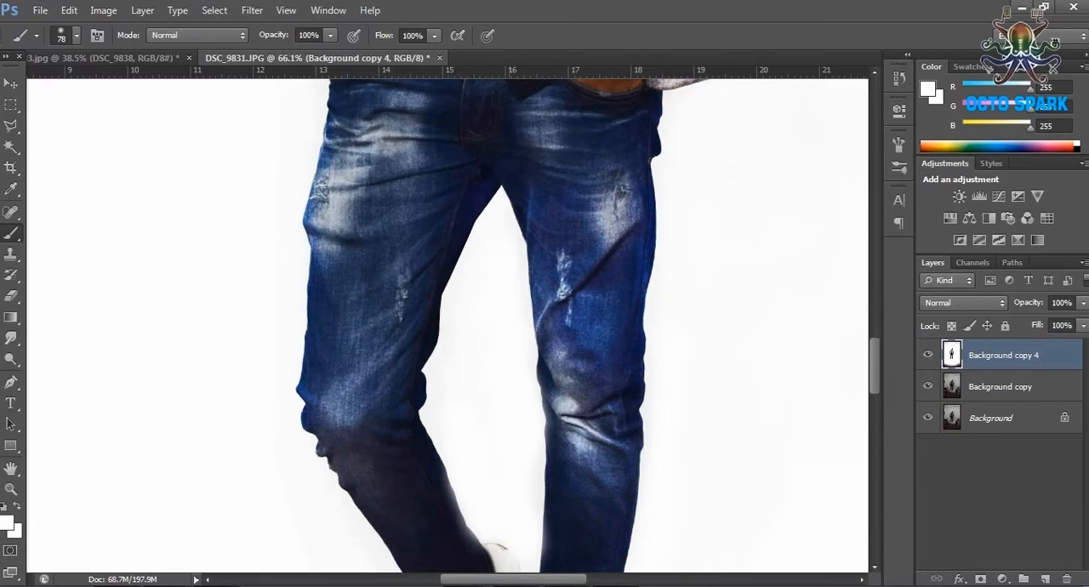
# Compare the whole picture with and without the Background copy 4 layer by toggling its visibility.
pyautogui.hotkey('ctrl', '0')
pyautogui.scroll(2, 446, 325)
pyautogui.scroll(-3, 447, 325)
pyautogui.scroll(2, 446, 325)
pyautogui.click(927, 354)
pyautogui.click(927, 355)
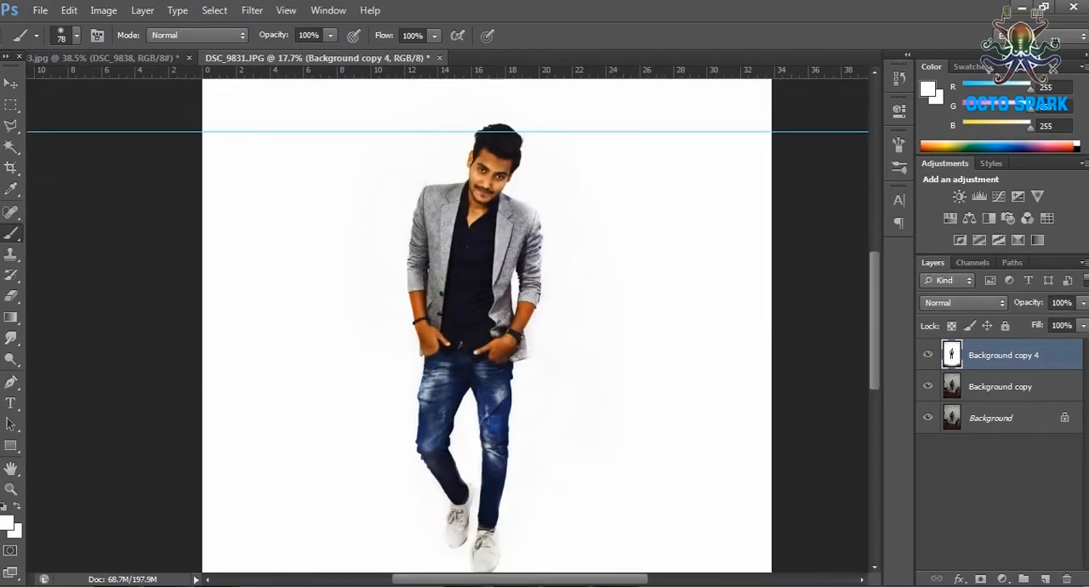
# Examine the white background around the man's head, shoulders and body for leftover wall traces.
pyautogui.click(10, 489)
pyautogui.click(672, 202)
pyautogui.click(672, 202)
pyautogui.click(672, 202)
pyautogui.scroll(3, 446, 255)
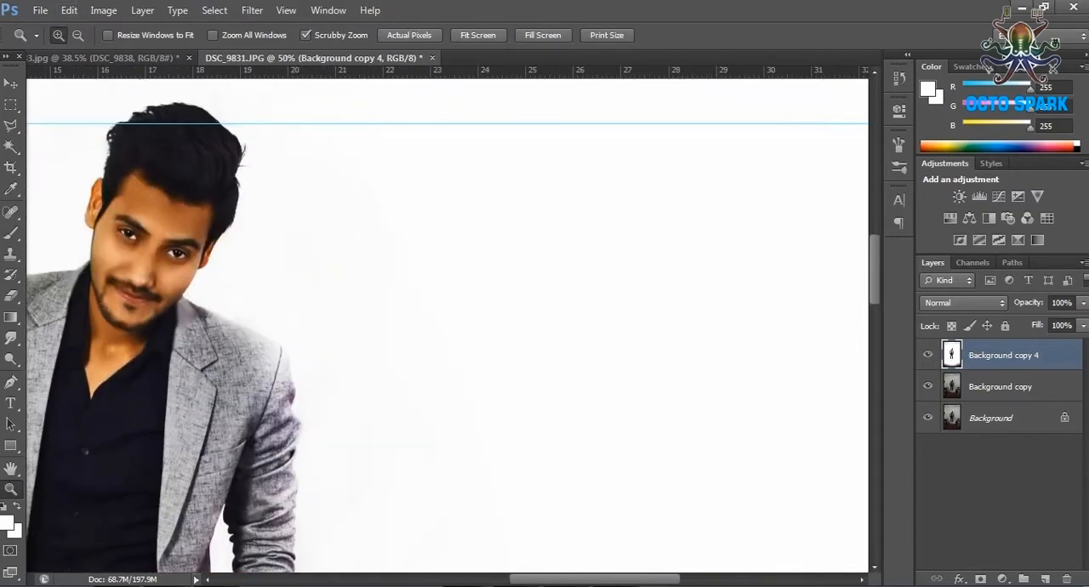
pyautogui.keyDown('alt'); pyautogui.click(231, 221); pyautogui.keyUp('alt')
pyautogui.hscroll(-3, 447, 325)
pyautogui.scroll(-1, 447, 325)
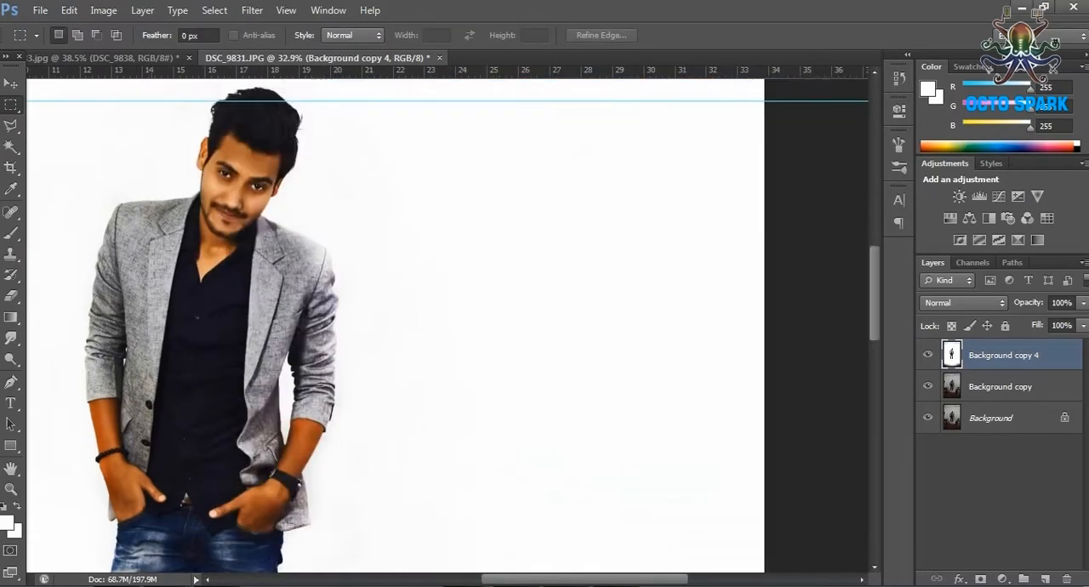
pyautogui.scroll(-4, 270, 383)
pyautogui.scroll(5, 270, 382)
pyautogui.scroll(-10, 271, 383)
pyautogui.scroll(2, 347, 371)
# Crop the canvas to remove excess white area above the man's head and below his shoes.
pyautogui.press('c')
pyautogui.scroll(3, 457, 256)
pyautogui.moveTo(458, 171); pyautogui.dragTo(459, 263)
pyautogui.scroll(-5, 458, 264)
pyautogui.moveTo(460, 459); pyautogui.dragTo(523, 374)
pyautogui.press('Return')
pyautogui.press('v')
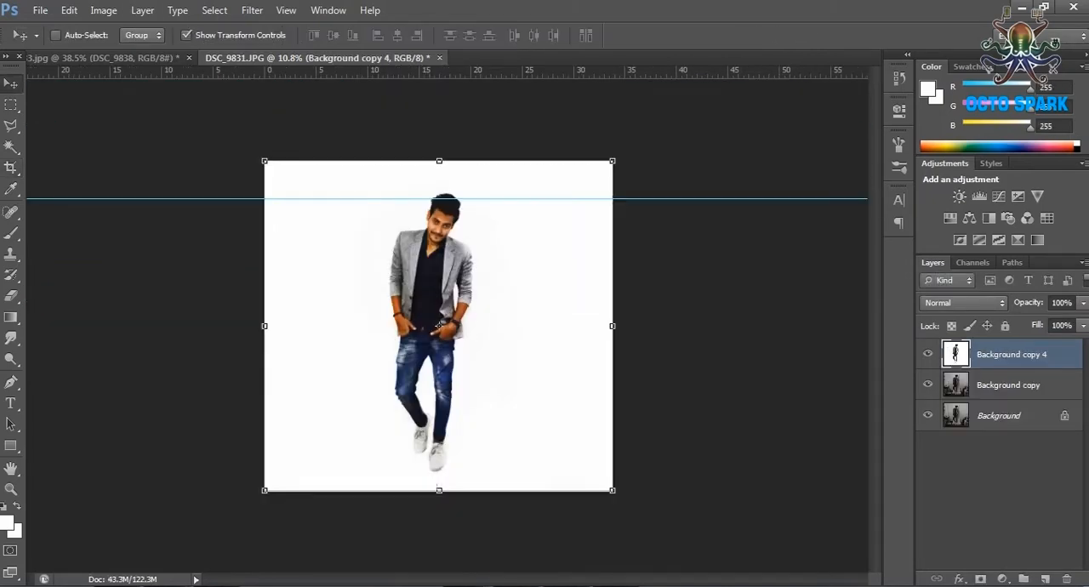
# Brighten the Background copy 4 layer with a Curves adjustment by raising the curve.
pyautogui.hotkey('ctrl', '0')
pyautogui.scroll(7, 423, 406)
pyautogui.scroll(5, 424, 406)
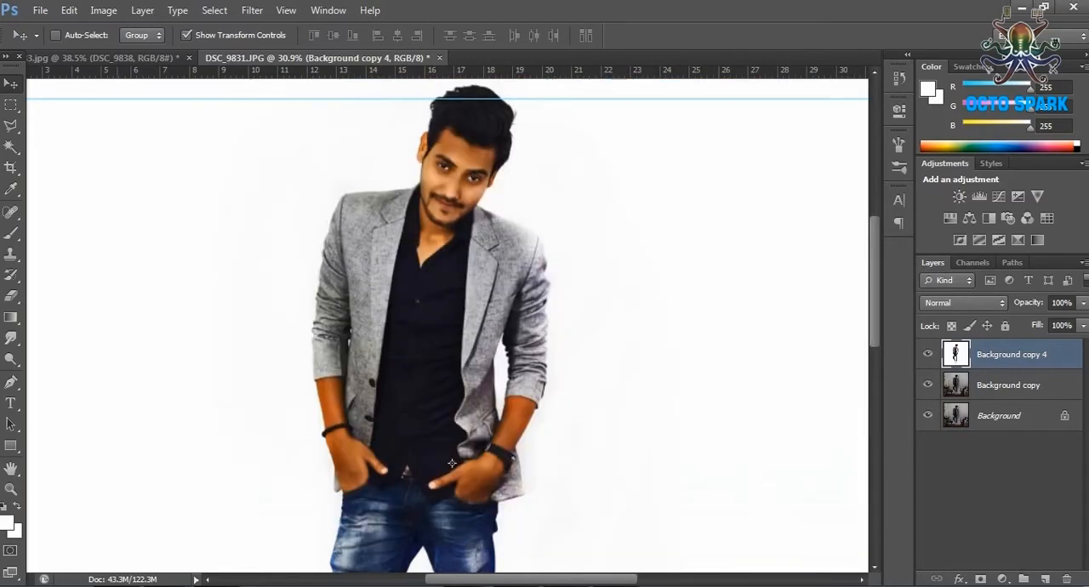
pyautogui.click(102, 10)
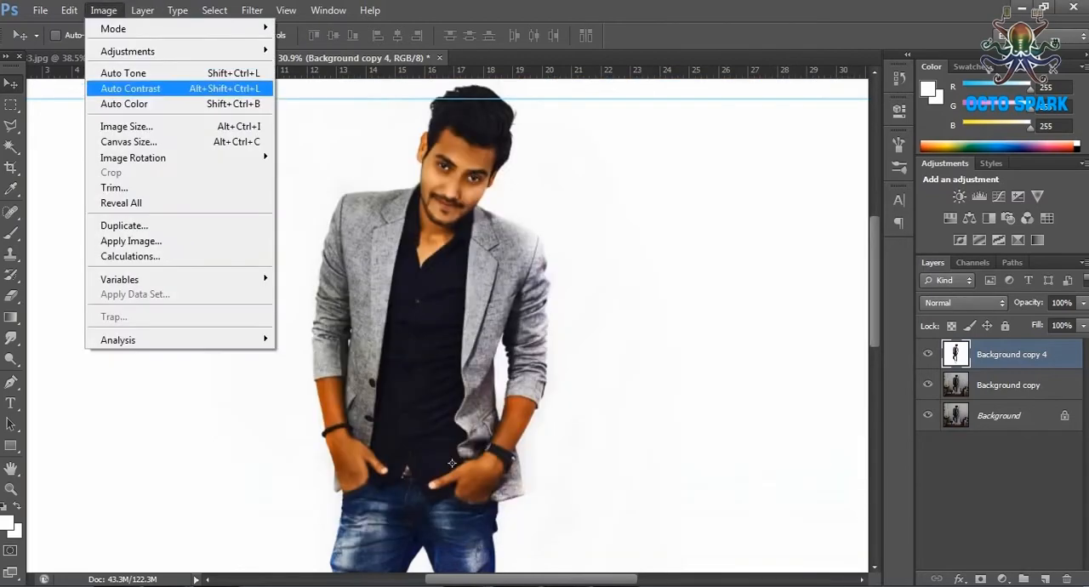
pyautogui.moveTo(146, 48)
pyautogui.click(306, 81)
pyautogui.moveTo(911, 287); pyautogui.dragTo(929, 258)
pyautogui.press('Return')
# Shift the layer's hue to +11 with a Hue/Saturation adjustment.
pyautogui.click(103, 9)
pyautogui.moveTo(136, 46)
pyautogui.click(364, 134)
pyautogui.moveTo(732, 215); pyautogui.dragTo(743, 215)
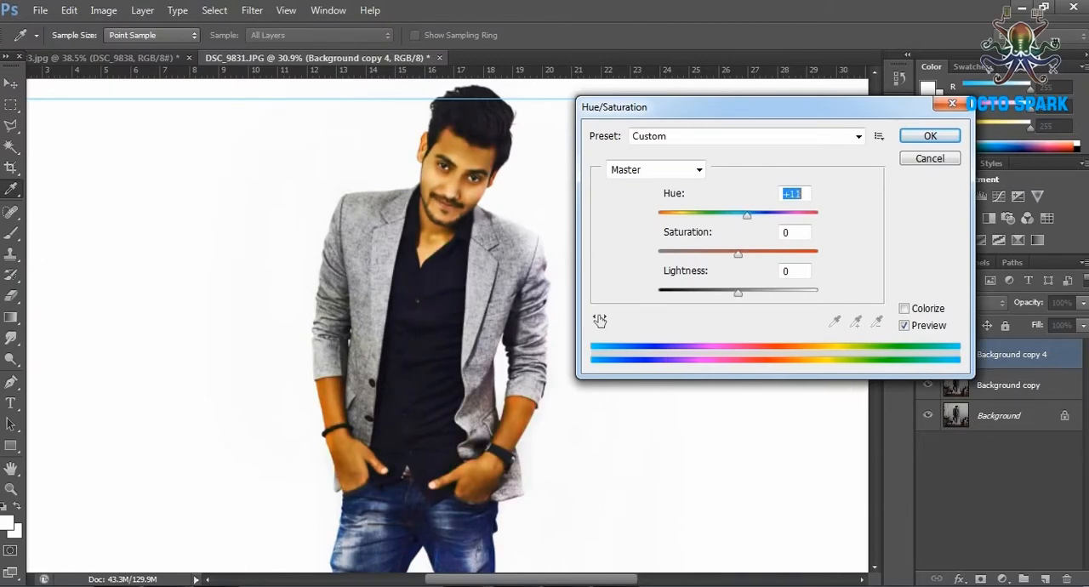
pyautogui.press('Return')
# Duplicate the Background copy 4 layer as Background copy 5.
pyautogui.rightClick(1051, 355)
pyautogui.click(934, 80)
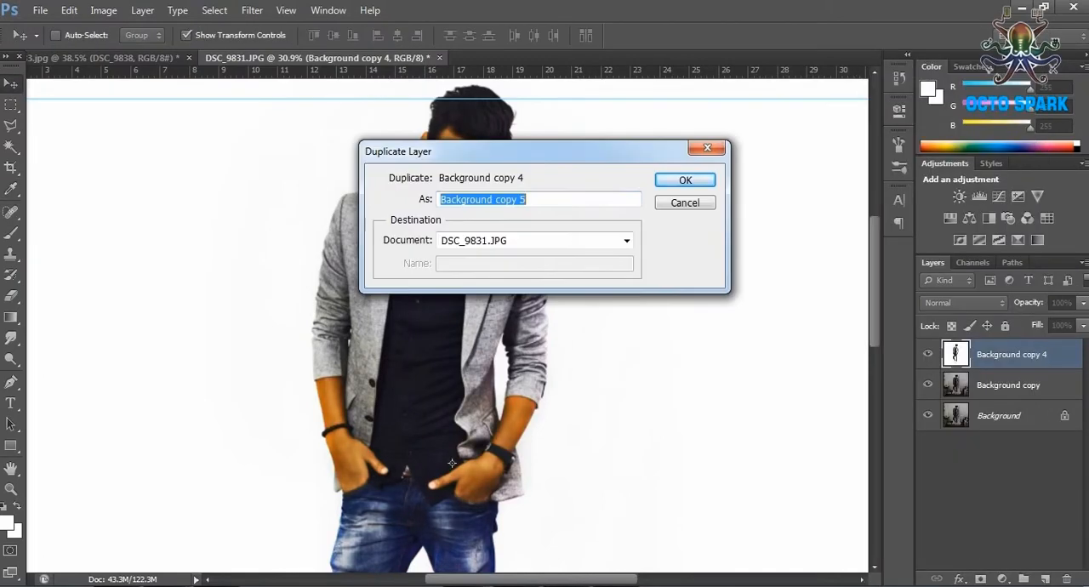
pyautogui.press('Return')
# Burn the man's hair darker using the Burn tool with a 98 px brush on midtones.
pyautogui.click(11, 489)
pyautogui.click(461, 249)
pyautogui.click(460, 281)
pyautogui.click(459, 281)
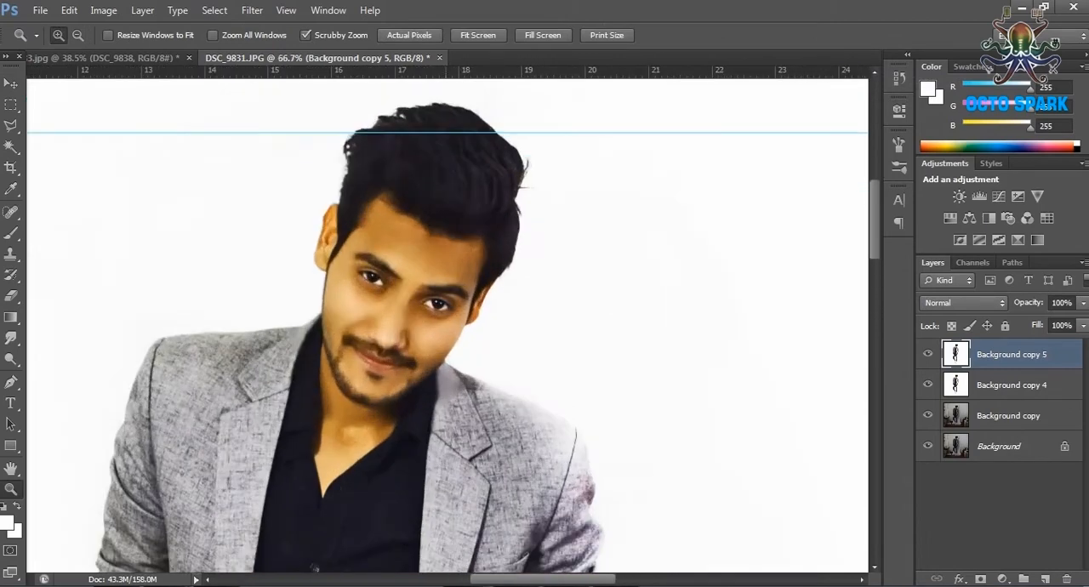
pyautogui.rightClick(11, 359)
pyautogui.click(68, 374)
pyautogui.click(76, 36)
pyautogui.click(95, 88)
pyautogui.moveTo(442, 127); pyautogui.dragTo(504, 225)
# Burn the black shirt between the jacket lapels to deepen its tone.
pyautogui.scroll(-3, 434, 383)
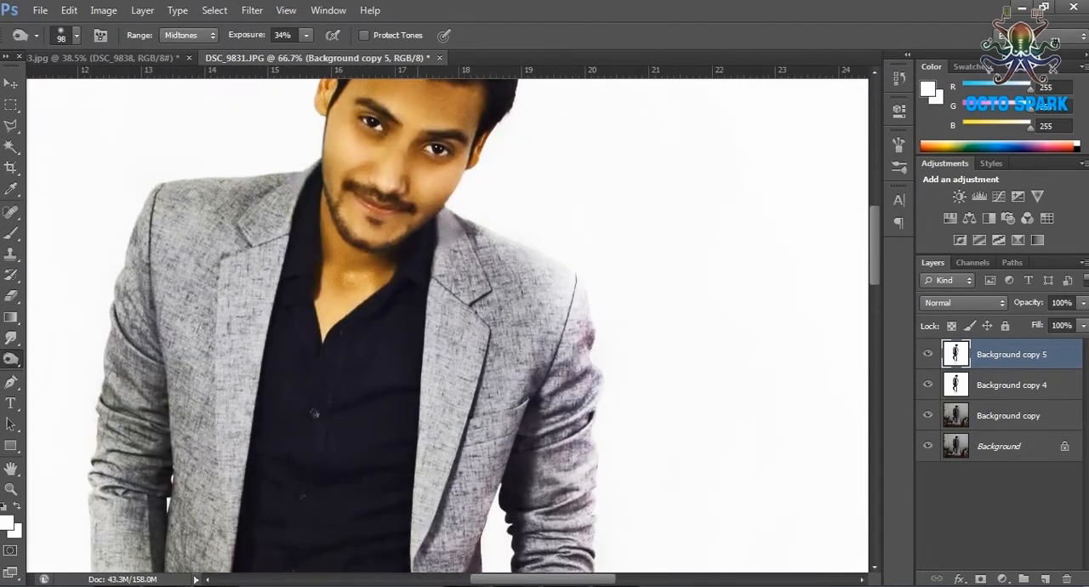
pyautogui.scroll(-3, 433, 383)
pyautogui.moveTo(391, 366); pyautogui.dragTo(383, 473)
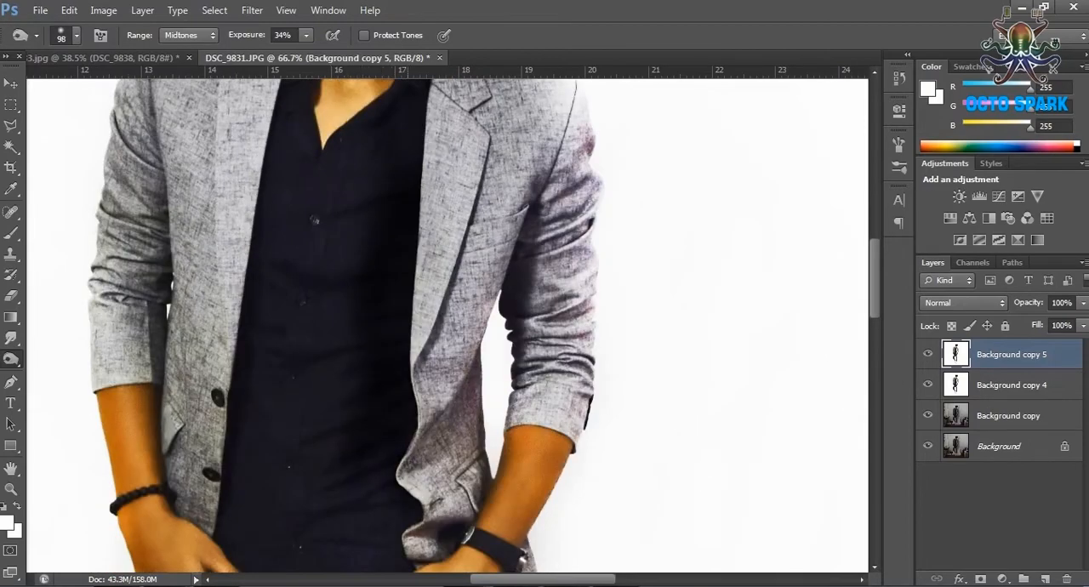
pyautogui.scroll(-4, 374, 357)
pyautogui.moveTo(221, 265); pyautogui.dragTo(219, 383)
pyautogui.scroll(4, 341, 297)
pyautogui.moveTo(347, 223); pyautogui.dragTo(348, 267)
pyautogui.moveTo(314, 421)
pyautogui.mouseDown()
pyautogui.moveTo(340, 485)
pyautogui.moveTo(289, 548)
pyautogui.mouseUp()
# Burn the shaded edges of the jacket front and inner sleeves.
pyautogui.moveTo(455, 477); pyautogui.dragTo(478, 230)
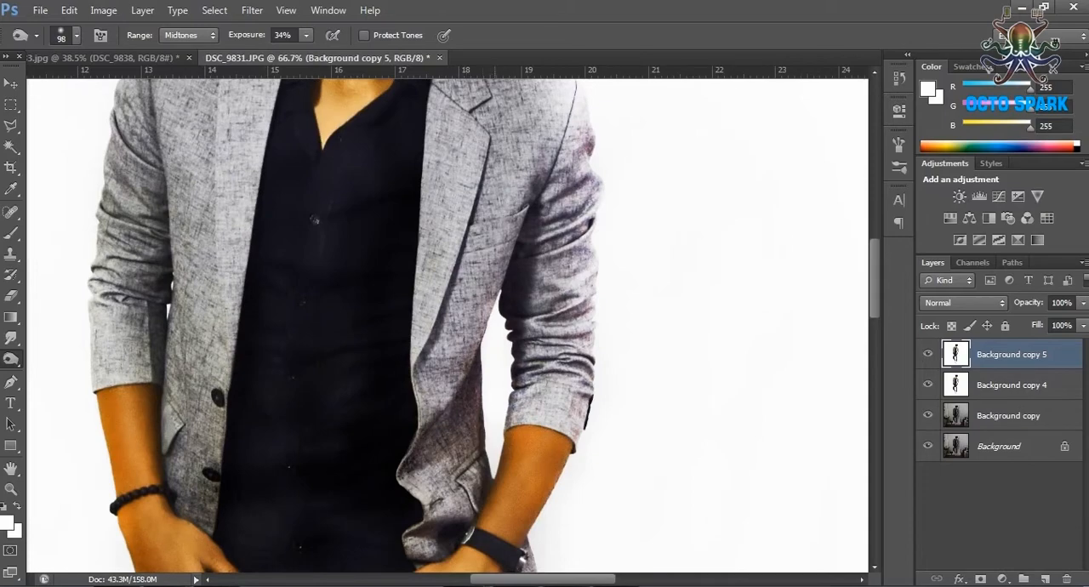
pyautogui.moveTo(175, 234); pyautogui.dragTo(175, 365)
pyautogui.moveTo(158, 163); pyautogui.dragTo(174, 356)
pyautogui.moveTo(533, 179); pyautogui.dragTo(533, 286)
# Burn the lower shirt, the jacket edges and the upper jeans to deepen their shadows.
pyautogui.scroll(-5, 442, 323)
pyautogui.moveTo(340, 271)
pyautogui.mouseDown()
pyautogui.moveTo(374, 463)
pyautogui.moveTo(375, 549)
pyautogui.mouseUp()
pyautogui.moveTo(463, 298); pyautogui.dragTo(459, 455)
pyautogui.moveTo(223, 349); pyautogui.dragTo(213, 553)
pyautogui.scroll(-4, 247, 357)
pyautogui.moveTo(272, 421); pyautogui.dragTo(286, 470)
pyautogui.scroll(2, 286, 425)
pyautogui.scroll(3, 340, 323)
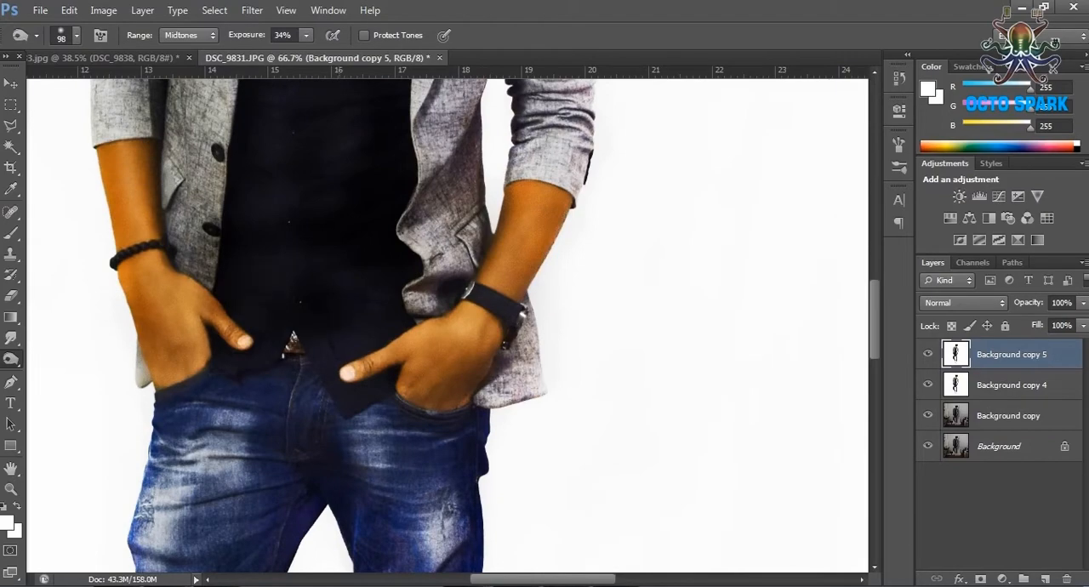
pyautogui.scroll(5, 476, 205)
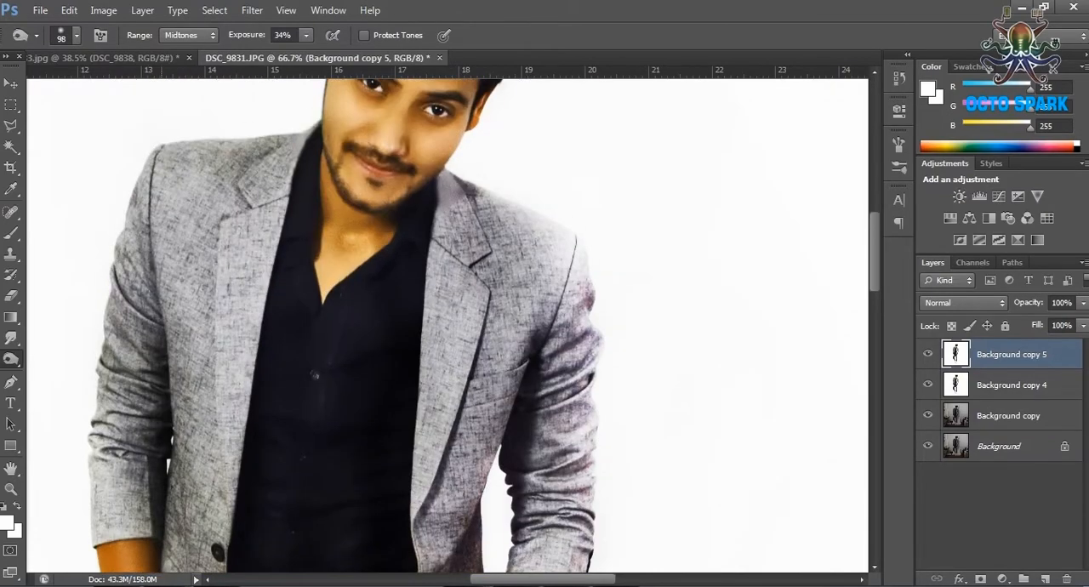
pyautogui.scroll(-3, 446, 323)
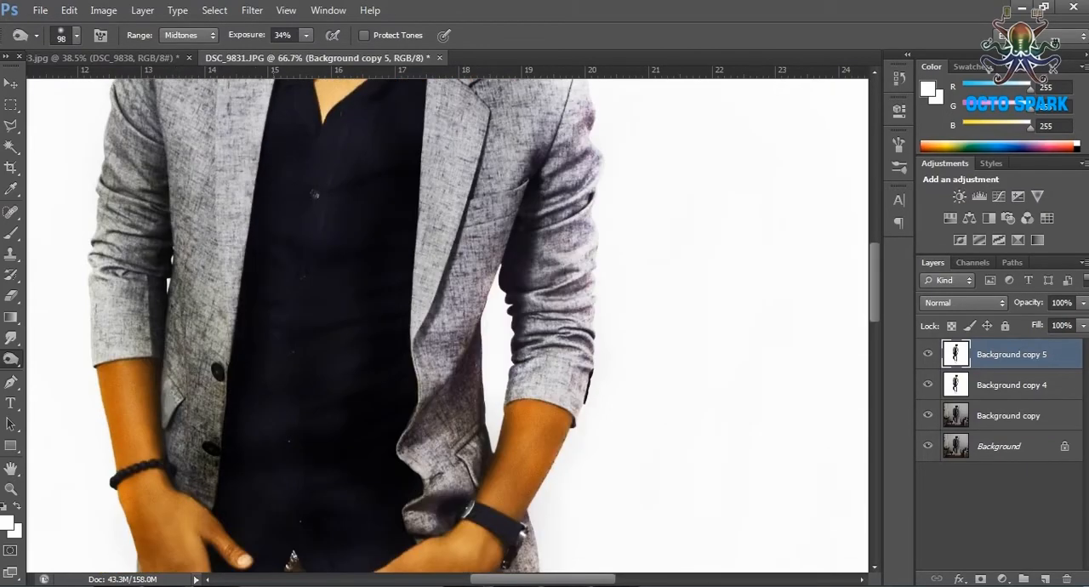
pyautogui.scroll(3, 346, 320)
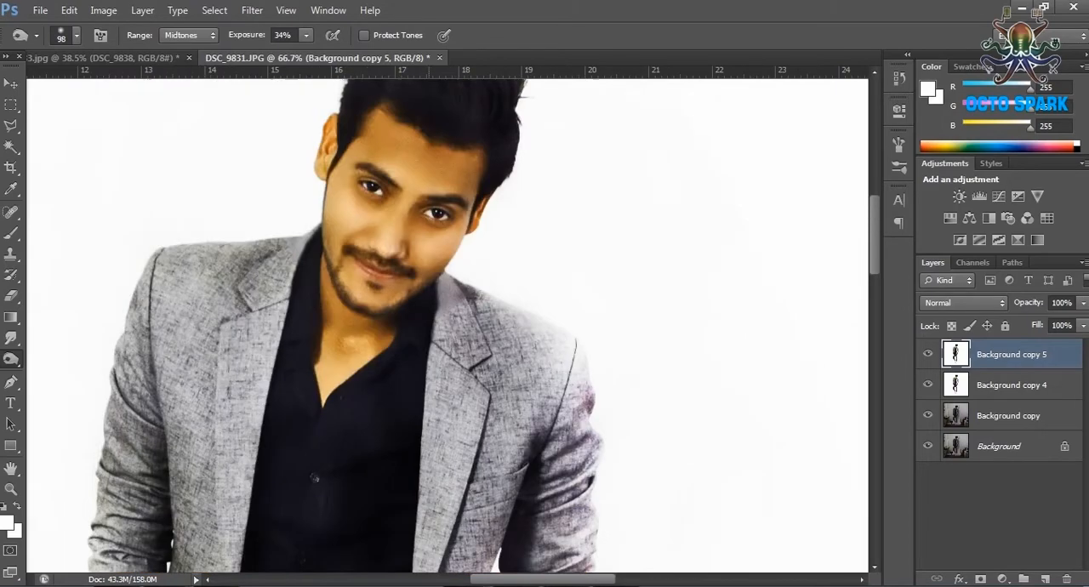
# Set the Background copy 5 layer's blend mode to Soft Light and its opacity to 44%.
pyautogui.click(964, 302)
pyautogui.click(944, 236)
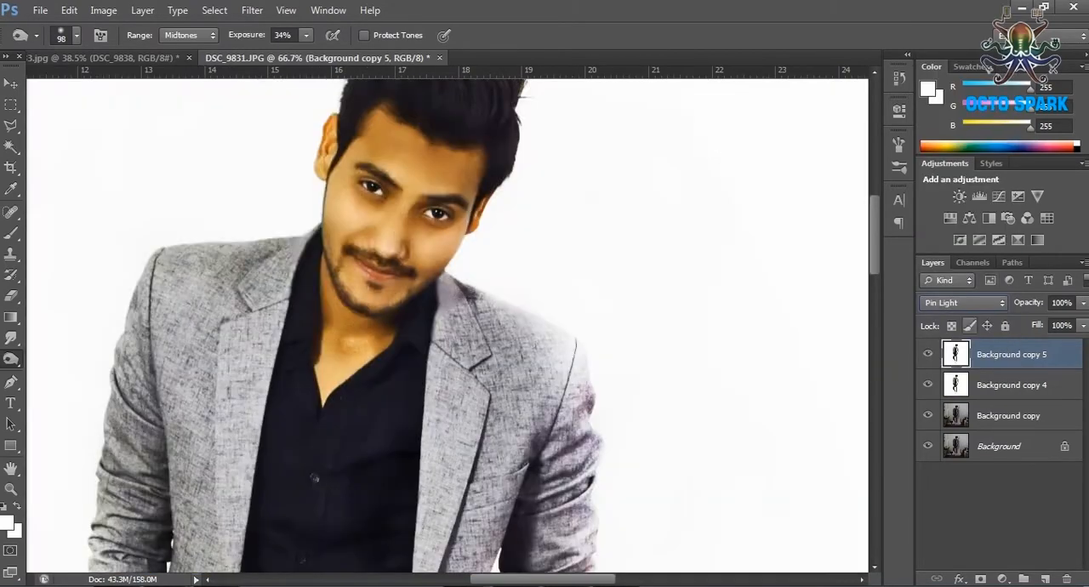
pyautogui.click(963, 302)
pyautogui.click(938, 226)
pyautogui.click(964, 302)
pyautogui.click(937, 212)
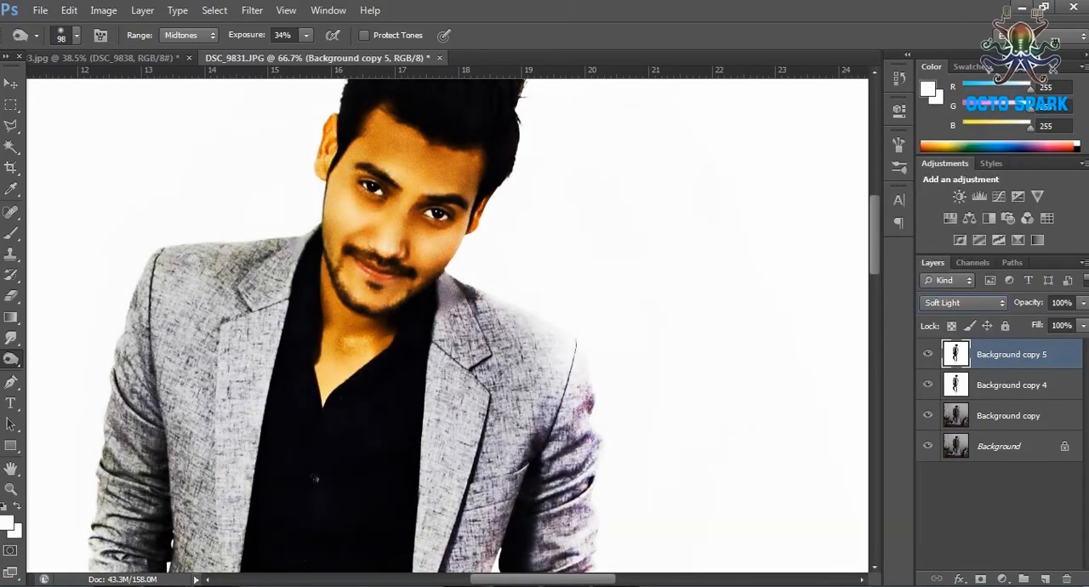
pyautogui.click(1083, 302)
pyautogui.moveTo(1083, 325); pyautogui.dragTo(1036, 325)
# Examine the contrast on the man's face and jacket up close, and check the whole figure.
pyautogui.click(10, 489)
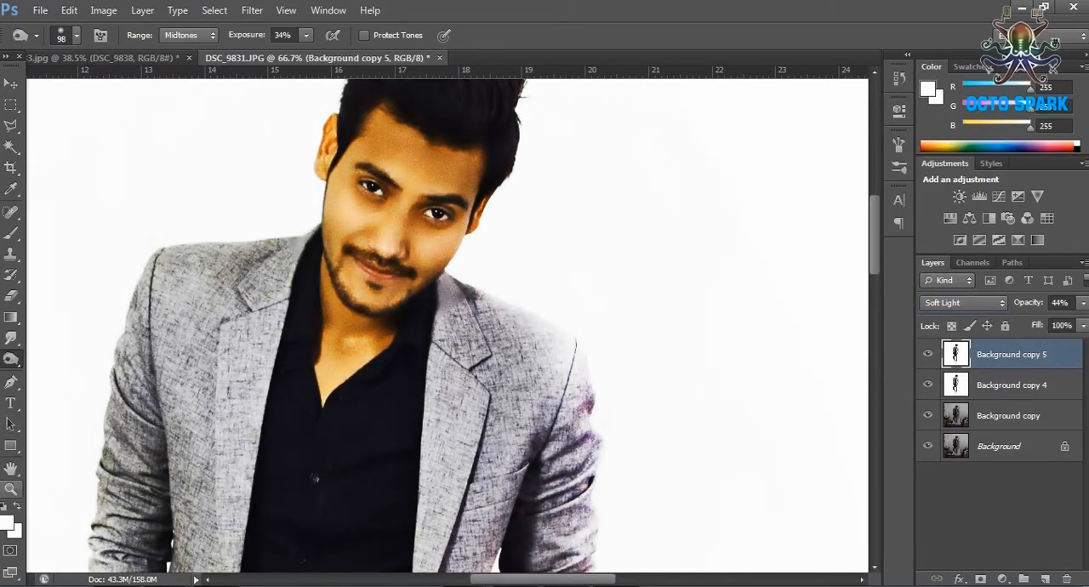
pyautogui.keyDown('alt'); pyautogui.click(295, 312); pyautogui.keyUp('alt')
pyautogui.click(308, 294)
pyautogui.click(308, 293)
pyautogui.click(308, 293)
pyautogui.scroll(2, 308, 293)
pyautogui.scroll(-6, 308, 293)
pyautogui.scroll(4, 308, 294)
pyautogui.scroll(-1, 308, 293)
pyautogui.scroll(-1, 308, 294)
pyautogui.hotkey('ctrl', '-')
# Crop the canvas closer to the man above and on his near side, and extend it widely on the opposite side.
pyautogui.click(10, 167)
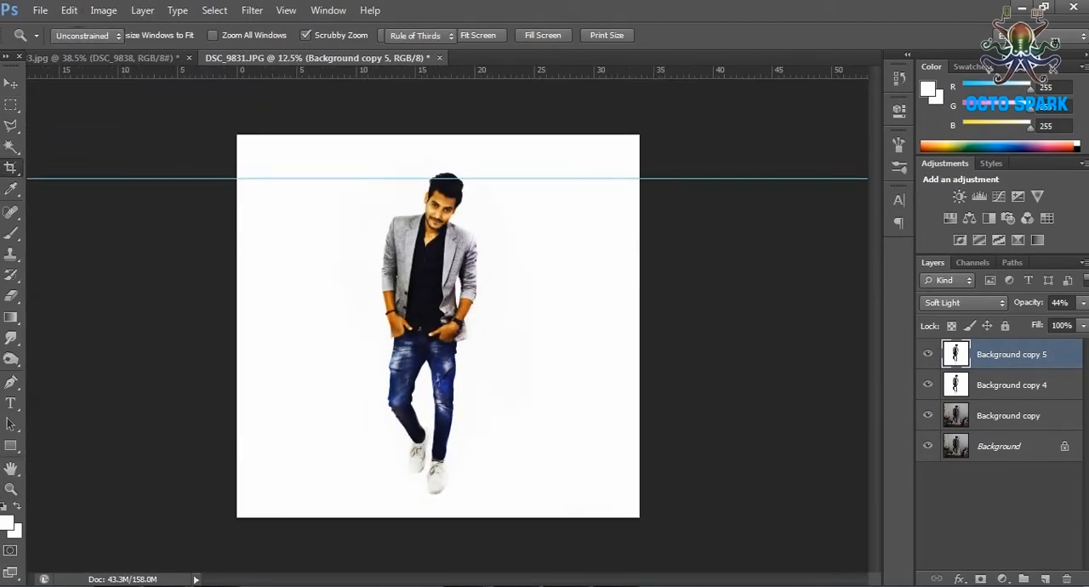
pyautogui.moveTo(438, 136); pyautogui.dragTo(438, 143)
pyautogui.moveTo(238, 326); pyautogui.dragTo(294, 325)
pyautogui.moveTo(584, 326); pyautogui.dragTo(701, 326)
pyautogui.press('Return')
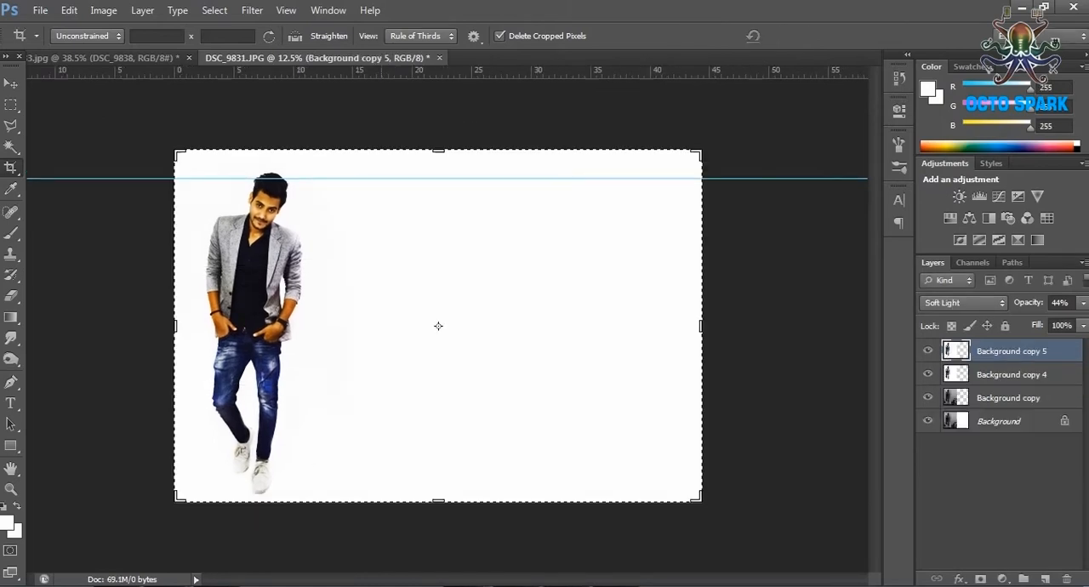
# Hide the Background copy 5 and Background copy 4 layers around the shoe work and add a new empty layer on top.
pyautogui.press('z')
pyautogui.click(327, 378)
pyautogui.click(327, 378)
pyautogui.click(341, 421)
pyautogui.click(345, 421)
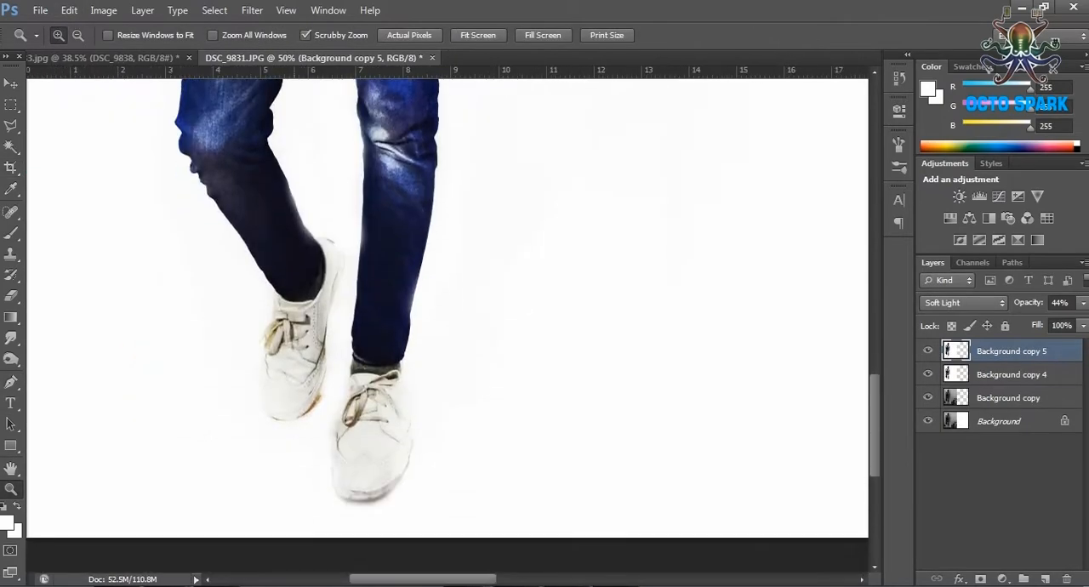
pyautogui.click(353, 391)
pyautogui.click(366, 379)
pyautogui.click(374, 375)
pyautogui.click(78, 36)
pyautogui.click(274, 299)
pyautogui.click(274, 299)
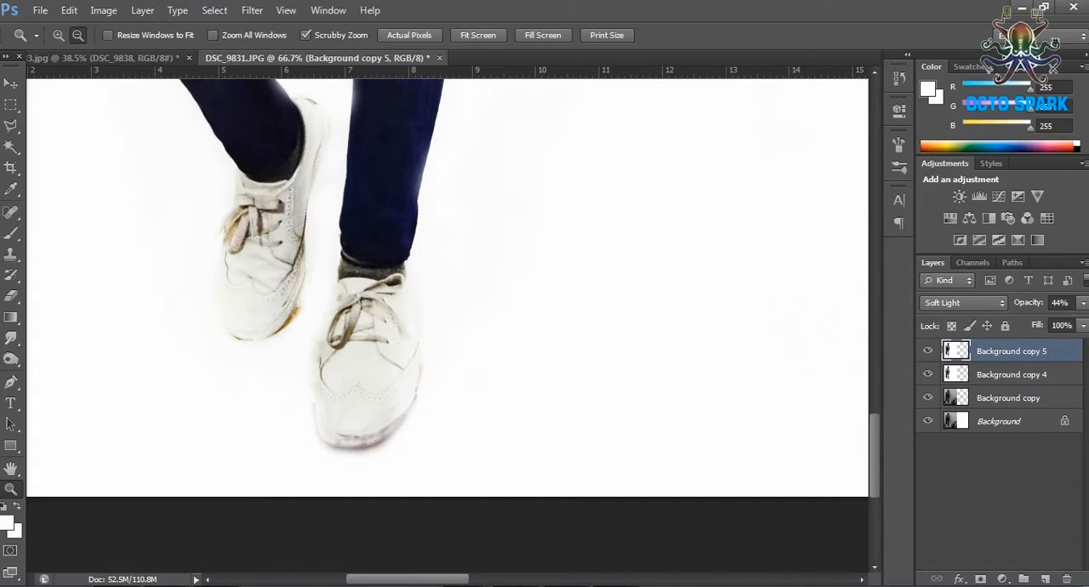
pyautogui.moveTo(928, 350); pyautogui.dragTo(928, 374)
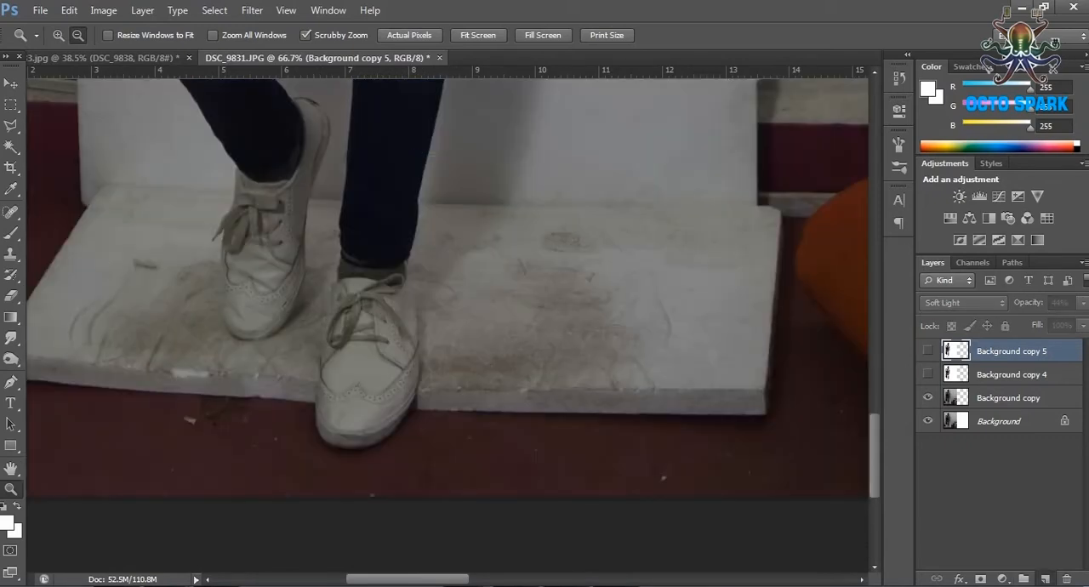
pyautogui.hotkey('ctrl', 'shift', 'alt', 'n')
# Lasso the narrow shadow area along the rear shoe's inner edge and start a Pen path around the front shoe's toe.
pyautogui.press('l')
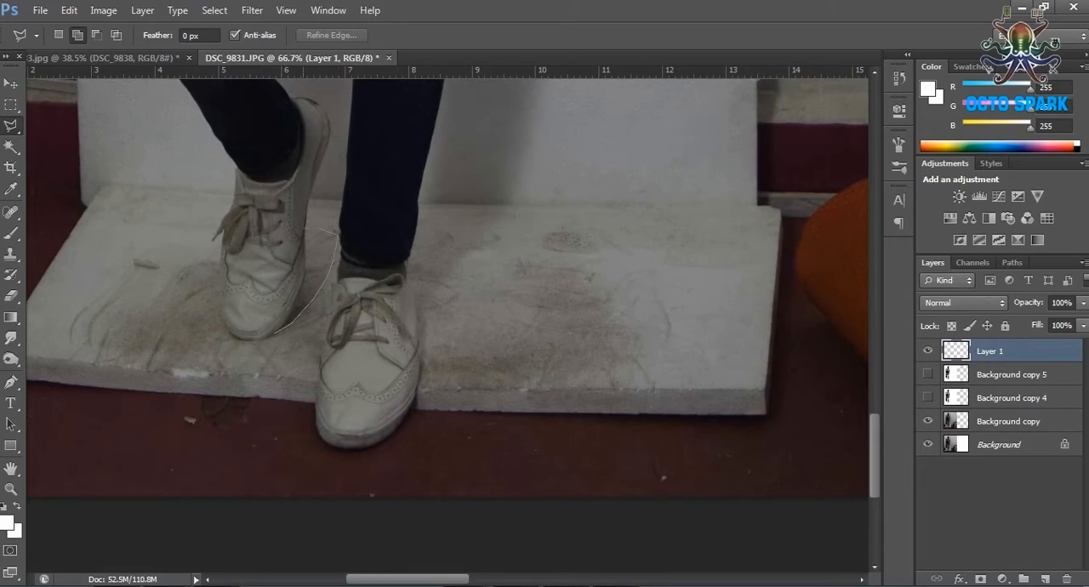
pyautogui.moveTo(290, 309); pyautogui.dragTo(275, 332)
pyautogui.press('z')
pyautogui.click(330, 408)
pyautogui.click(330, 409)
pyautogui.scroll(-2, 330, 408)
pyautogui.press('p')
pyautogui.moveTo(292, 331); pyautogui.dragTo(291, 343)
pyautogui.hotkey('ctrl', 'z')
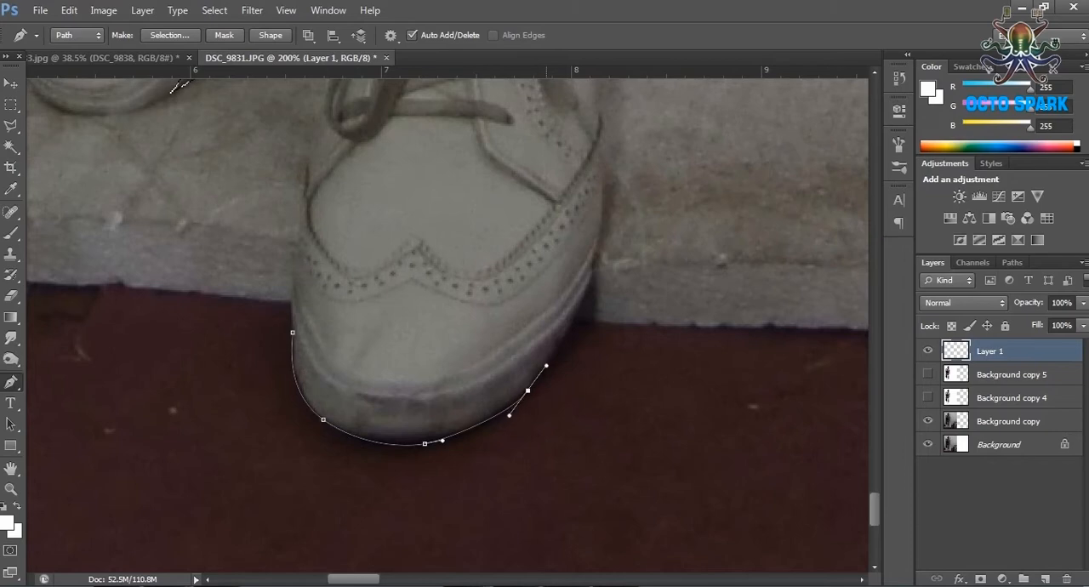
# Continue the path up the front shoe's outer edge to the sock and the jeans hem.
pyautogui.scroll(3, 179, 85)
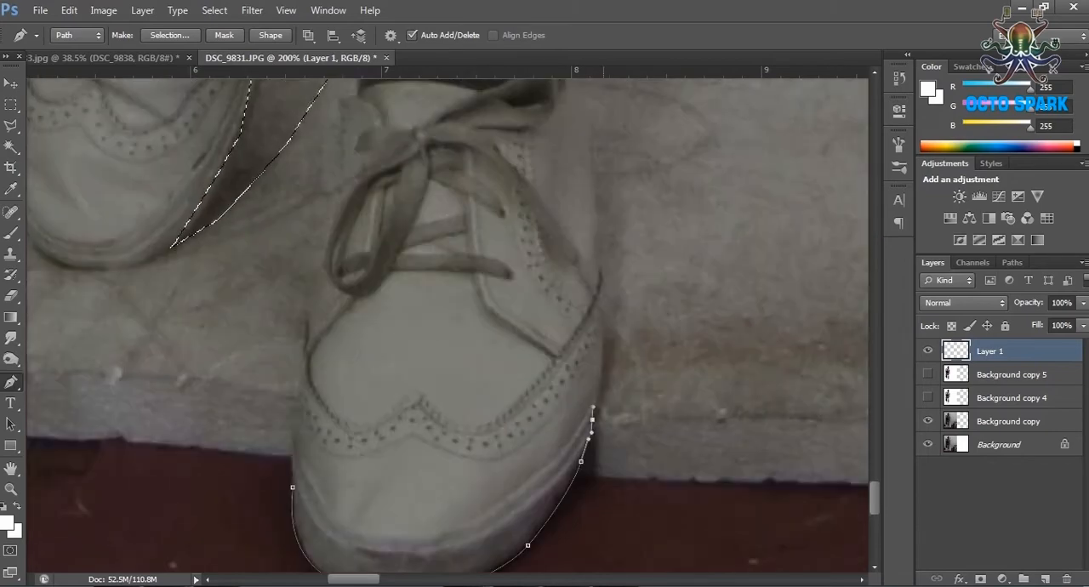
pyautogui.scroll(3, 178, 85)
pyautogui.click(590, 334)
pyautogui.click(583, 268)
pyautogui.click(592, 255)
pyautogui.click(576, 239)
pyautogui.moveTo(572, 218); pyautogui.dragTo(574, 212)
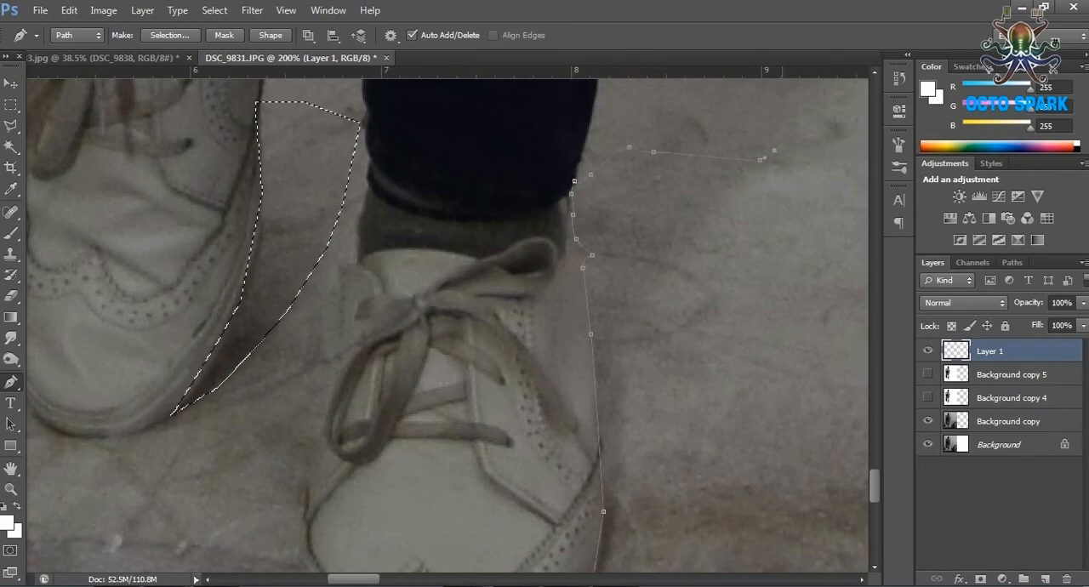
# Bring the path back down outside the front shoe and around its toe, enclosing a narrow shadow band.
pyautogui.scroll(-3, 574, 212)
pyautogui.click(605, 382)
pyautogui.click(603, 423)
pyautogui.moveTo(585, 465); pyautogui.dragTo(583, 474)
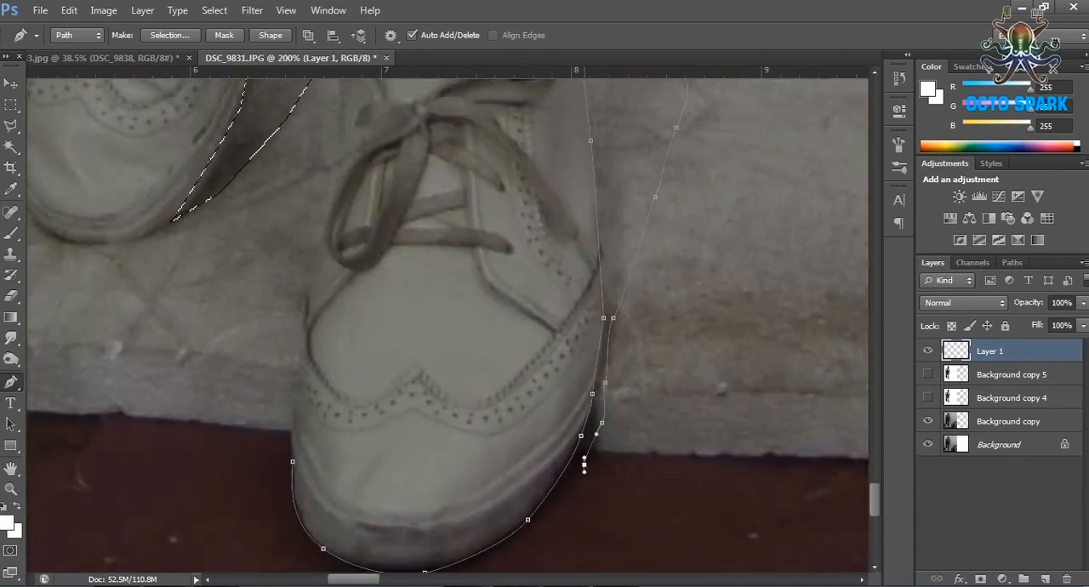
pyautogui.click(547, 523)
pyautogui.scroll(-4, 547, 523)
pyautogui.moveTo(463, 512); pyautogui.dragTo(458, 517)
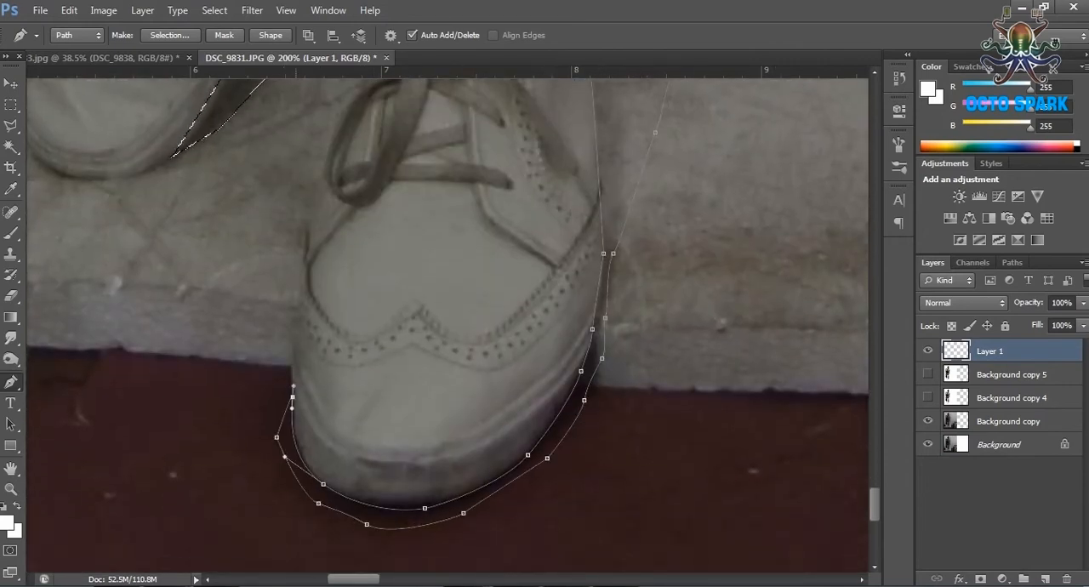
# Choose the Brush and set the foreground colour to near-black, RGB 3, for painting the shoe shadow.
pyautogui.click(10, 233)
pyautogui.click(6, 523)
pyautogui.click(644, 376)
pyautogui.click(1007, 164)
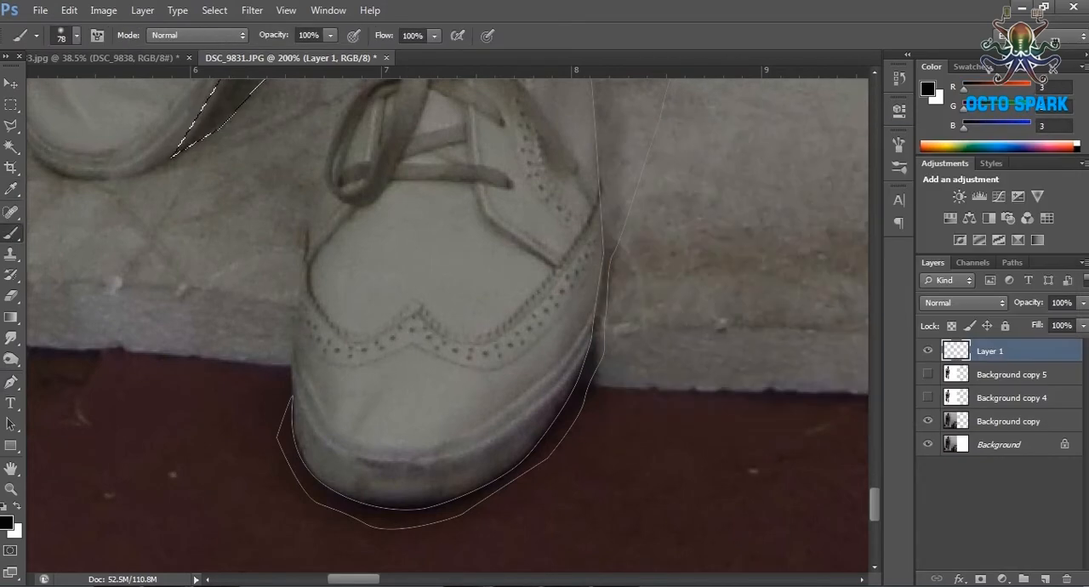
# Convert the work path to a selection with a 1.8 px feather, adding it to the existing selection.
pyautogui.click(1013, 263)
pyautogui.rightClick(985, 282)
pyautogui.click(982, 338)
pyautogui.click(448, 263)
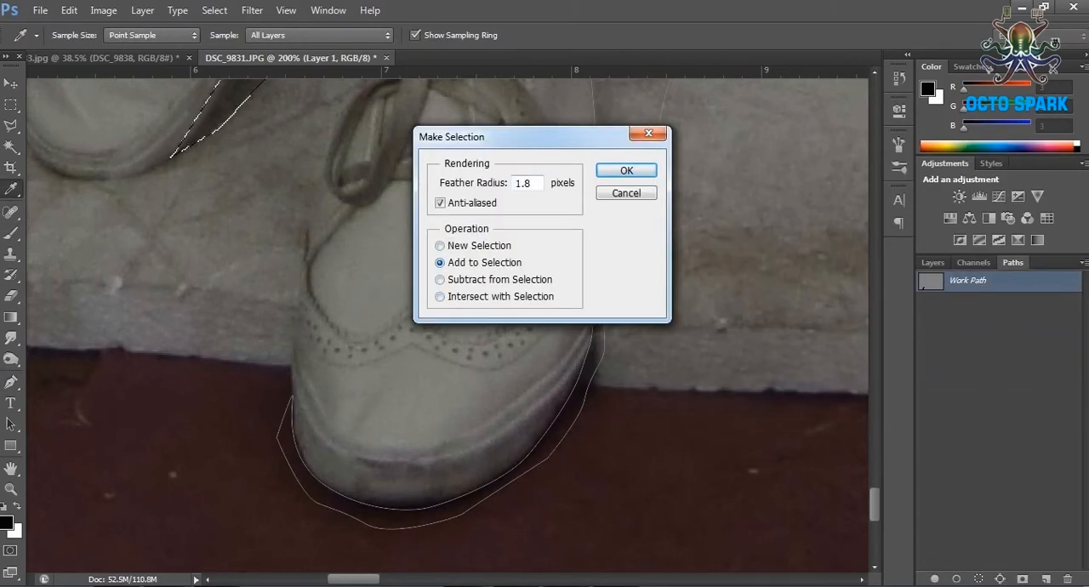
pyautogui.press('Return')
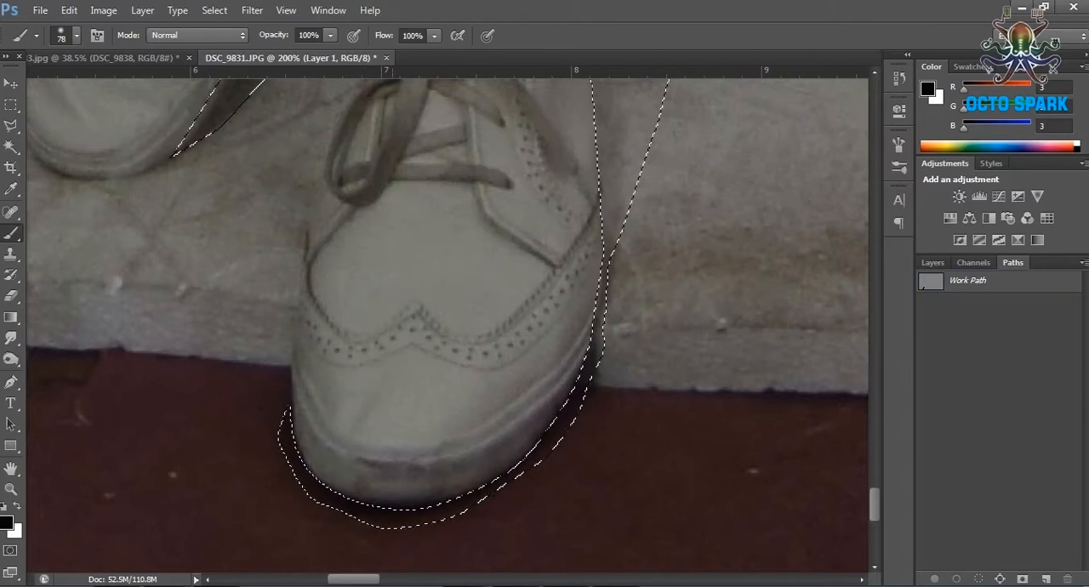
# Paint soft black shadows inside the selection beside both shoes on Layer 1, and deselect.
pyautogui.scroll(3, 448, 324)
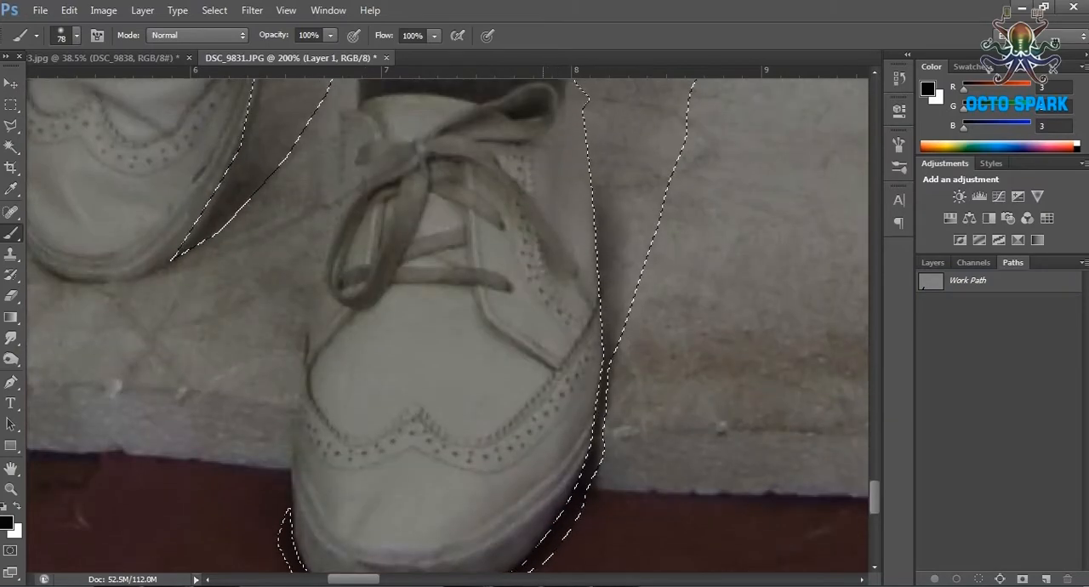
pyautogui.scroll(4, 449, 323)
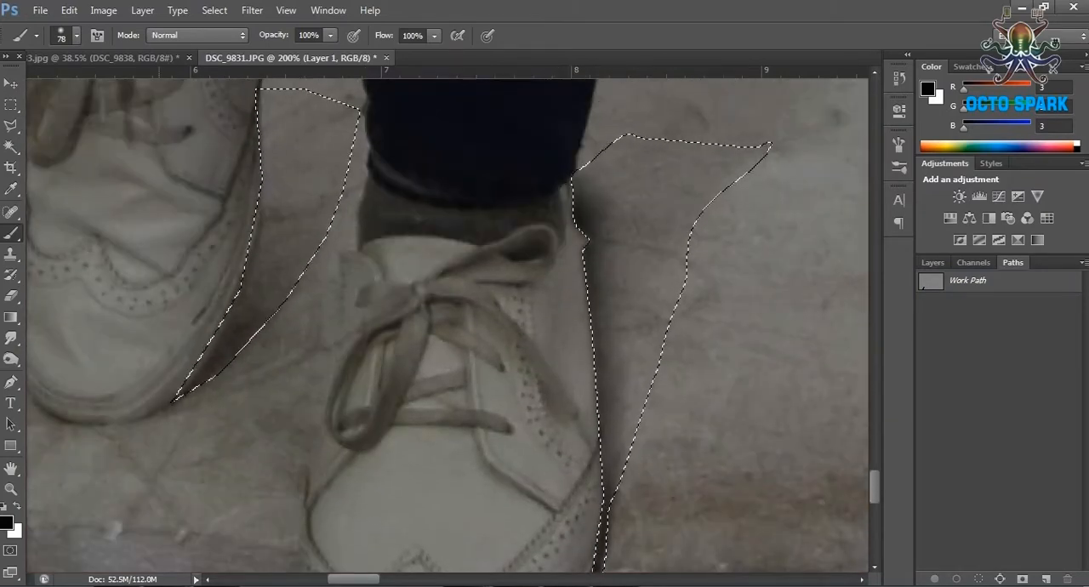
pyautogui.scroll(-2, 448, 323)
pyautogui.click(10, 104)
pyautogui.hotkey('ctrl', 'd')
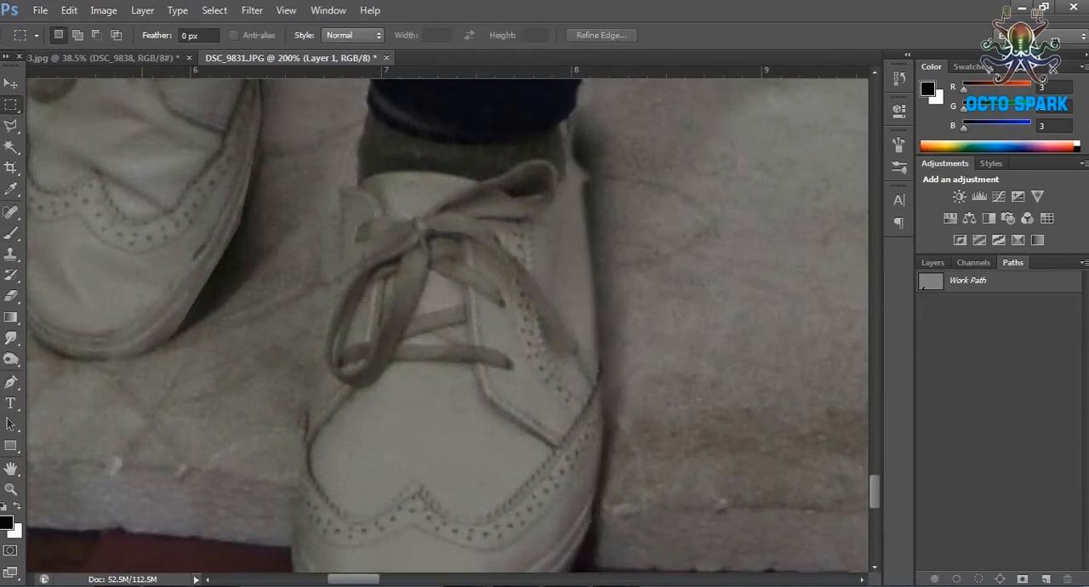
# Show the Background copy 5 and Background copy 4 layers again.
pyautogui.scroll(-6, 448, 323)
pyautogui.click(932, 263)
pyautogui.click(927, 374)
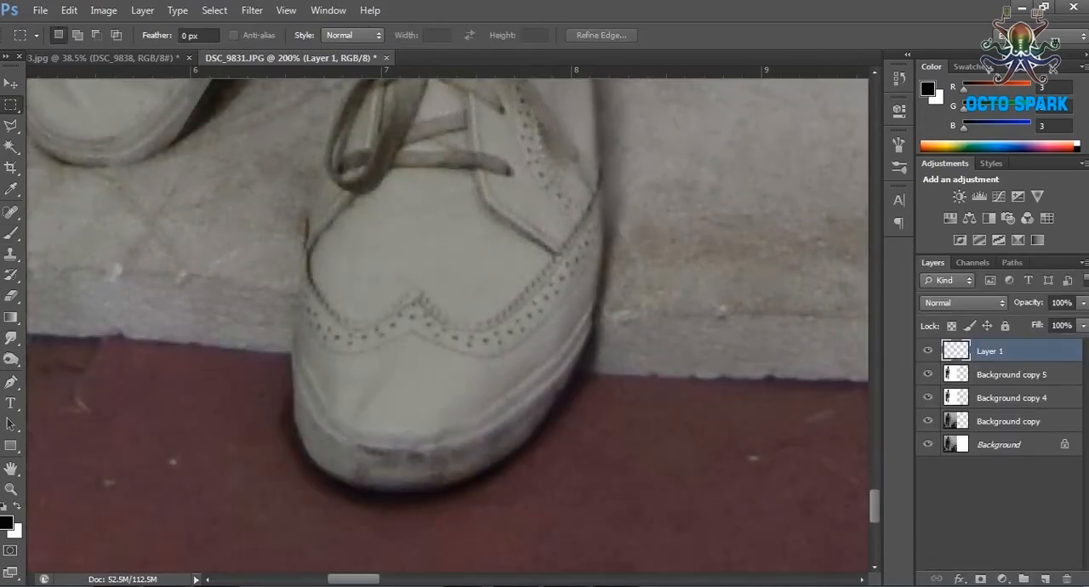
pyautogui.click(927, 398)
# Set the Eraser's opacity to 64% and soften the painted shadow around the front shoe's toe.
pyautogui.press('e')
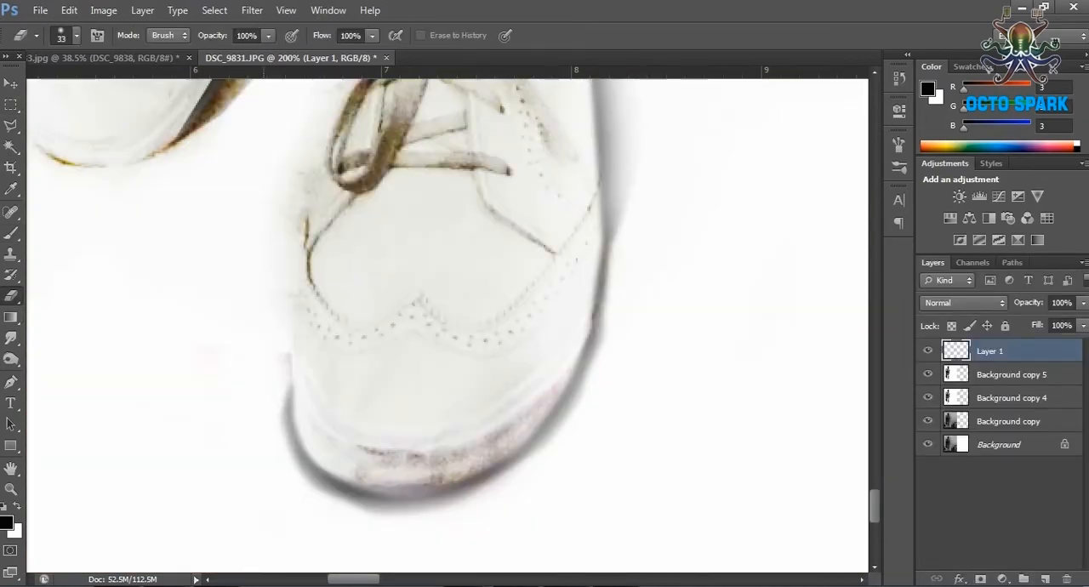
pyautogui.click(269, 36)
pyautogui.moveTo(270, 55); pyautogui.dragTo(239, 55)
pyautogui.scroll(-1, 448, 323)
pyautogui.scroll(7, 448, 323)
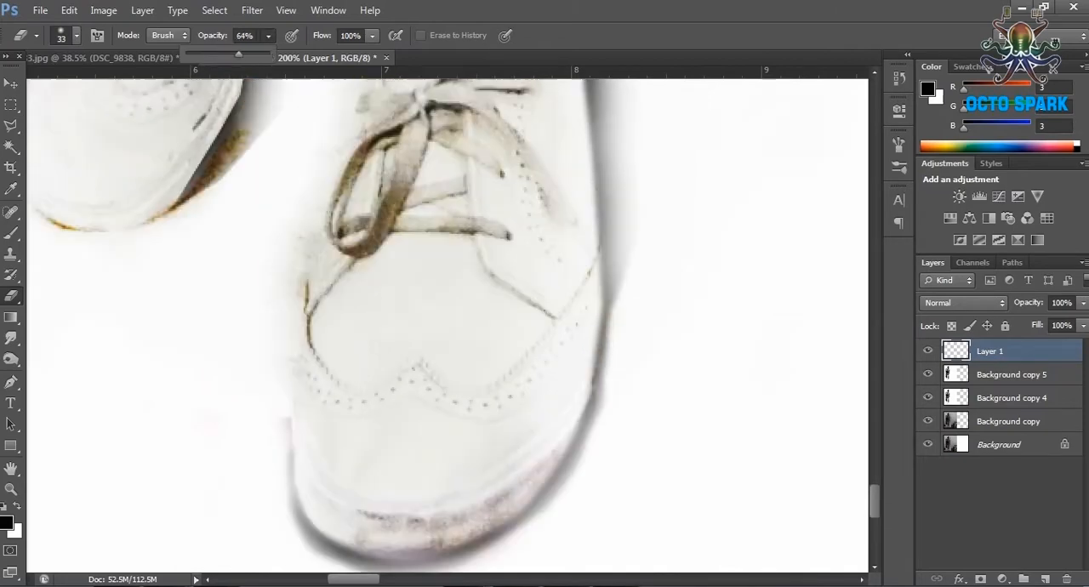
# Hide the Background copy and Background layers and make Background copy 5 the active layer.
pyautogui.click(1008, 421)
pyautogui.moveTo(927, 350); pyautogui.dragTo(927, 374)
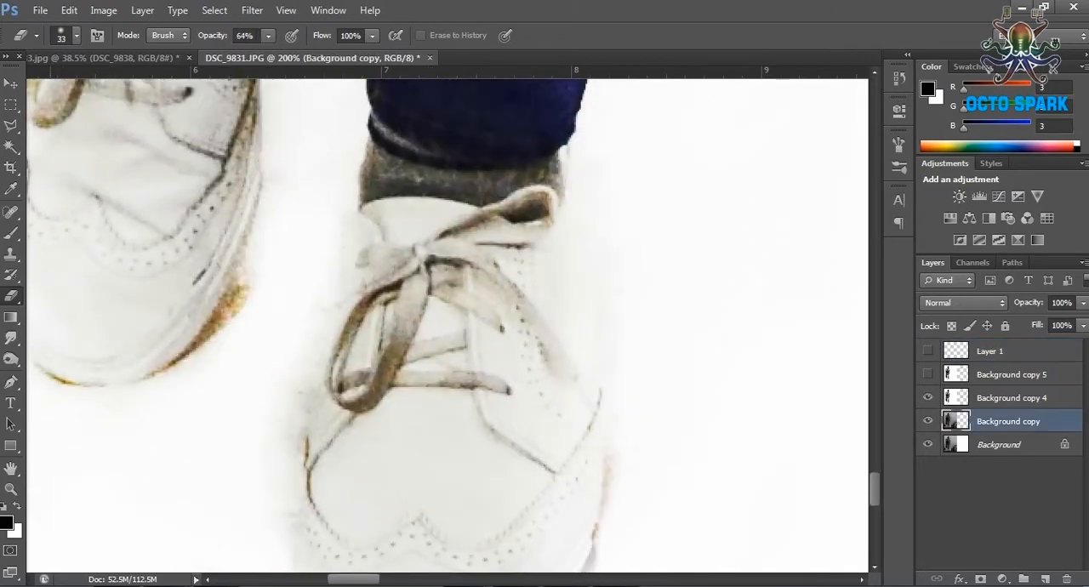
pyautogui.click(927, 374)
pyautogui.moveTo(927, 421); pyautogui.dragTo(927, 444)
pyautogui.click(1011, 398)
pyautogui.click(1010, 374)
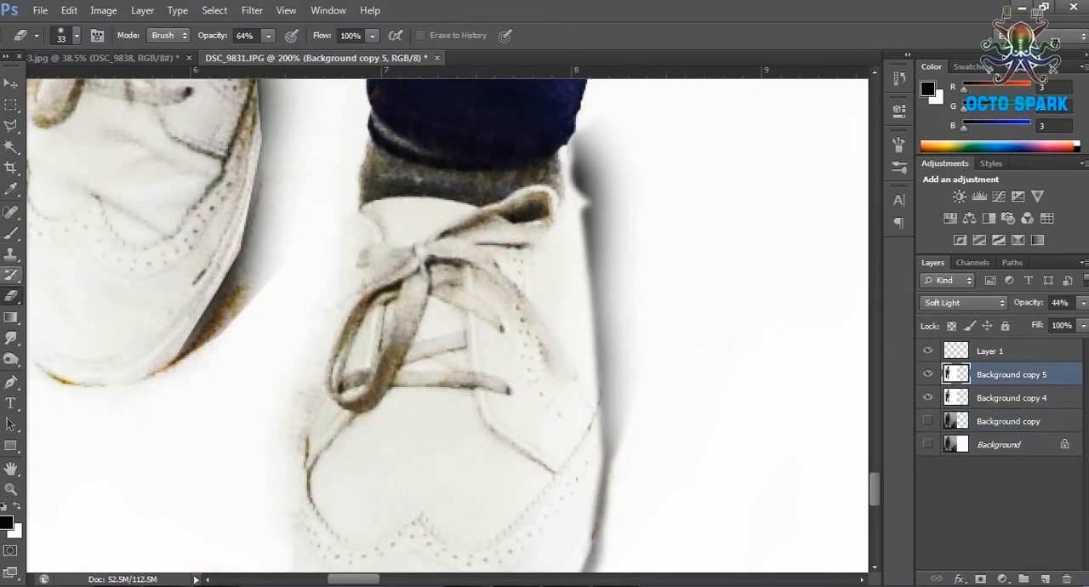
# Set up a 15 px Brush with white as the foreground colour.
pyautogui.click(11, 233)
pyautogui.click(76, 36)
pyautogui.click(199, 342)
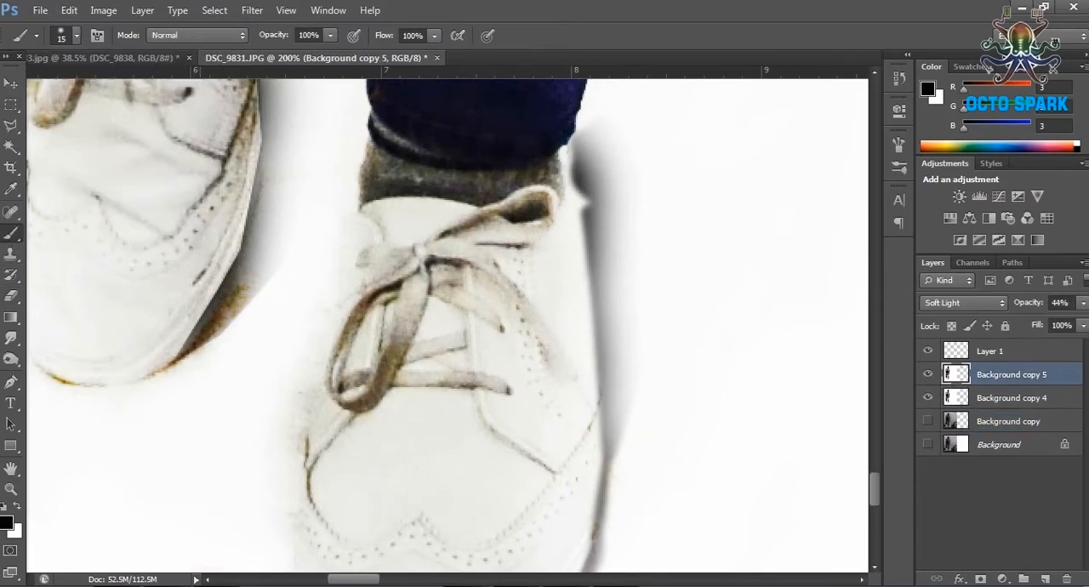
pyautogui.click(6, 523)
pyautogui.moveTo(751, 334); pyautogui.dragTo(625, 172)
pyautogui.click(1006, 164)
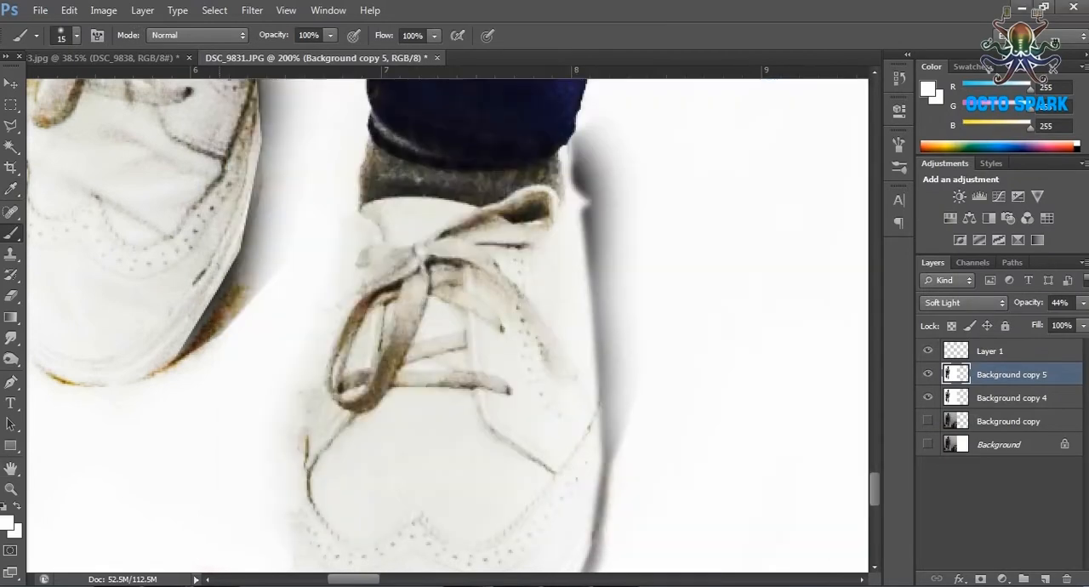
# Undo the trial stroke and paint the brown fringe beside the rear shoe white on the Background copy 4 layer.
pyautogui.moveTo(379, 184); pyautogui.dragTo(539, 180)
pyautogui.hotkey('ctrl', 'z')
pyautogui.click(1012, 398)
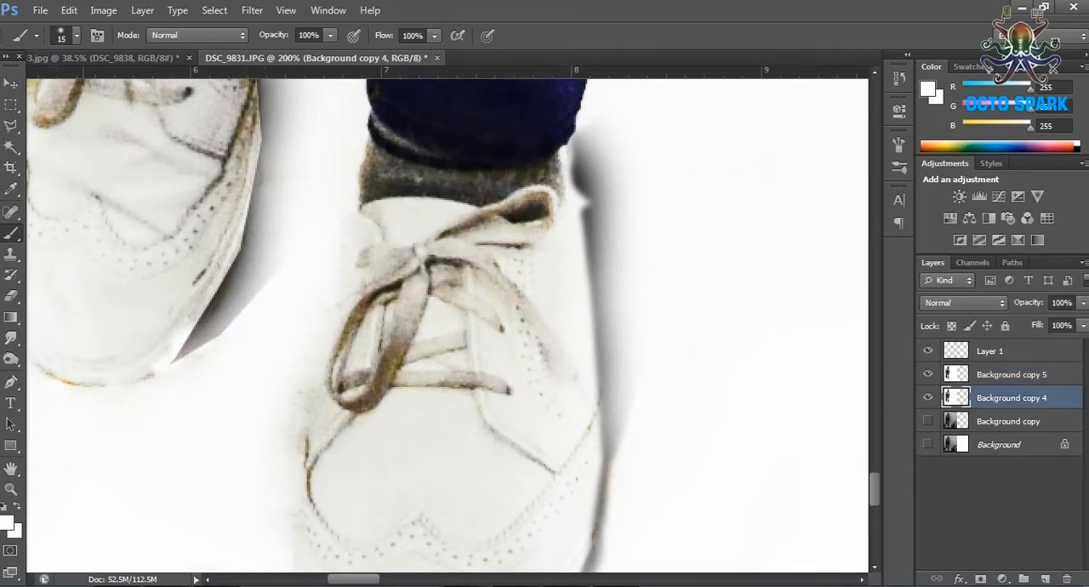
# Soften the rear shoe's shadow on Layer 1 with a 72 px Eraser.
pyautogui.click(989, 351)
pyautogui.press('e')
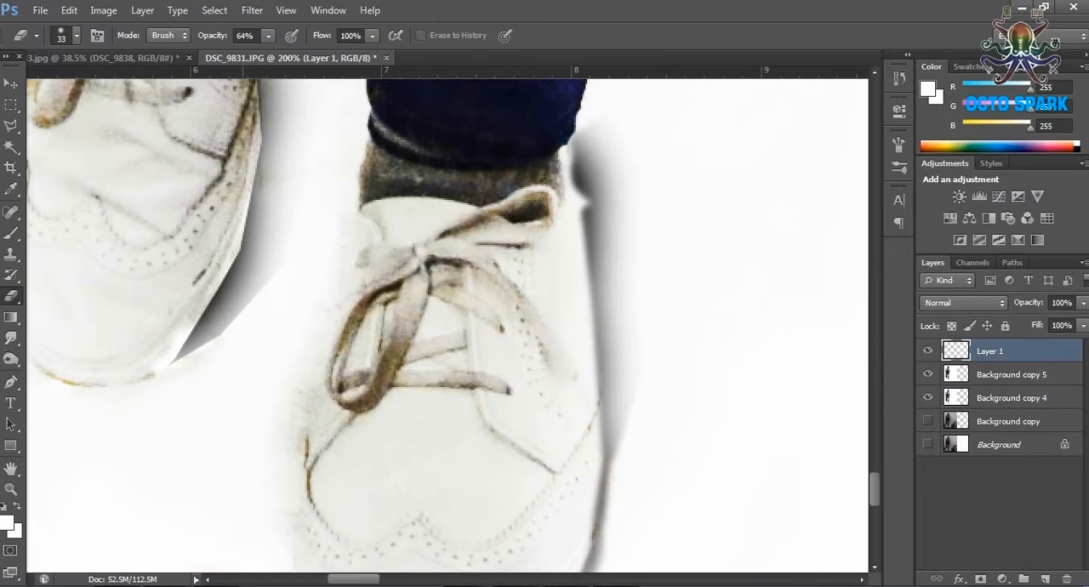
pyautogui.click(77, 35)
pyautogui.moveTo(223, 358)
pyautogui.mouseDown()
pyautogui.moveTo(266, 318)
pyautogui.moveTo(301, 253)
pyautogui.mouseUp()
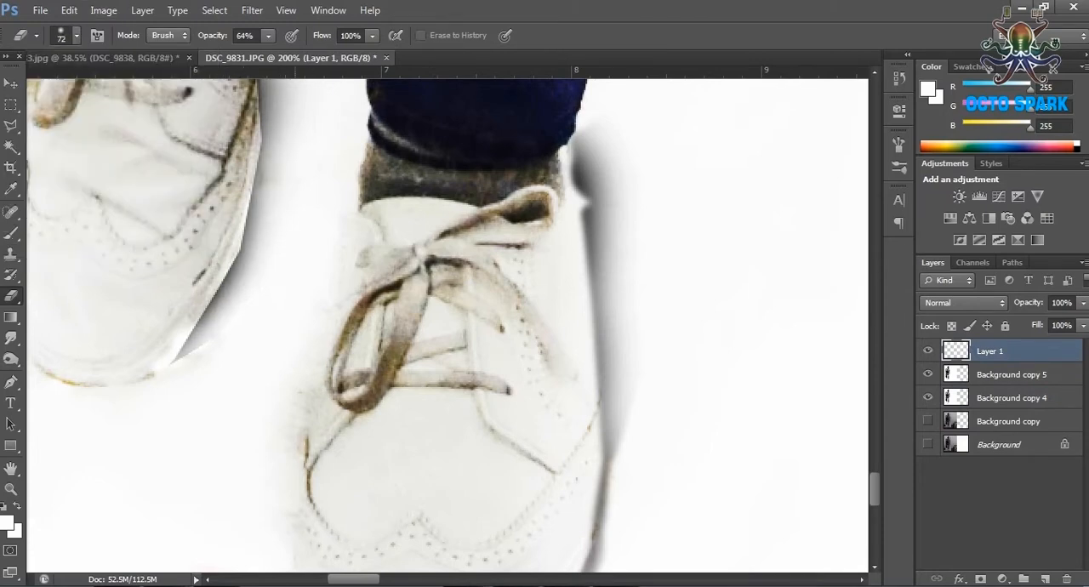
# Erase the outer side of the front shoe's shadow so that it fades into the white background.
pyautogui.scroll(-5, 447, 323)
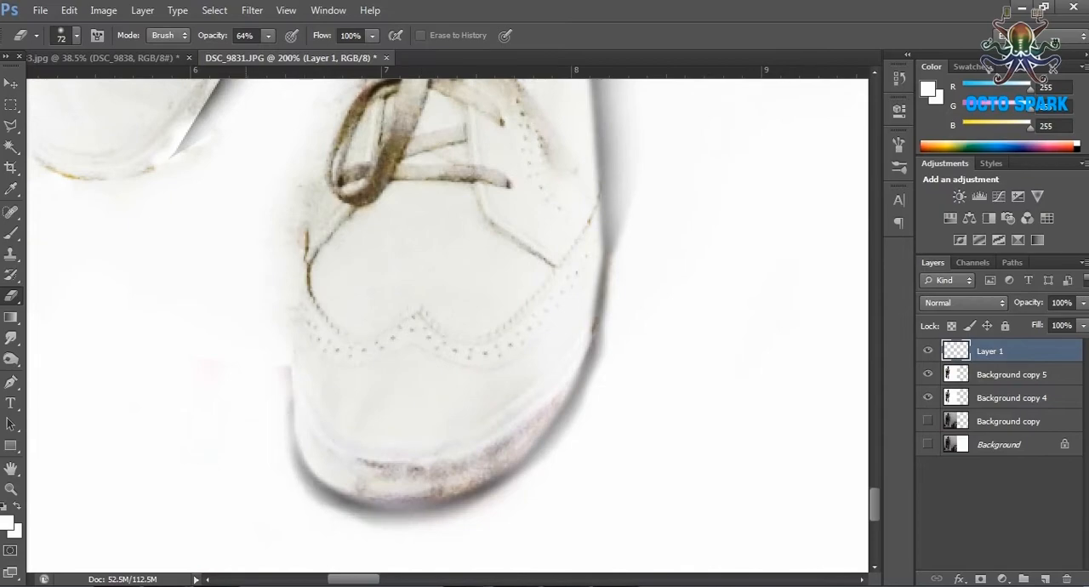
pyautogui.scroll(4, 447, 324)
pyautogui.moveTo(610, 128); pyautogui.dragTo(629, 455)
pyautogui.scroll(-8, 680, 455)
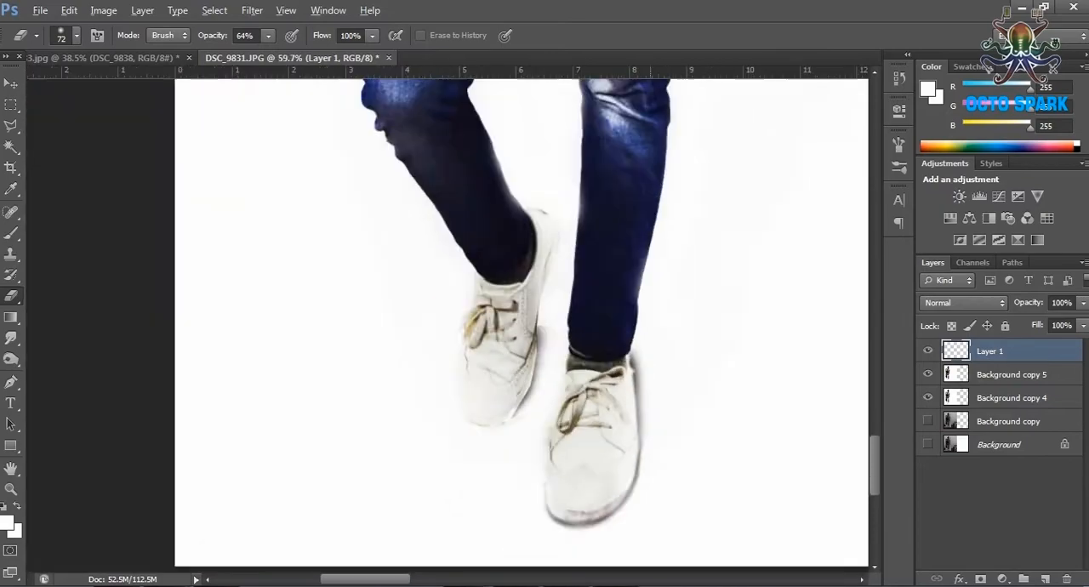
pyautogui.scroll(2, 205, 484)
pyautogui.scroll(-4, 202, 488)
pyautogui.scroll(5, 170, 528)
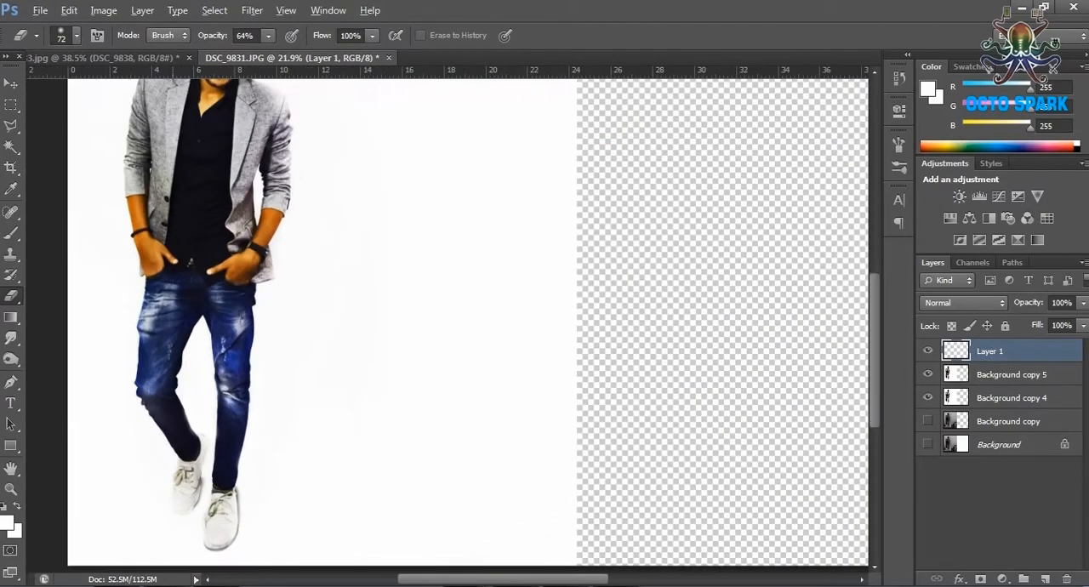
# Add another empty layer and choose the Brush with near-black, RGB 2, as the foreground colour.
pyautogui.scroll(-1, 183, 541)
pyautogui.click(1046, 579)
pyautogui.click(11, 233)
pyautogui.click(7, 523)
pyautogui.click(655, 376)
pyautogui.click(1006, 164)
# Paint a rough black ground shadow around the front shoe on Layer 2 with a 101 px brush.
pyautogui.click(77, 36)
pyautogui.moveTo(176, 512); pyautogui.dragTo(274, 478)
pyautogui.moveTo(209, 502)
pyautogui.mouseDown()
pyautogui.moveTo(228, 544)
pyautogui.moveTo(302, 509)
pyautogui.moveTo(272, 478)
pyautogui.moveTo(285, 527)
pyautogui.mouseUp()
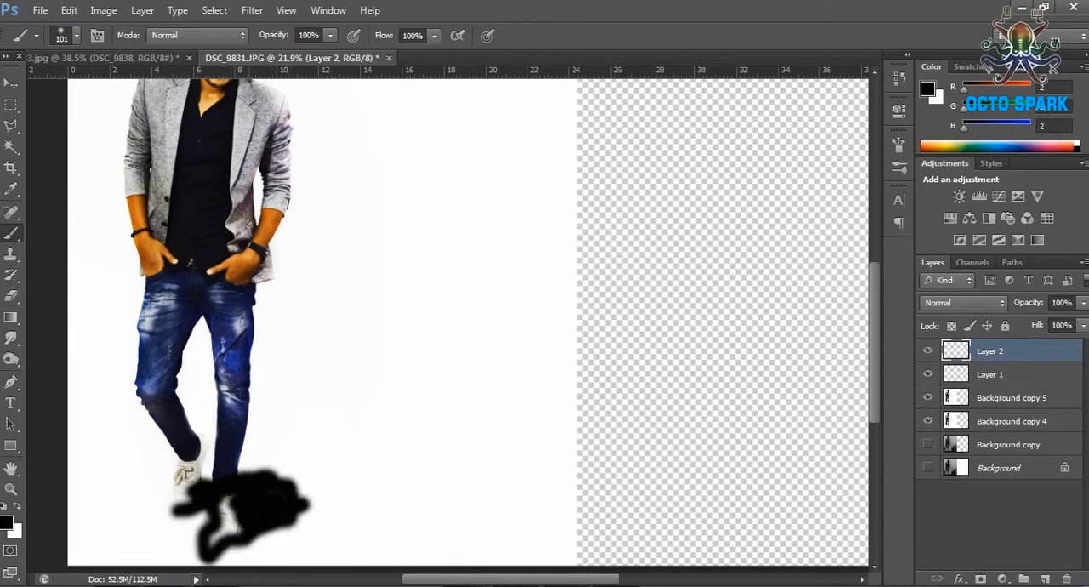
# Apply a stronger Gaussian Blur to the painted ground shadow on Layer 2.
pyautogui.click(252, 10)
pyautogui.click(499, 285)
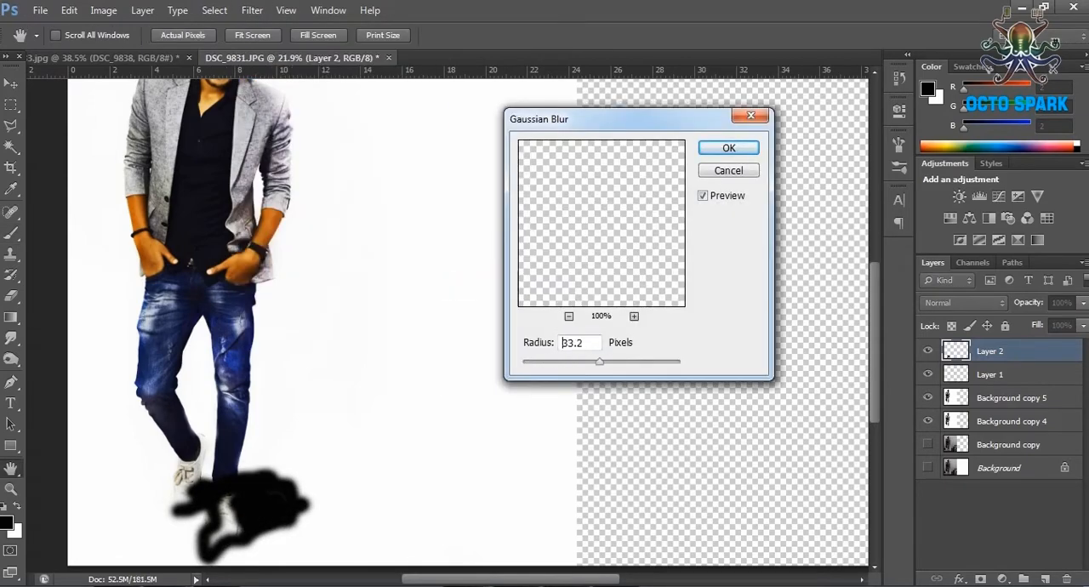
pyautogui.moveTo(598, 361); pyautogui.dragTo(607, 361)
pyautogui.press('Return')
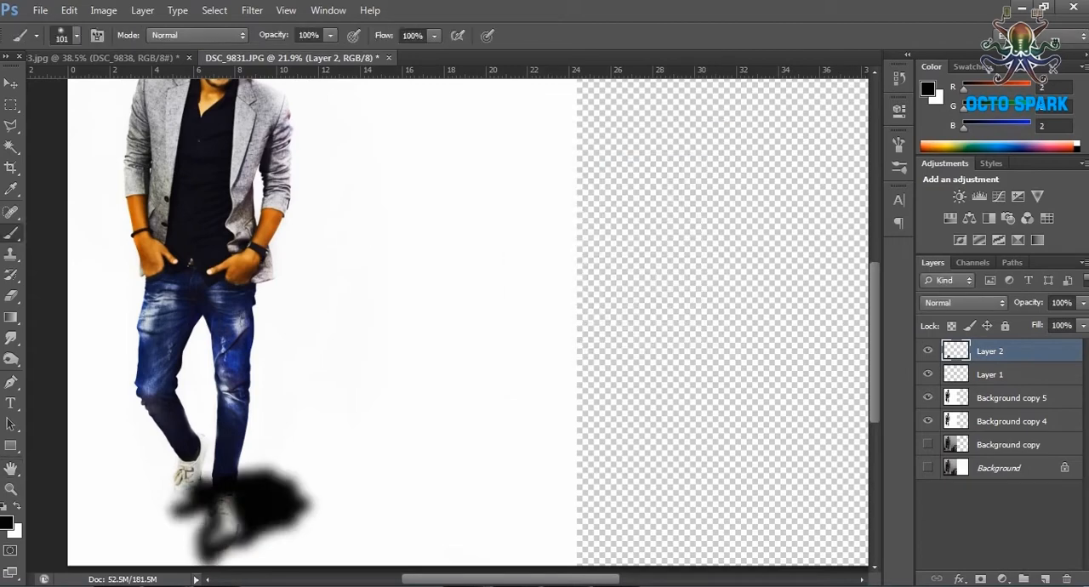
# Fill the gaps in the ground shadow with a 174 px brush and apply Gaussian Blur to it again.
pyautogui.click(76, 34)
pyautogui.moveTo(234, 524)
pyautogui.mouseDown()
pyautogui.moveTo(221, 538)
pyautogui.moveTo(194, 493)
pyautogui.moveTo(202, 505)
pyautogui.mouseUp()
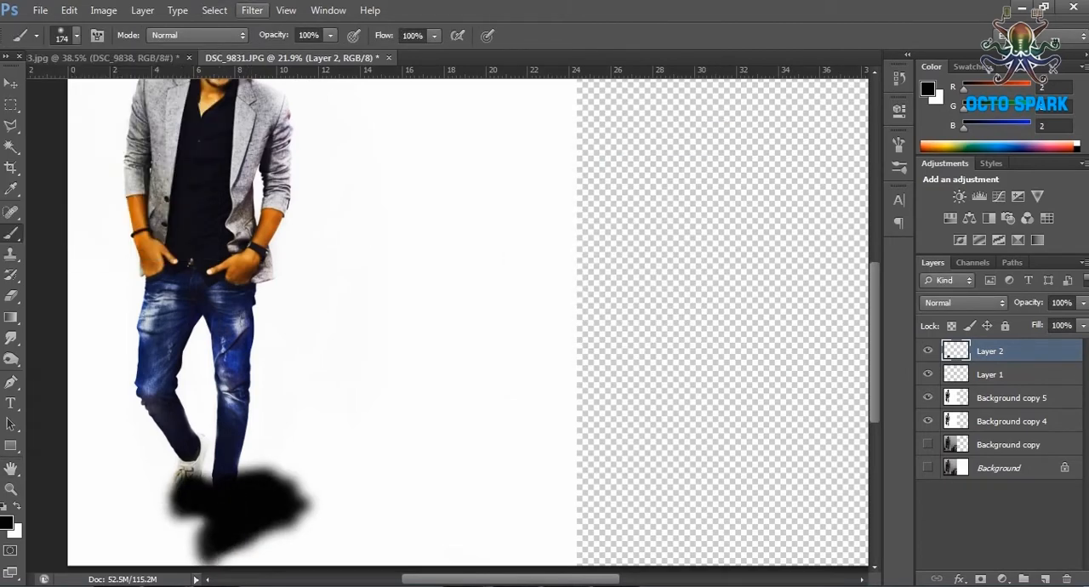
pyautogui.click(252, 10)
pyautogui.click(489, 287)
pyautogui.click(728, 148)
# Lower Layer 2's opacity to 67% and warp the ground shadow into a long cast shadow stretching away from the shoes.
pyautogui.click(1083, 303)
pyautogui.moveTo(1079, 322); pyautogui.dragTo(1055, 322)
pyautogui.click(69, 10)
pyautogui.moveTo(123, 312)
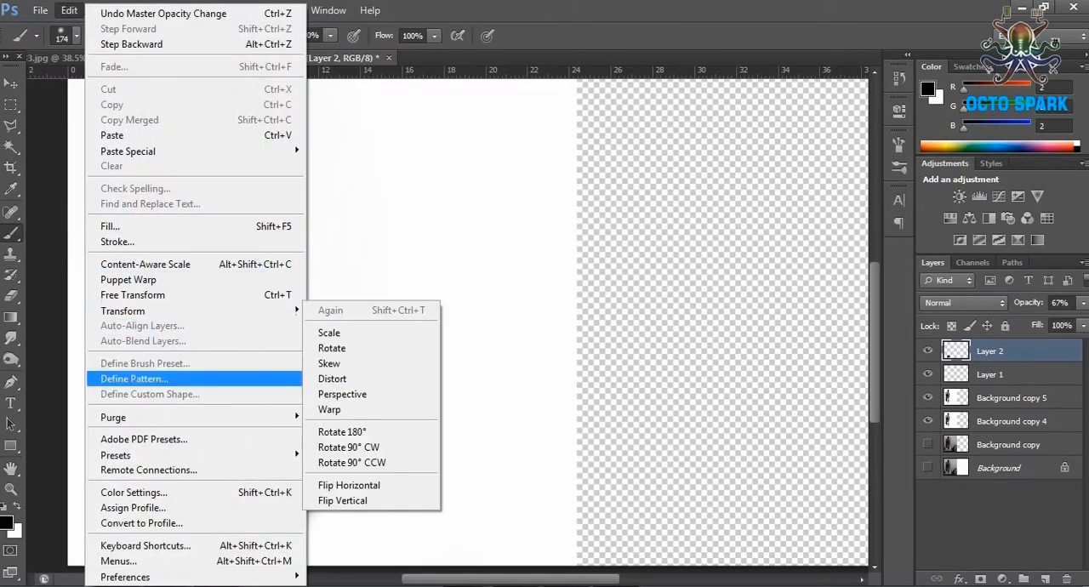
pyautogui.click(330, 408)
pyautogui.moveTo(329, 489); pyautogui.dragTo(722, 241)
pyautogui.moveTo(329, 450); pyautogui.dragTo(367, 385)
pyautogui.moveTo(510, 369); pyautogui.dragTo(485, 342)
pyautogui.press('Return')
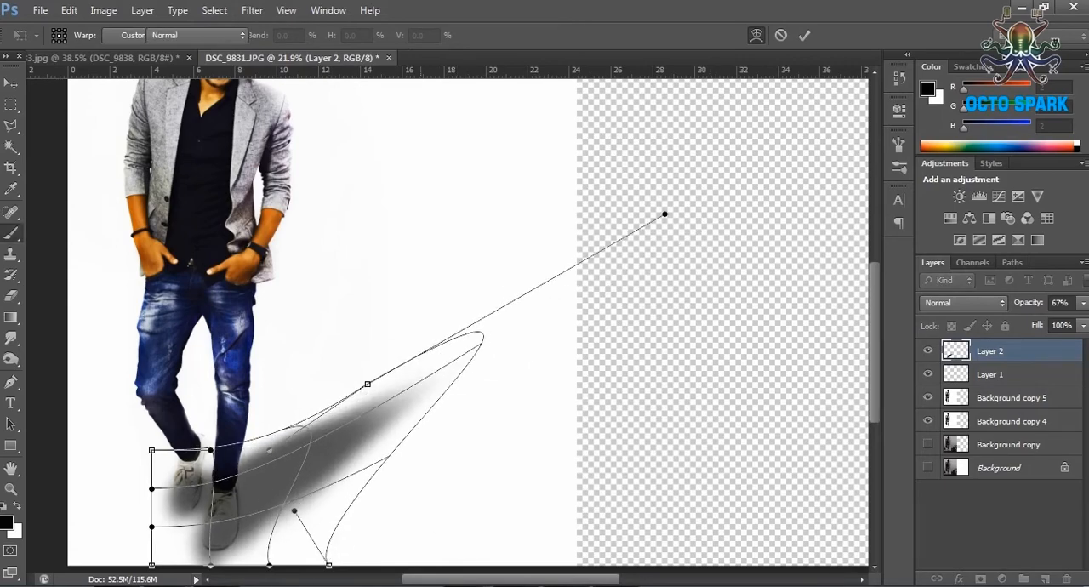
# Apply a 27.8-pixel Gaussian Blur to the warped shadow and lower Layer 2's opacity to 23%.
pyautogui.click(252, 10)
pyautogui.moveTo(340, 172)
pyautogui.click(489, 286)
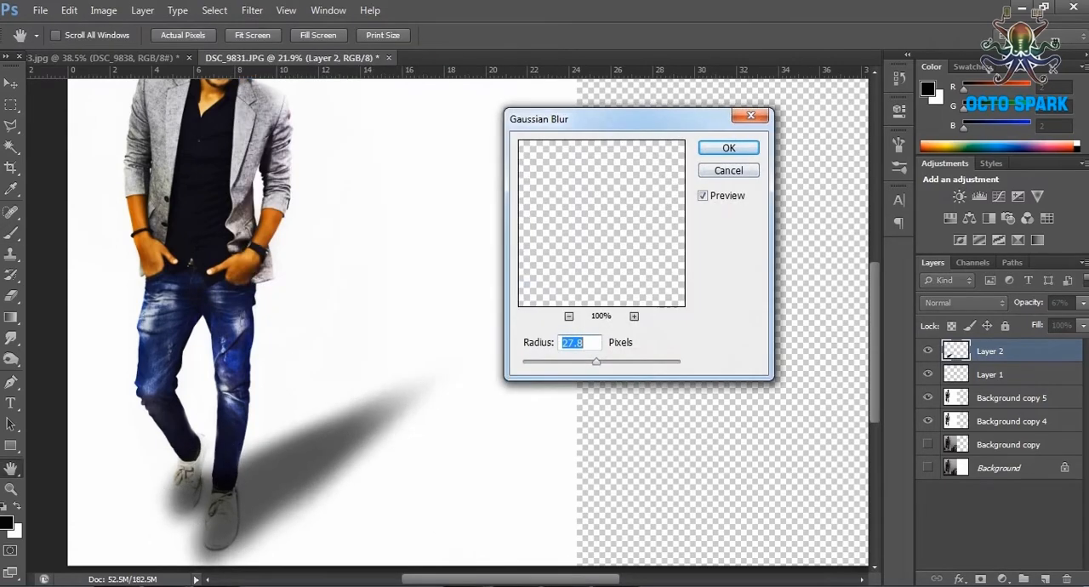
pyautogui.press('Return')
pyautogui.click(1082, 303)
pyautogui.moveTo(1060, 321); pyautogui.dragTo(1021, 322)
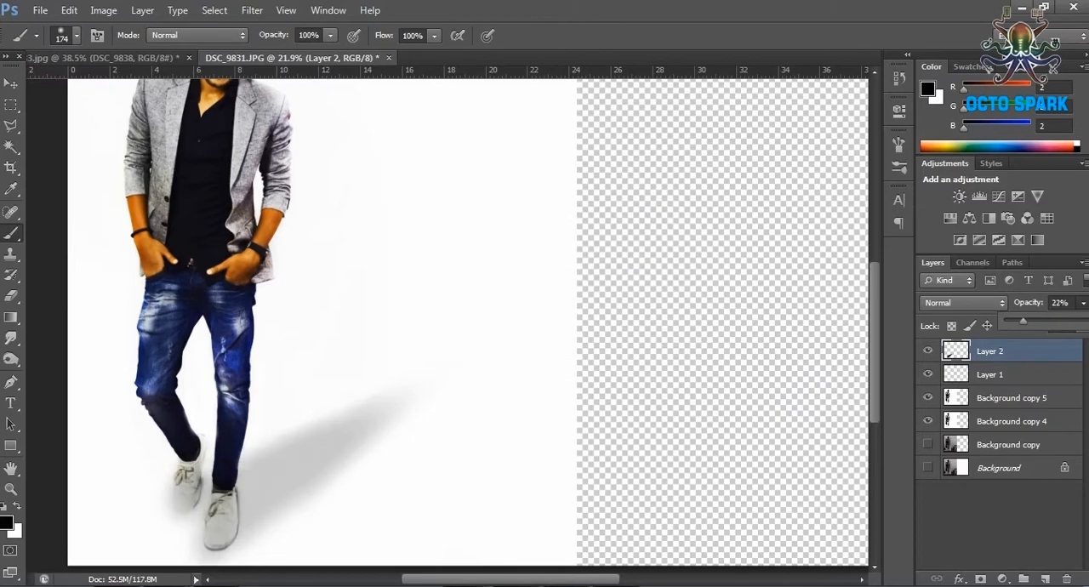
# Erase the shadow covering both shoes and their outer edges, raising the Eraser opacity to 92% along the way.
pyautogui.scroll(4, 177, 517)
pyautogui.click(11, 296)
pyautogui.moveTo(163, 464)
pyautogui.mouseDown()
pyautogui.moveTo(182, 489)
pyautogui.moveTo(218, 417)
pyautogui.moveTo(201, 438)
pyautogui.mouseUp()
pyautogui.scroll(-3, 196, 442)
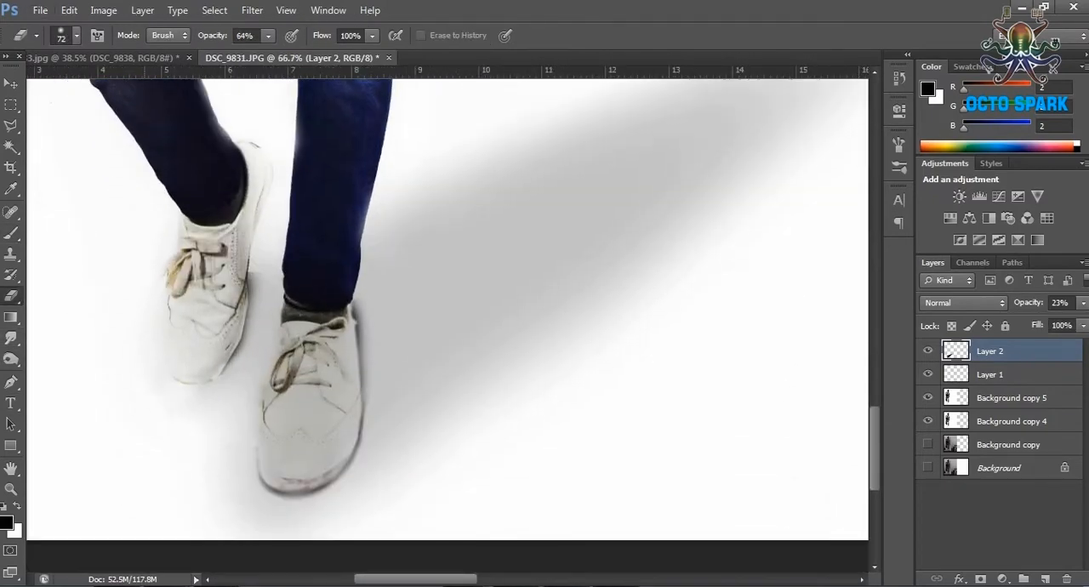
pyautogui.click(76, 35)
pyautogui.moveTo(235, 398)
pyautogui.mouseDown()
pyautogui.moveTo(235, 485)
pyautogui.moveTo(262, 487)
pyautogui.moveTo(303, 357)
pyautogui.moveTo(328, 434)
pyautogui.mouseUp()
pyautogui.moveTo(296, 336); pyautogui.dragTo(302, 429)
pyautogui.moveTo(268, 36); pyautogui.dragTo(291, 39)
pyautogui.moveTo(197, 353); pyautogui.dragTo(193, 308)
pyautogui.moveTo(259, 511); pyautogui.dragTo(370, 500)
pyautogui.scroll(-8, 447, 486)
# Paint the transparent canvas extension white, RGB 255, on Background copy 5 and Background copy 4 with a 3840 px brush.
pyautogui.press('c')
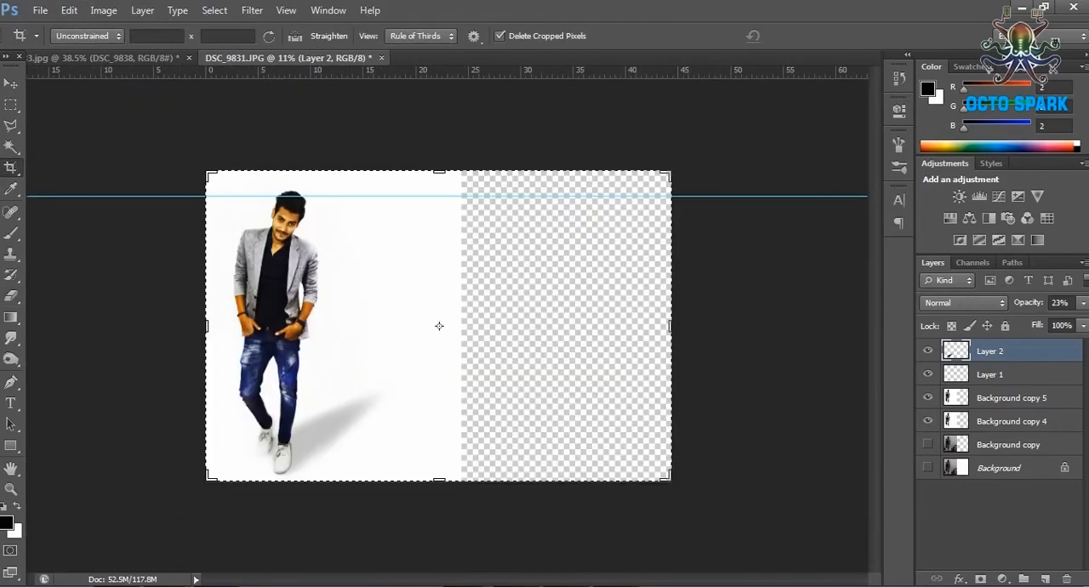
pyautogui.press('m')
pyautogui.click(12, 233)
pyautogui.click(1011, 397)
pyautogui.click(7, 523)
pyautogui.click(626, 174)
pyautogui.click(1006, 163)
pyautogui.click(77, 36)
pyautogui.write('411')
pyautogui.press('Return')
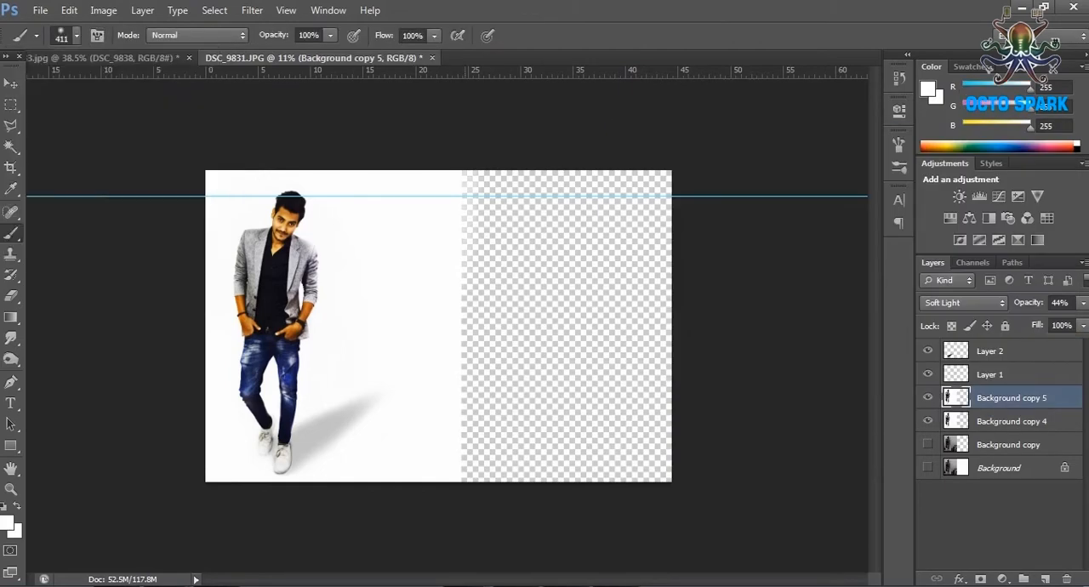
pyautogui.click(76, 36)
pyautogui.press('Return')
pyautogui.click(1011, 421)
pyautogui.moveTo(702, 194)
pyautogui.mouseDown()
pyautogui.moveTo(691, 285)
pyautogui.moveTo(557, 328)
pyautogui.moveTo(483, 402)
pyautogui.mouseUp()
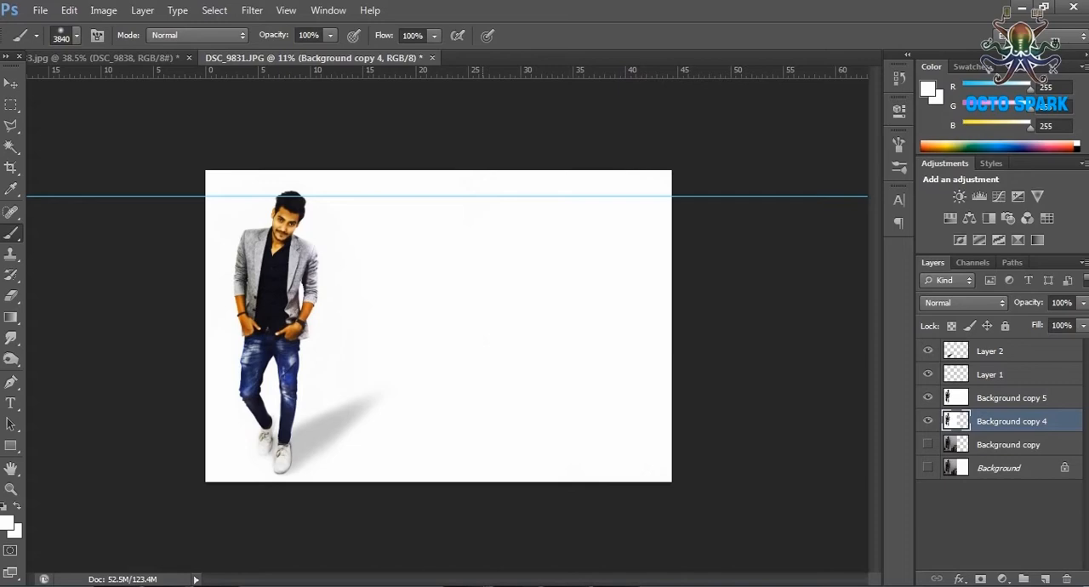
# Soften the cast shadow by lowering Layer 2's opacity to 9%.
pyautogui.click(10, 105)
pyautogui.click(990, 351)
pyautogui.click(1082, 303)
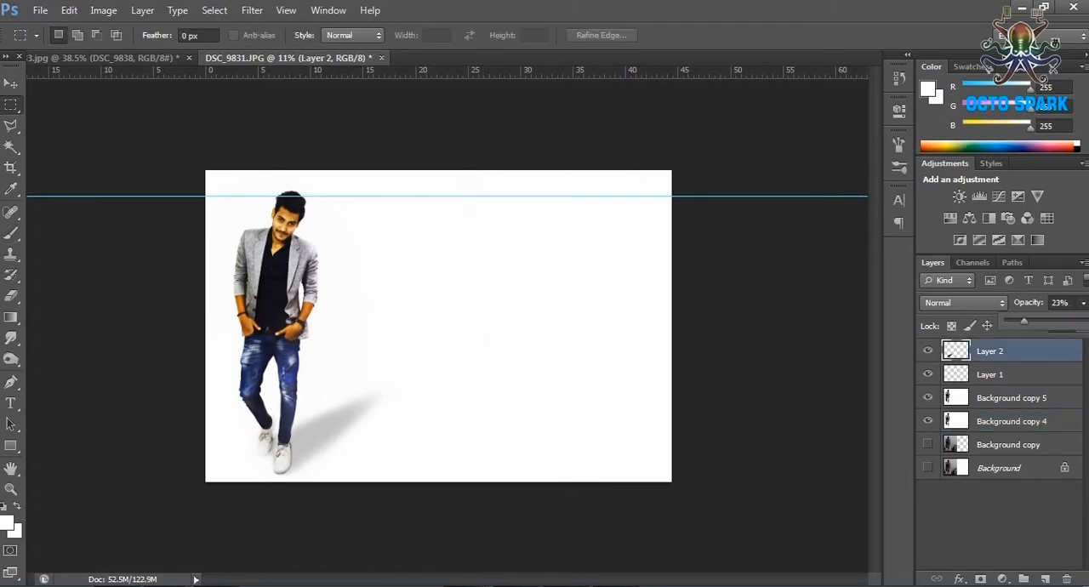
pyautogui.moveTo(1024, 322); pyautogui.dragTo(1012, 322)
pyautogui.press('z')
pyautogui.scroll(5, 188, 218)
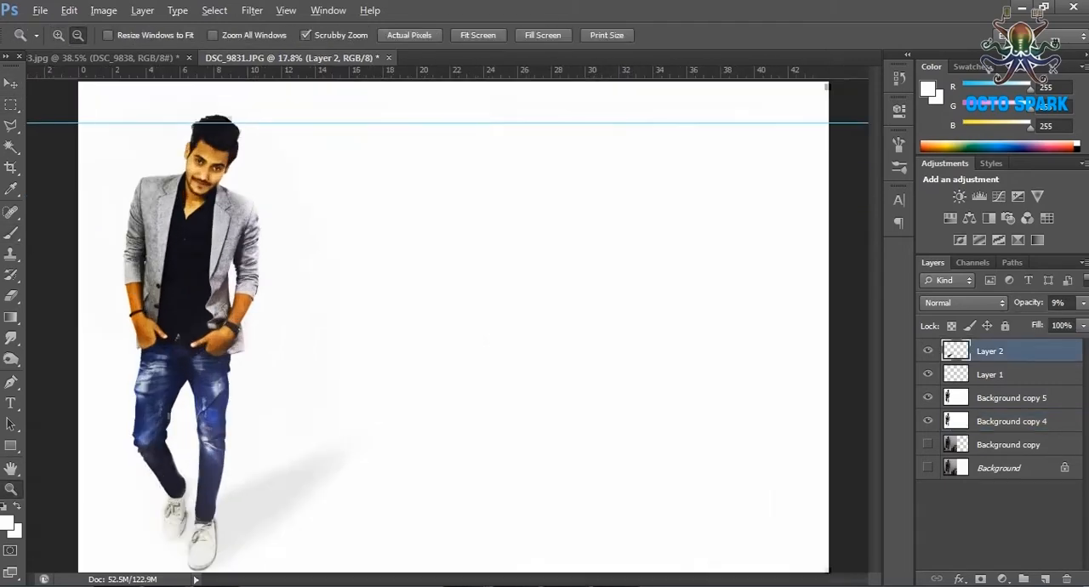
pyautogui.scroll(-3, 187, 219)
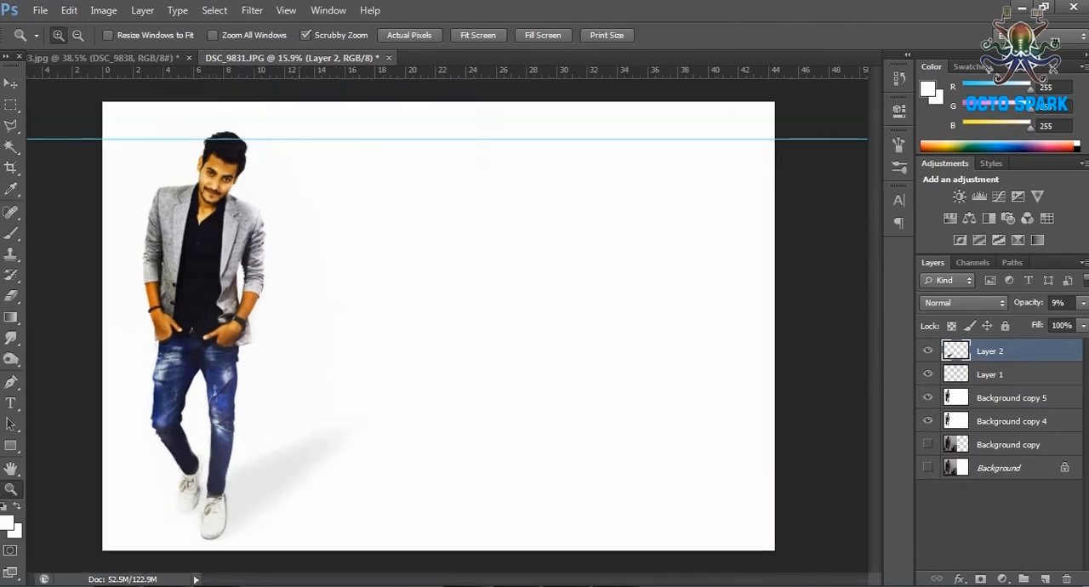
# Merge Layer 2, Layer 1, Background copy 5 and Background copy 4 into a single layer.
pyautogui.keyDown('shift'); pyautogui.click(1027, 444); pyautogui.keyUp('shift')
pyautogui.click(1026, 421)
pyautogui.keyDown('shift'); pyautogui.click(1027, 351); pyautogui.keyUp('shift')
pyautogui.rightClick(1027, 350)
pyautogui.click(978, 389)
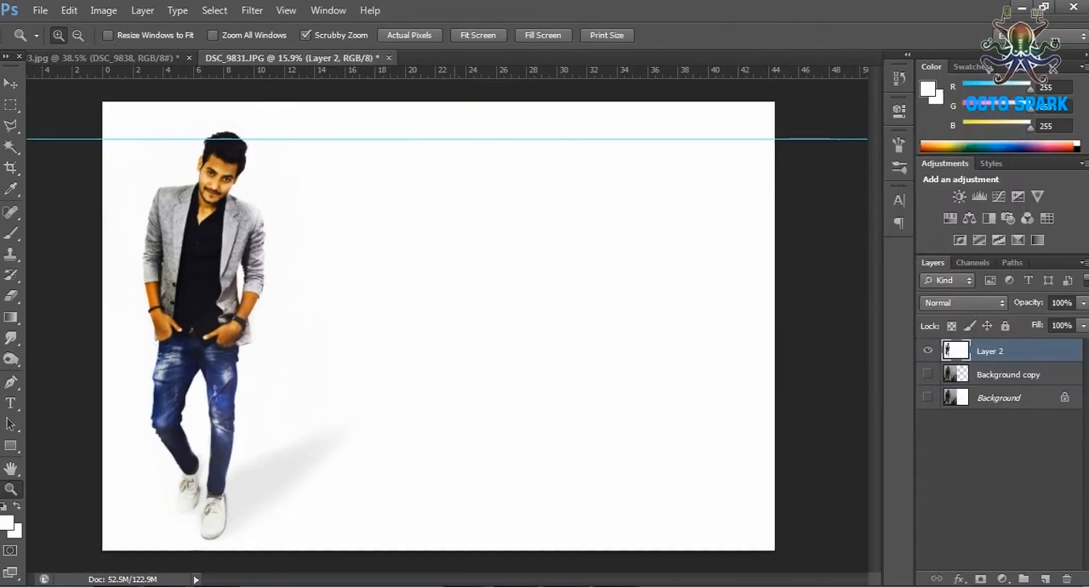
# Duplicate the merged Layer 2 as Layer 2 copy.
pyautogui.press('v')
pyautogui.moveTo(244, 279)
pyautogui.mouseDown()
pyautogui.moveTo(255, 279)
pyautogui.moveTo(245, 272)
pyautogui.mouseUp()
pyautogui.moveTo(526, 370); pyautogui.dragTo(527, 376)
pyautogui.rightClick(1021, 350)
pyautogui.click(923, 80)
pyautogui.click(694, 178)
# Enlarge Layer 2 copy to about 263% by 265% and place the man's upper body in the right half of the canvas.
pyautogui.moveTo(247, 255); pyautogui.dragTo(831, 403)
pyautogui.moveTo(495, 179); pyautogui.dragTo(177, 3)
pyautogui.moveTo(238, 170); pyautogui.dragTo(411, 398)
pyautogui.moveTo(349, 226); pyautogui.dragTo(79, 25)
pyautogui.moveTo(207, 199); pyautogui.dragTo(507, 257)
pyautogui.moveTo(401, 112); pyautogui.dragTo(128, 60)
pyautogui.moveTo(266, 340); pyautogui.dragTo(461, 485)
pyautogui.moveTo(323, 205); pyautogui.dragTo(199, 139)
pyautogui.moveTo(428, 355); pyautogui.dragTo(595, 370)
pyautogui.moveTo(345, 156); pyautogui.dragTo(216, 70)
pyautogui.moveTo(521, 219); pyautogui.dragTo(537, 192)
pyautogui.moveTo(536, 140); pyautogui.dragTo(602, 132)
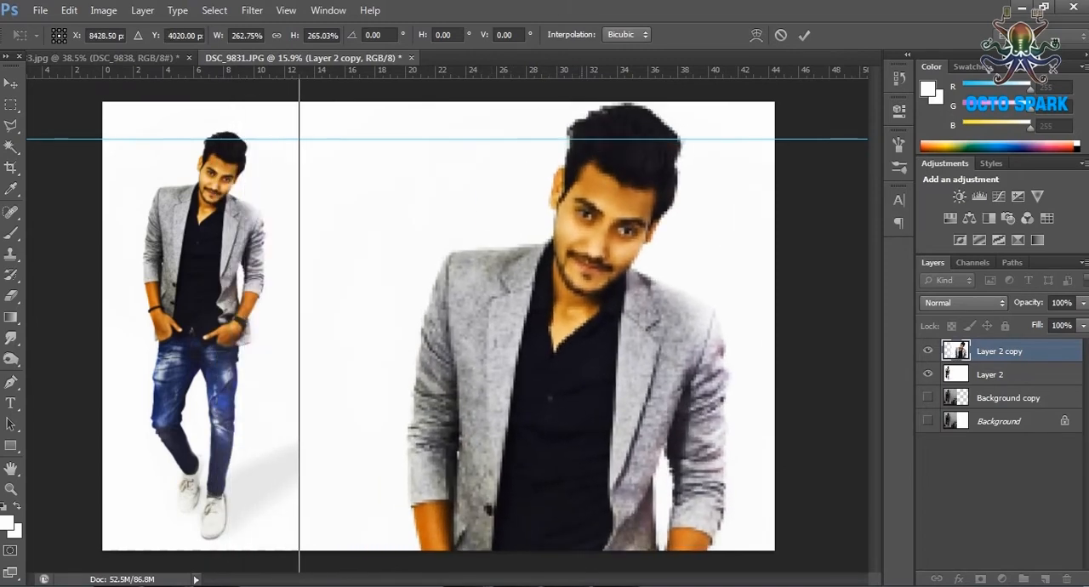
pyautogui.press('Return')
# Erase the edge of Layer 2 copy where it cuts off the smaller figure's shadow, using a soft 288 px eraser.
pyautogui.press('e')
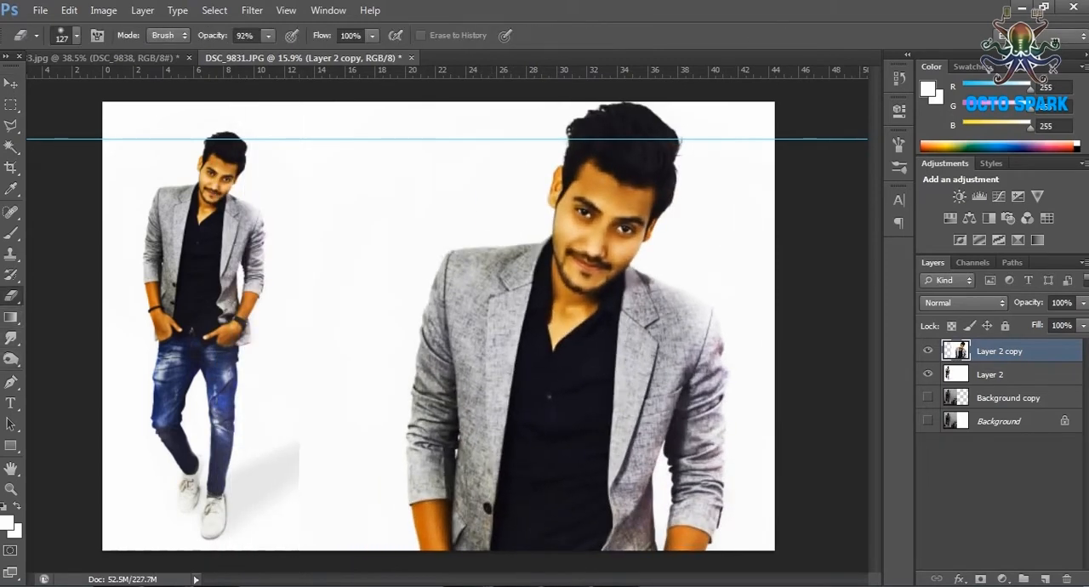
pyautogui.moveTo(316, 440); pyautogui.dragTo(305, 475)
pyautogui.click(77, 36)
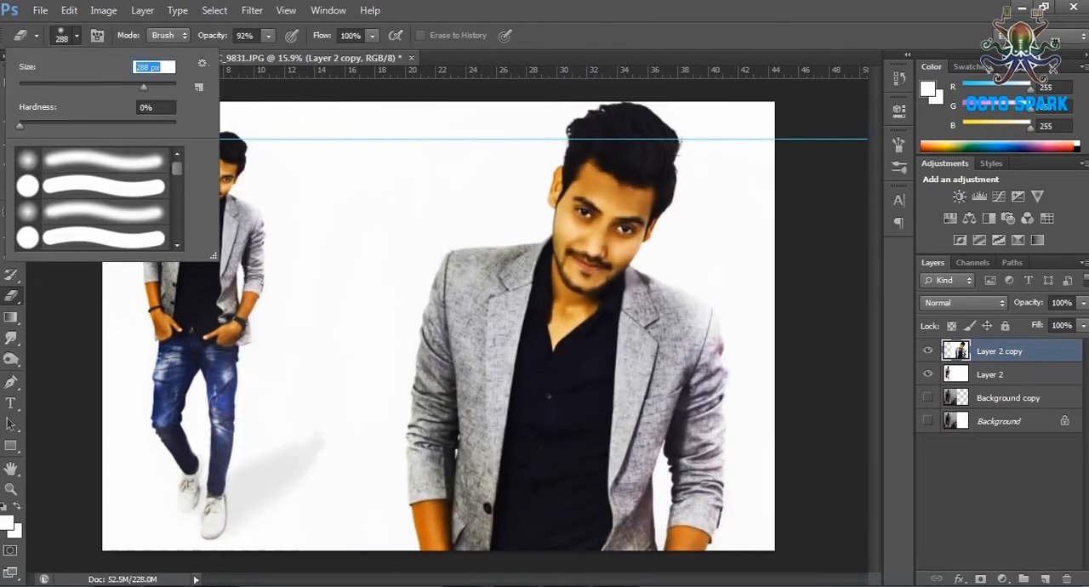
pyautogui.press('Return')
# Add an empty layer beneath Layer 2 and paint it white with the 3840 px brush.
pyautogui.hotkey('alt', '[')
pyautogui.hotkey('alt', '[')
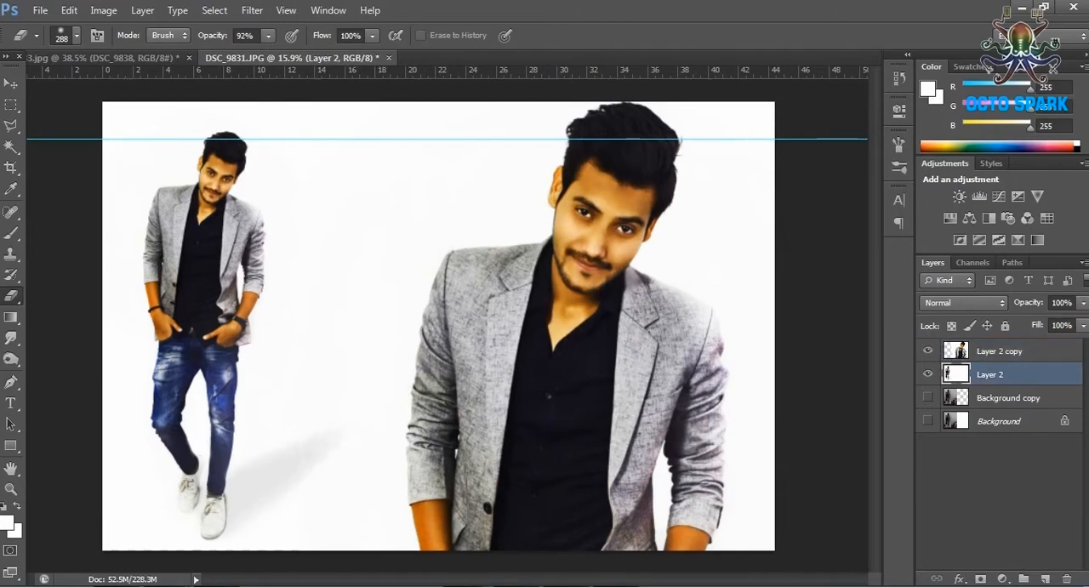
pyautogui.click(927, 375)
pyautogui.click(927, 374)
pyautogui.hotkey('ctrl', 'shift', 'alt', 'n')
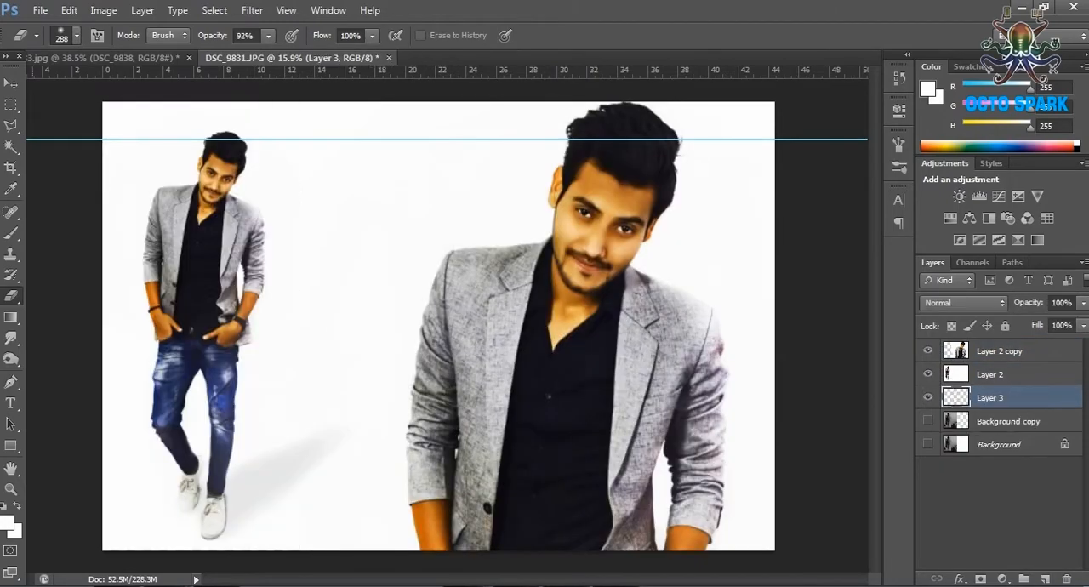
pyautogui.press('b')
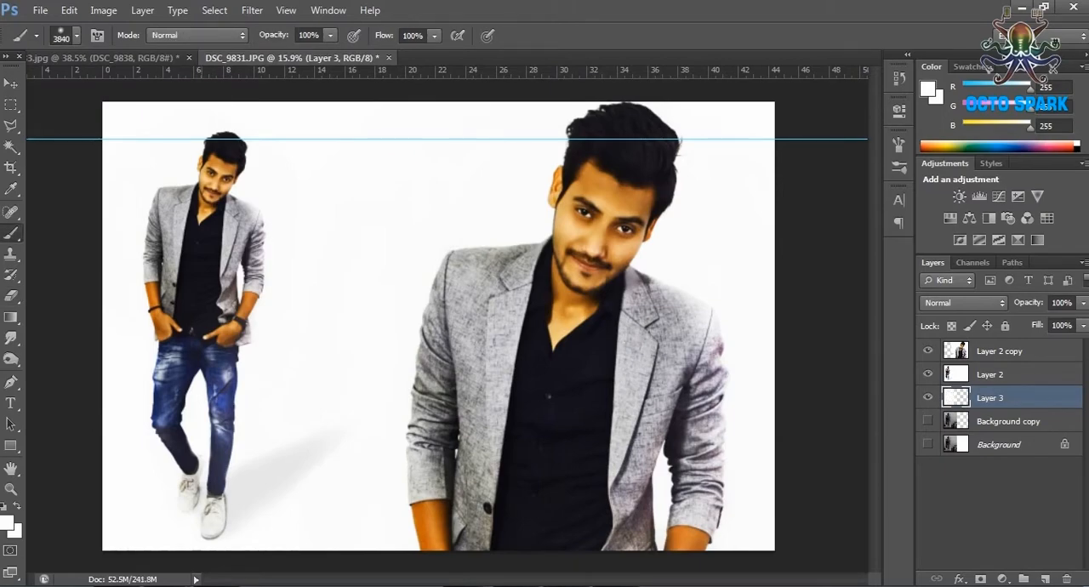
# Compare the two figures by toggling the visibility of Layer 2 and Layer 2 copy.
pyautogui.click(927, 374)
pyautogui.press('v')
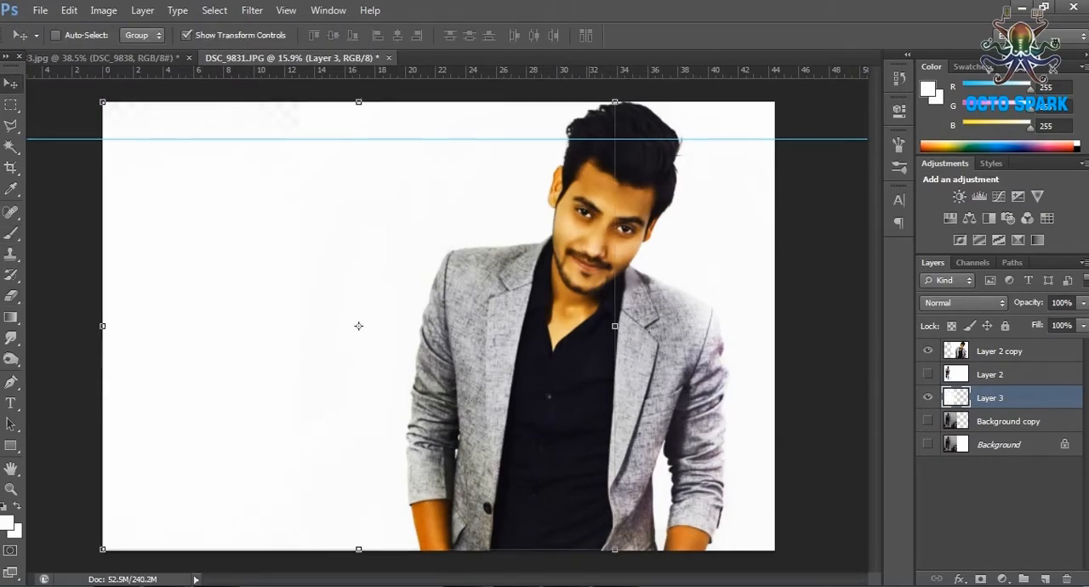
pyautogui.click(927, 375)
pyautogui.click(927, 351)
pyautogui.click(927, 351)
pyautogui.click(927, 375)
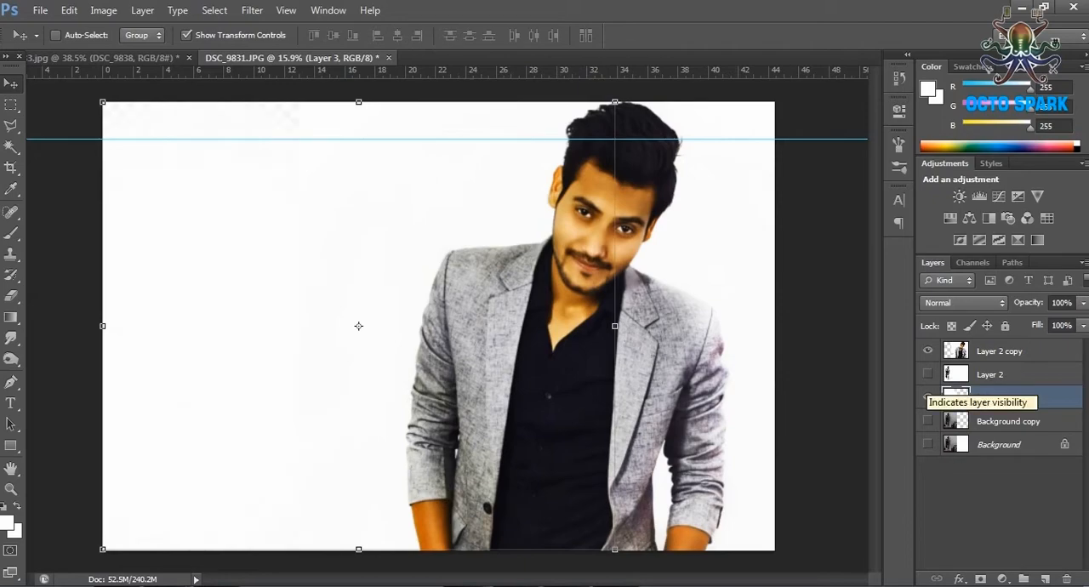
pyautogui.click(927, 375)
pyautogui.click(927, 350)
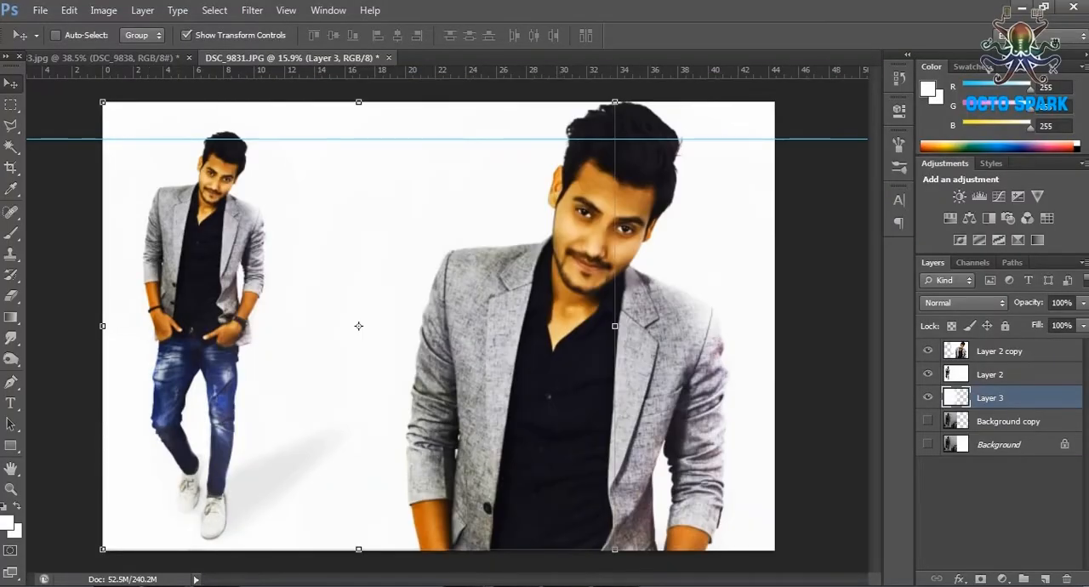
# Move Layer 2 copy so the man fills the left half of the canvas and scale it to about 82% by 83%.
pyautogui.click(999, 350)
pyautogui.moveTo(626, 388); pyautogui.dragTo(332, 404)
pyautogui.scroll(-3, 332, 404)
pyautogui.hotkey('ctrl', 't')
pyautogui.moveTo(181, 135); pyautogui.dragTo(308, 221)
pyautogui.moveTo(405, 340); pyautogui.dragTo(309, 308)
pyautogui.moveTo(272, 187); pyautogui.dragTo(271, 204)
pyautogui.moveTo(345, 331); pyautogui.dragTo(342, 308)
pyautogui.moveTo(680, 489); pyautogui.dragTo(642, 462)
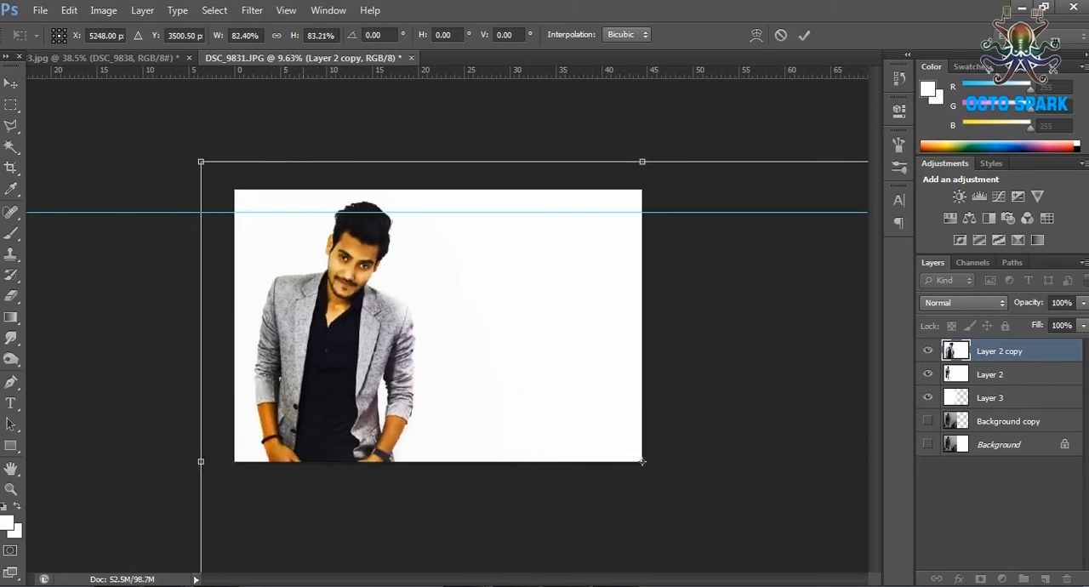
pyautogui.doubleClick(301, 385)
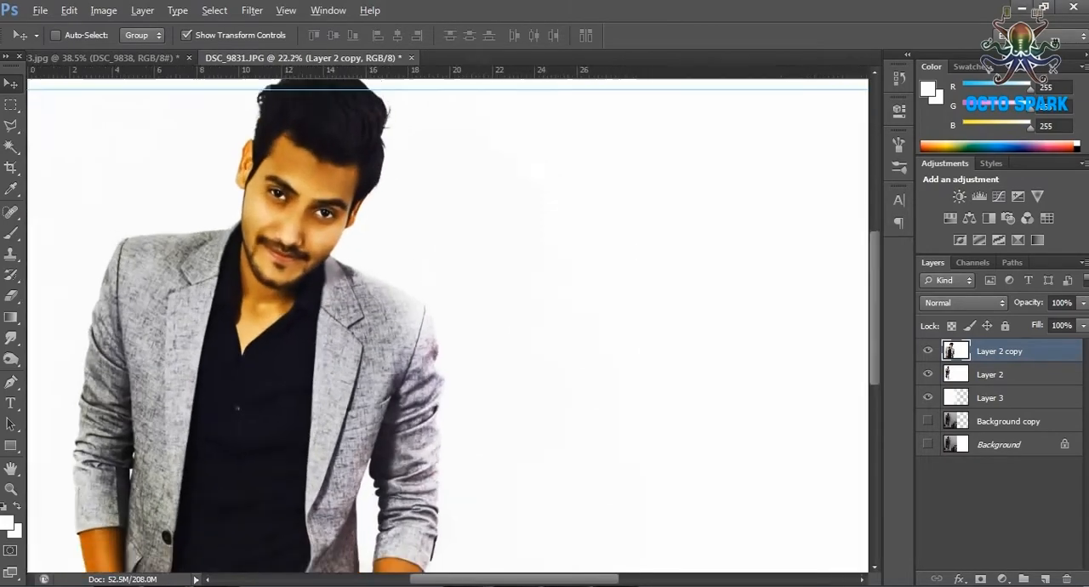
# Clear the horizontal guide from the document.
pyautogui.scroll(-3, 266, 247)
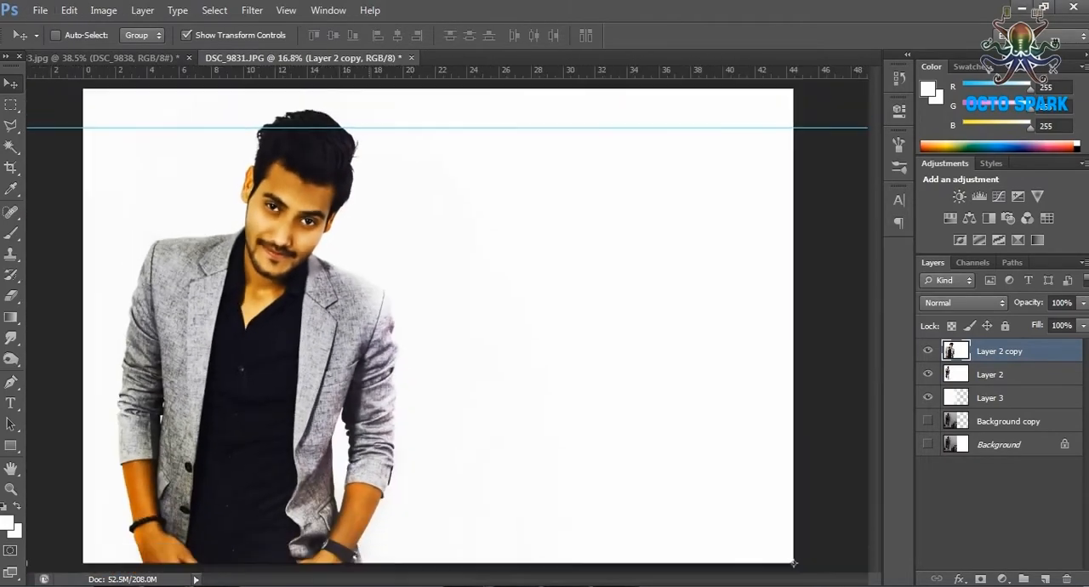
pyautogui.click(286, 10)
pyautogui.click(315, 474)
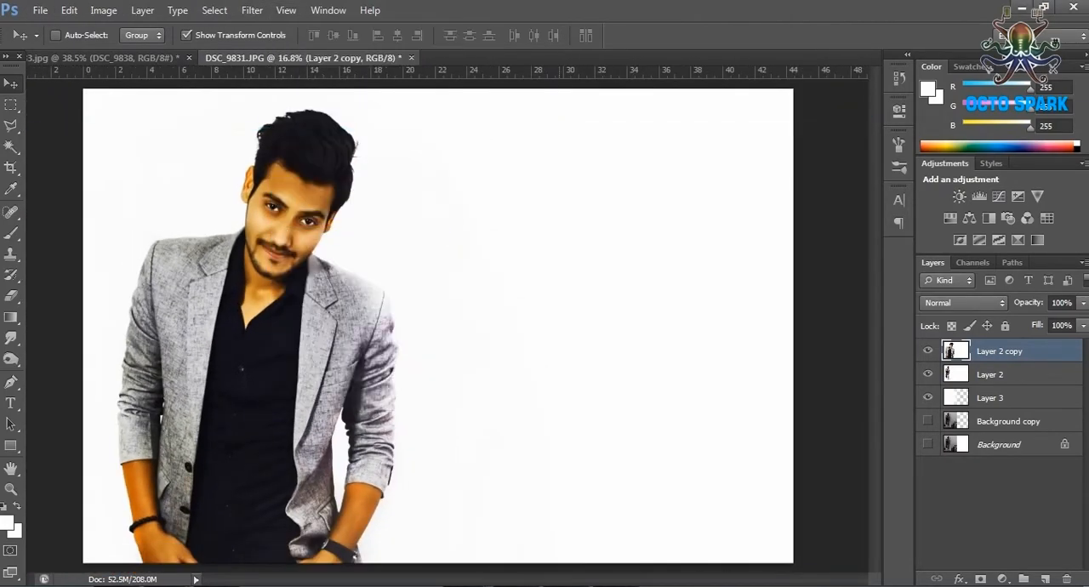
# Add the text OCTOSPARK in black Swis721 BlkCn BT at 24 pt beside the man.
pyautogui.press('t')
pyautogui.click(466, 438)
pyautogui.click(6, 523)
pyautogui.click(756, 376)
pyautogui.click(1006, 164)
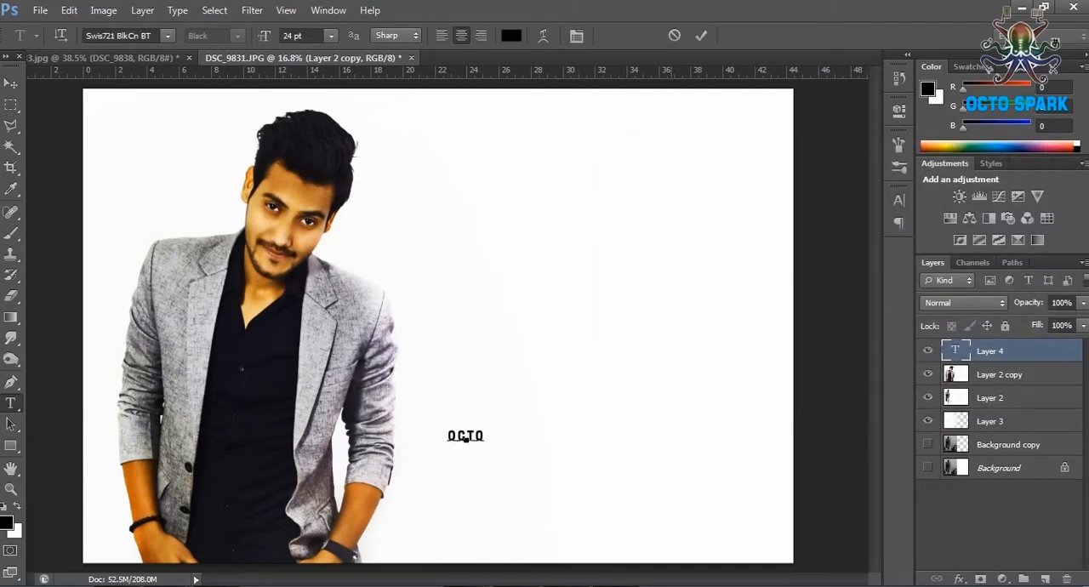
# Format the OCTOSPARK text with colour #433f3f and size 53 pt, and move it to the middle of the empty right half.
pyautogui.hotkey('ctrl', 'a')
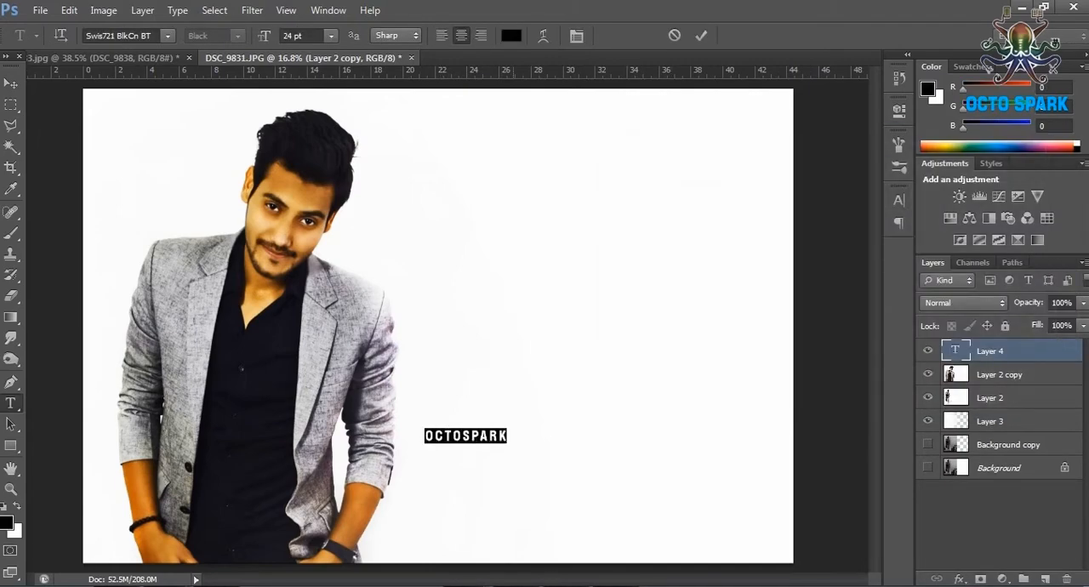
pyautogui.click(511, 36)
pyautogui.click(746, 365)
pyautogui.click(637, 324)
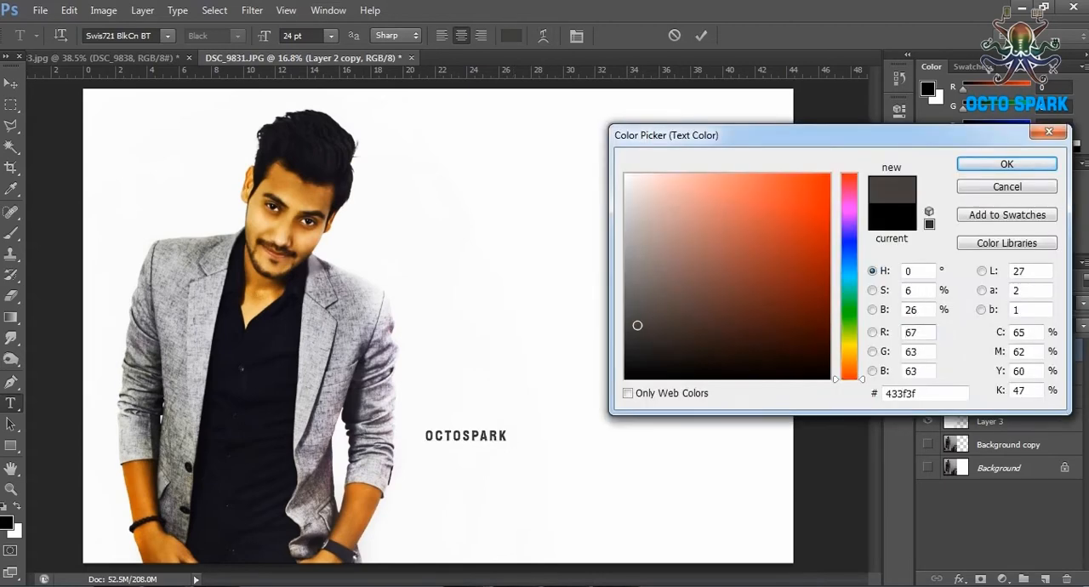
pyautogui.click(1006, 163)
pyautogui.moveTo(264, 36); pyautogui.dragTo(288, 35)
pyautogui.click(10, 84)
pyautogui.moveTo(495, 427); pyautogui.dragTo(634, 368)
# Add a second text line reading WE DESIGN FOR FUTURE below OCTOSPARK.
pyautogui.press('t')
pyautogui.click(429, 467)
pyautogui.write('WE DESIGN FOR FUTURE')
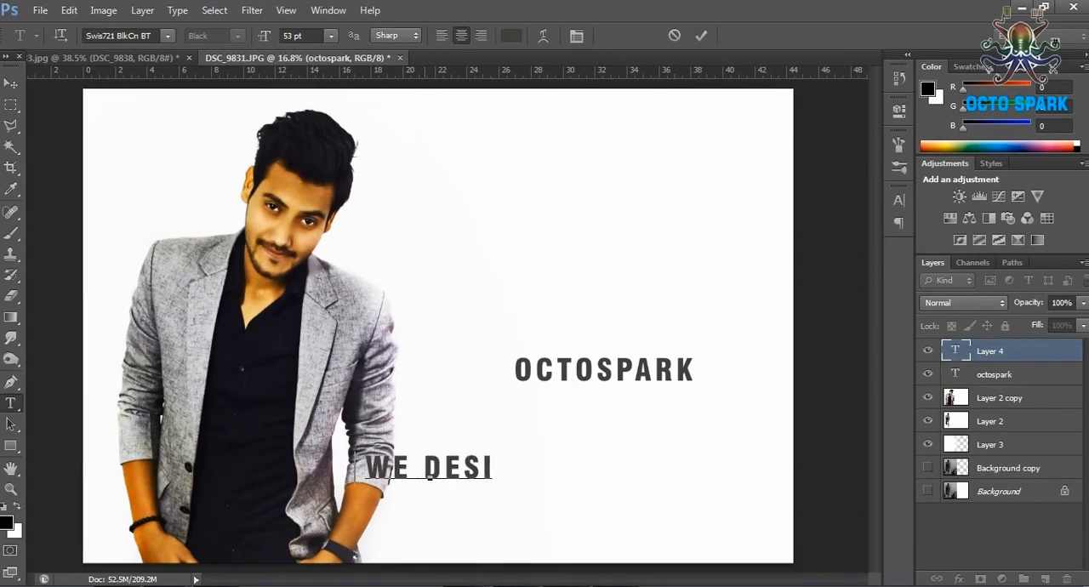
pyautogui.hotkey('ctrl', 'Return')
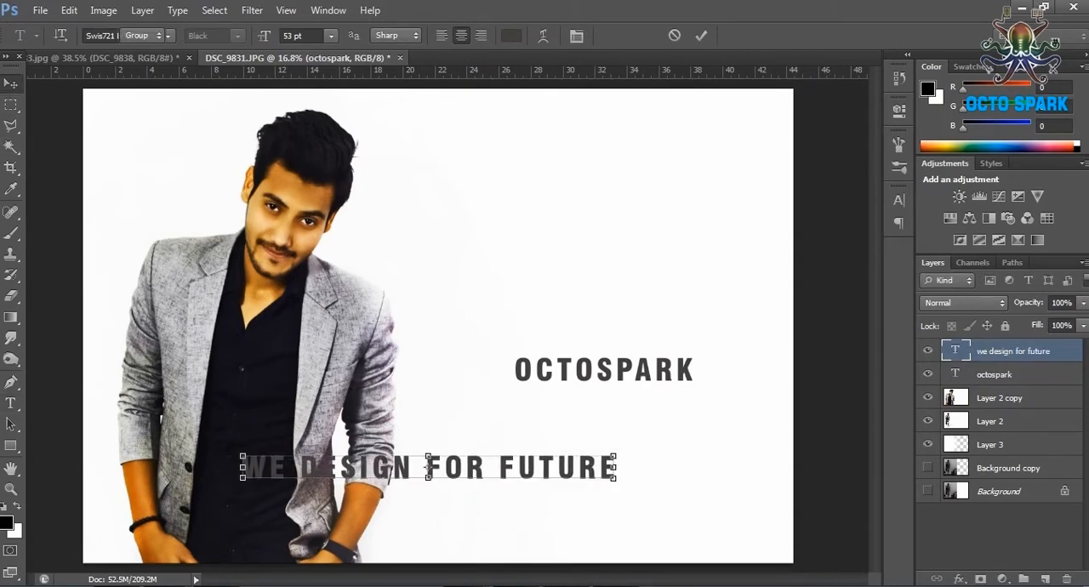
# Place the WE DESIGN FOR FUTURE line directly under OCTOSPARK and scale it down to match that word's width.
pyautogui.press('v')
pyautogui.moveTo(610, 464); pyautogui.dragTo(771, 430)
pyautogui.moveTo(406, 423); pyautogui.dragTo(578, 397)
pyautogui.scroll(3, 588, 384)
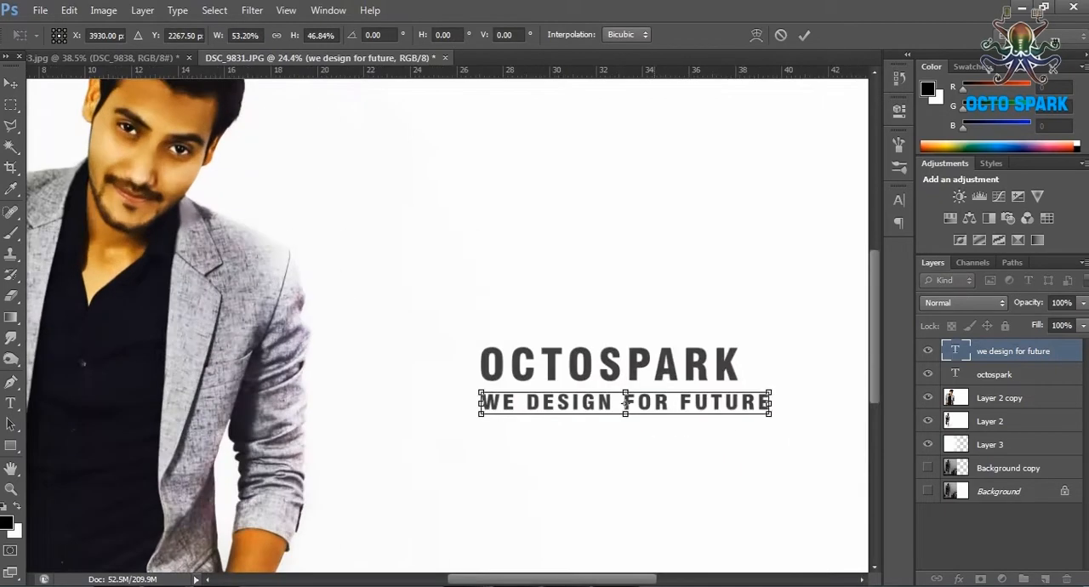
pyautogui.scroll(3, 625, 403)
pyautogui.press('Return')
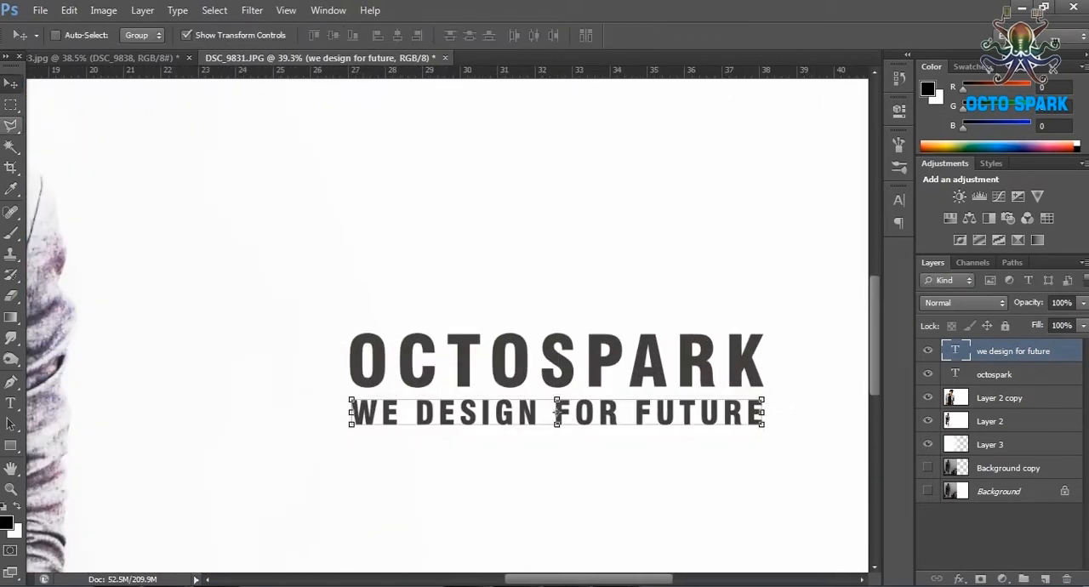
# Paint a black bar in a rectangular selection around the tagline, on a new layer above Layer 2 copy with a 187 px brush.
pyautogui.press('m')
pyautogui.moveTo(765, 426); pyautogui.dragTo(770, 429)
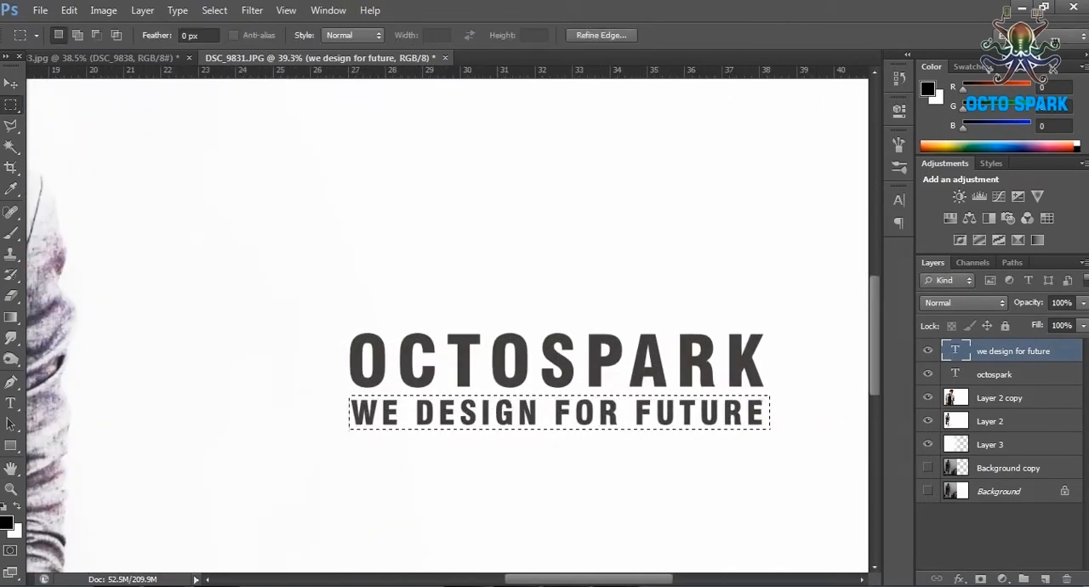
pyautogui.click(999, 398)
pyautogui.click(1045, 580)
pyautogui.click(10, 233)
pyautogui.click(76, 36)
pyautogui.click(80, 87)
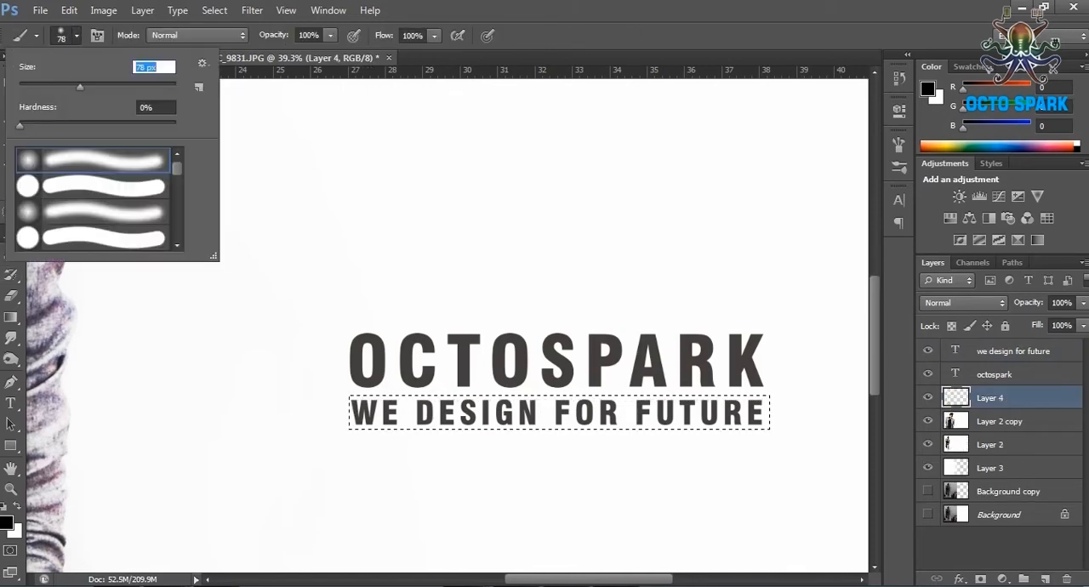
pyautogui.moveTo(357, 416); pyautogui.dragTo(762, 417)
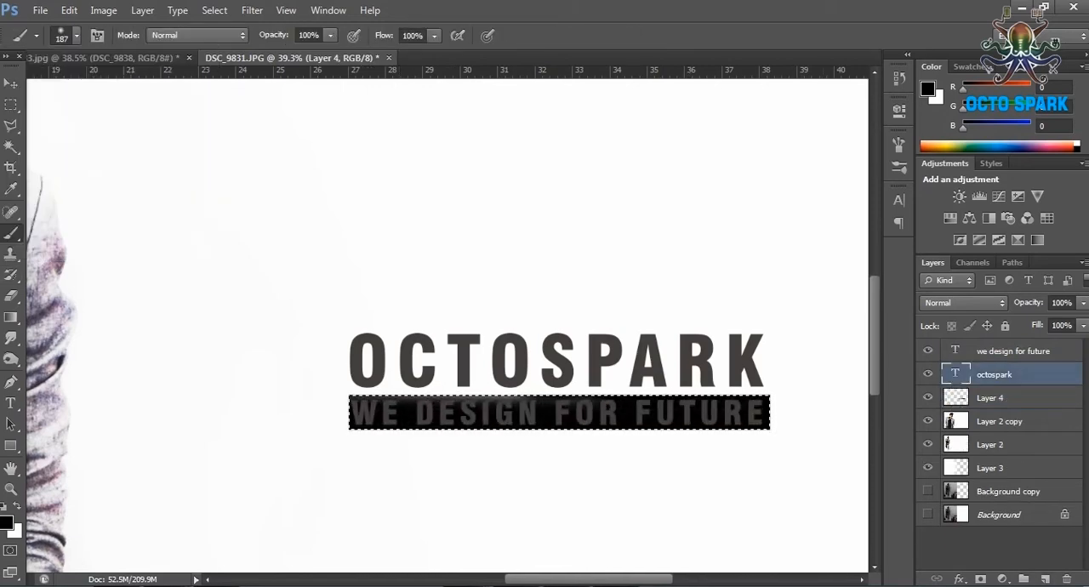
# Recolour the WE DESIGN FOR FUTURE text white so it contrasts with the black bar.
pyautogui.click(1012, 351)
pyautogui.click(7, 522)
pyautogui.click(626, 175)
pyautogui.click(1006, 164)
pyautogui.click(10, 403)
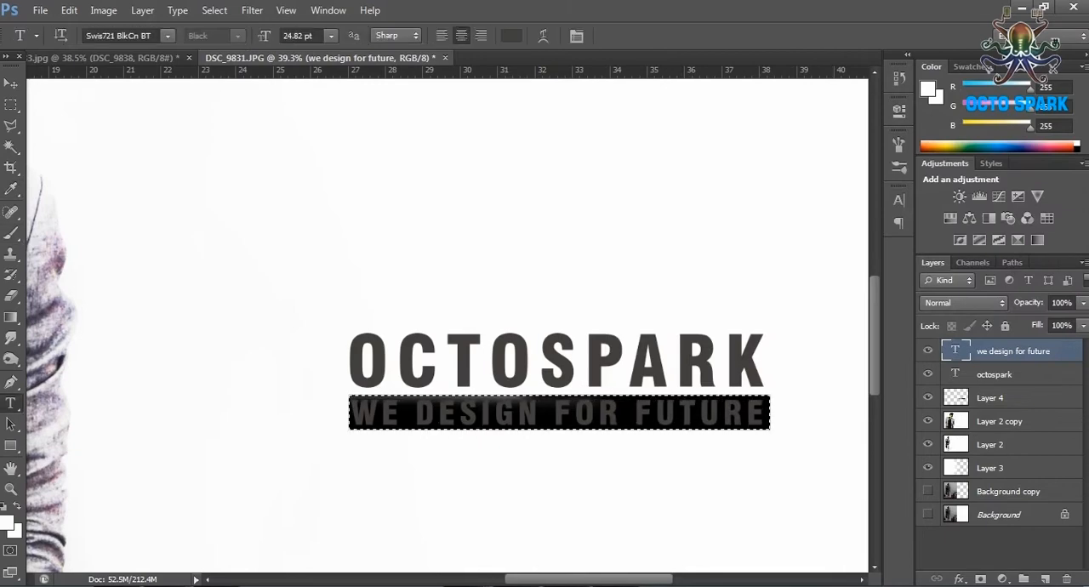
pyautogui.click(511, 36)
pyautogui.click(625, 174)
pyautogui.click(1006, 164)
# Brush solid black over the uneven upper part of the tagline bar on Layer 4, inside the selection.
pyautogui.press('m')
pyautogui.press('b')
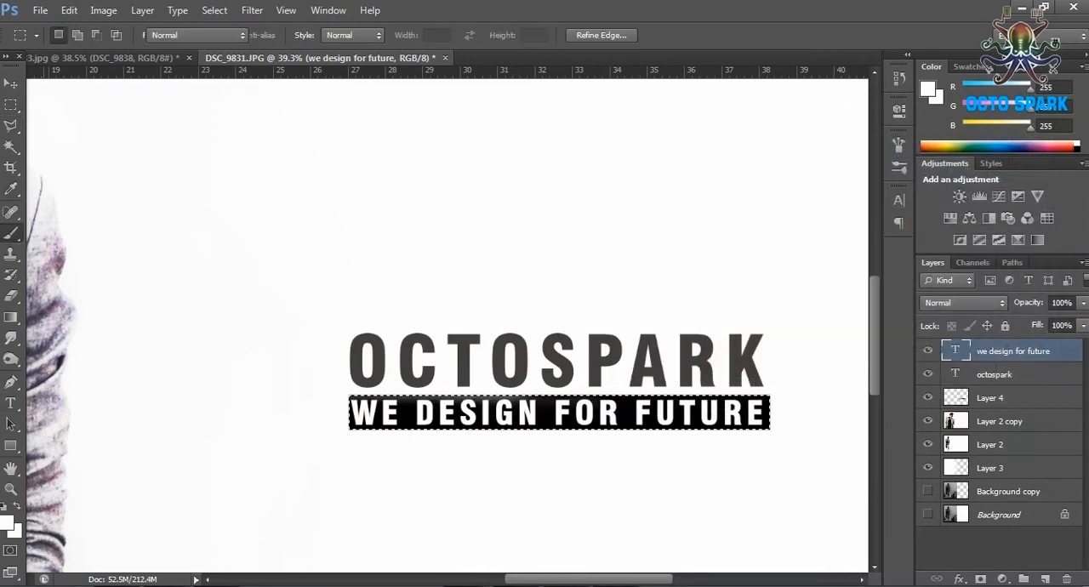
pyautogui.click(990, 398)
pyautogui.moveTo(371, 393); pyautogui.dragTo(513, 385)
pyautogui.click(7, 522)
pyautogui.click(734, 377)
pyautogui.click(1006, 164)
pyautogui.moveTo(361, 412); pyautogui.dragTo(562, 412)
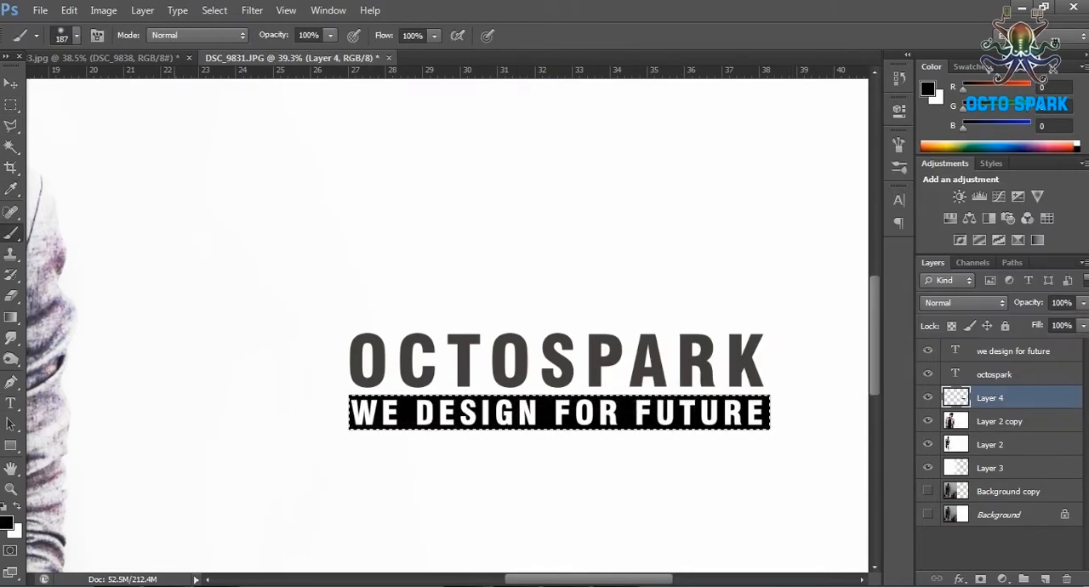
# Clear the selection and lower the opacity of the bar's layer to 75%.
pyautogui.click(11, 126)
pyautogui.click(275, 170)
pyautogui.press('Escape')
pyautogui.click(11, 105)
pyautogui.hotkey('ctrl', 'd')
pyautogui.click(1082, 303)
pyautogui.moveTo(1083, 321)
pyautogui.mouseDown()
pyautogui.moveTo(1032, 321)
pyautogui.moveTo(1061, 321)
pyautogui.mouseUp()
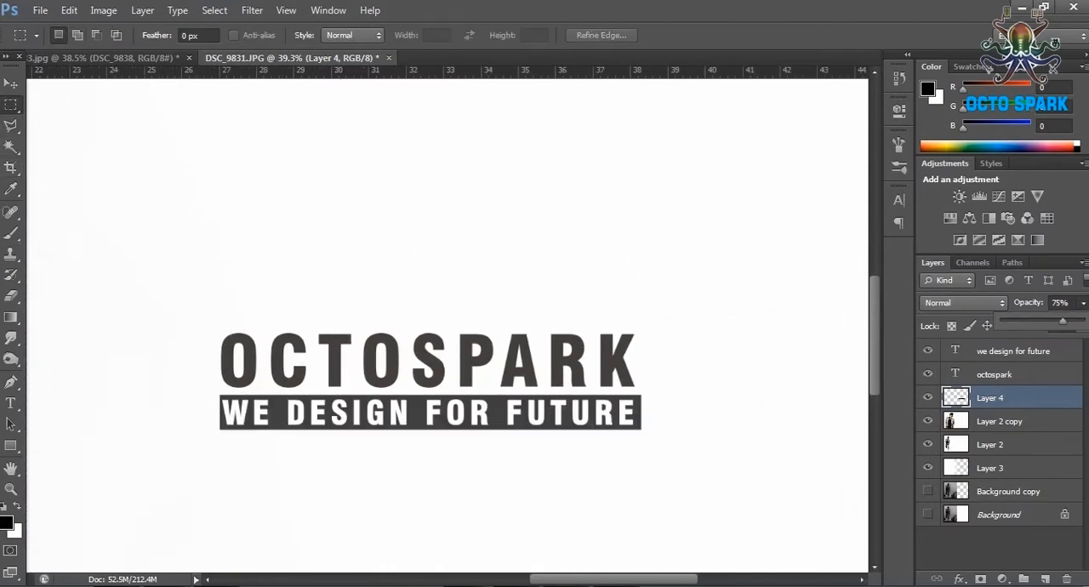
# Select the OCTOSPARK text, the tagline and the bar together and move them into the banner's lower right corner.
pyautogui.click(11, 84)
pyautogui.scroll(-4, 446, 325)
pyautogui.scroll(1, 446, 326)
pyautogui.keyDown('ctrl'); pyautogui.click(994, 374); pyautogui.keyUp('ctrl')
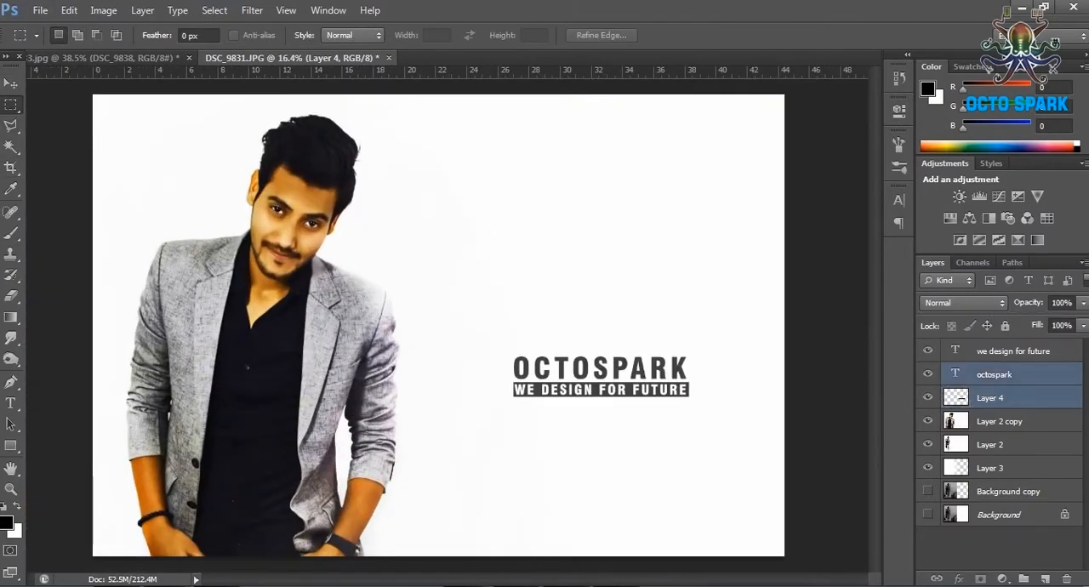
pyautogui.keyDown('ctrl'); pyautogui.click(1012, 351); pyautogui.keyUp('ctrl')
pyautogui.moveTo(639, 370); pyautogui.dragTo(703, 513)
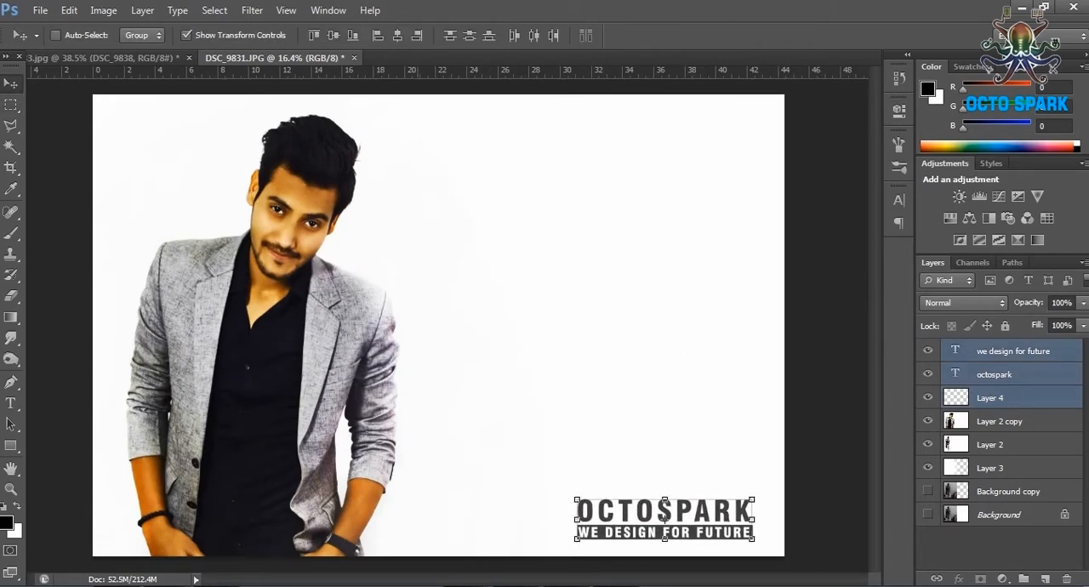
# Add a text line reading SUBSCRIBE US at 53 pt and place it mid-height in the banner's empty right half.
pyautogui.press('t')
pyautogui.click(441, 304)
pyautogui.write('SUBSCRIBE US')
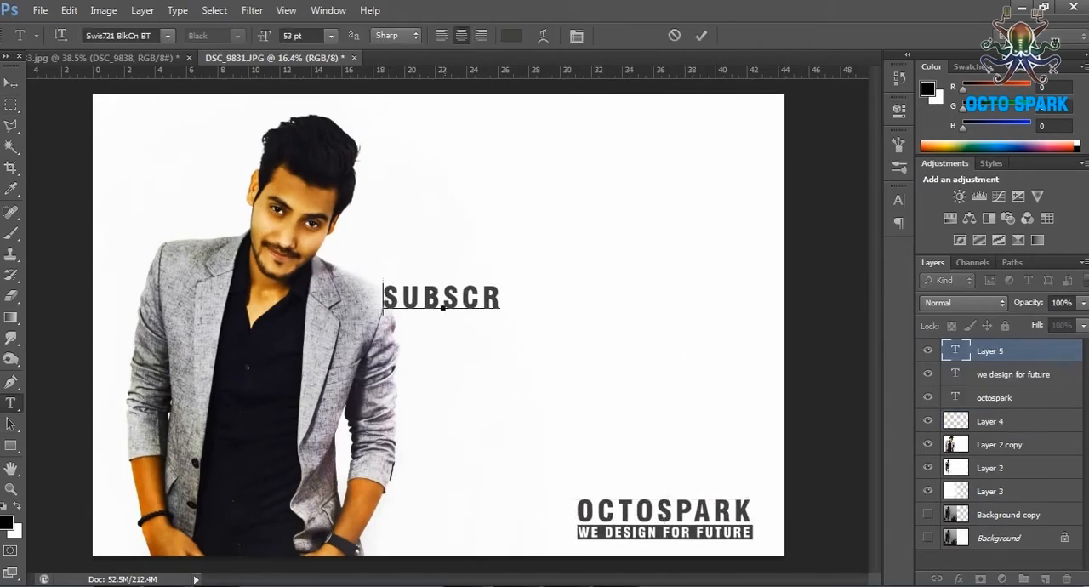
pyautogui.hotkey('ctrl', 'Return')
pyautogui.moveTo(554, 297); pyautogui.dragTo(702, 315)
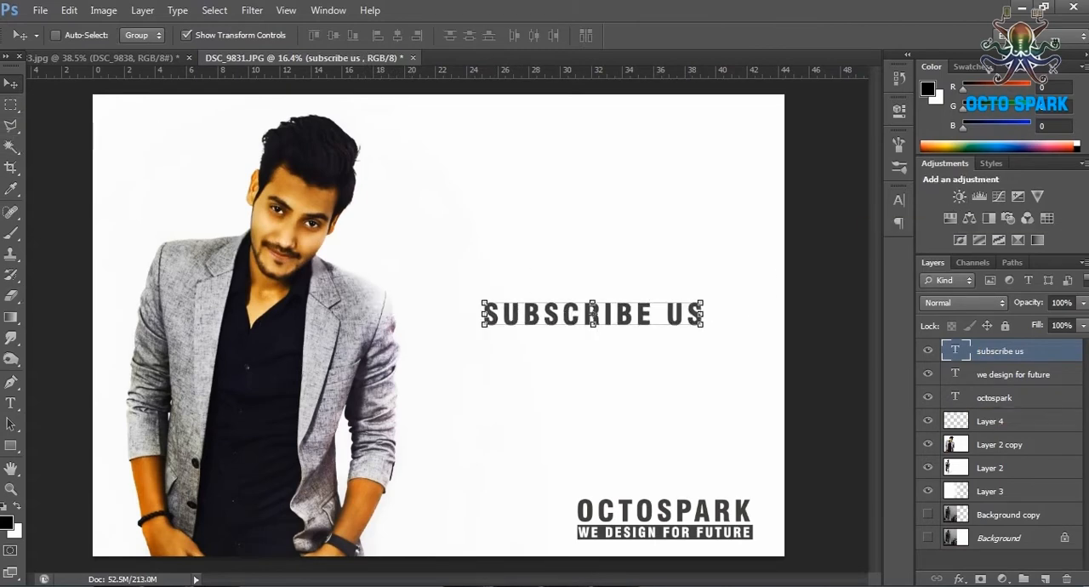
# Add a new layer for the SUBSCRIBE US background and ready a soft round brush of 422 px.
pyautogui.click(1045, 578)
pyautogui.click(10, 233)
pyautogui.click(77, 35)
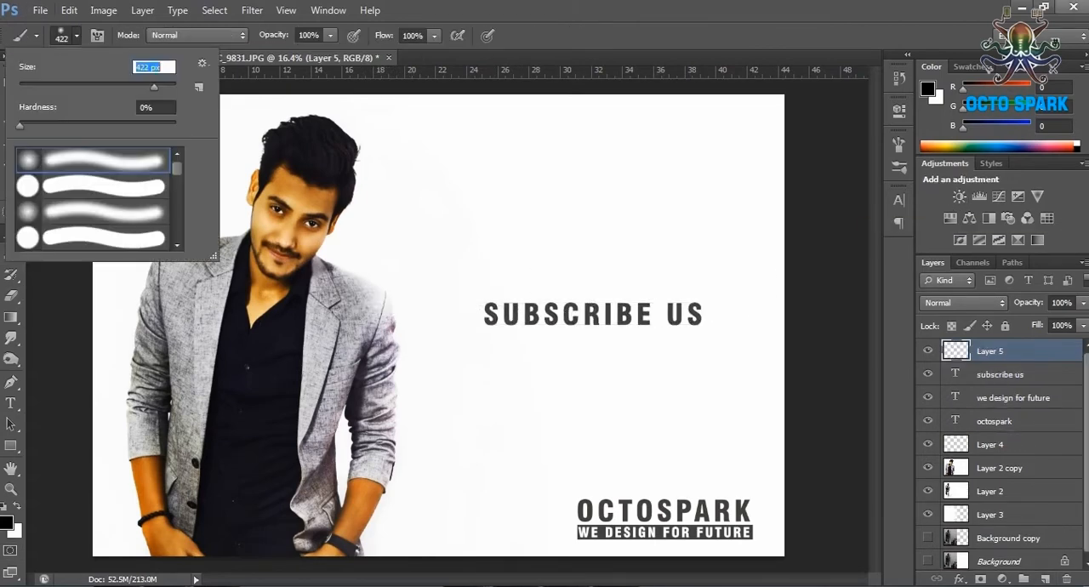
pyautogui.press('Return')
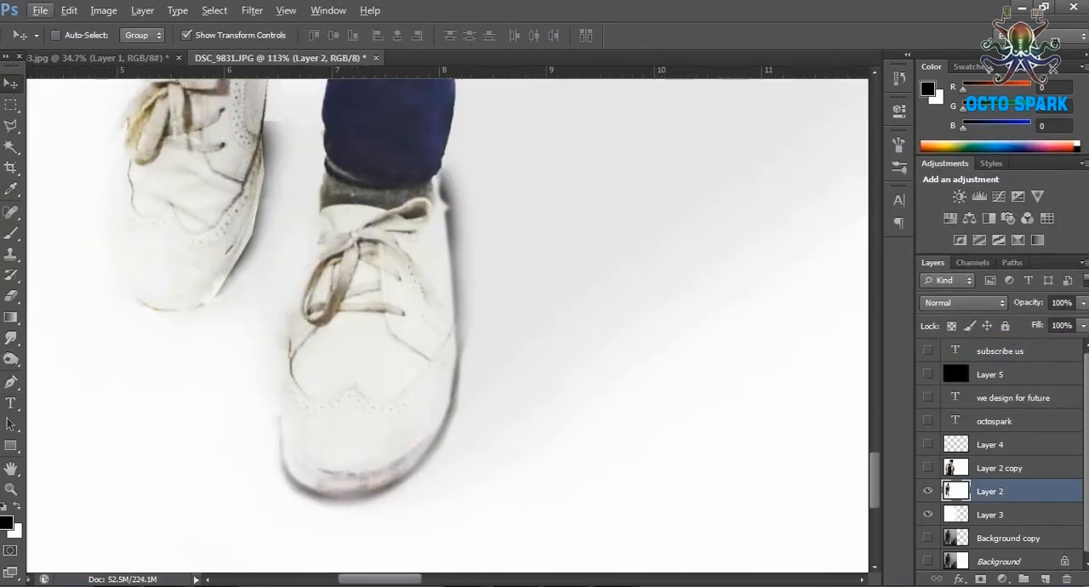
# Trace a Pen path on Layer 2 along the inner edge of the right-hand shoe and up the trouser cuff.
pyautogui.press('p')
pyautogui.click(275, 321)
pyautogui.click(294, 243)
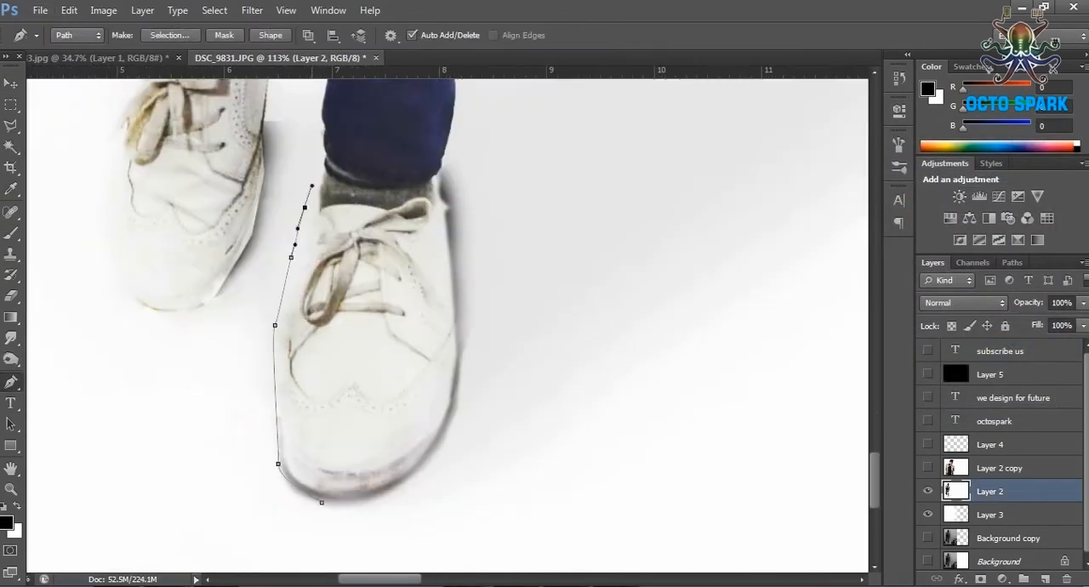
pyautogui.scroll(10, 446, 323)
pyautogui.click(332, 430)
pyautogui.click(335, 381)
pyautogui.click(332, 316)
pyautogui.click(328, 283)
# Continue the path up the inner edge of the right-hand jeans leg and over the crotch.
pyautogui.scroll(3, 357, 259)
pyautogui.click(304, 293)
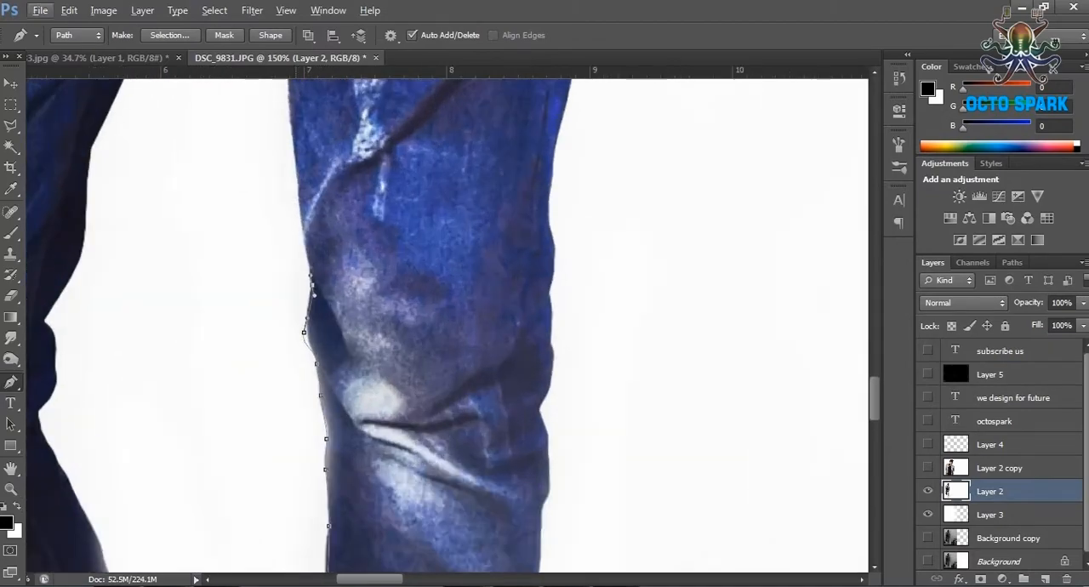
pyautogui.click(311, 245)
pyautogui.scroll(4, 312, 245)
pyautogui.moveTo(289, 324); pyautogui.dragTo(289, 304)
pyautogui.moveTo(169, 202); pyautogui.dragTo(155, 212)
# Extend the path down the inner edge of the left-hand jeans leg to the shoe.
pyautogui.scroll(-2, 156, 212)
pyautogui.hscroll(-3, 93, 260)
pyautogui.moveTo(203, 467); pyautogui.dragTo(175, 505)
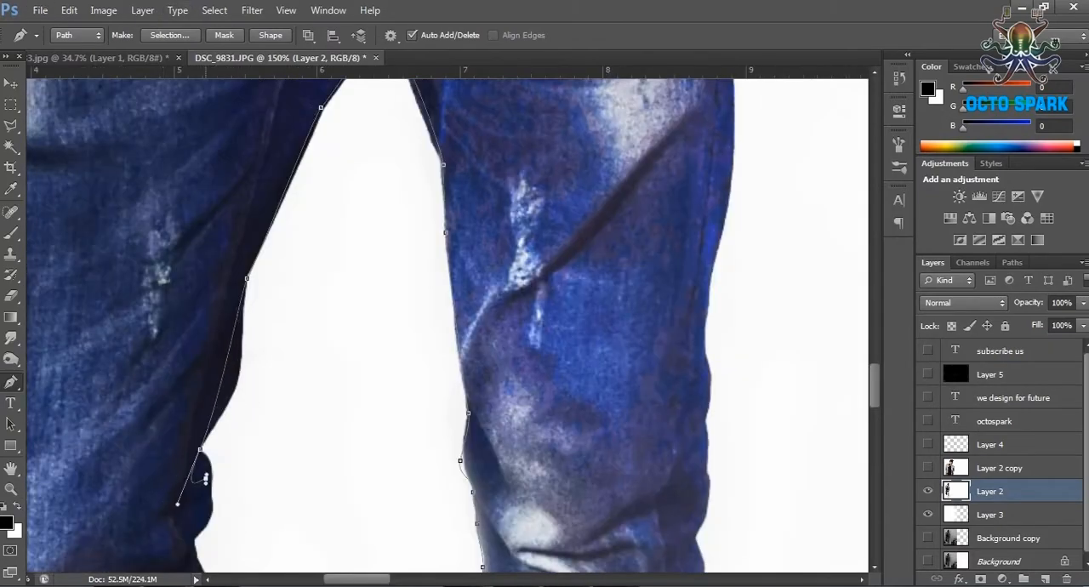
pyautogui.scroll(-7, 193, 505)
pyautogui.click(228, 262)
pyautogui.click(296, 424)
pyautogui.moveTo(352, 473); pyautogui.dragTo(366, 474)
pyautogui.scroll(-5, 367, 473)
pyautogui.click(437, 397)
pyautogui.scroll(-6, 423, 340)
# Run the path around the left-hand shoe and back up to the outer trouser cuff.
pyautogui.click(395, 392)
pyautogui.click(325, 497)
pyautogui.moveTo(230, 509); pyautogui.dragTo(209, 499)
pyautogui.click(169, 402)
pyautogui.click(175, 223)
pyautogui.scroll(4, 194, 314)
pyautogui.scroll(7, 377, 428)
pyautogui.click(377, 428)
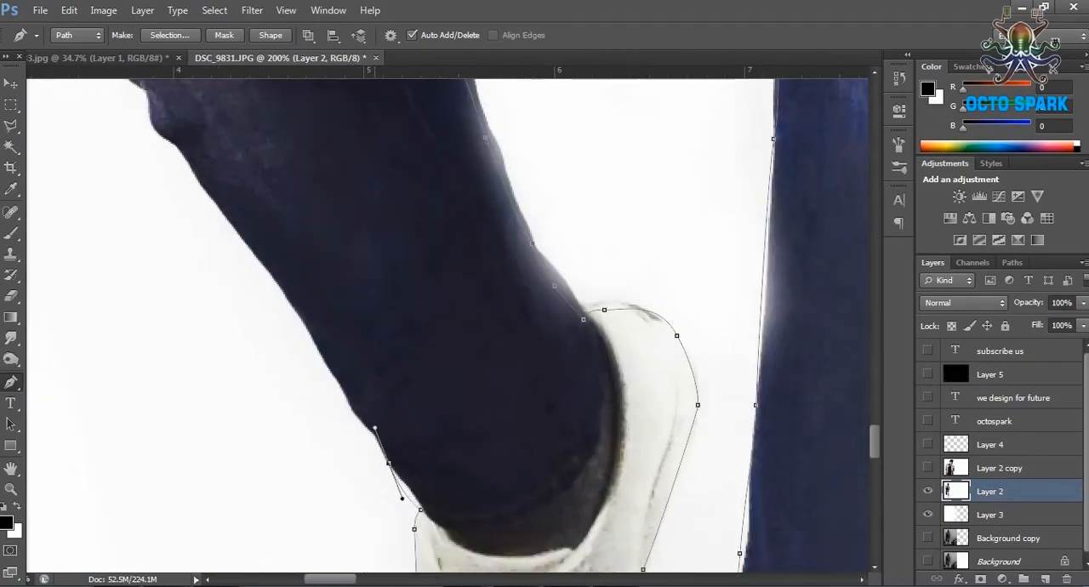
# Continue the path up the outer edge of the left-hand jeans leg.
pyautogui.scroll(6, 343, 513)
pyautogui.scroll(5, 346, 282)
pyautogui.click(345, 282)
pyautogui.moveTo(341, 207); pyautogui.dragTo(337, 194)
pyautogui.click(358, 167)
# Trace the outer folds of the left-hand jacket sleeve with the path.
pyautogui.scroll(5, 358, 168)
pyautogui.click(286, 502)
pyautogui.click(317, 408)
pyautogui.click(298, 383)
pyautogui.click(328, 204)
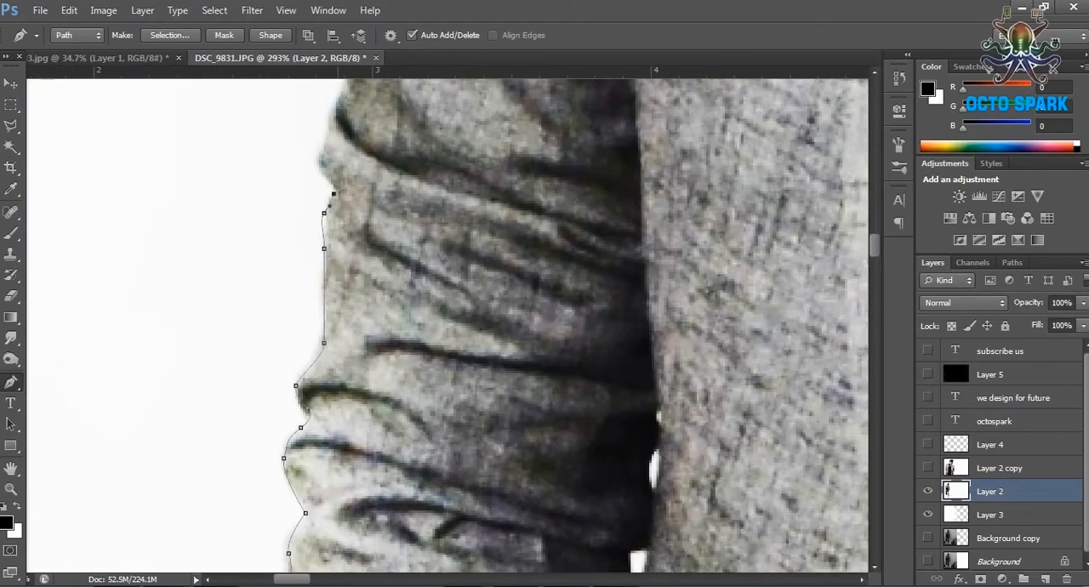
pyautogui.scroll(5, 328, 204)
pyautogui.click(372, 450)
# Carry the path up the left-hand upper arm to the jacket shoulder.
pyautogui.scroll(2, 382, 426)
pyautogui.moveTo(425, 170); pyautogui.dragTo(432, 160)
pyautogui.moveTo(432, 170); pyautogui.dragTo(432, 516)
pyautogui.click(430, 395)
pyautogui.moveTo(469, 211)
pyautogui.mouseDown()
pyautogui.moveTo(485, 192)
pyautogui.moveTo(358, 522)
pyautogui.mouseUp()
pyautogui.moveTo(422, 338)
pyautogui.mouseDown()
pyautogui.moveTo(437, 297)
pyautogui.moveTo(286, 557)
pyautogui.mouseUp()
# Extend the path along the top of the left-hand jacket shoulder to the collar and neck.
pyautogui.moveTo(448, 255); pyautogui.dragTo(460, 249)
pyautogui.moveTo(528, 239); pyautogui.dragTo(534, 237)
pyautogui.moveTo(766, 255); pyautogui.dragTo(459, 287)
pyautogui.moveTo(491, 255); pyautogui.dragTo(530, 258)
pyautogui.moveTo(680, 255); pyautogui.dragTo(369, 331)
pyautogui.click(587, 298)
pyautogui.moveTo(668, 241); pyautogui.dragTo(680, 230)
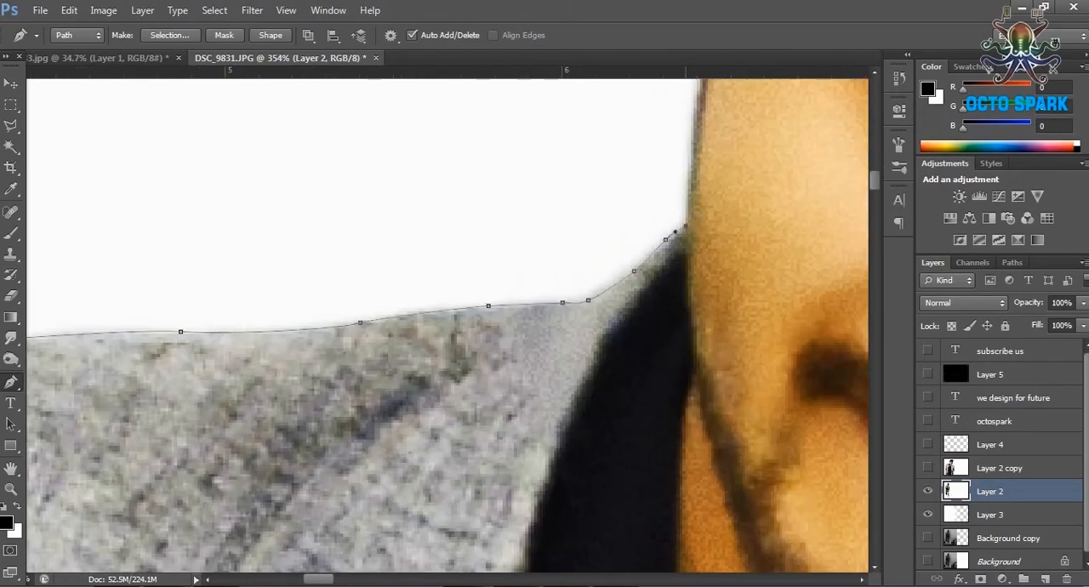
# Trace the path around the left-hand ear and up the left side of the hair.
pyautogui.moveTo(680, 153); pyautogui.dragTo(368, 544)
pyautogui.moveTo(315, 417); pyautogui.dragTo(318, 398)
pyautogui.click(340, 286)
pyautogui.moveTo(468, 170); pyautogui.dragTo(347, 382)
pyautogui.click(353, 214)
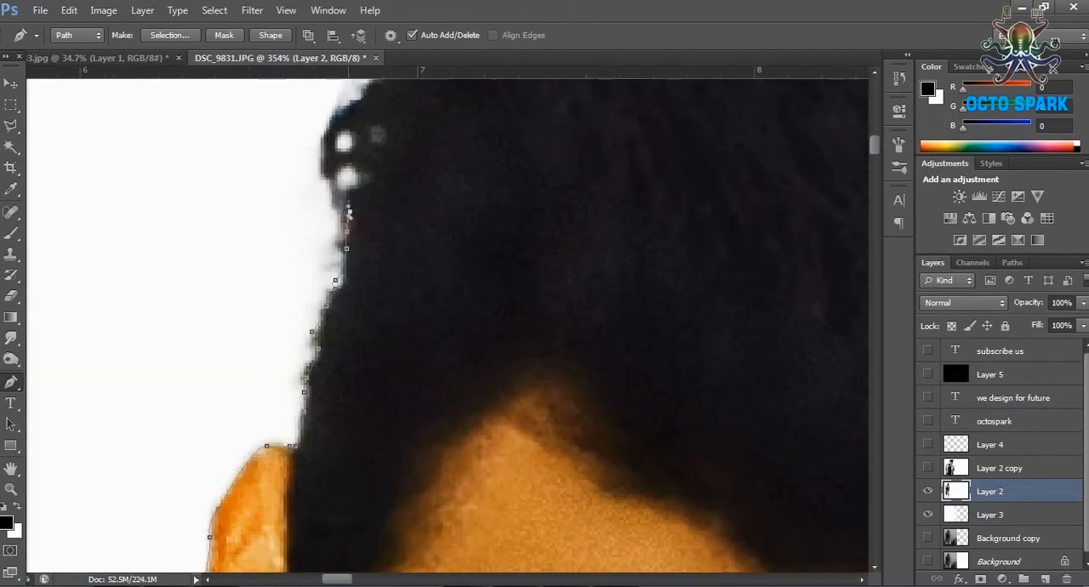
pyautogui.click(326, 162)
# Continue the path over the top of the hair and down its right side.
pyautogui.moveTo(443, 127); pyautogui.dragTo(326, 354)
pyautogui.click(253, 320)
pyautogui.click(335, 265)
pyautogui.moveTo(501, 183); pyautogui.dragTo(515, 180)
pyautogui.moveTo(596, 212); pyautogui.dragTo(306, 401)
pyautogui.moveTo(539, 329); pyautogui.dragTo(563, 332)
pyautogui.moveTo(709, 437); pyautogui.dragTo(786, 496)
pyautogui.moveTo(766, 477); pyautogui.dragTo(234, 146)
pyautogui.moveTo(365, 255); pyautogui.dragTo(405, 365)
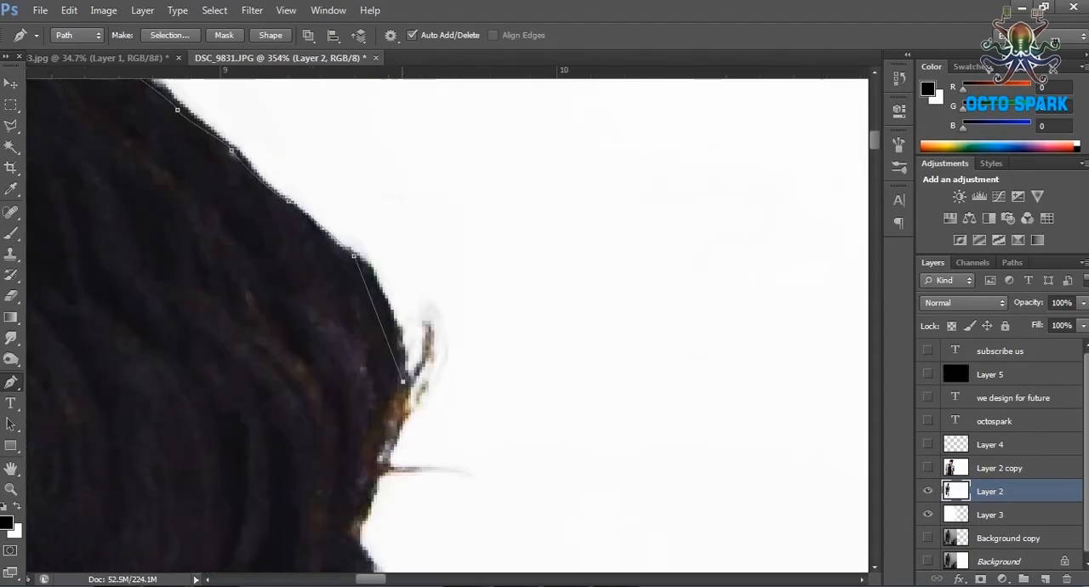
pyautogui.scroll(-10, 408, 255)
pyautogui.click(11, 211)
pyautogui.click(11, 147)
pyautogui.click(11, 147)
pyautogui.moveTo(238, 289); pyautogui.dragTo(242, 230)
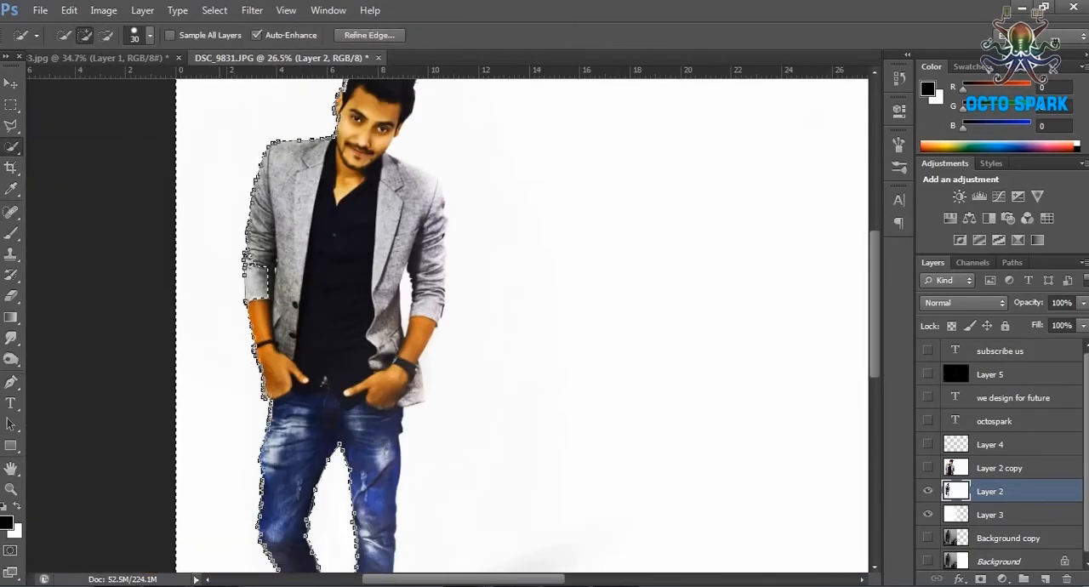
pyautogui.click(11, 105)
pyautogui.hotkey('ctrl', 'd')
# Trace a Pen path around the right-hand ear and down the jawline to the jacket collar.
pyautogui.scroll(8, 425, 94)
pyautogui.click(11, 381)
pyautogui.scroll(9, 357, 94)
pyautogui.scroll(9, 349, 277)
pyautogui.click(360, 182)
pyautogui.click(263, 417)
pyautogui.moveTo(262, 418); pyautogui.dragTo(303, 151)
pyautogui.click(204, 328)
pyautogui.moveTo(155, 376); pyautogui.dragTo(121, 369)
pyautogui.click(124, 409)
pyautogui.moveTo(124, 409); pyautogui.dragTo(271, 187)
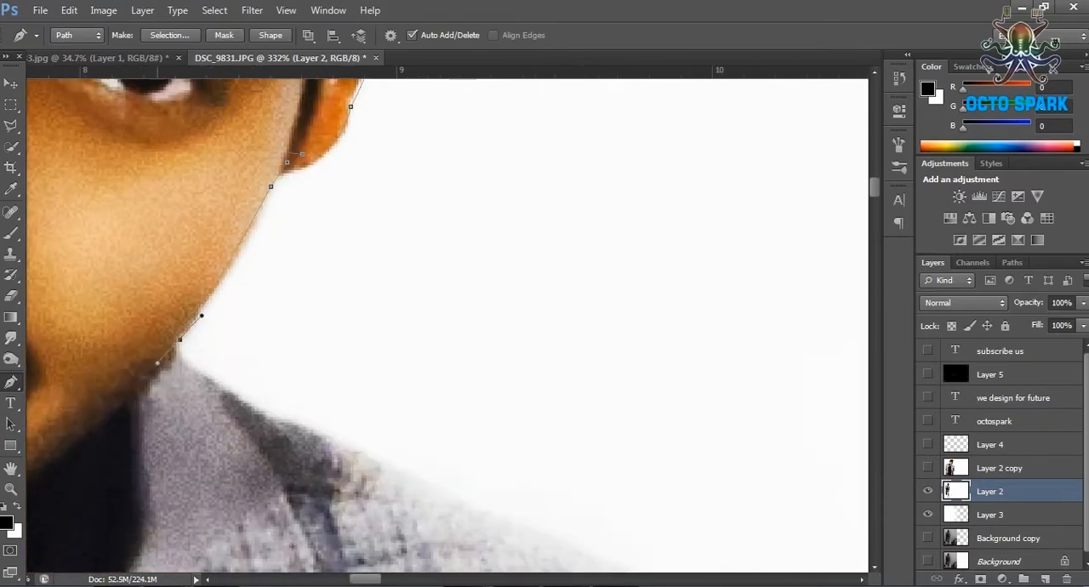
# Extend the path from the collar over the right-hand jacket shoulder to the upper arm.
pyautogui.click(316, 423)
pyautogui.moveTo(315, 422); pyautogui.dragTo(184, 304)
pyautogui.moveTo(503, 457); pyautogui.dragTo(145, 105)
pyautogui.click(342, 219)
pyautogui.moveTo(394, 275); pyautogui.dragTo(399, 306)
pyautogui.moveTo(412, 397); pyautogui.dragTo(422, 414)
pyautogui.moveTo(412, 397); pyautogui.dragTo(262, 176)
# Follow the creased outer edge of the right-hand upper sleeve with the path.
pyautogui.moveTo(284, 269); pyautogui.dragTo(279, 300)
pyautogui.moveTo(329, 471); pyautogui.dragTo(332, 489)
pyautogui.moveTo(329, 471); pyautogui.dragTo(284, 179)
pyautogui.moveTo(246, 325); pyautogui.dragTo(208, 394)
pyautogui.moveTo(246, 326); pyautogui.dragTo(260, 173)
pyautogui.moveTo(234, 294); pyautogui.dragTo(206, 345)
pyautogui.moveTo(275, 406)
pyautogui.mouseDown()
pyautogui.moveTo(275, 421)
pyautogui.moveTo(245, 188)
pyautogui.mouseUp()
pyautogui.moveTo(217, 374); pyautogui.dragTo(207, 375)
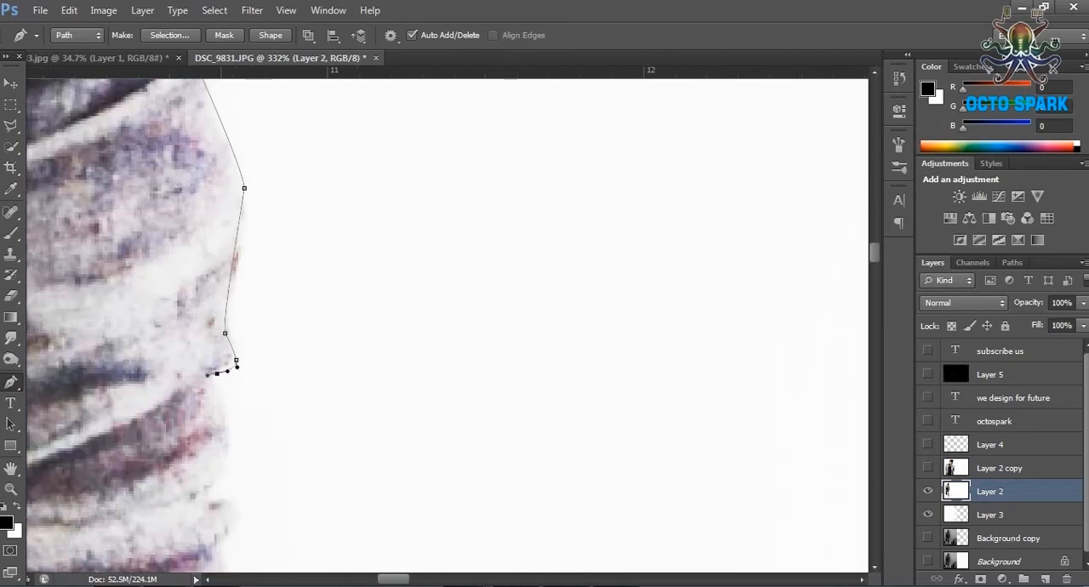
# Continue the path down the right-hand lower sleeve toward the cuff.
pyautogui.click(228, 450)
pyautogui.moveTo(229, 450); pyautogui.dragTo(243, 229)
pyautogui.click(255, 243)
pyautogui.click(229, 394)
pyautogui.moveTo(229, 394); pyautogui.dragTo(231, 126)
pyautogui.click(209, 309)
pyautogui.click(186, 390)
# Continue the Pen path down past the right-hand cuff and hand and along the lower jacket hem to the jeans.
pyautogui.moveTo(127, 507); pyautogui.dragTo(336, 182)
pyautogui.click(189, 456)
pyautogui.moveTo(190, 457); pyautogui.dragTo(298, 195)
pyautogui.click(302, 399)
pyautogui.click(281, 294)
pyautogui.moveTo(302, 399)
pyautogui.mouseDown()
pyautogui.moveTo(262, 173)
pyautogui.moveTo(676, 187)
pyautogui.mouseUp()
pyautogui.click(303, 388)
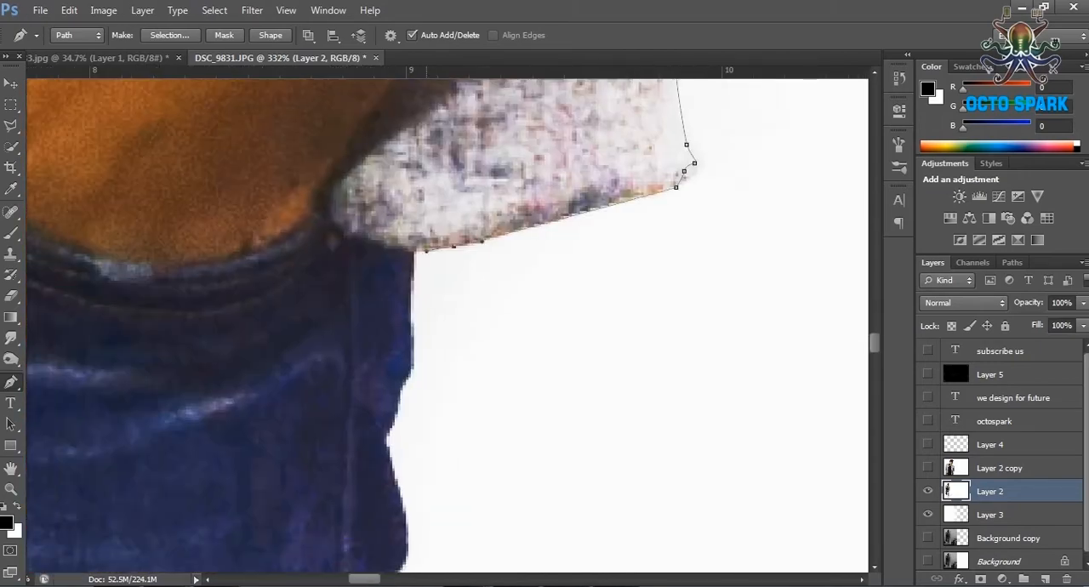
# Trace the path from the jacket hem down the outer edge of the right-hand thigh.
pyautogui.moveTo(454, 246); pyautogui.dragTo(436, 127)
pyautogui.click(369, 316)
pyautogui.moveTo(369, 317); pyautogui.dragTo(364, 125)
pyautogui.moveTo(321, 332)
pyautogui.mouseDown()
pyautogui.moveTo(318, 352)
pyautogui.moveTo(323, 93)
pyautogui.mouseUp()
pyautogui.moveTo(315, 369)
pyautogui.mouseDown()
pyautogui.moveTo(272, 485)
pyautogui.moveTo(274, 171)
pyautogui.mouseUp()
pyautogui.moveTo(280, 158); pyautogui.dragTo(278, 176)
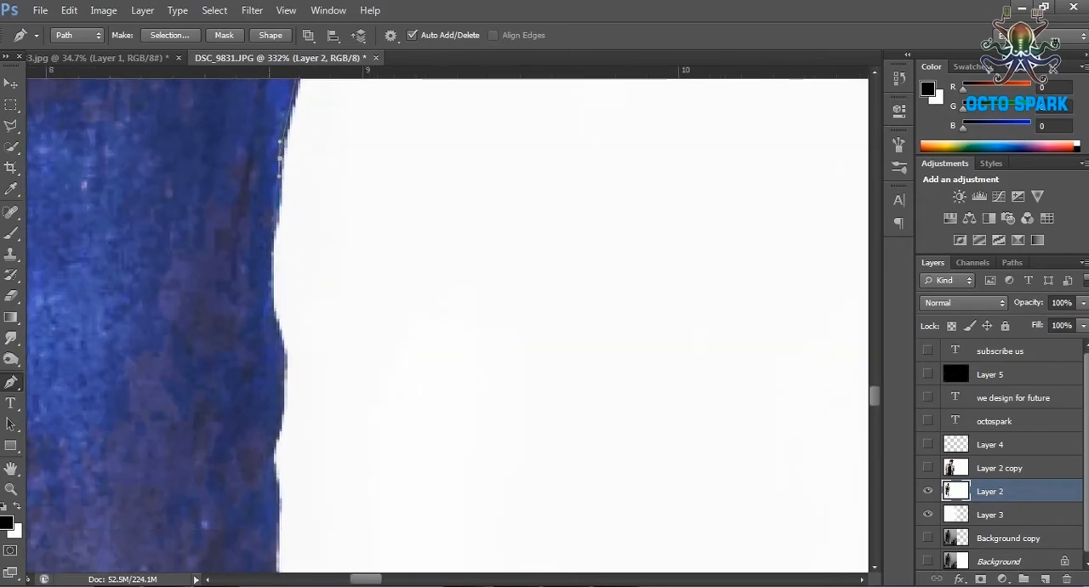
# Follow the wavy outer edge of the jeans around the right-hand knee with the path.
pyautogui.click(275, 450)
pyautogui.moveTo(272, 455); pyautogui.dragTo(275, 195)
pyautogui.moveTo(282, 331); pyautogui.dragTo(273, 353)
pyautogui.moveTo(253, 452)
pyautogui.mouseDown()
pyautogui.moveTo(214, 499)
pyautogui.moveTo(176, 270)
pyautogui.mouseUp()
pyautogui.moveTo(230, 278); pyautogui.dragTo(238, 301)
pyautogui.click(242, 420)
# Extend the path down the right-hand lower leg to the trouser hem above the white shoe.
pyautogui.moveTo(217, 488)
pyautogui.mouseDown()
pyautogui.moveTo(197, 570)
pyautogui.moveTo(340, 144)
pyautogui.mouseUp()
pyautogui.moveTo(253, 519)
pyautogui.mouseDown()
pyautogui.moveTo(311, 246)
pyautogui.moveTo(306, 187)
pyautogui.mouseUp()
pyautogui.click(285, 316)
pyautogui.moveTo(289, 340); pyautogui.dragTo(304, 183)
pyautogui.moveTo(279, 340); pyautogui.dragTo(270, 378)
pyautogui.click(264, 420)
pyautogui.moveTo(256, 437); pyautogui.dragTo(250, 437)
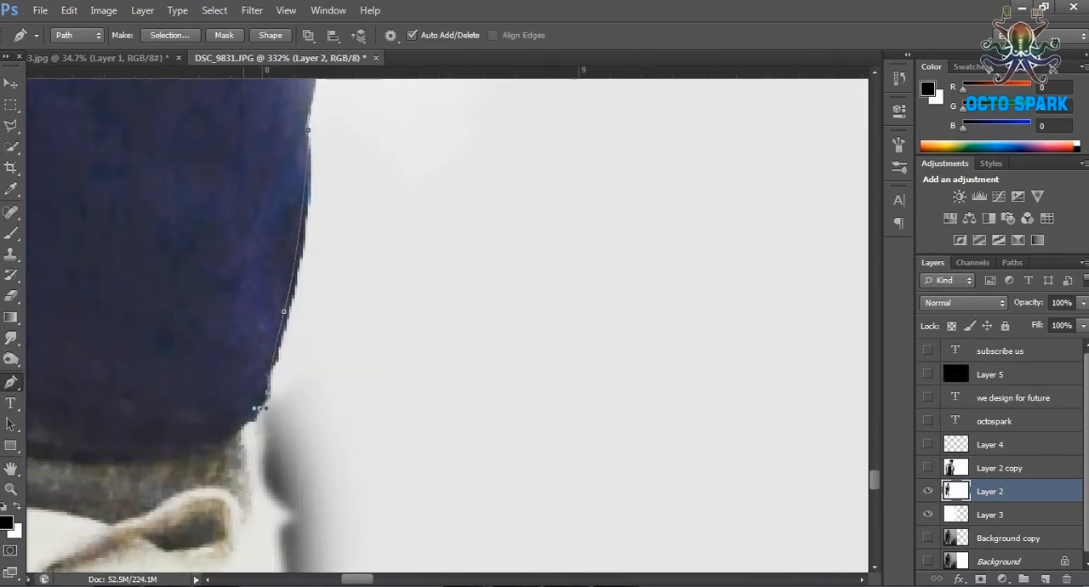
# Trace the path from the trouser hem around the front shoe to finish the figure's outline.
pyautogui.moveTo(272, 511); pyautogui.dragTo(306, 161)
pyautogui.moveTo(311, 309); pyautogui.dragTo(314, 321)
pyautogui.moveTo(323, 476); pyautogui.dragTo(442, 188)
pyautogui.moveTo(454, 274); pyautogui.dragTo(454, 321)
pyautogui.moveTo(450, 476); pyautogui.dragTo(655, 229)
pyautogui.moveTo(335, 413); pyautogui.dragTo(289, 391)
pyautogui.moveTo(209, 301); pyautogui.dragTo(209, 171)
pyautogui.scroll(-5, 527, 261)
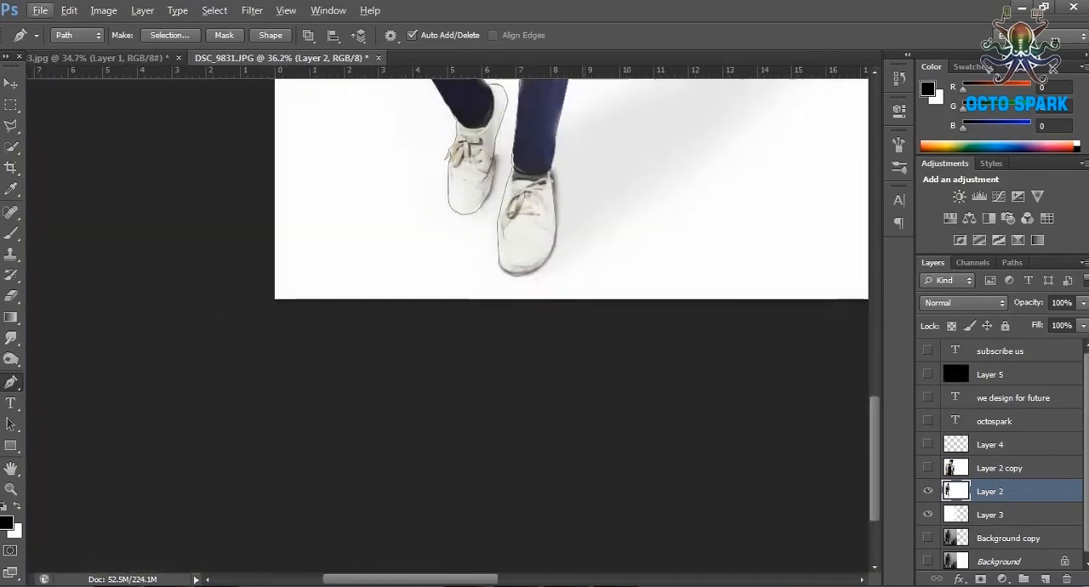
# Convert the path to a selection, copy the figure onto its own layer, and hide Layer 2 and Layer 3.
pyautogui.click(1011, 262)
pyautogui.rightClick(978, 280)
pyautogui.click(627, 170)
pyautogui.click(69, 10)
pyautogui.click(119, 136)
pyautogui.click(933, 262)
pyautogui.click(928, 487)
pyautogui.click(928, 511)
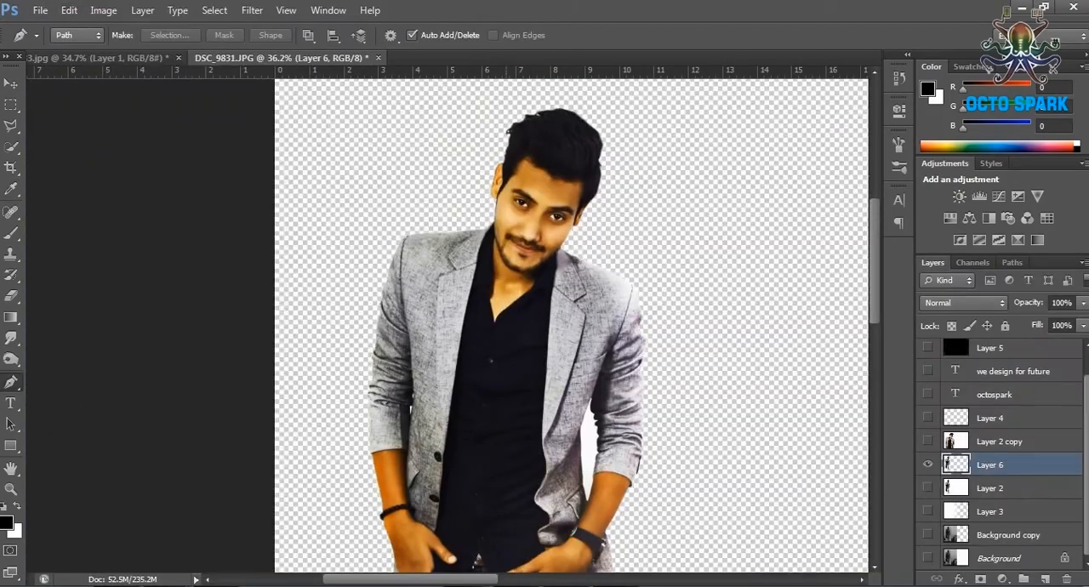
# Trace a Pen path around the white gap between the jacket side and the right-hand sleeve.
pyautogui.scroll(8, 628, 507)
pyautogui.click(437, 412)
pyautogui.click(436, 362)
pyautogui.click(428, 248)
pyautogui.click(427, 160)
pyautogui.moveTo(442, 162); pyautogui.dragTo(442, 295)
pyautogui.click(442, 234)
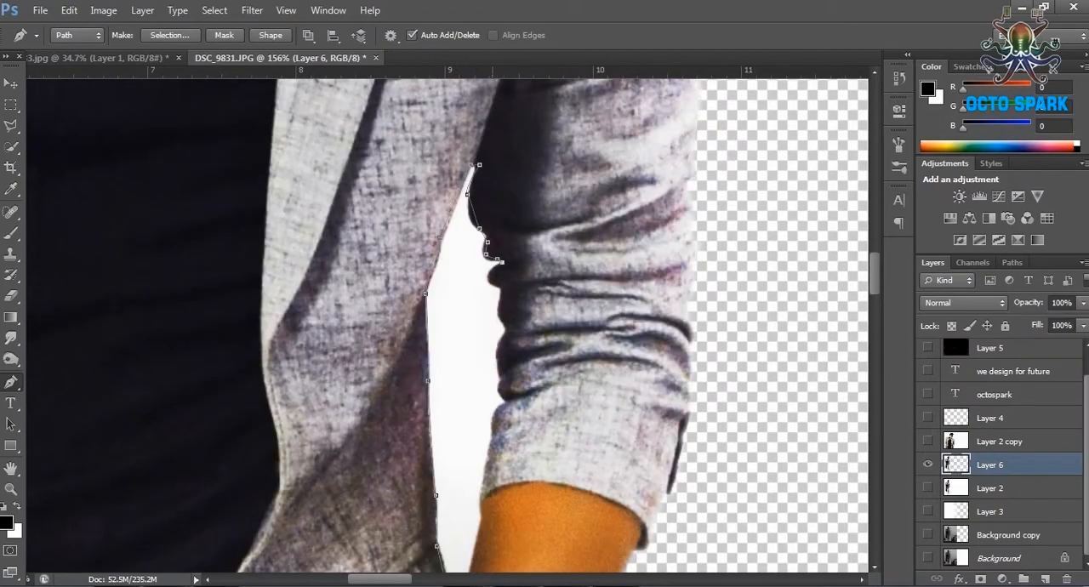
pyautogui.scroll(-5, 450, 323)
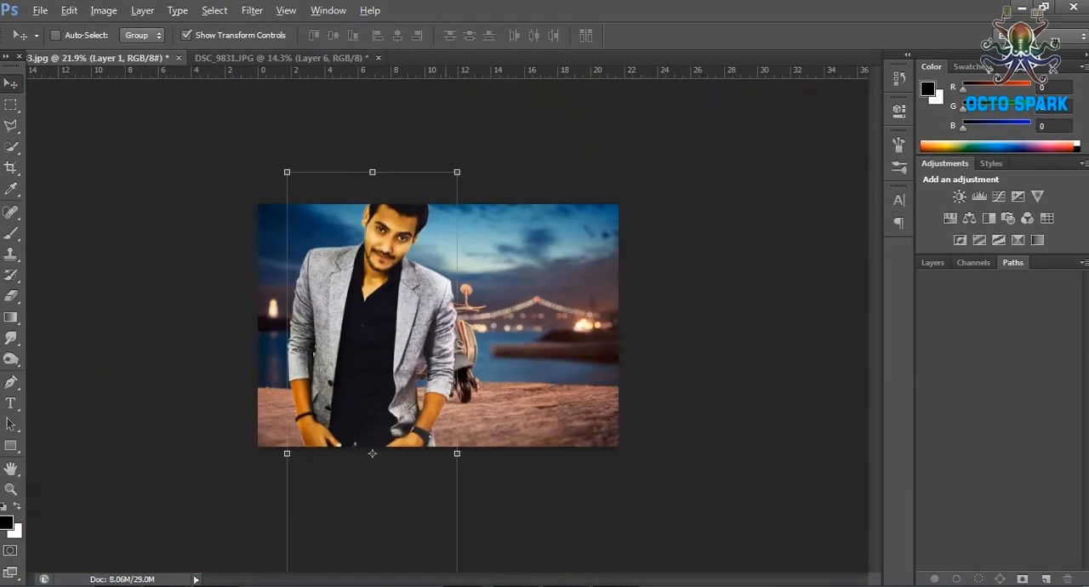
# Scale the cut-out figure in the scooter photo to about 31% width and 28% height and place it before the scooter.
pyautogui.hotkey('ctrl', 't')
pyautogui.moveTo(454, 189); pyautogui.dragTo(382, 410)
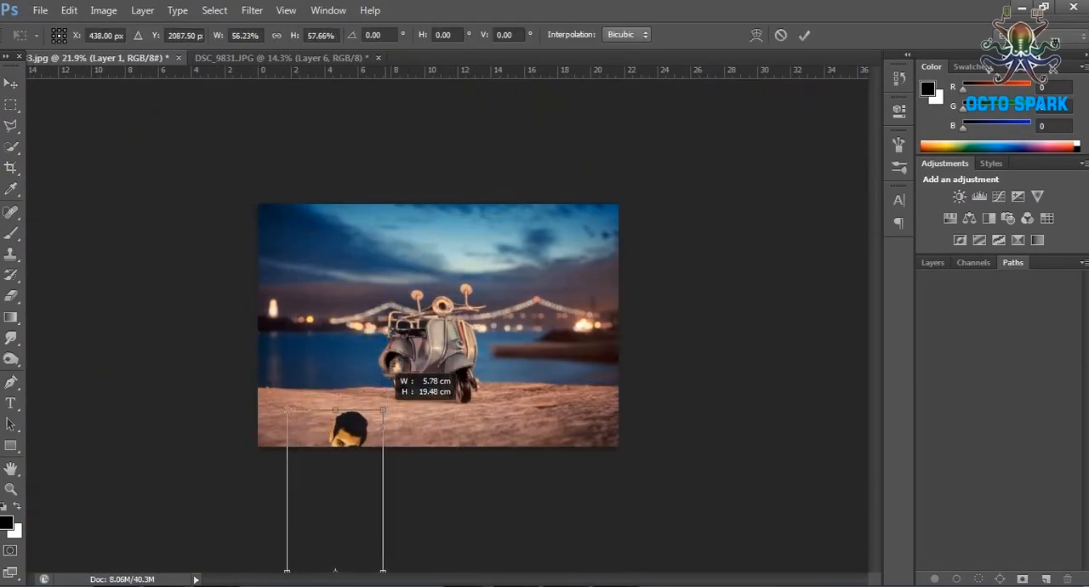
pyautogui.moveTo(392, 346); pyautogui.dragTo(390, 363)
pyautogui.moveTo(366, 399); pyautogui.dragTo(420, 292)
pyautogui.scroll(6, 424, 316)
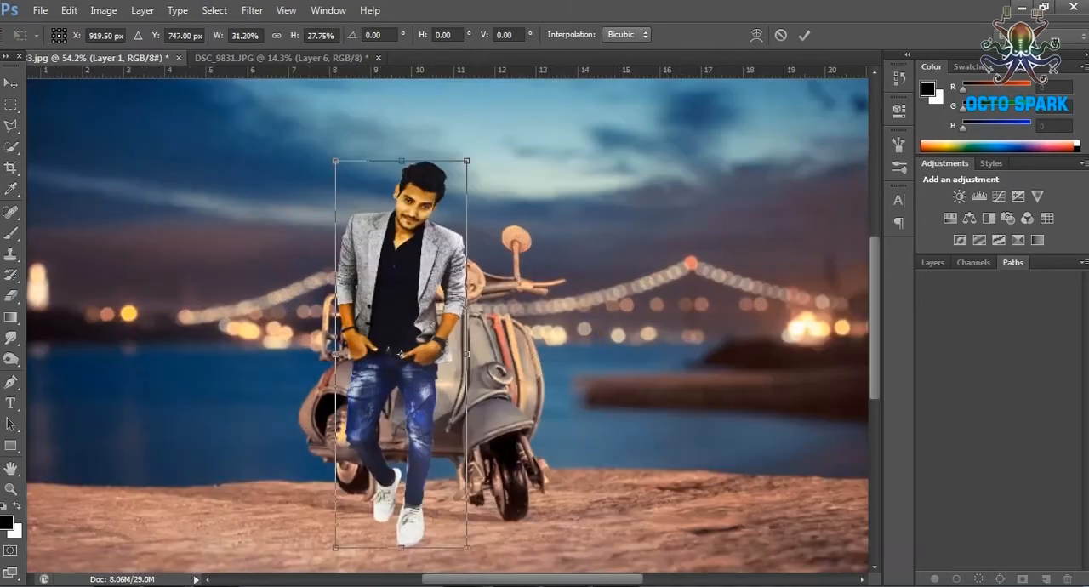
# Fine-tune the figure's scale and position so he stands beside the scooter's seat, and apply the transform.
pyautogui.moveTo(482, 129); pyautogui.dragTo(455, 172)
pyautogui.moveTo(430, 263); pyautogui.dragTo(398, 202)
pyautogui.moveTo(291, 534); pyautogui.dragTo(284, 556)
pyautogui.moveTo(351, 452); pyautogui.dragTo(361, 458)
pyautogui.moveTo(294, 113); pyautogui.dragTo(280, 77)
pyautogui.moveTo(333, 181); pyautogui.dragTo(338, 187)
pyautogui.scroll(-3, 338, 187)
pyautogui.moveTo(352, 232); pyautogui.dragTo(351, 252)
pyautogui.scroll(2, 350, 253)
pyautogui.scroll(2, 350, 253)
pyautogui.press('Return')
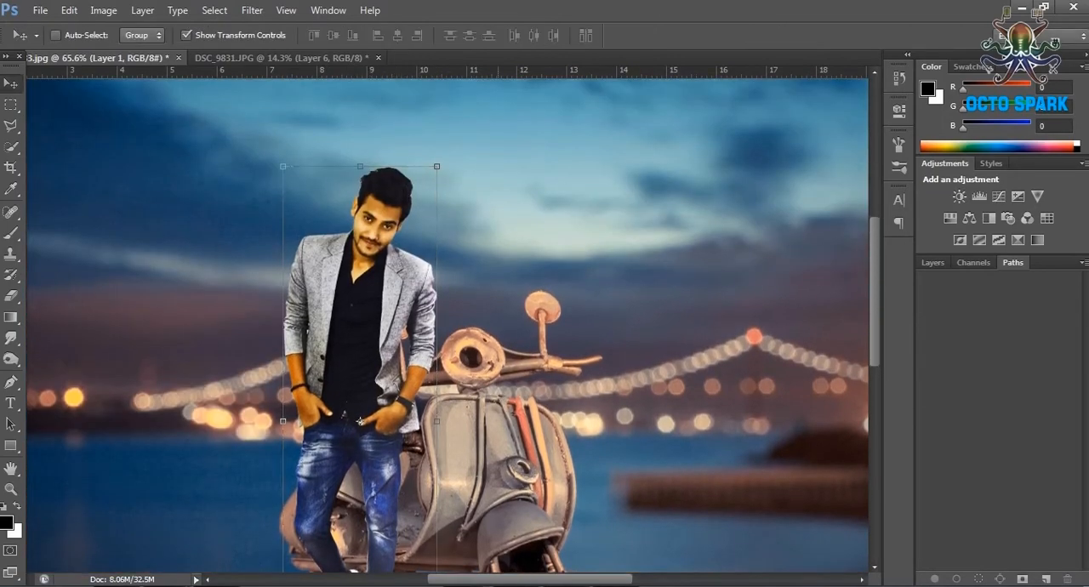
# Duplicate Layer 1 as Layer 1 copy and hide the original layer.
pyautogui.hotkey('ctrl', '0')
pyautogui.scroll(4, 376, 327)
pyautogui.scroll(2, 310, 451)
pyautogui.click(932, 262)
pyautogui.rightClick(986, 350)
pyautogui.click(842, 80)
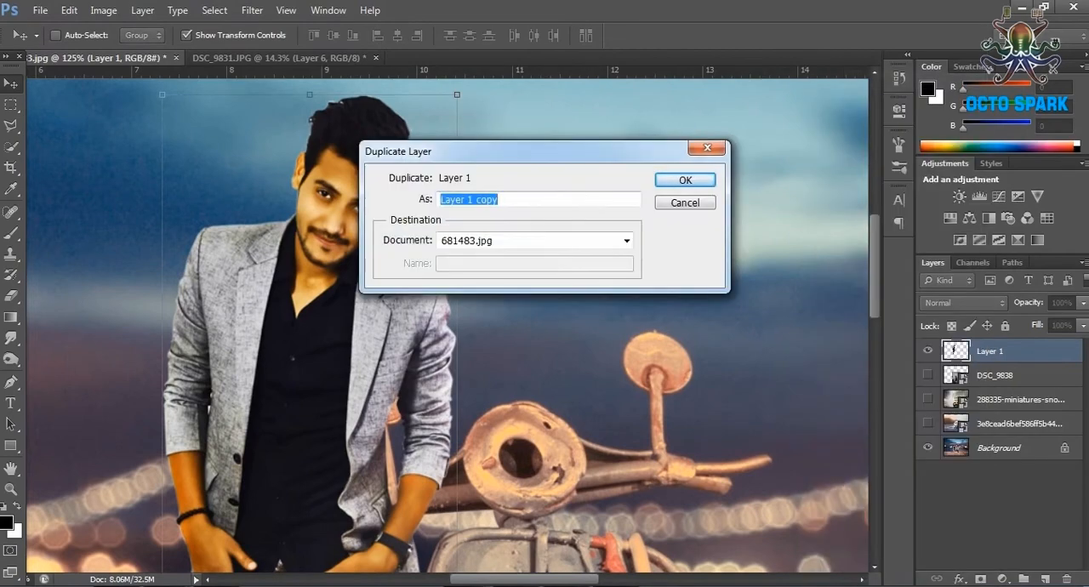
pyautogui.press('Return')
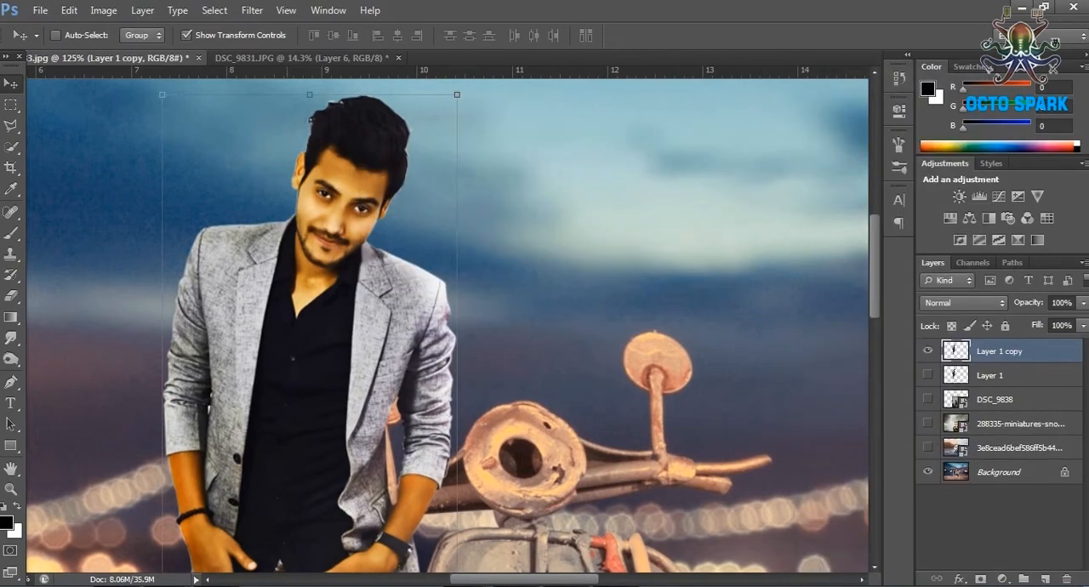
# Apply a Hue/Saturation adjustment with Hue -14 to Layer 1 copy.
pyautogui.click(103, 10)
pyautogui.moveTo(128, 49)
pyautogui.click(323, 136)
pyautogui.moveTo(738, 216); pyautogui.dragTo(726, 216)
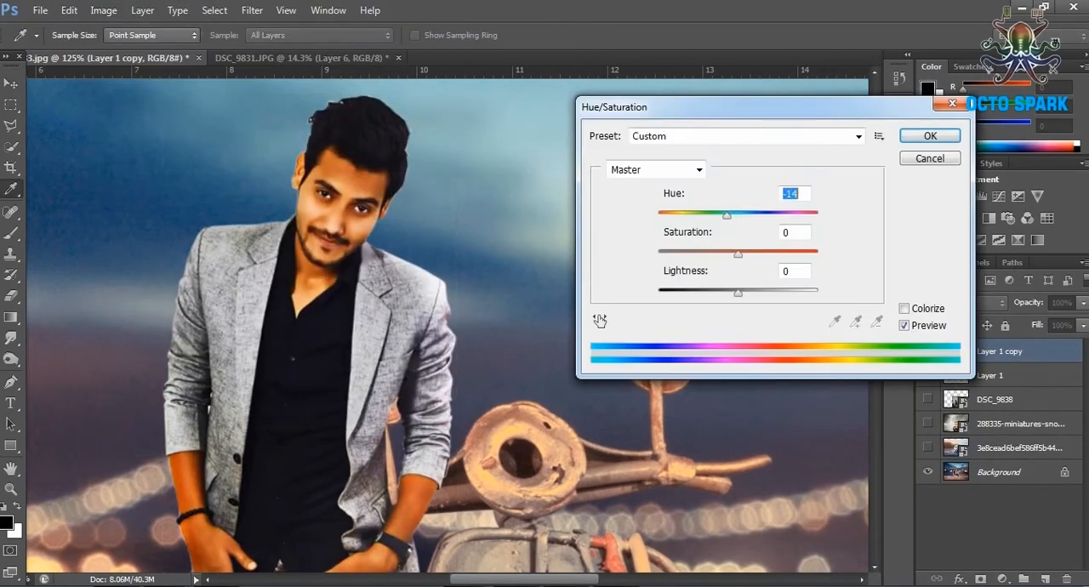
pyautogui.click(930, 136)
# Apply a Curves adjustment to Layer 1 copy.
pyautogui.click(102, 10)
pyautogui.moveTo(128, 50)
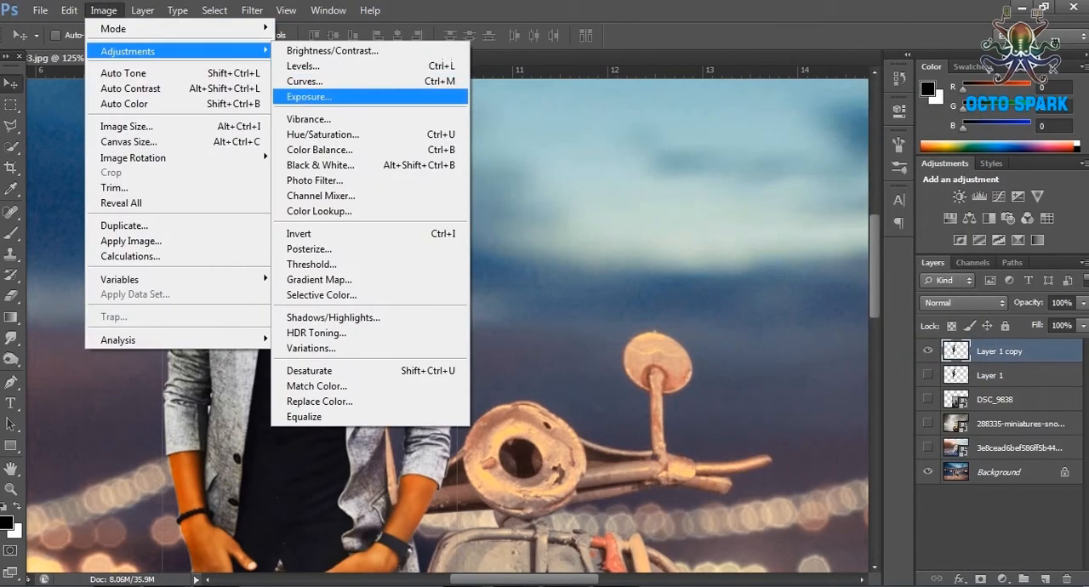
pyautogui.click(304, 82)
pyautogui.moveTo(892, 305); pyautogui.dragTo(921, 301)
pyautogui.click(1049, 176)
# Brush over the figure's face and jacket shoulders on Layer 1 copy with the Dodge tool.
pyautogui.scroll(-5, 416, 308)
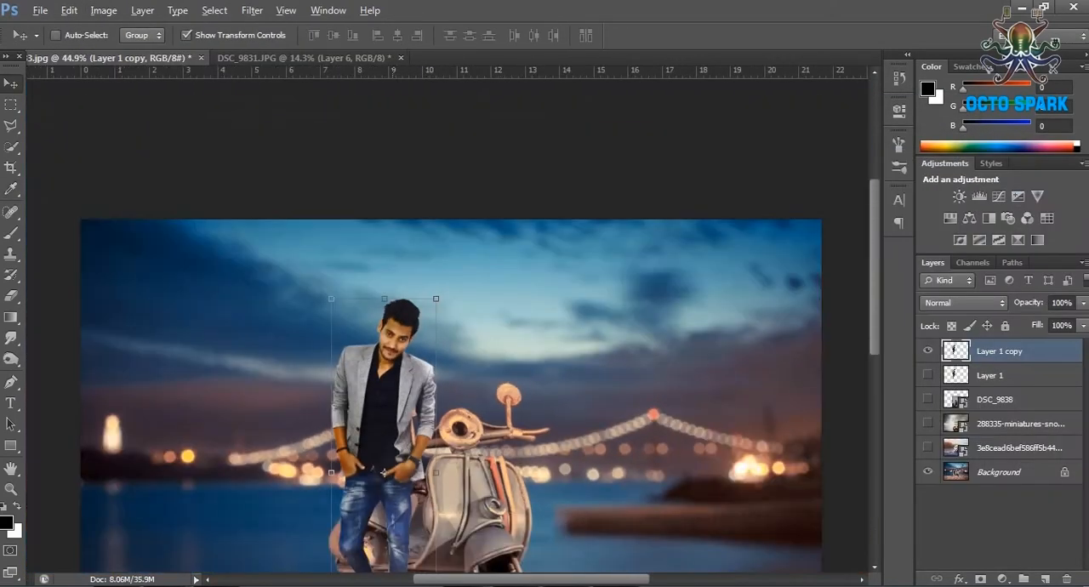
pyautogui.scroll(-3, 415, 306)
pyautogui.scroll(2, 414, 306)
pyautogui.scroll(3, 412, 306)
pyautogui.rightClick(11, 359)
pyautogui.click(75, 356)
pyautogui.moveTo(425, 204); pyautogui.dragTo(426, 211)
pyautogui.moveTo(378, 126)
pyautogui.mouseDown()
pyautogui.moveTo(369, 146)
pyautogui.moveTo(305, 181)
pyautogui.moveTo(314, 175)
pyautogui.mouseUp()
# Set the Dodge tool to Highlights at 22% exposure and brighten the figure's jacket, arms, jeans and face.
pyautogui.click(188, 35)
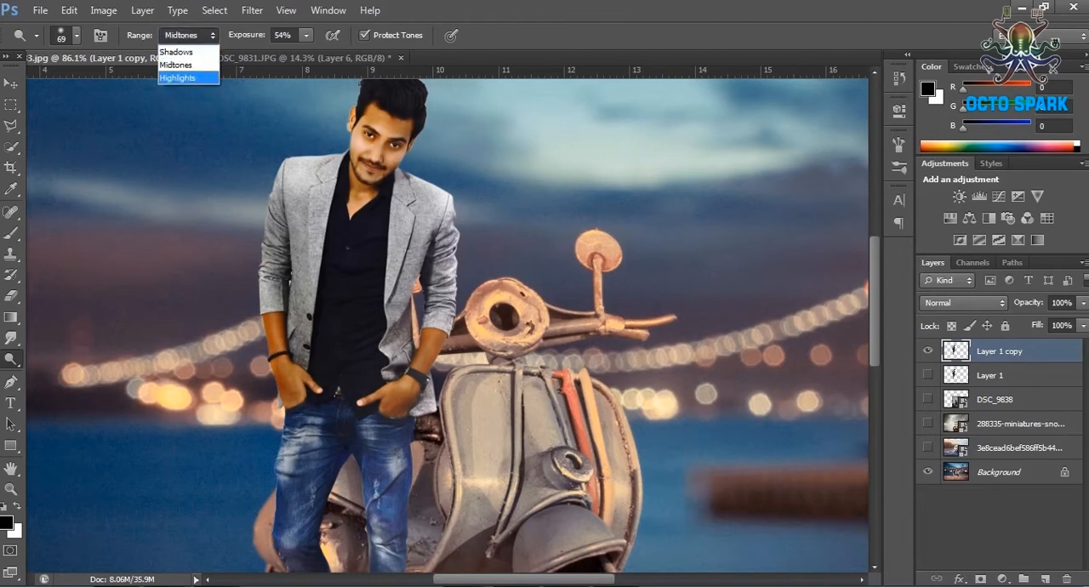
pyautogui.click(182, 75)
pyautogui.click(305, 35)
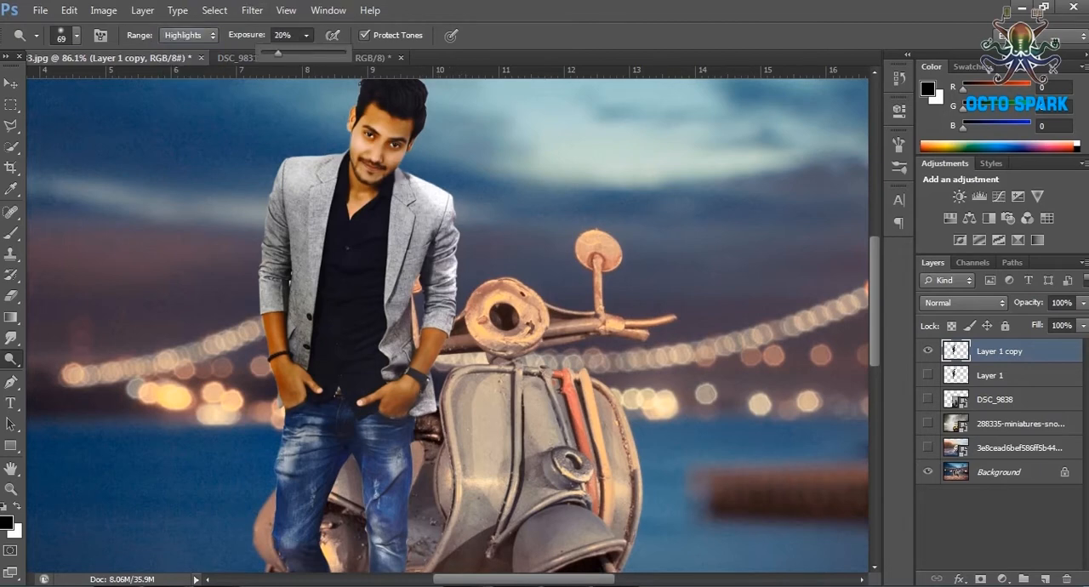
pyautogui.moveTo(278, 53); pyautogui.dragTo(279, 52)
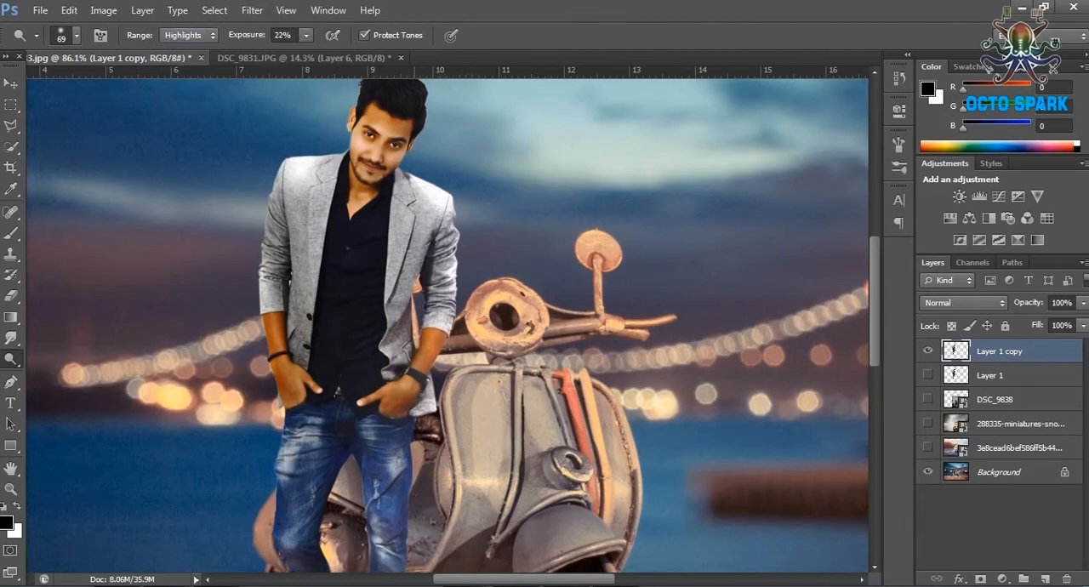
pyautogui.click(416, 200)
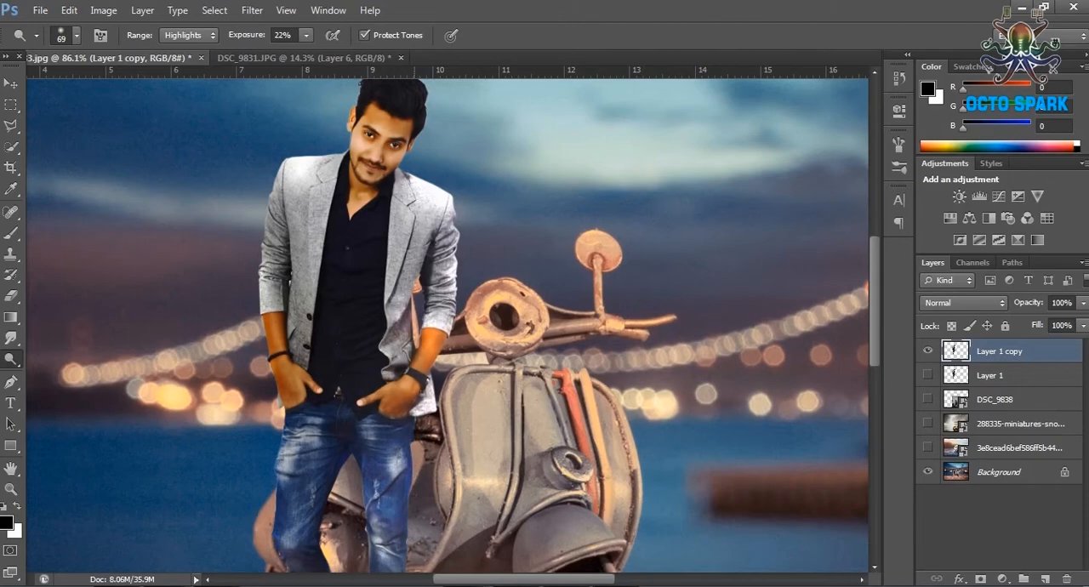
pyautogui.click(387, 143)
pyautogui.scroll(2, 400, 153)
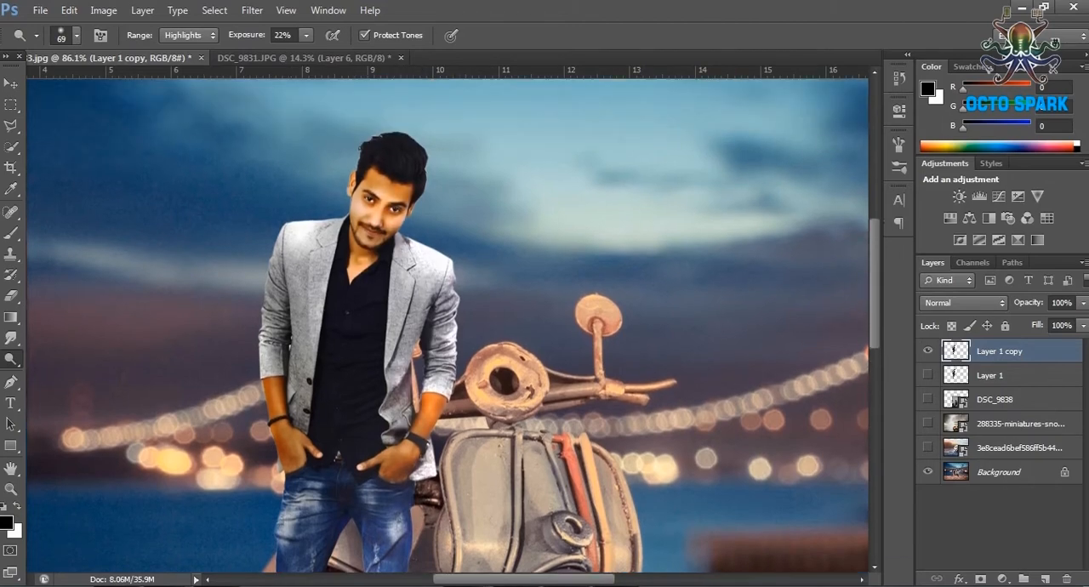
pyautogui.scroll(-5, 436, 285)
pyautogui.scroll(-7, 436, 285)
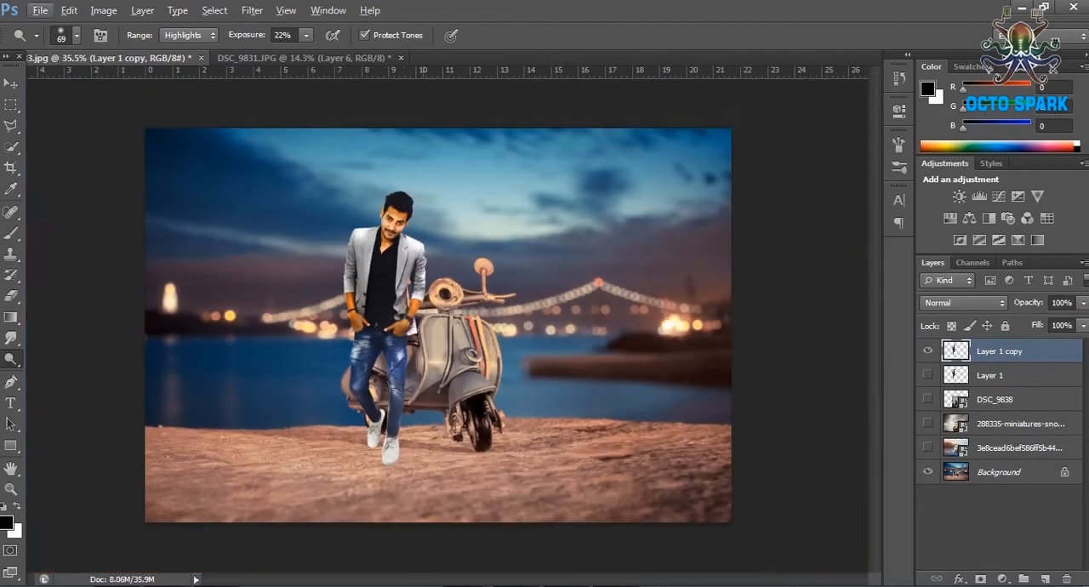
# Set the blend mode of Layer 1 copy to Lighter Color and make Layer 1 visible beneath it.
pyautogui.scroll(4, 436, 284)
pyautogui.click(963, 303)
pyautogui.click(942, 212)
pyautogui.scroll(-7, 963, 303)
pyautogui.scroll(5, 963, 303)
pyautogui.scroll(4, 963, 303)
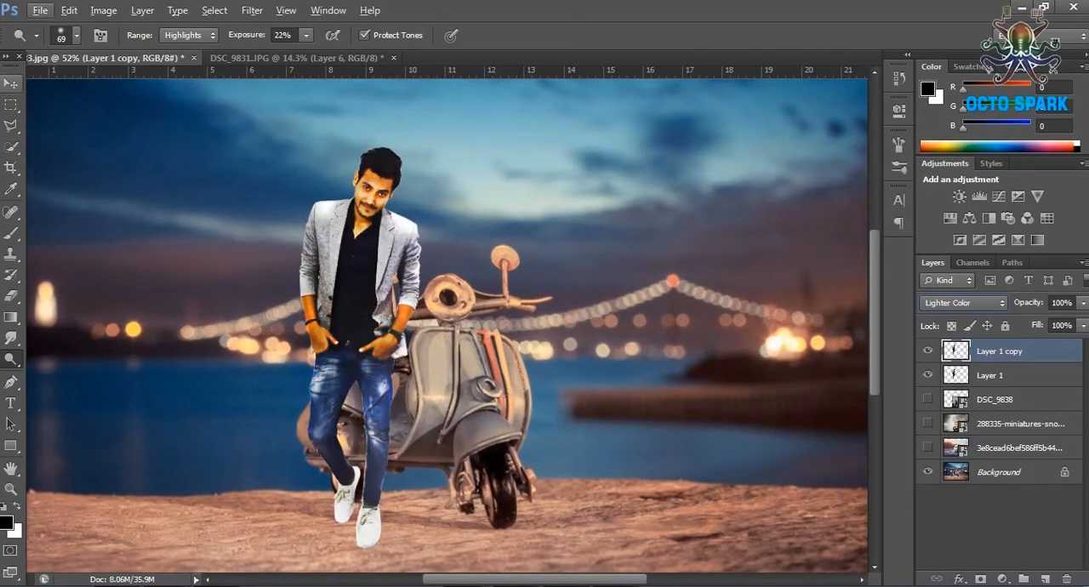
# Add a new layer and trace a cast-shadow shape with the Pen tool from the shoes across the ground to the left.
pyautogui.click(11, 104)
pyautogui.scroll(-6, 438, 315)
pyautogui.scroll(2, 438, 315)
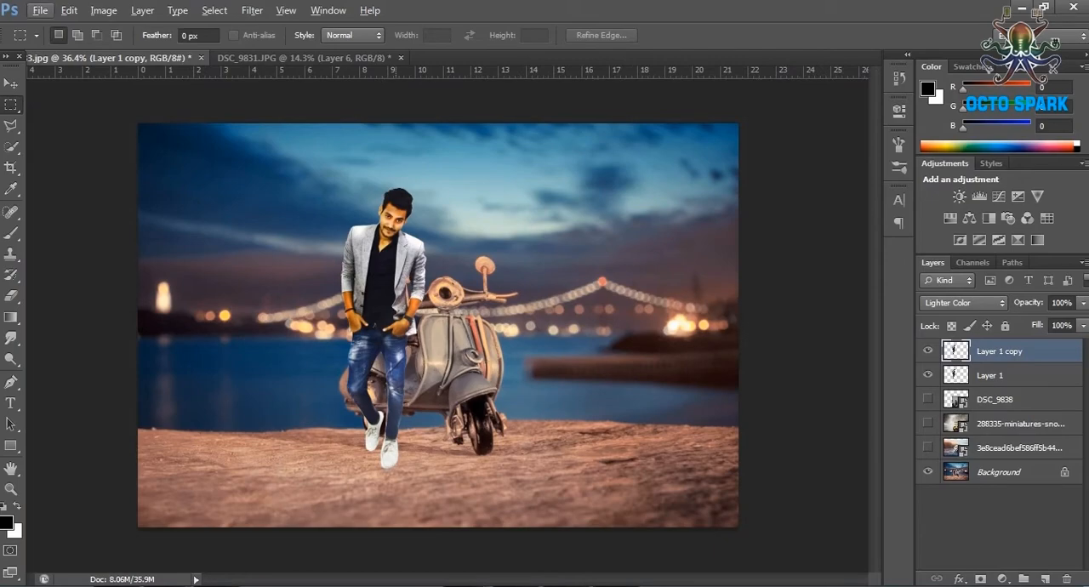
pyautogui.click(1045, 578)
pyautogui.scroll(9, 396, 412)
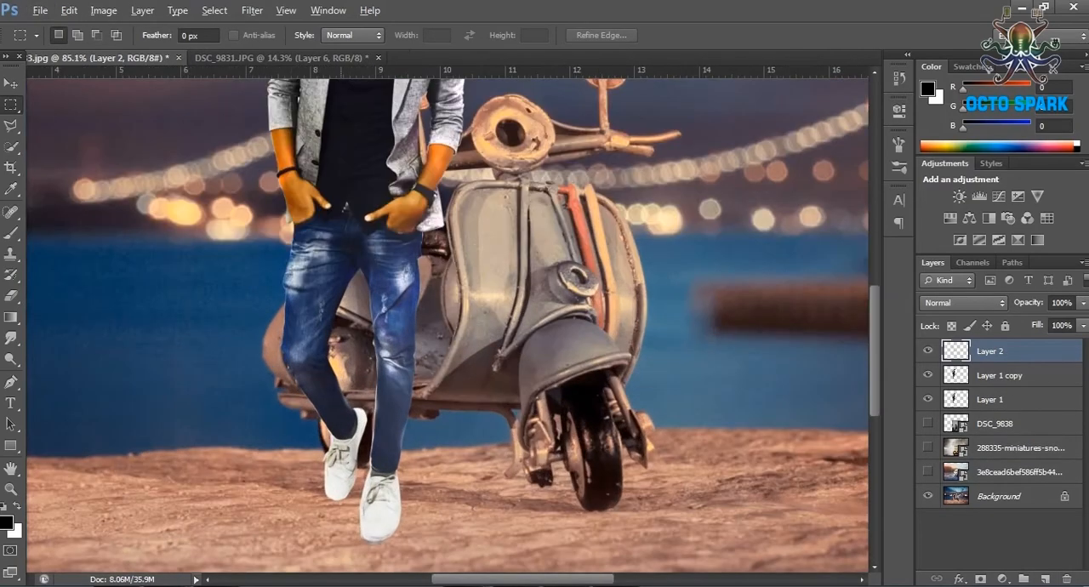
pyautogui.click(11, 126)
pyautogui.press('p')
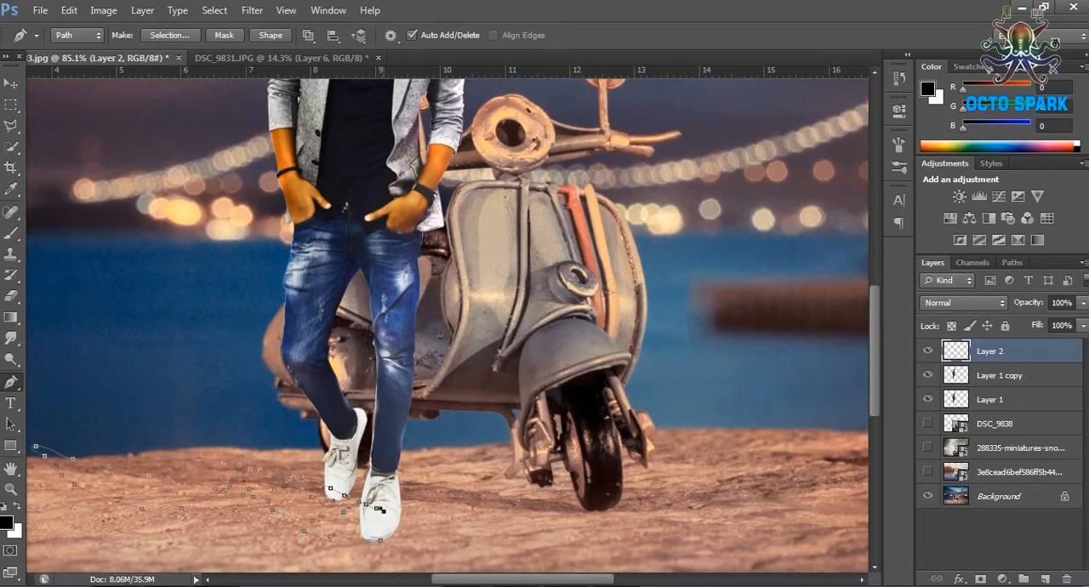
# Convert the shadow path into a new anti-aliased selection with a 0.7 pixel feather radius.
pyautogui.press('s')
pyautogui.press('b')
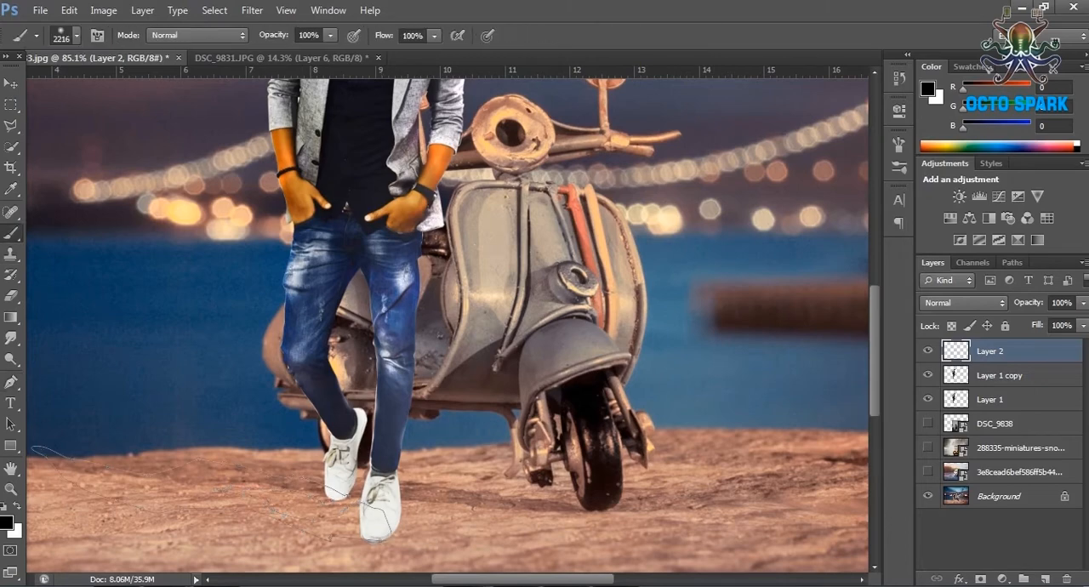
pyautogui.click(1012, 263)
pyautogui.rightClick(978, 281)
pyautogui.click(980, 336)
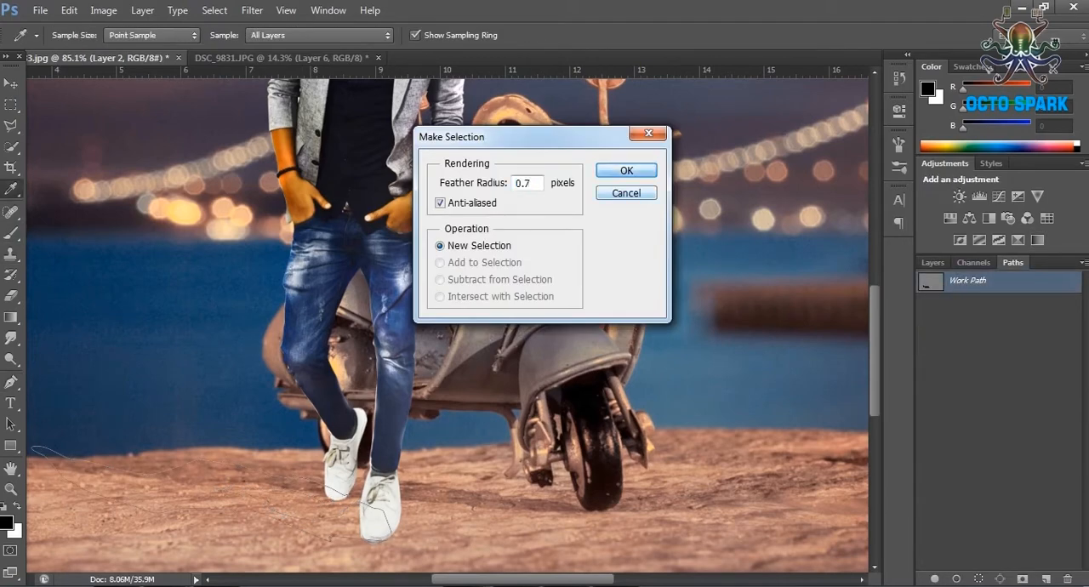
pyautogui.press('Return')
# Paint the shadow selection black with a size 53 brush and clear the selection.
pyautogui.click(77, 35)
pyautogui.doubleClick(147, 65)
pyautogui.write('53')
pyautogui.moveTo(102, 487)
pyautogui.mouseDown()
pyautogui.moveTo(85, 478)
pyautogui.moveTo(366, 521)
pyautogui.moveTo(230, 489)
pyautogui.moveTo(124, 500)
pyautogui.mouseUp()
pyautogui.click(10, 105)
pyautogui.hotkey('ctrl', 'd')
# Move the shadow layer below Layer 1 copy and reduce its opacity to 20%.
pyautogui.click(933, 263)
pyautogui.moveTo(990, 351); pyautogui.dragTo(990, 376)
pyautogui.click(1083, 303)
pyautogui.moveTo(1082, 321); pyautogui.dragTo(1017, 321)
pyautogui.click(11, 126)
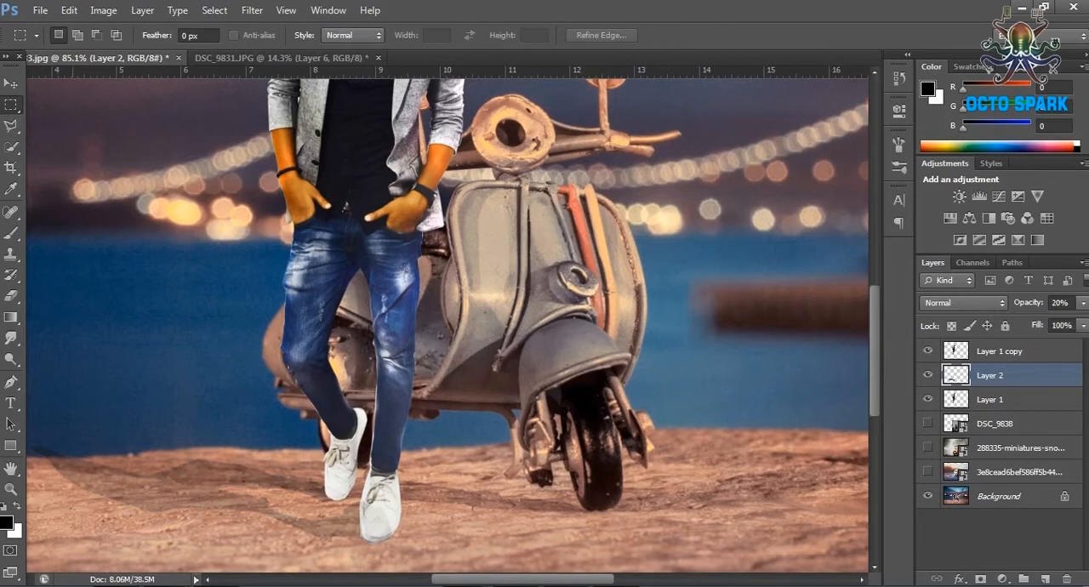
# Lower the opacity of the shadow on Layer 2 a little further.
pyautogui.click(10, 489)
pyautogui.press('e')
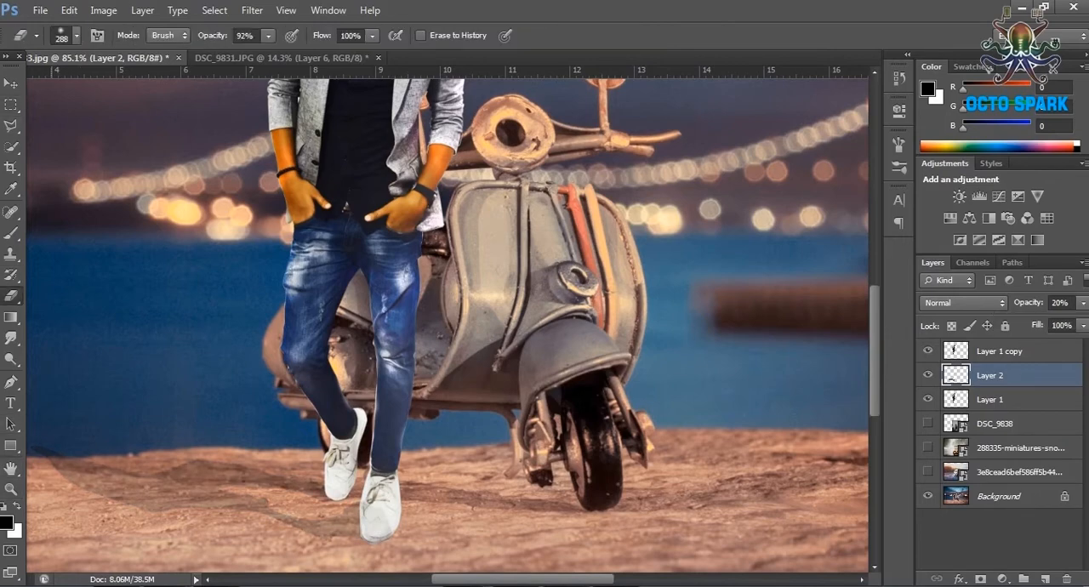
pyautogui.press('z')
pyautogui.click(78, 35)
pyautogui.click(173, 285)
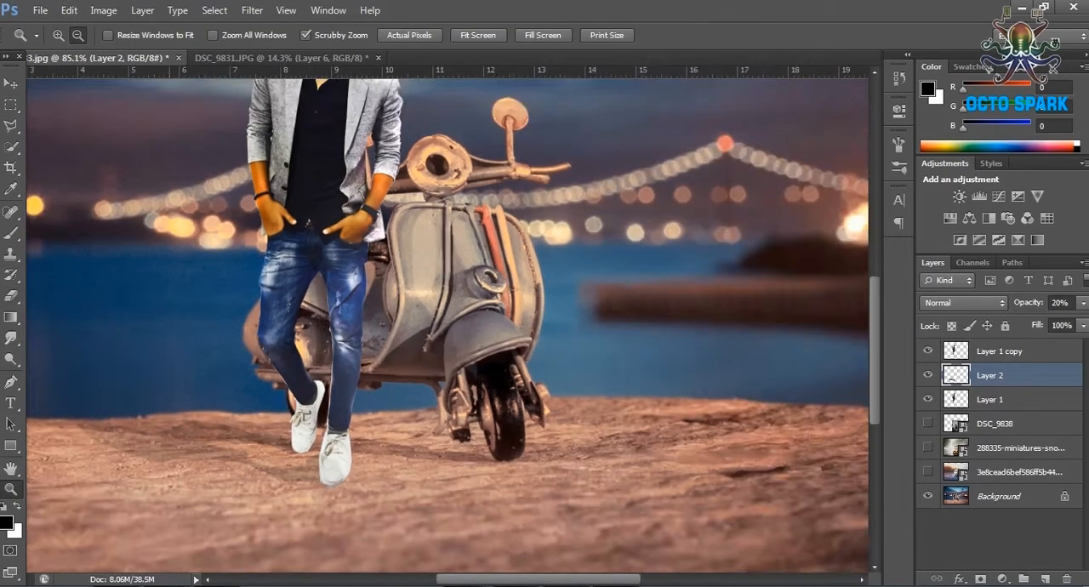
pyautogui.click(174, 285)
pyautogui.click(1083, 302)
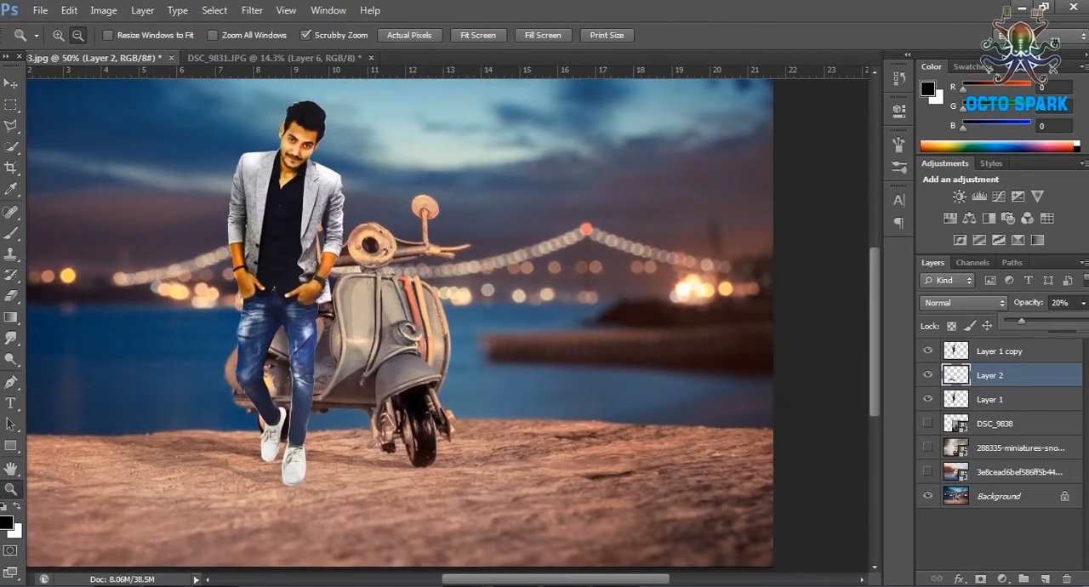
pyautogui.moveTo(1027, 321)
pyautogui.mouseDown()
pyautogui.moveTo(1041, 321)
pyautogui.moveTo(1012, 321)
pyautogui.mouseUp()
# Change the blend mode of Layer 1 copy, hide that layer, and make Layer 1 the active layer.
pyautogui.moveTo(262, 339); pyautogui.dragTo(400, 338)
pyautogui.click(1000, 351)
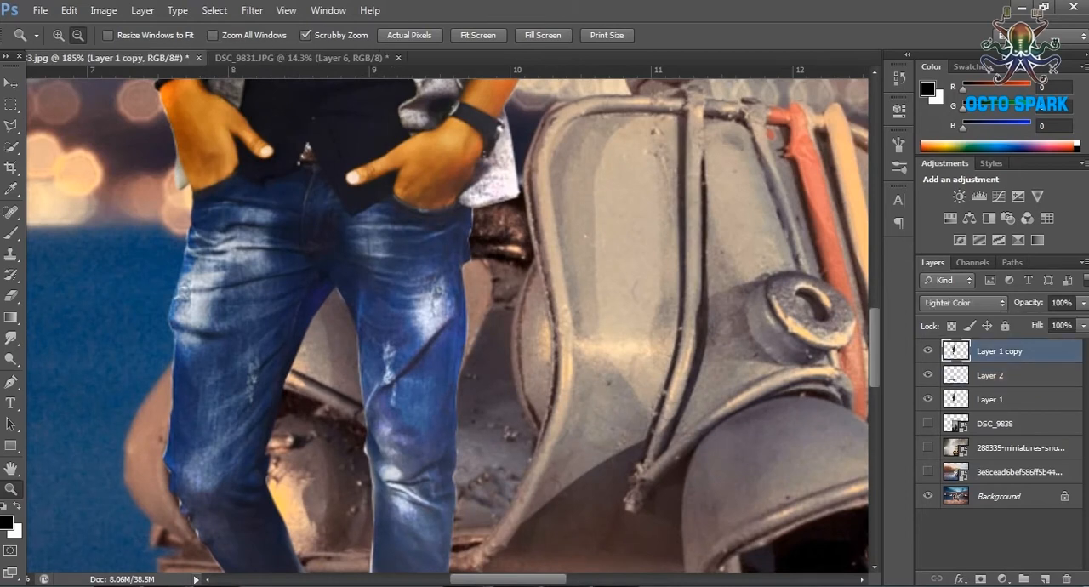
pyautogui.click(962, 302)
pyautogui.click(962, 342)
pyautogui.click(999, 399)
pyautogui.click(927, 350)
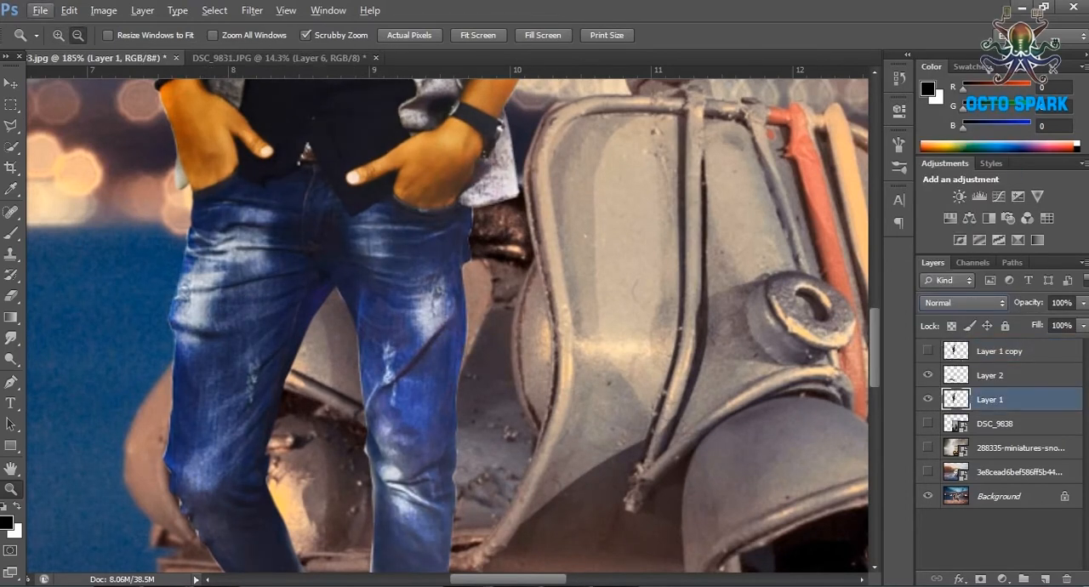
# Set the Eraser to size 57 and trim the outer edge of the jeans at the thigh on Layer 1.
pyautogui.press('e')
pyautogui.click(77, 35)
pyautogui.press('Return')
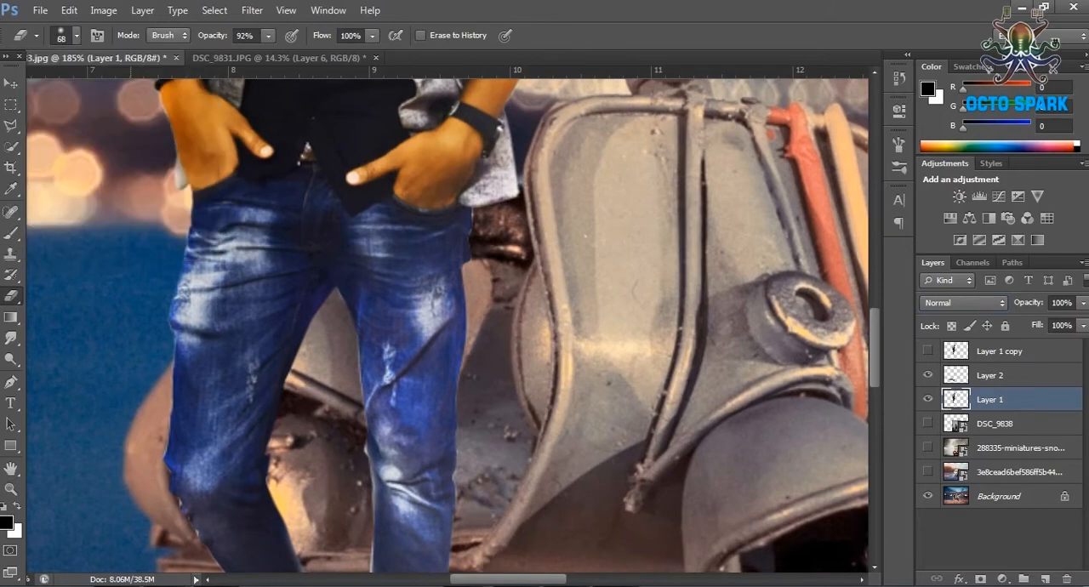
pyautogui.click(77, 35)
pyautogui.moveTo(70, 86); pyautogui.dragTo(63, 87)
pyautogui.click(175, 310)
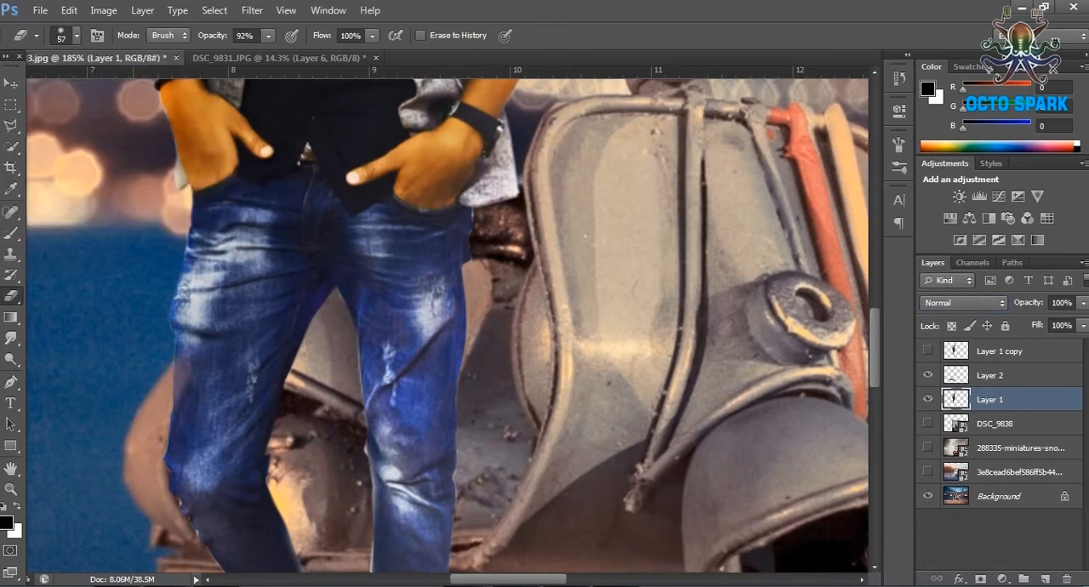
# Check the figure's cut-out edges from shoes to shoulders and erase along the outer edge of the jacket sleeve.
pyautogui.scroll(-3, 447, 323)
pyautogui.scroll(-3, 446, 323)
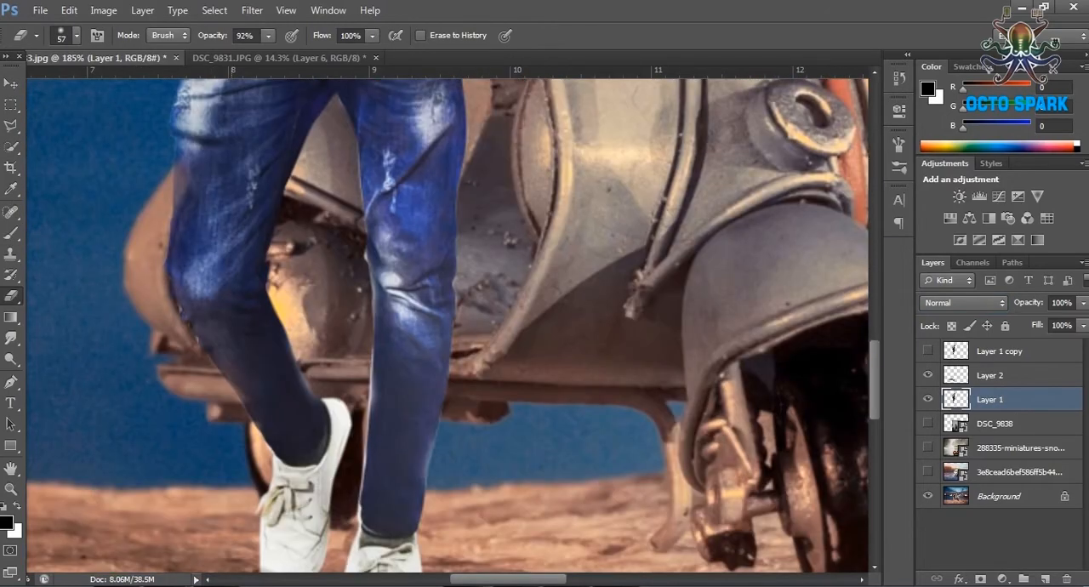
pyautogui.scroll(2, 447, 323)
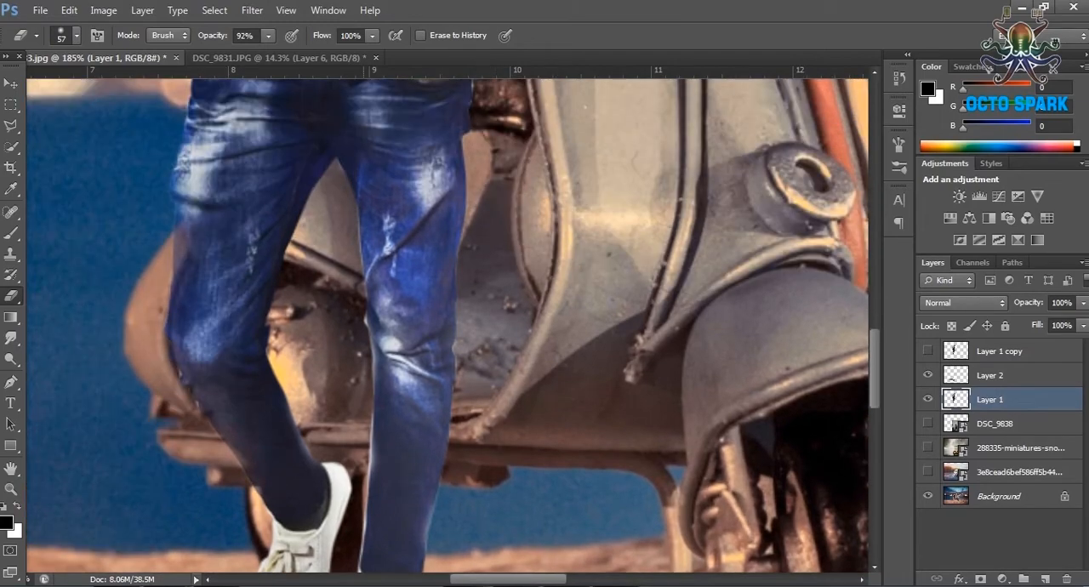
pyautogui.scroll(-3, 447, 323)
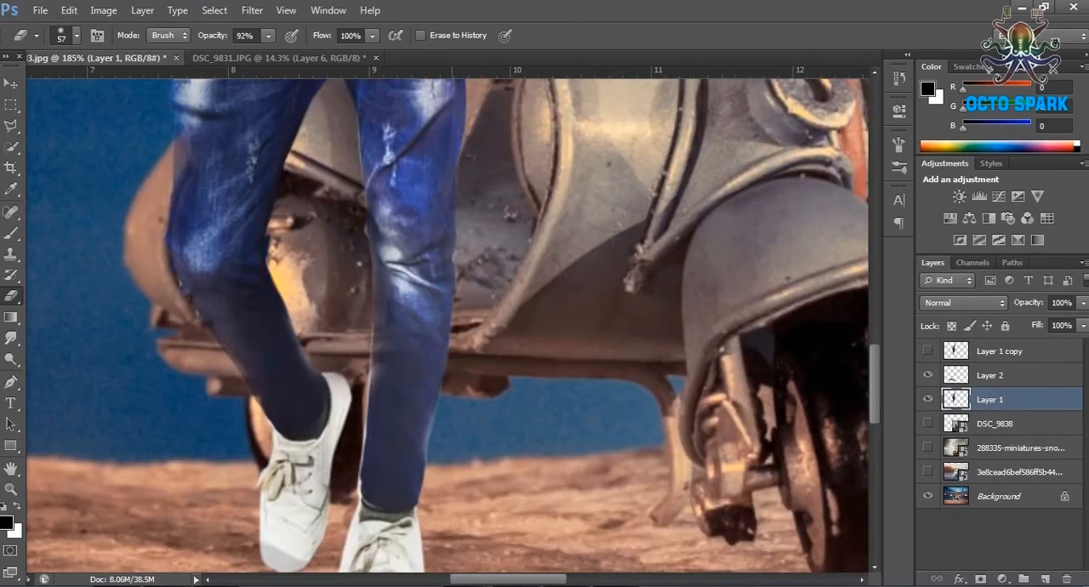
pyautogui.scroll(10, 446, 324)
pyautogui.scroll(5, 447, 323)
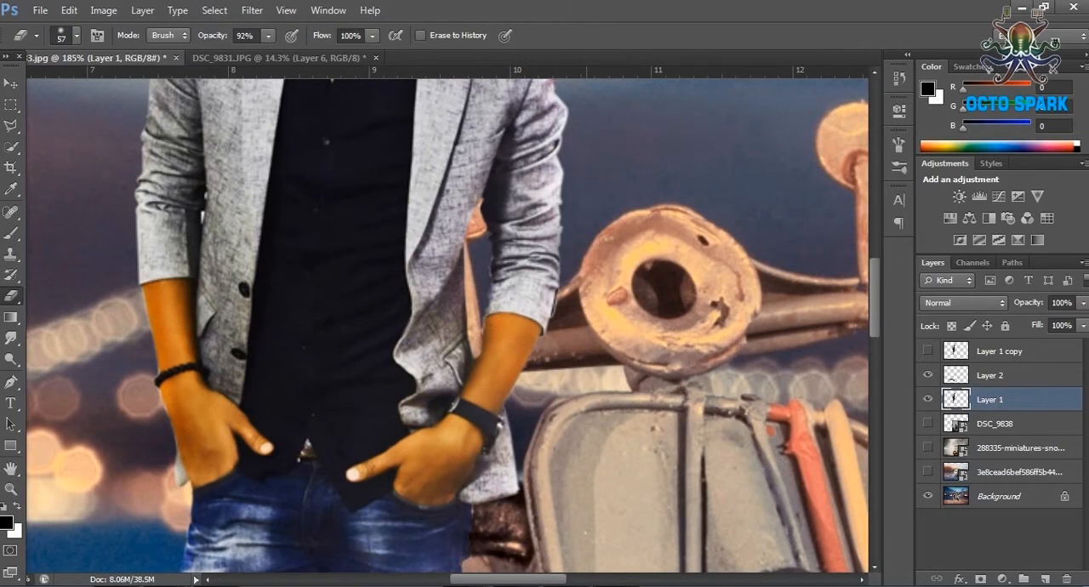
pyautogui.scroll(5, 446, 323)
pyautogui.click(140, 165)
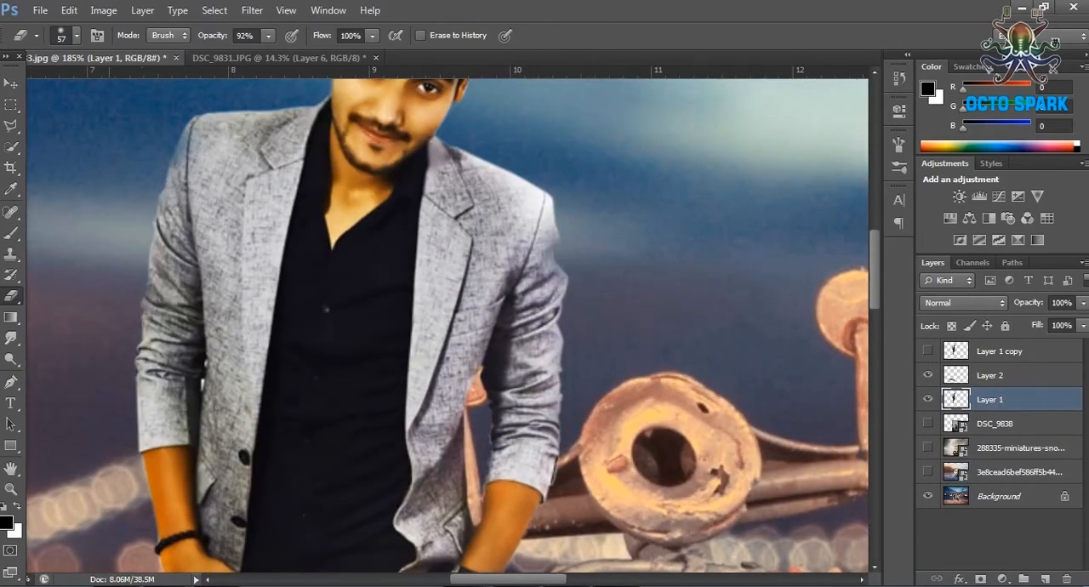
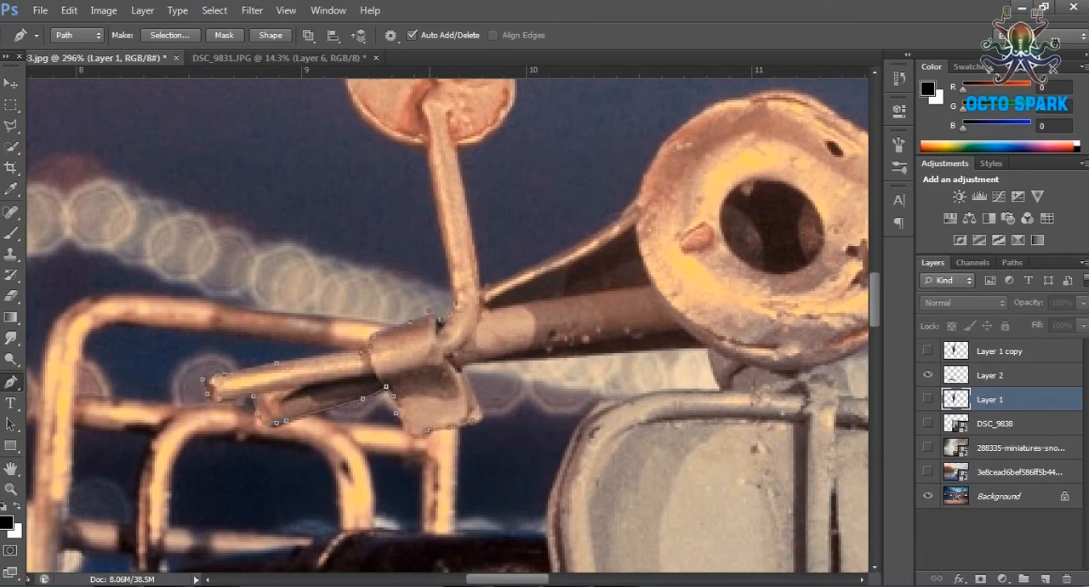
# Complete the Pen path around the scooter's round mirror and down its stem to the handlebar.
pyautogui.scroll(4, 430, 167)
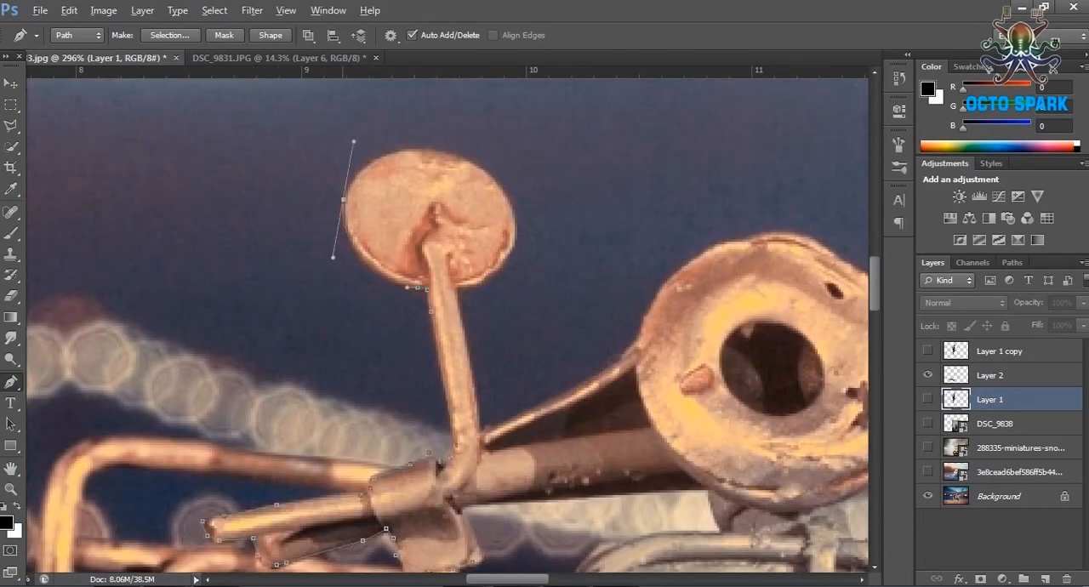
pyautogui.moveTo(599, 263); pyautogui.dragTo(630, 327)
pyautogui.scroll(2, 418, 164)
pyautogui.moveTo(471, 152); pyautogui.dragTo(602, 186)
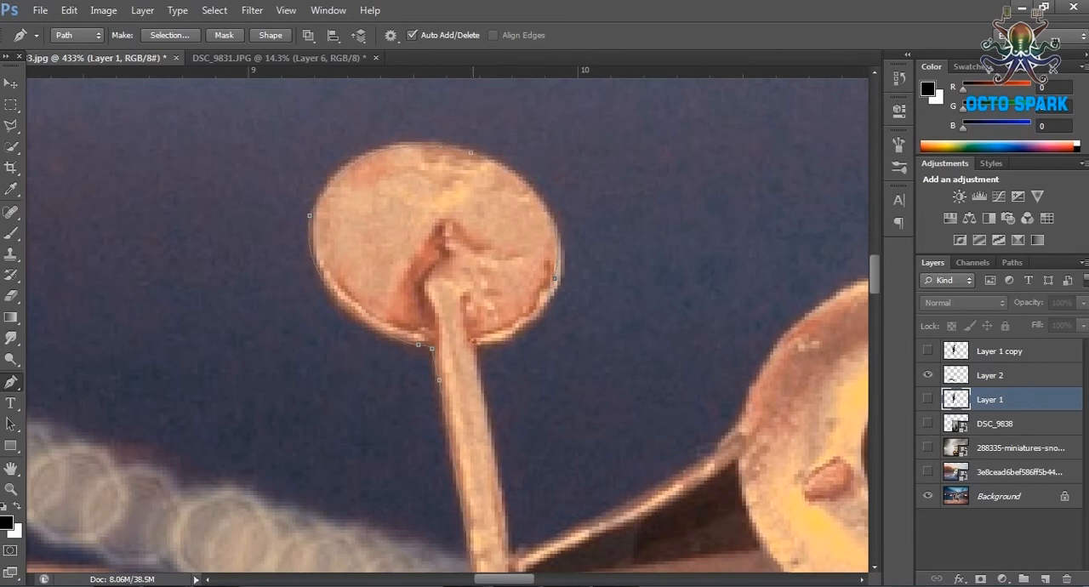
pyautogui.keyDown('alt'); pyautogui.click(474, 342); pyautogui.keyUp('alt')
pyautogui.scroll(-1, 476, 340)
pyautogui.scroll(-9, 453, 320)
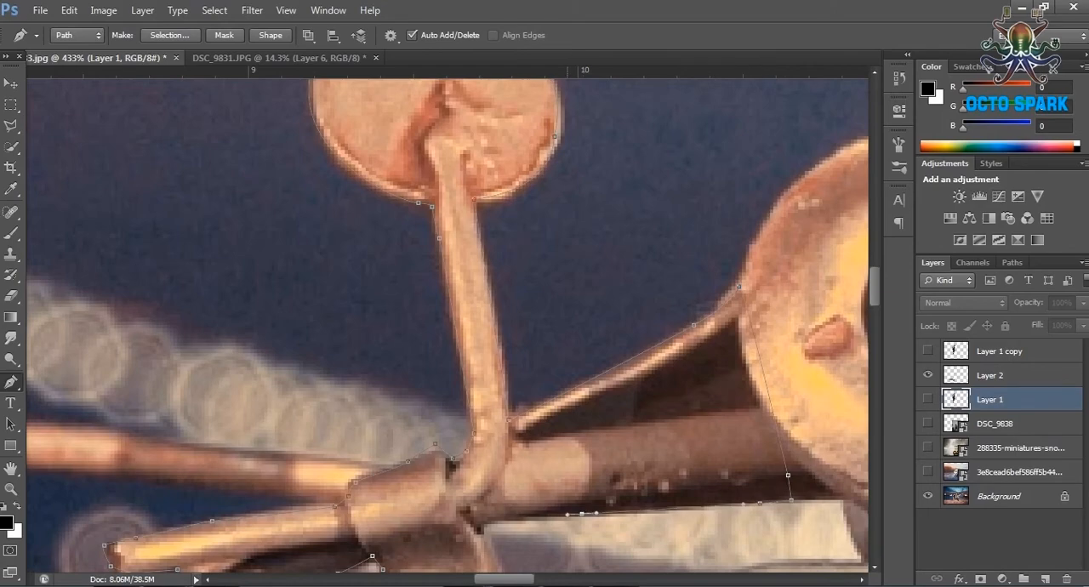
pyautogui.scroll(-10, 452, 320)
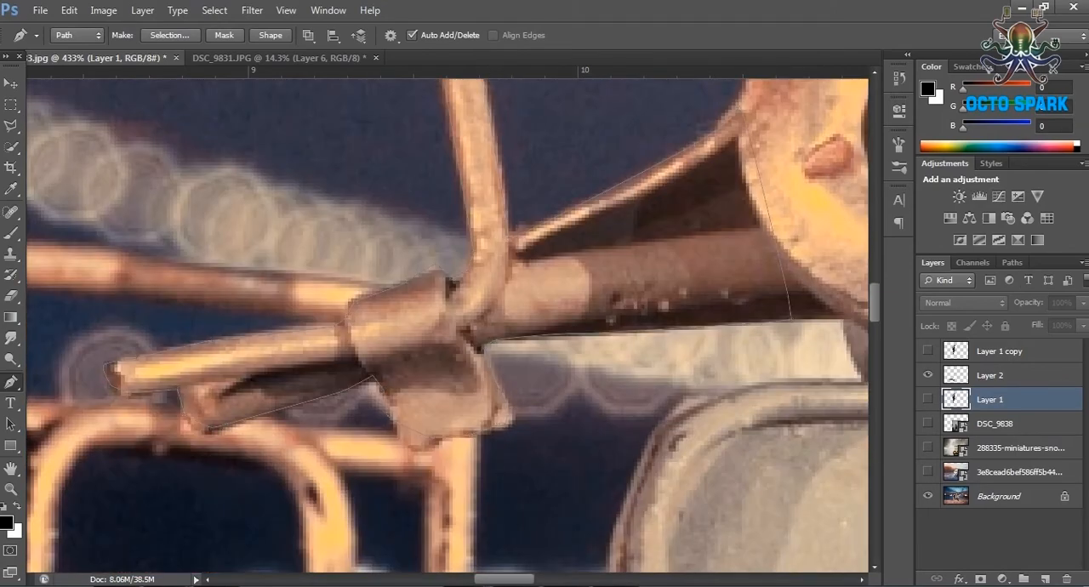
# Convert the path around the mirror and handlebar into a selection.
pyautogui.click(1012, 262)
pyautogui.rightClick(944, 284)
pyautogui.click(952, 335)
pyautogui.click(627, 170)
pyautogui.click(933, 262)
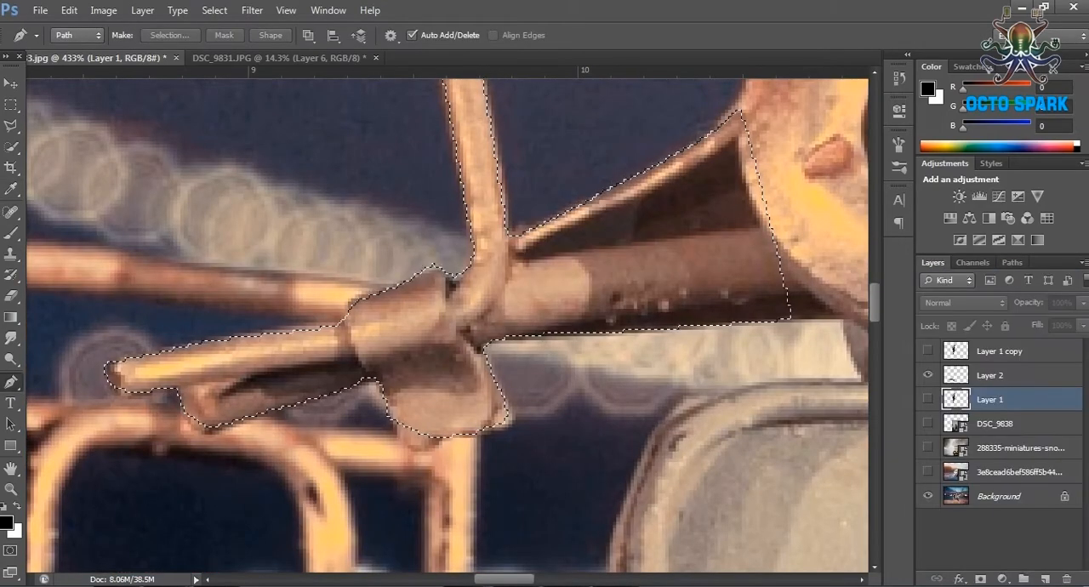
# Duplicate the Background layer.
pyautogui.click(998, 496)
pyautogui.rightClick(998, 496)
pyautogui.click(902, 389)
pyautogui.click(556, 233)
pyautogui.rightClick(999, 496)
pyautogui.click(972, 382)
pyautogui.click(687, 178)
# Copy the selected mirror and handlebar in place onto a new layer and hide both background layers.
pyautogui.click(69, 10)
pyautogui.click(112, 105)
pyautogui.click(69, 11)
pyautogui.moveTo(128, 151)
pyautogui.click(361, 150)
pyautogui.moveTo(927, 520); pyautogui.dragTo(927, 544)
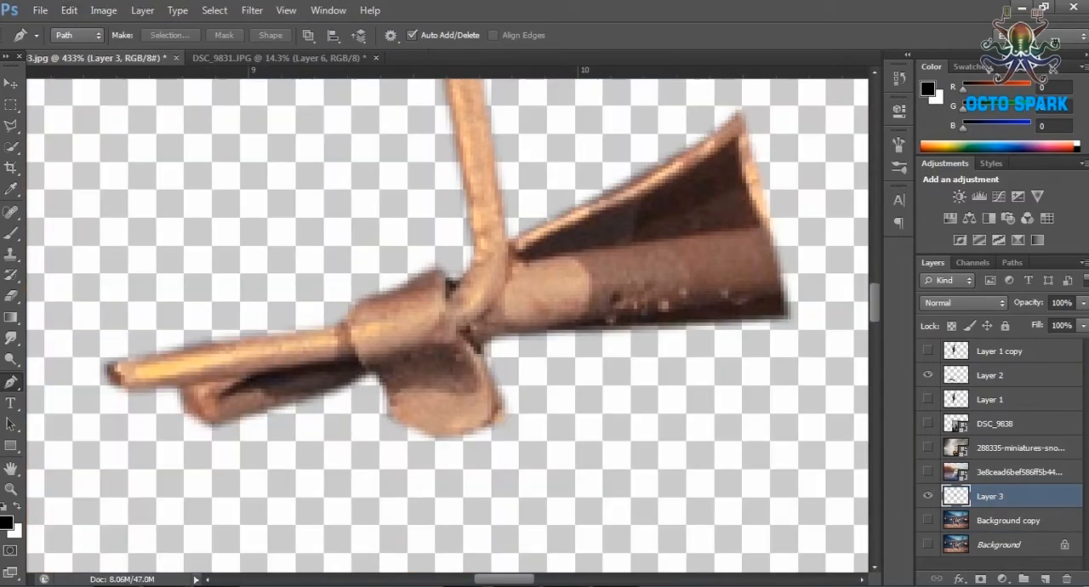
# Show Layer 1 and move the cut-out mirror layer directly above it.
pyautogui.scroll(-5, 593, 371)
pyautogui.click(927, 399)
pyautogui.moveTo(989, 496); pyautogui.dragTo(989, 388)
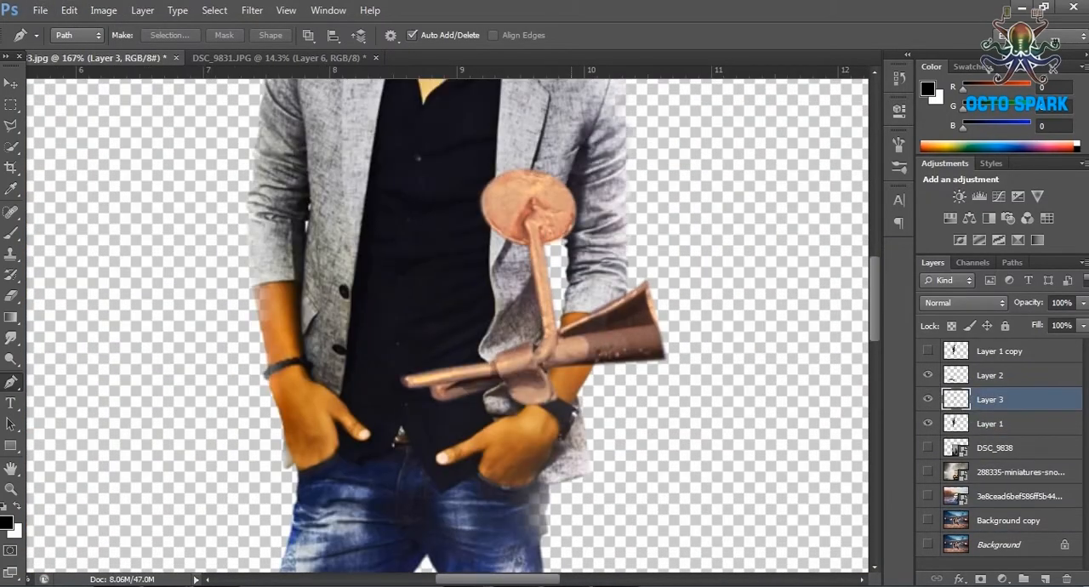
# Add a new layer above Layer 1 and brush soft black shadows on the jacket and arm around the mirror and handlebar.
pyautogui.scroll(4, 579, 266)
pyautogui.click(990, 424)
pyautogui.click(1045, 580)
pyautogui.click(10, 233)
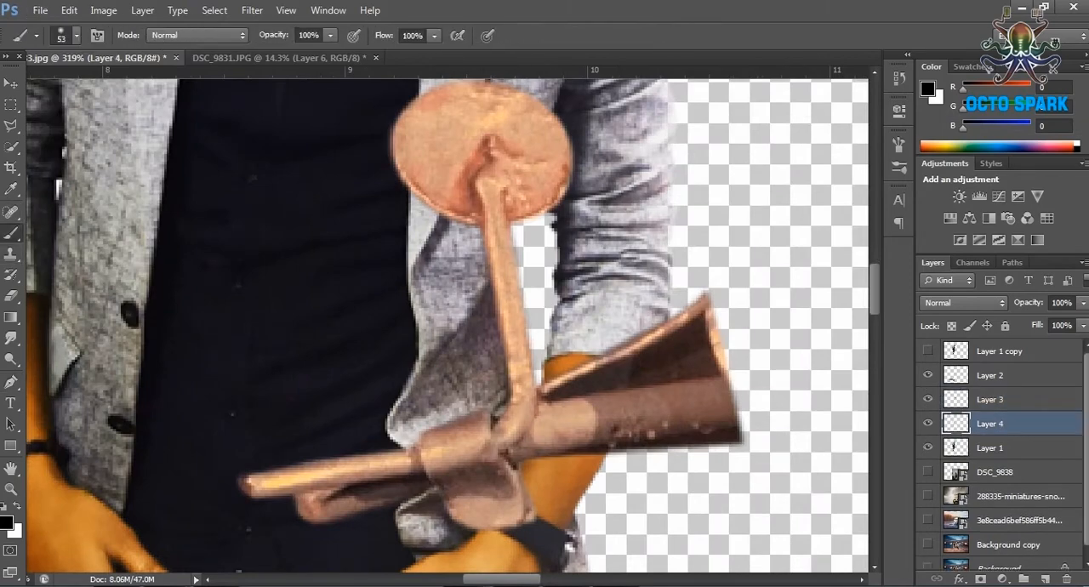
pyautogui.click(77, 34)
pyautogui.moveTo(416, 201); pyautogui.dragTo(449, 342)
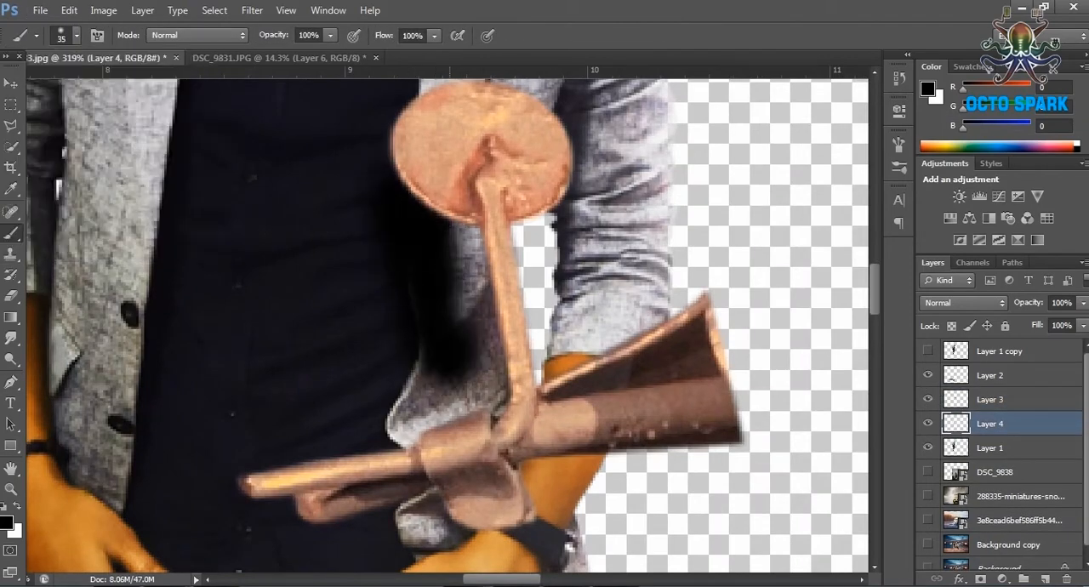
pyautogui.moveTo(607, 323); pyautogui.dragTo(502, 375)
pyautogui.scroll(-2, 527, 383)
pyautogui.click(532, 366)
pyautogui.moveTo(557, 455)
pyautogui.mouseDown()
pyautogui.moveTo(479, 503)
pyautogui.moveTo(435, 430)
pyautogui.moveTo(524, 526)
pyautogui.mouseUp()
# Lower the opacity of shadow Layer 4 to 42% and show the Background copy layer.
pyautogui.click(1083, 303)
pyautogui.moveTo(1080, 322); pyautogui.dragTo(1035, 322)
pyautogui.scroll(-1, 928, 527)
pyautogui.click(928, 534)
pyautogui.scroll(-12, 536, 296)
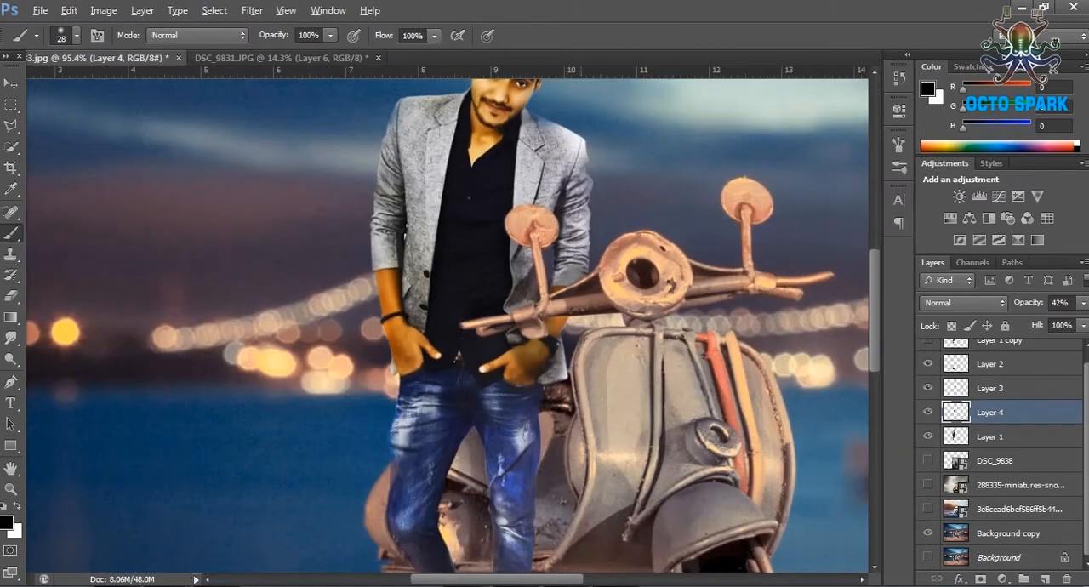
# Show Layer 1 copy and move the mirror cut-out on Layer 3 to the top of the layer stack.
pyautogui.scroll(1, 536, 296)
pyautogui.scroll(1, 991, 425)
pyautogui.click(991, 447)
pyautogui.click(927, 351)
pyautogui.click(927, 350)
pyautogui.click(991, 398)
pyautogui.moveTo(991, 399); pyautogui.dragTo(991, 341)
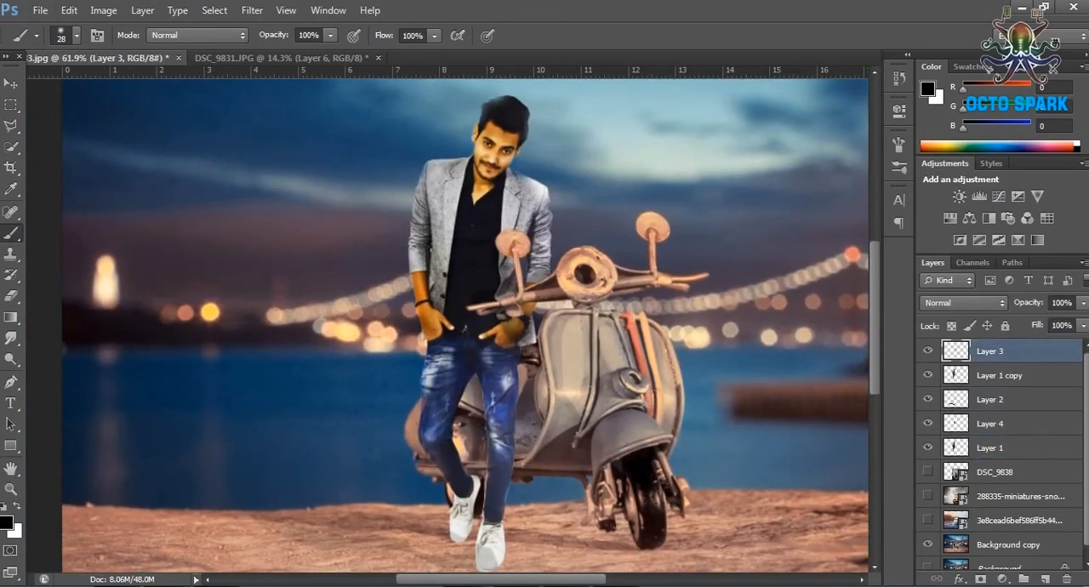
pyautogui.click(928, 375)
# Dodge the face on Layer 1 copy with the range set to Highlights and 22% exposure.
pyautogui.click(11, 104)
pyautogui.scroll(-7, 302, 321)
pyautogui.scroll(1, 438, 325)
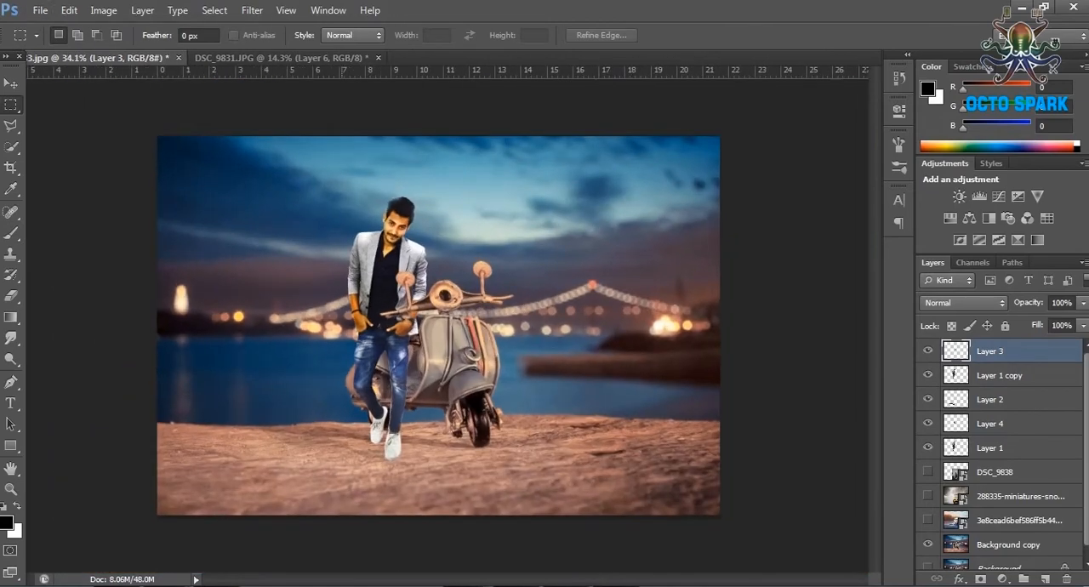
pyautogui.click(999, 375)
pyautogui.click(69, 10)
pyautogui.click(103, 11)
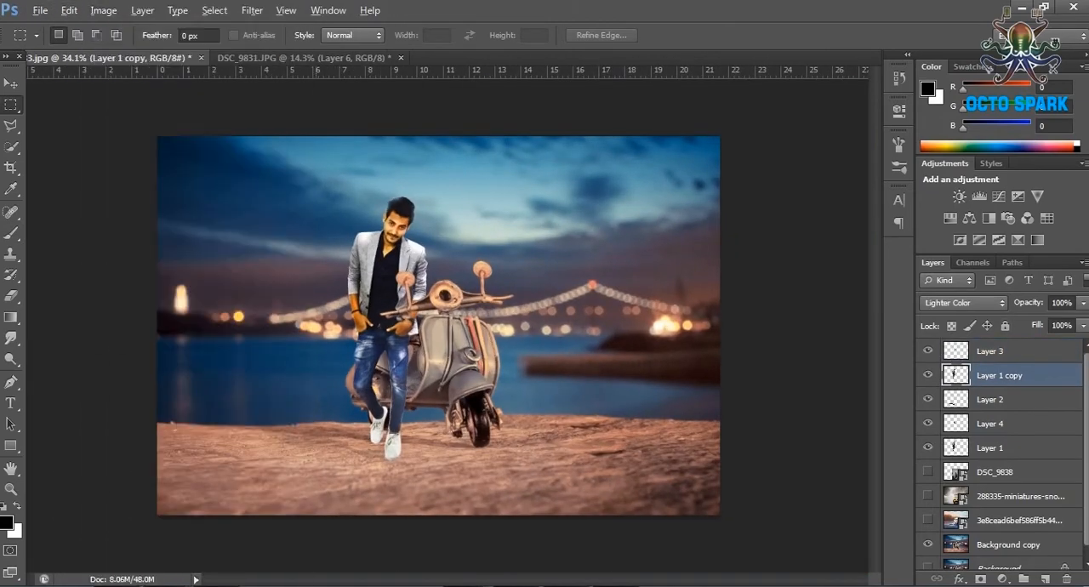
pyautogui.scroll(17, 408, 216)
pyautogui.press('o')
pyautogui.scroll(4, 230, 214)
pyautogui.moveTo(395, 225); pyautogui.dragTo(427, 242)
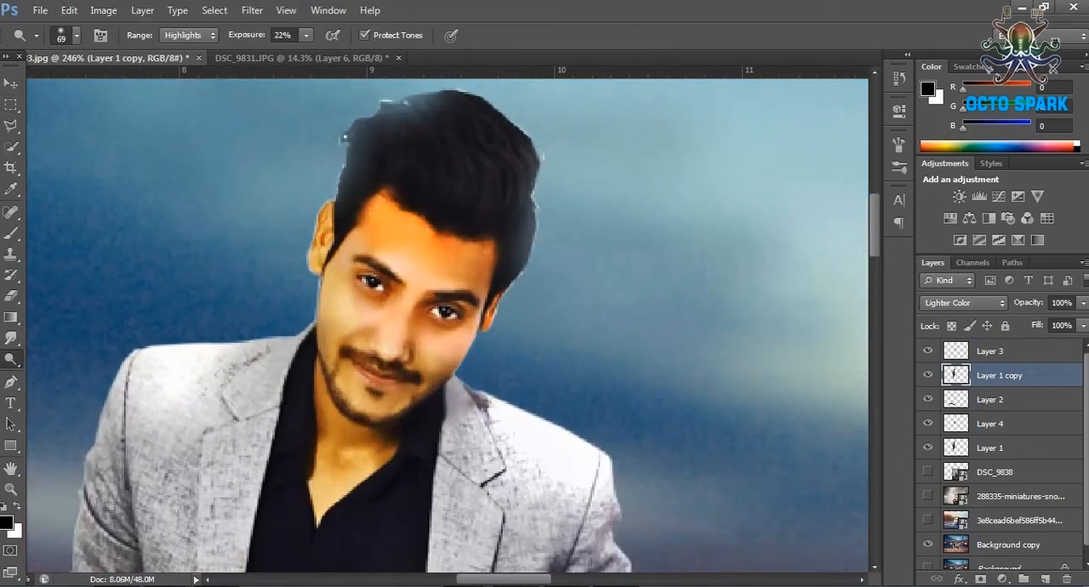
# Set the Dodge tool to Midtones with Protect Tones off, and lower Layer 1 copy's opacity to 25%.
pyautogui.scroll(-3, 447, 323)
pyautogui.click(188, 35)
pyautogui.click(182, 63)
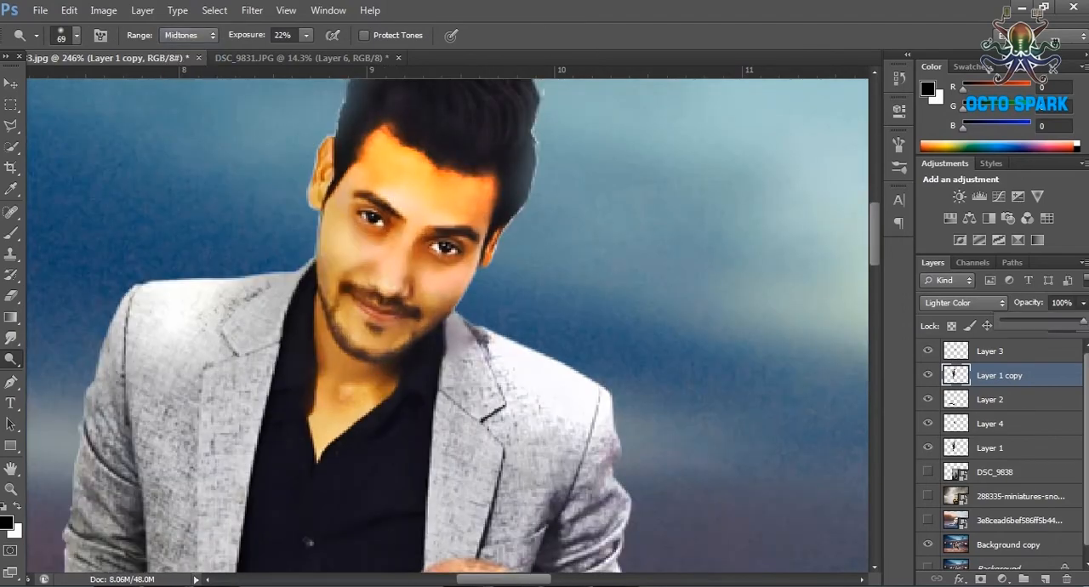
pyautogui.moveTo(1083, 322); pyautogui.dragTo(1026, 321)
pyautogui.press('z')
pyautogui.scroll(-9, 308, 162)
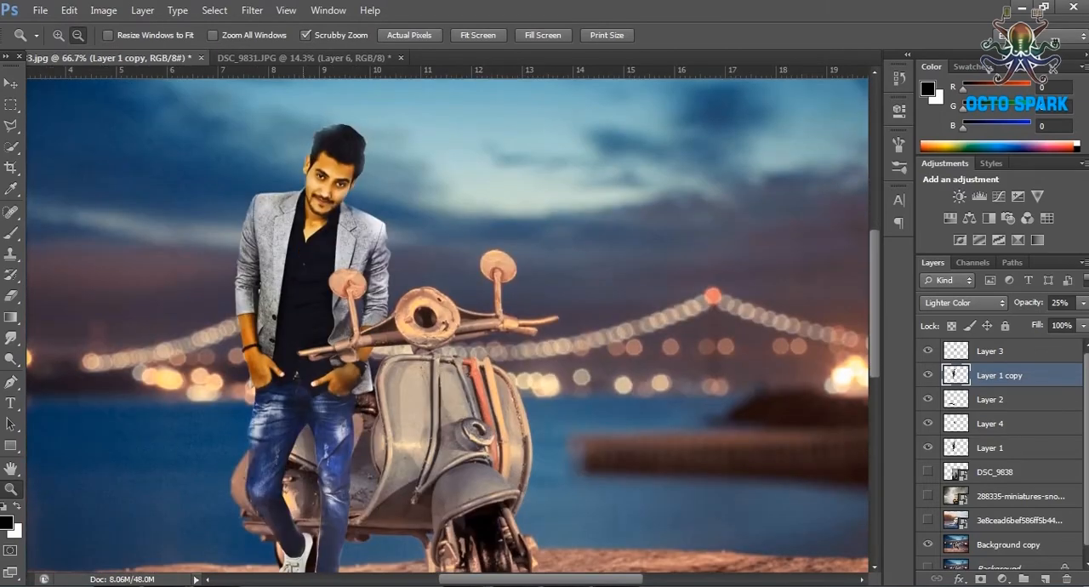
# Ready the Eraser at size 19 on Layer 1 and examine the jeans' cut-out edges down to the shoes.
pyautogui.scroll(7, 297, 443)
pyautogui.press('e')
pyautogui.click(77, 34)
pyautogui.click(77, 35)
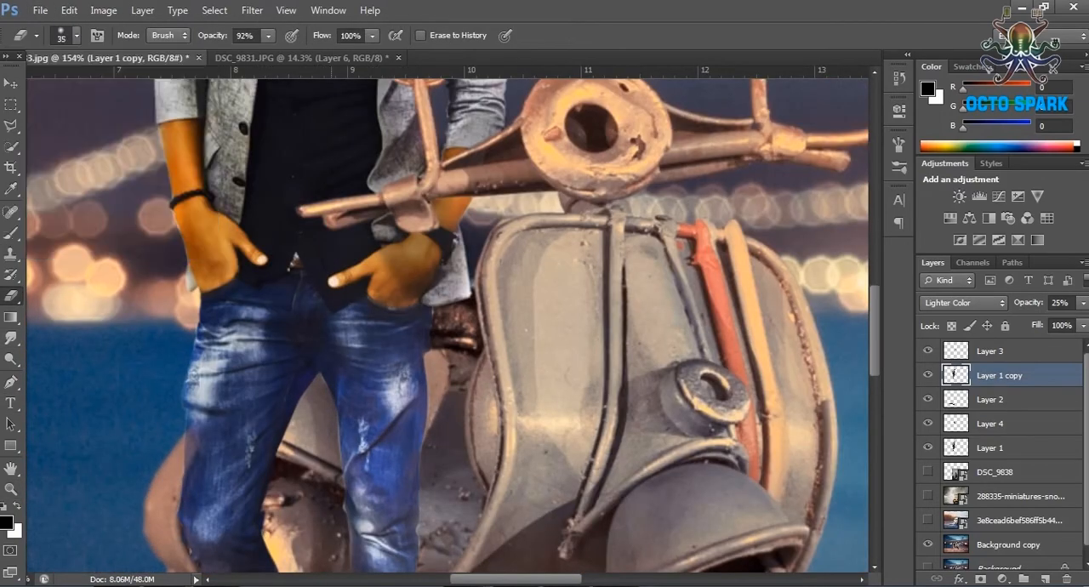
pyautogui.scroll(6, 334, 493)
pyautogui.scroll(-5, 335, 493)
pyautogui.click(990, 447)
pyautogui.click(77, 34)
pyautogui.moveTo(37, 89); pyautogui.dragTo(33, 89)
pyautogui.click(76, 35)
pyautogui.scroll(2, 353, 225)
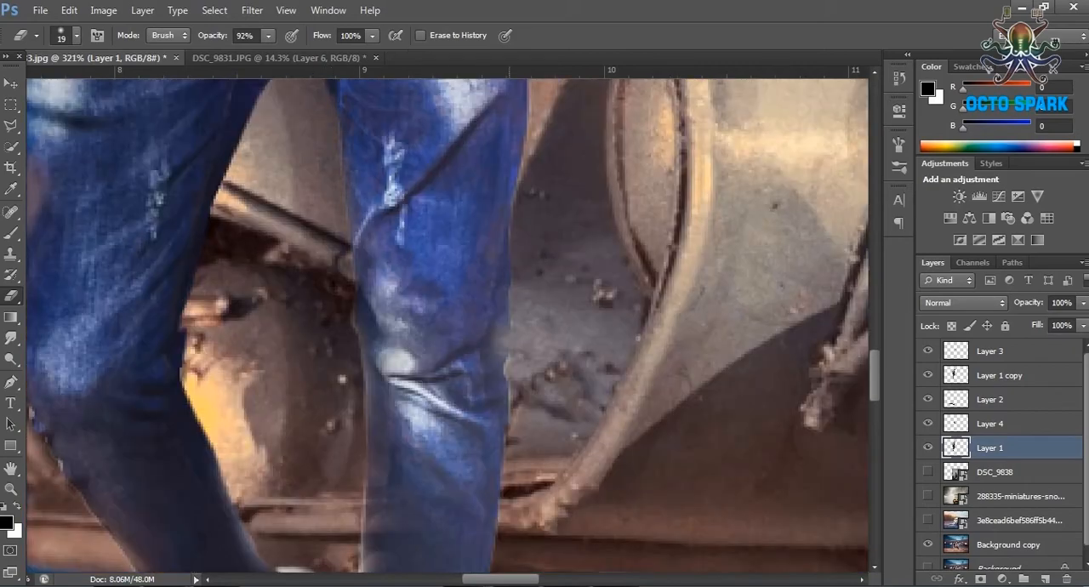
pyautogui.scroll(-5, 447, 325)
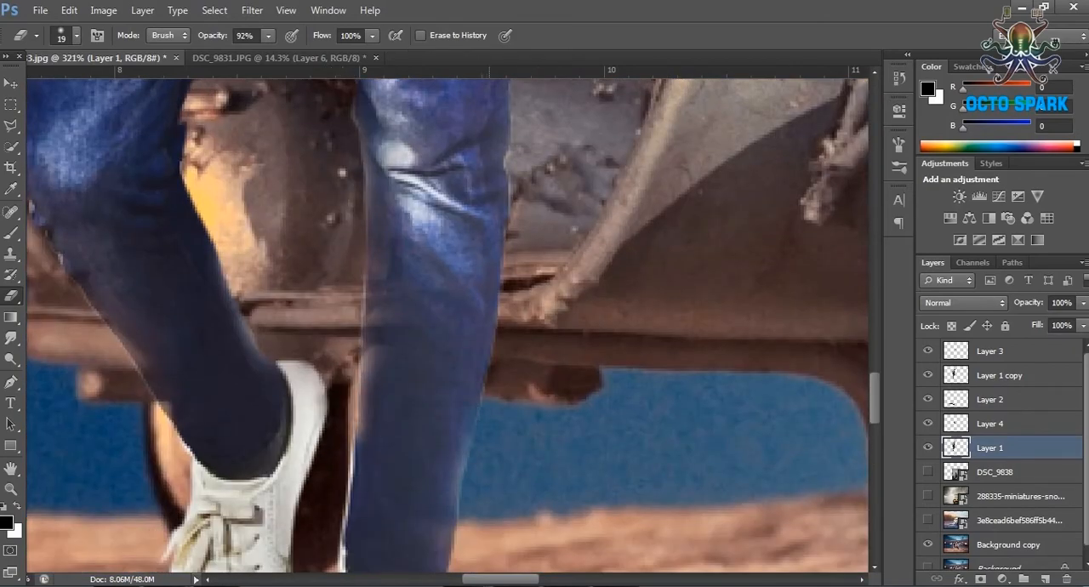
pyautogui.scroll(-13, 442, 432)
pyautogui.scroll(7, 460, 398)
# Set Layer 1 copy's blending to Normal and brush black shadows down both jeans legs on a new layer above it.
pyautogui.click(999, 375)
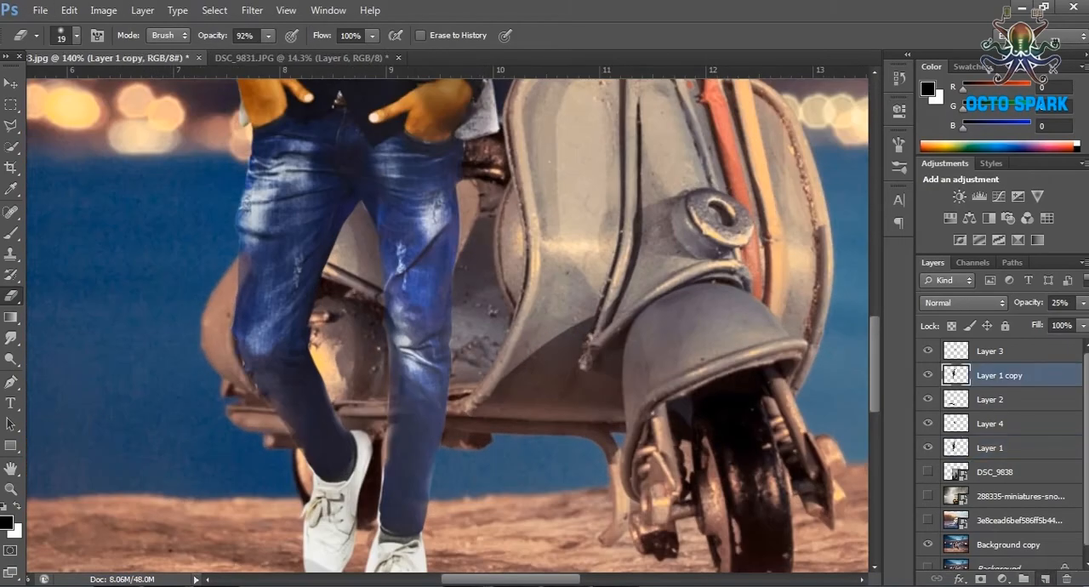
pyautogui.click(1045, 579)
pyautogui.click(10, 233)
pyautogui.moveTo(430, 402)
pyautogui.mouseDown()
pyautogui.moveTo(388, 273)
pyautogui.moveTo(417, 294)
pyautogui.moveTo(380, 260)
pyautogui.moveTo(395, 304)
pyautogui.mouseUp()
pyautogui.scroll(2, 398, 298)
pyautogui.scroll(-4, 410, 310)
pyautogui.moveTo(285, 306)
pyautogui.mouseDown()
pyautogui.moveTo(289, 107)
pyautogui.moveTo(297, 255)
pyautogui.mouseUp()
pyautogui.scroll(5, 340, 323)
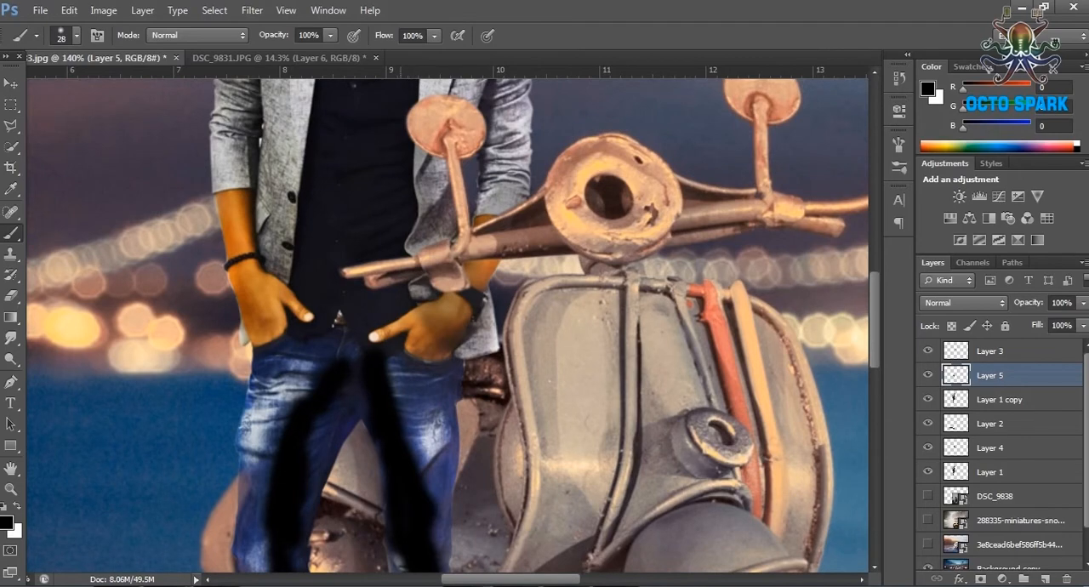
# Brush shadows on the wrist below the handlebar and the jacket behind the mirror, and set Layer 5's opacity to 46%.
pyautogui.moveTo(474, 286)
pyautogui.mouseDown()
pyautogui.moveTo(430, 294)
pyautogui.moveTo(445, 313)
pyautogui.mouseUp()
pyautogui.scroll(4, 443, 308)
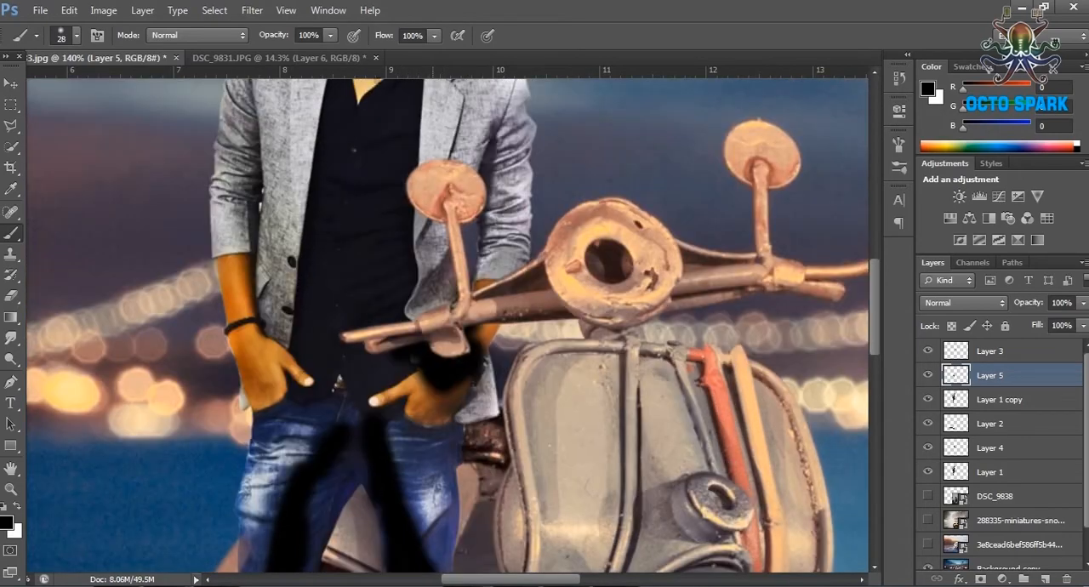
pyautogui.click(434, 271)
pyautogui.scroll(-5, 515, 303)
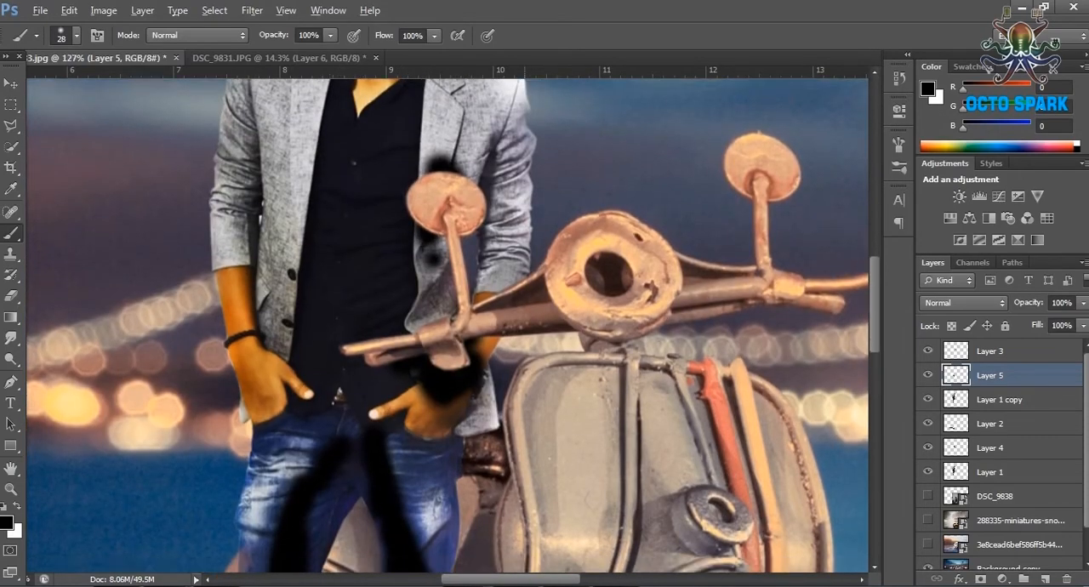
pyautogui.moveTo(1081, 322); pyautogui.dragTo(1037, 322)
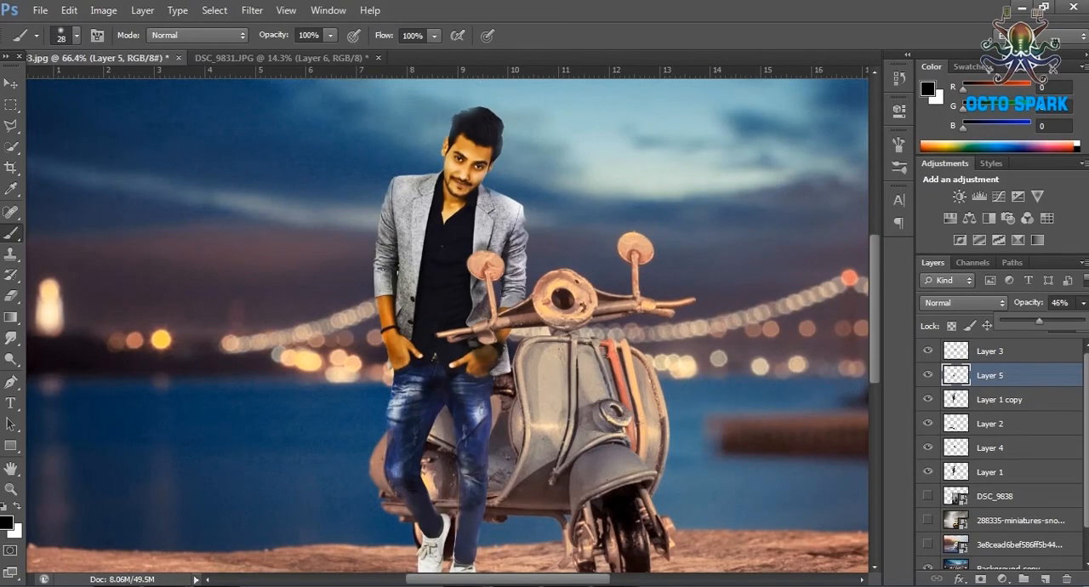
# Brush a few additional black shadow strokes over the figure on Layer 5.
pyautogui.press('e')
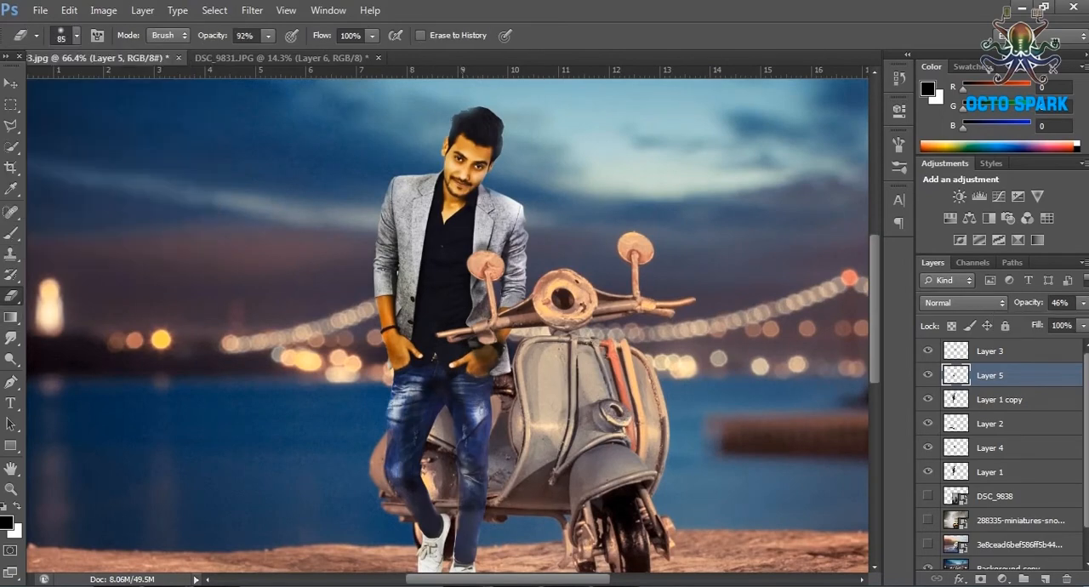
pyautogui.press('b')
pyautogui.scroll(-2, 488, 484)
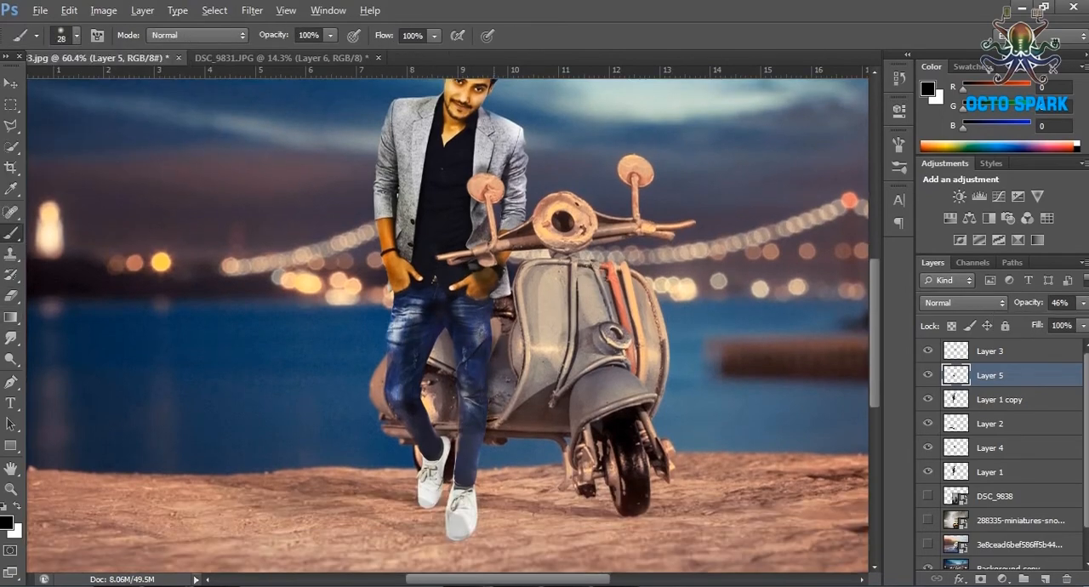
pyautogui.scroll(5, 473, 485)
pyautogui.moveTo(448, 350)
pyautogui.mouseDown()
pyautogui.moveTo(445, 459)
pyautogui.moveTo(464, 336)
pyautogui.mouseUp()
pyautogui.moveTo(296, 298)
pyautogui.mouseDown()
pyautogui.moveTo(362, 351)
pyautogui.moveTo(393, 342)
pyautogui.moveTo(350, 387)
pyautogui.moveTo(333, 298)
pyautogui.mouseUp()
# Add a new layer above Layer 5 and brush black shadows down the legs to the shoes.
pyautogui.click(1044, 579)
pyautogui.moveTo(492, 315)
pyautogui.mouseDown()
pyautogui.moveTo(450, 506)
pyautogui.moveTo(454, 404)
pyautogui.moveTo(451, 532)
pyautogui.mouseUp()
pyautogui.scroll(-3, 460, 425)
pyautogui.moveTo(477, 408); pyautogui.dragTo(455, 519)
pyautogui.moveTo(375, 280)
pyautogui.mouseDown()
pyautogui.moveTo(362, 399)
pyautogui.moveTo(347, 430)
pyautogui.mouseUp()
# Set the leg shadow on Layer 6 to Hard Light blending at 45% opacity.
pyautogui.click(962, 302)
pyautogui.click(956, 229)
pyautogui.click(1083, 303)
pyautogui.moveTo(1082, 322); pyautogui.dragTo(1037, 322)
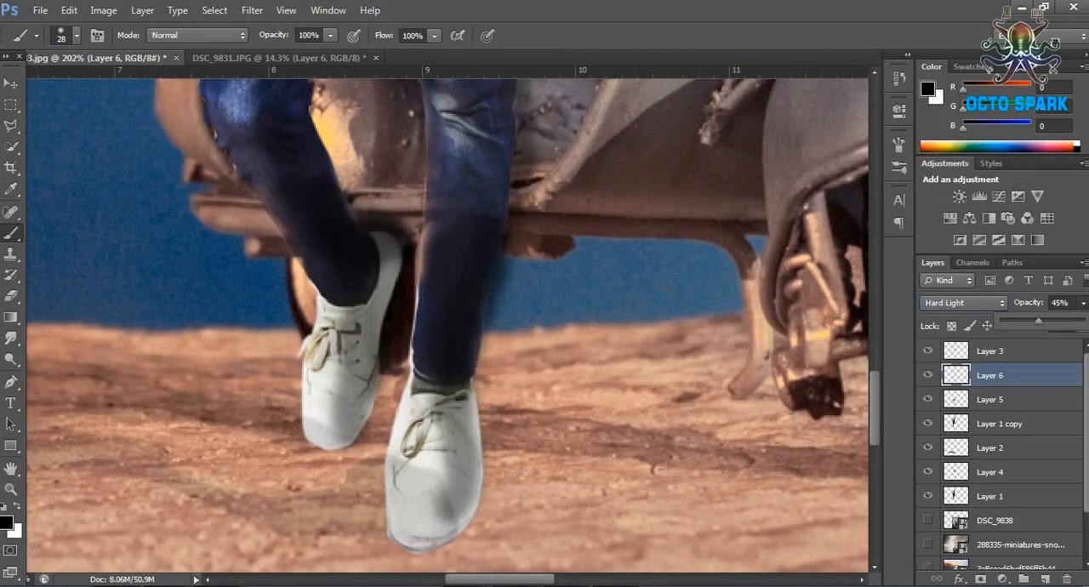
# Change Layer 6's blend mode to Hard Mix.
pyautogui.press('e')
pyautogui.scroll(-10, 519, 328)
pyautogui.scroll(5, 400, 374)
pyautogui.click(963, 303)
pyautogui.click(941, 213)
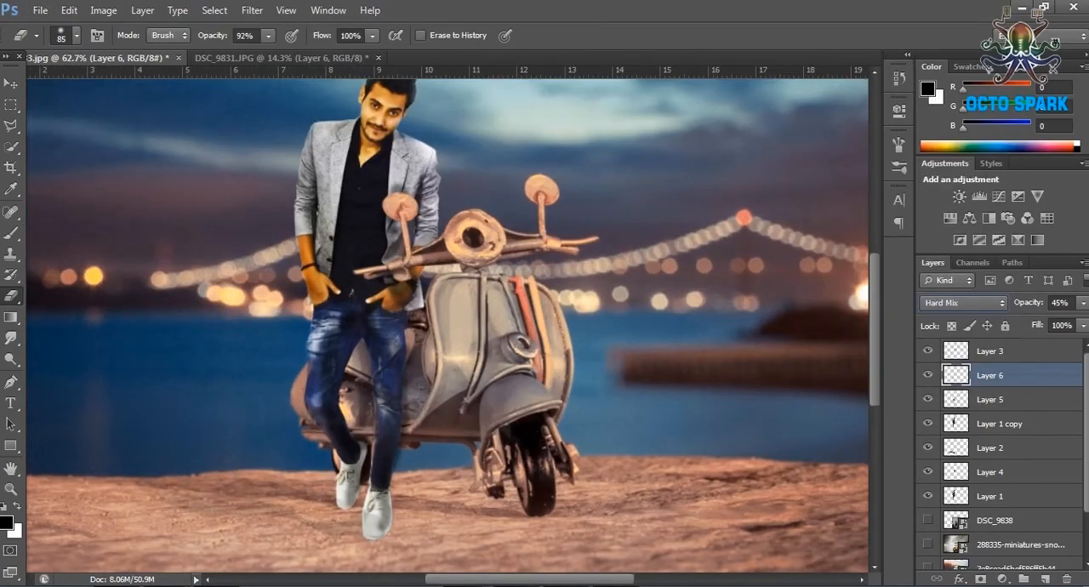
# Set Layer 5 to Hard Light blending at 35% opacity.
pyautogui.click(989, 399)
pyautogui.click(963, 303)
pyautogui.click(944, 301)
pyautogui.click(1083, 302)
pyautogui.moveTo(1038, 321); pyautogui.dragTo(1033, 322)
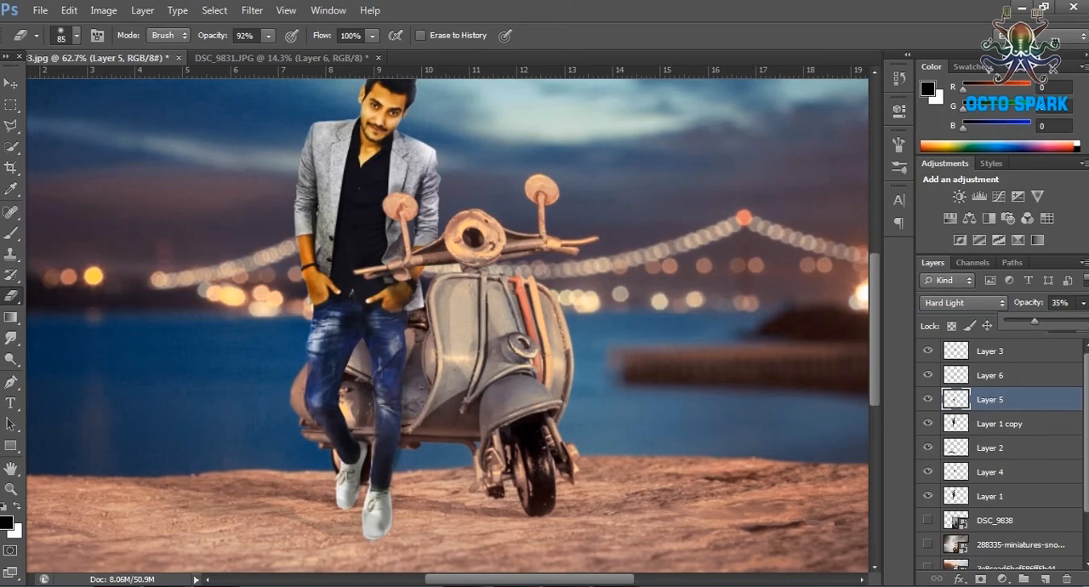
# Compare the jacket and mirror area up close with Layer 5's shadows hidden and shown.
pyautogui.scroll(4, 426, 323)
pyautogui.click(11, 489)
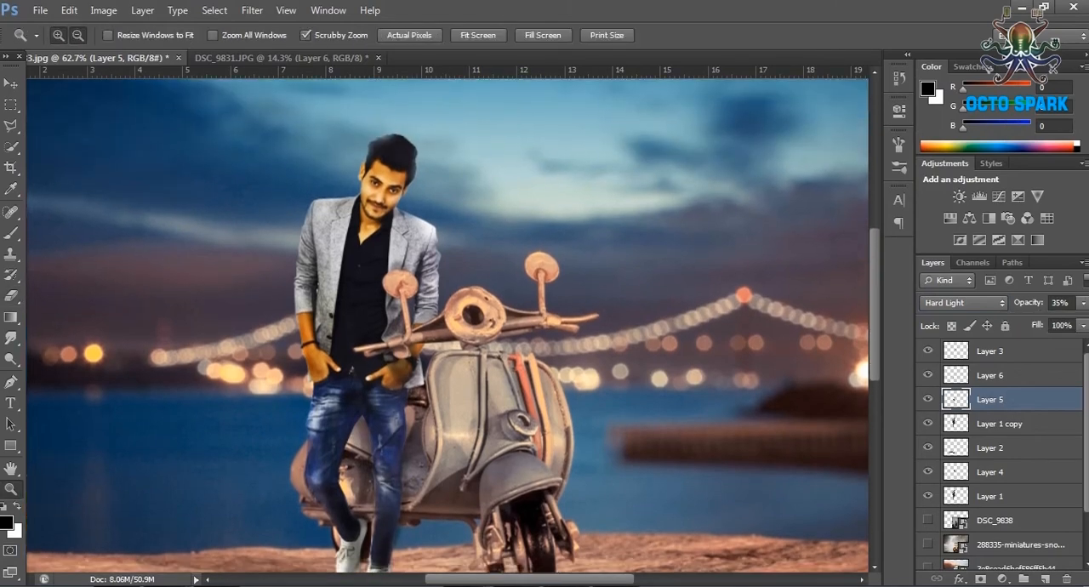
pyautogui.click(58, 35)
pyautogui.click(399, 277)
pyautogui.click(409, 270)
pyautogui.click(928, 399)
pyautogui.click(928, 399)
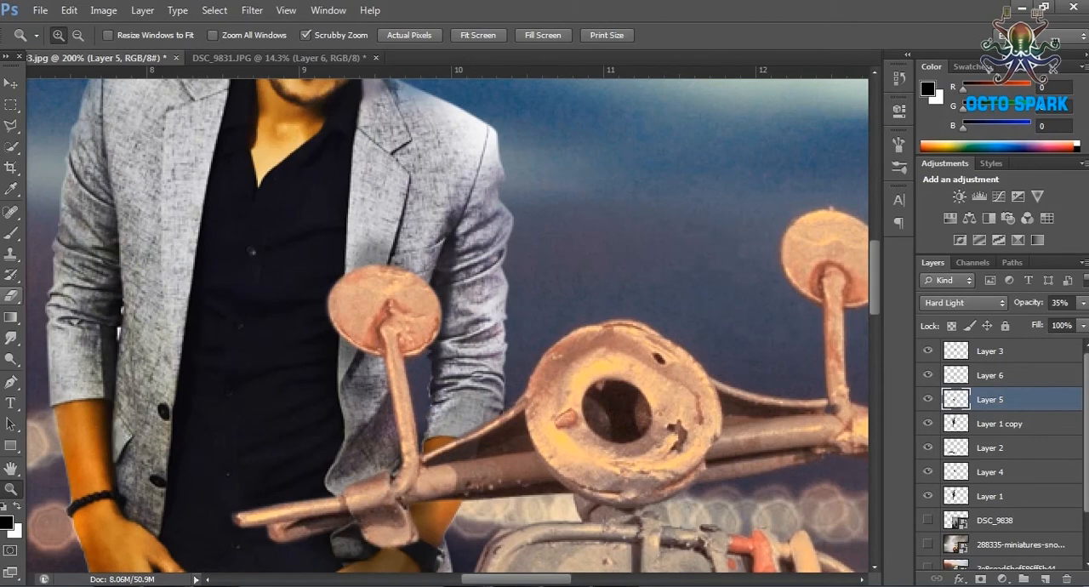
# Duplicate Layer 5 and set the copy to Soft Light blending at 22% opacity.
pyautogui.click(10, 296)
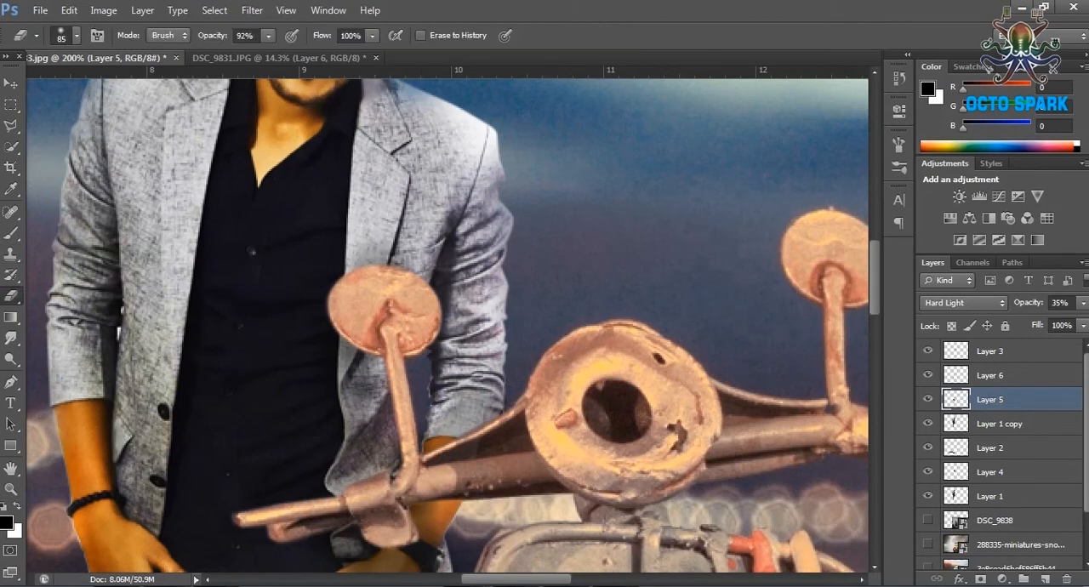
pyautogui.hotkey('ctrl', 'j')
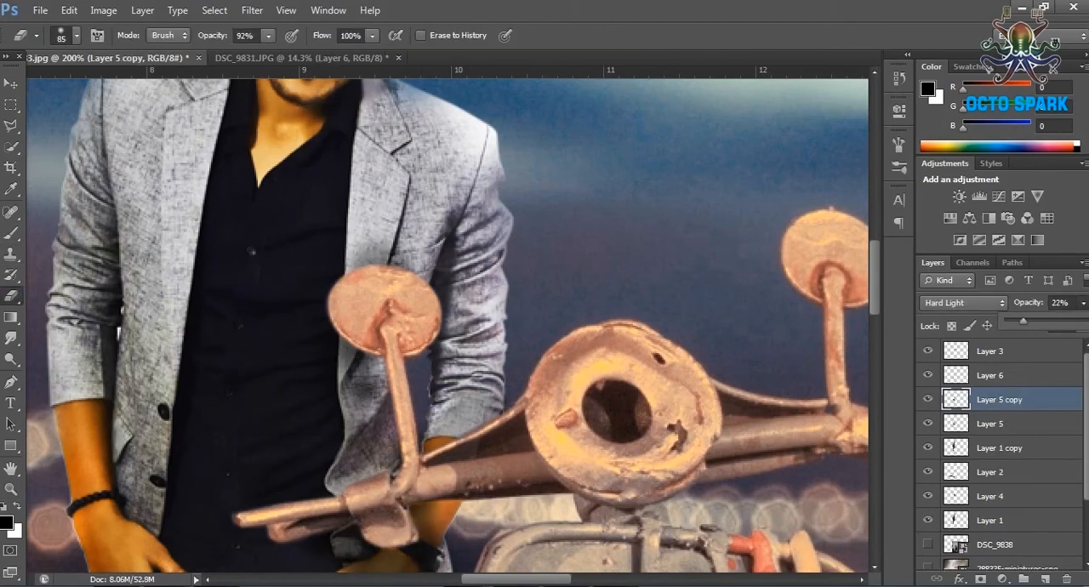
pyautogui.click(963, 304)
pyautogui.click(963, 304)
pyautogui.click(963, 305)
pyautogui.click(944, 213)
# Review the whole composite by switching the shadow, mirror and figure copy layers' visibility.
pyautogui.click(11, 489)
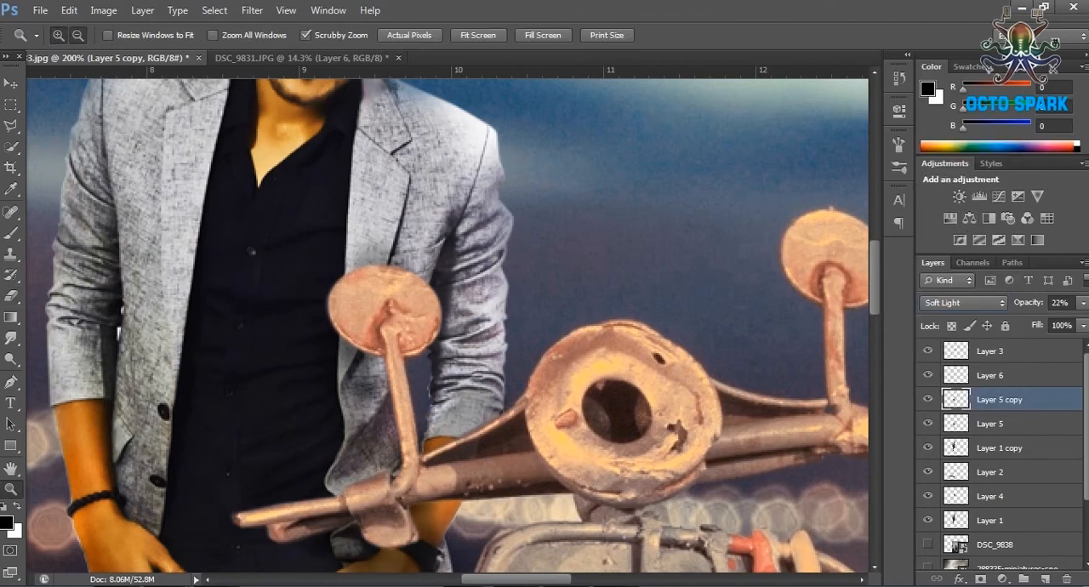
pyautogui.click(79, 35)
pyautogui.click(364, 238)
pyautogui.click(364, 238)
pyautogui.scroll(-3, 364, 238)
pyautogui.click(927, 422)
pyautogui.click(928, 422)
pyautogui.click(928, 399)
pyautogui.click(928, 399)
pyautogui.click(928, 350)
pyautogui.click(927, 351)
pyautogui.click(928, 471)
pyautogui.click(928, 472)
pyautogui.click(927, 447)
pyautogui.click(928, 448)
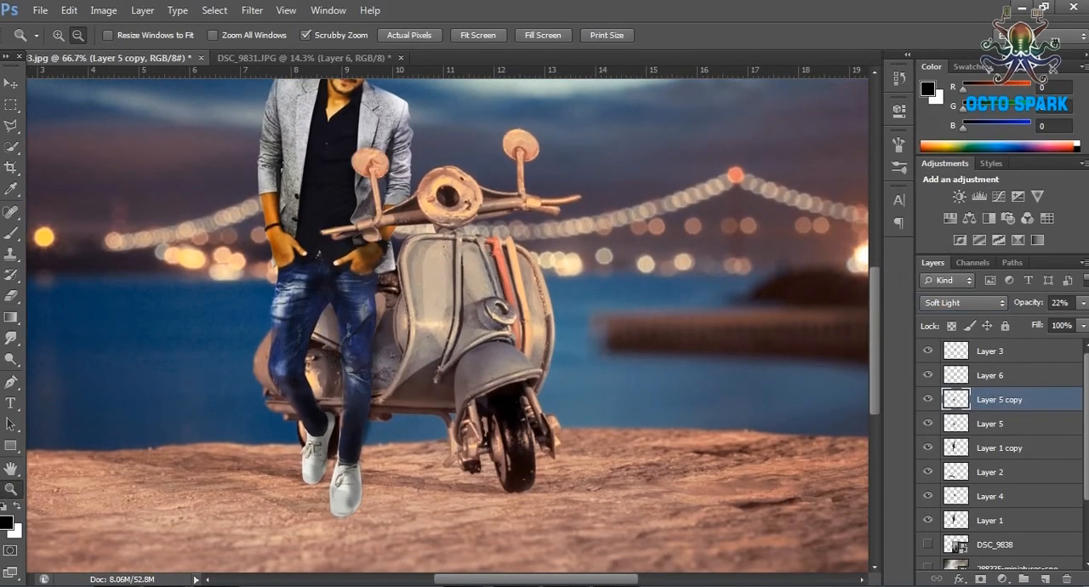
# Hide the painted shadow layers Layer 5 and Layer 5 copy.
pyautogui.scroll(2, 448, 326)
pyautogui.scroll(-1, 447, 325)
pyautogui.click(11, 233)
pyautogui.click(1002, 424)
pyautogui.moveTo(928, 423); pyautogui.dragTo(928, 399)
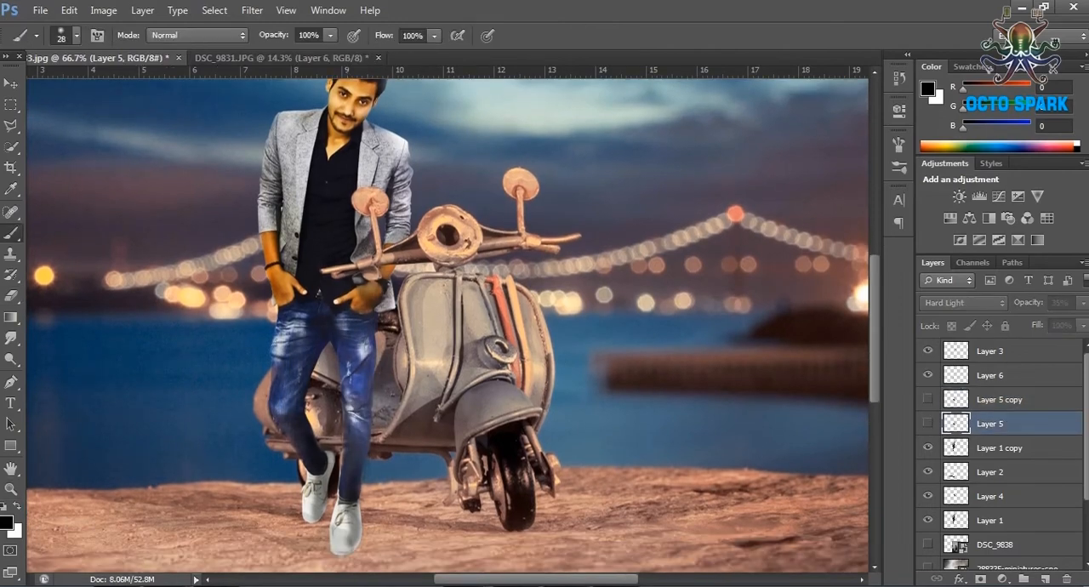
# Compare the composite with Layer 1, Layer 3 and Layer 6 hidden and shown.
pyautogui.click(928, 519)
pyautogui.click(928, 520)
pyautogui.click(927, 519)
pyautogui.click(928, 520)
pyautogui.click(1000, 447)
pyautogui.click(928, 351)
pyautogui.click(928, 351)
pyautogui.click(928, 375)
pyautogui.click(928, 374)
# Set Layer 6 to Soft Light blending.
pyautogui.click(1000, 375)
pyautogui.click(963, 302)
pyautogui.click(948, 219)
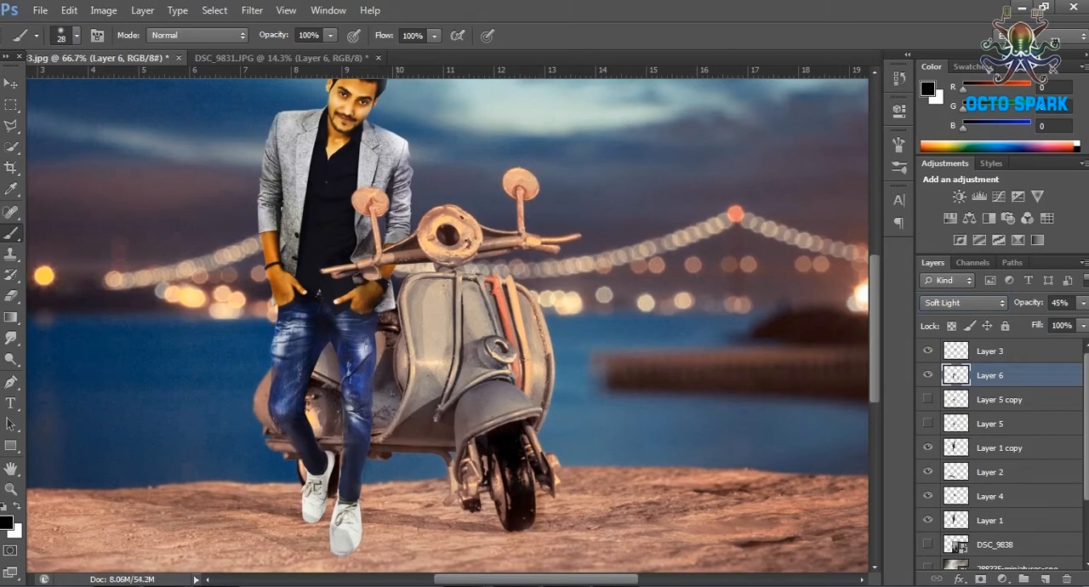
# Merge all figure, shadow and mirror layers from Layer 1 up to Layer 3 into one layer.
pyautogui.click(1000, 447)
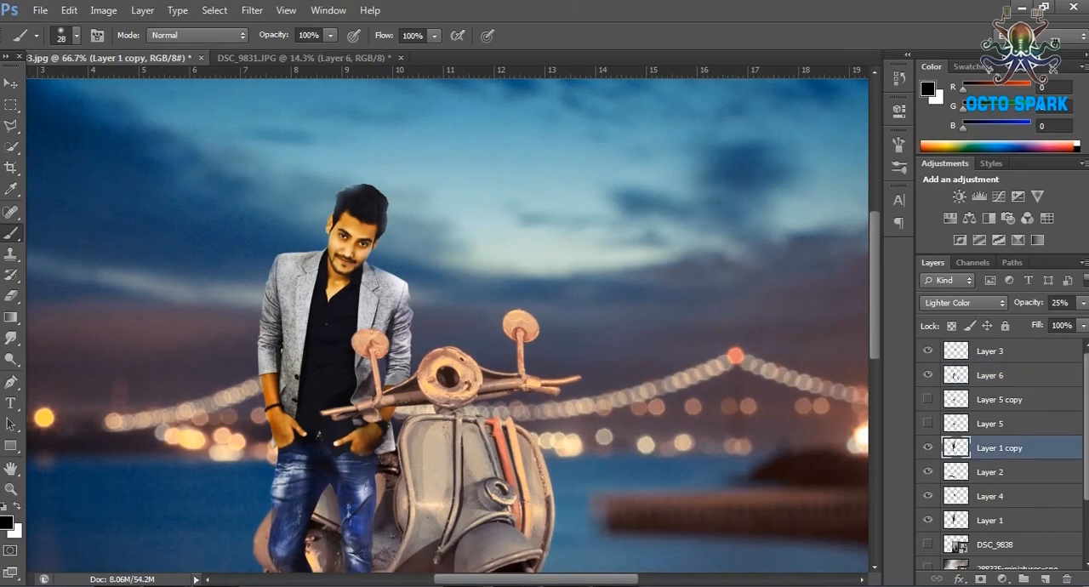
pyautogui.keyDown('shift'); pyautogui.click(999, 519); pyautogui.keyUp('shift')
pyautogui.keyDown('shift'); pyautogui.click(999, 351); pyautogui.keyUp('shift')
pyautogui.hotkey('ctrl', 'e')
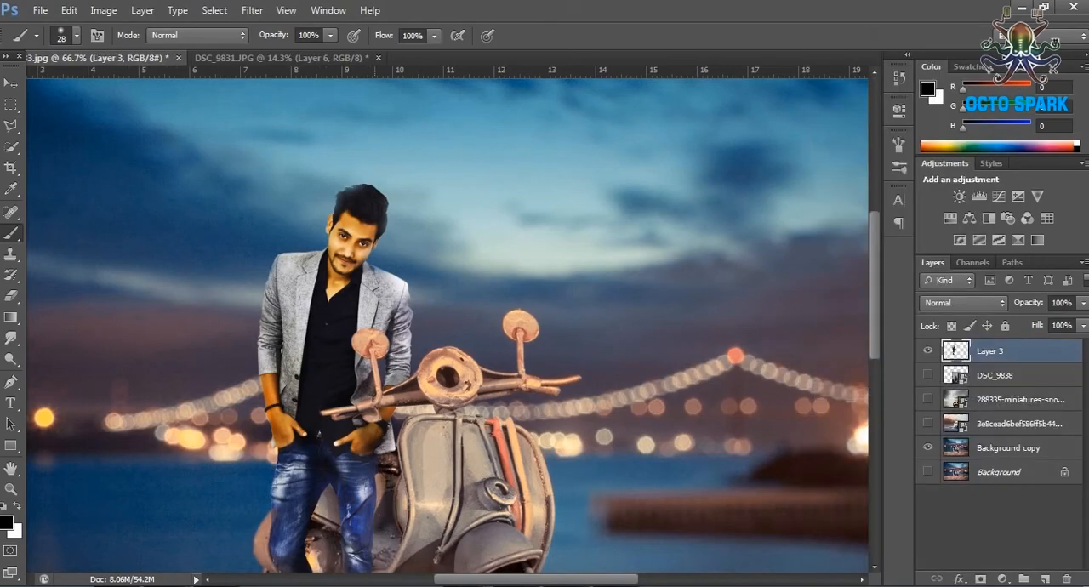
pyautogui.scroll(-3, 448, 325)
pyautogui.press('e')
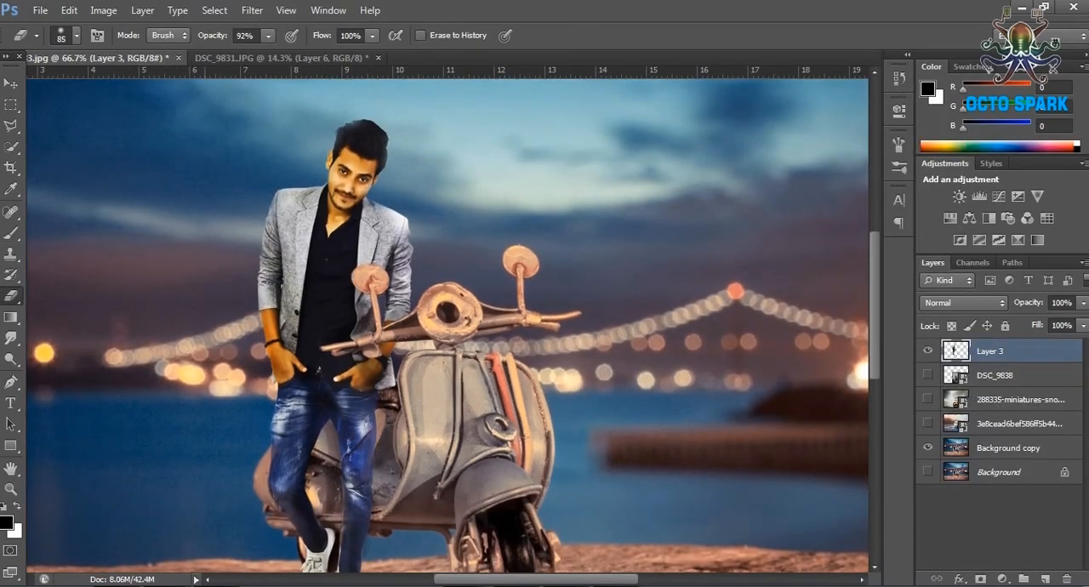
# Duplicate the merged Layer 3.
pyautogui.rightClick(1003, 352)
pyautogui.click(888, 79)
pyautogui.click(692, 180)
# Sharpen Layer 3 copy with the Unsharp Mask filter.
pyautogui.click(251, 10)
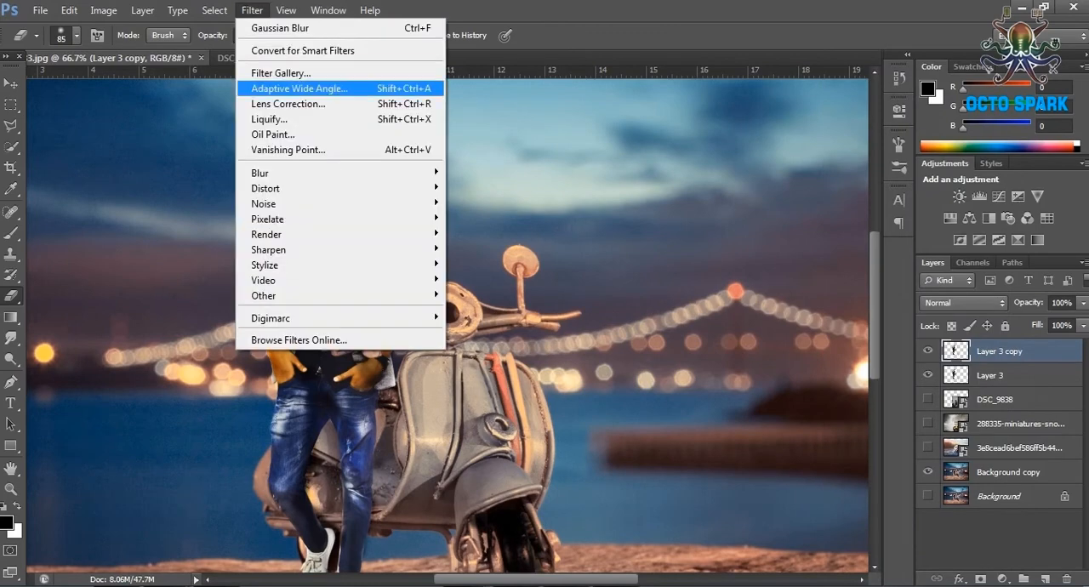
pyautogui.moveTo(340, 188)
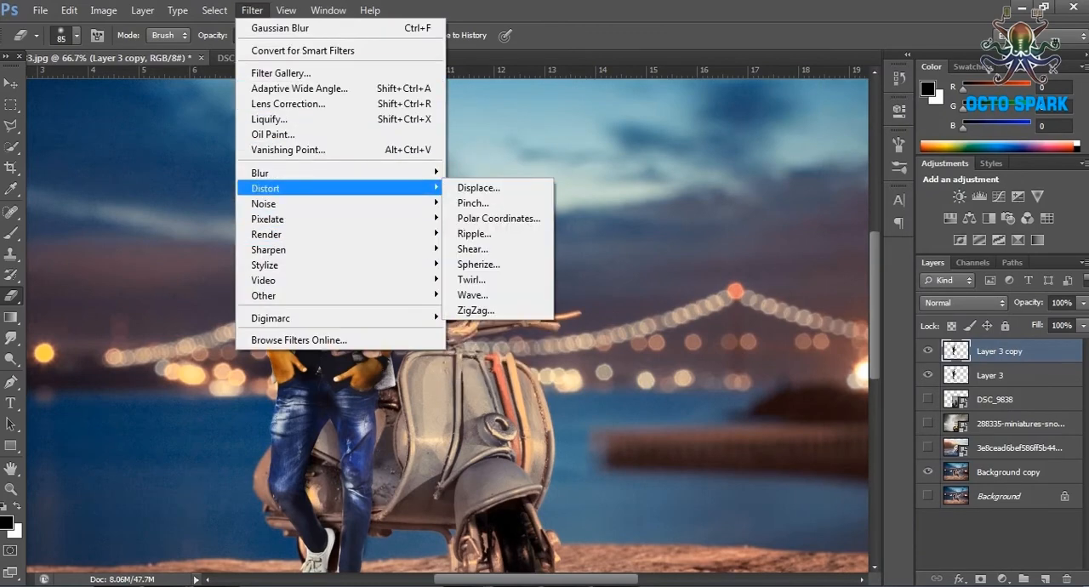
pyautogui.moveTo(340, 249)
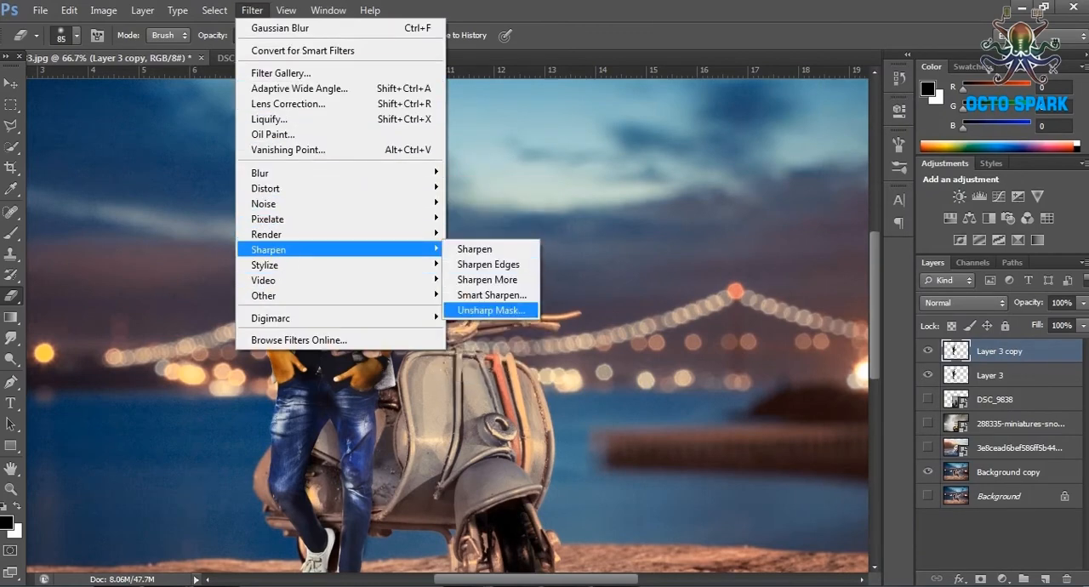
pyautogui.click(491, 309)
pyautogui.press('Tab')
pyautogui.moveTo(756, 344); pyautogui.dragTo(747, 345)
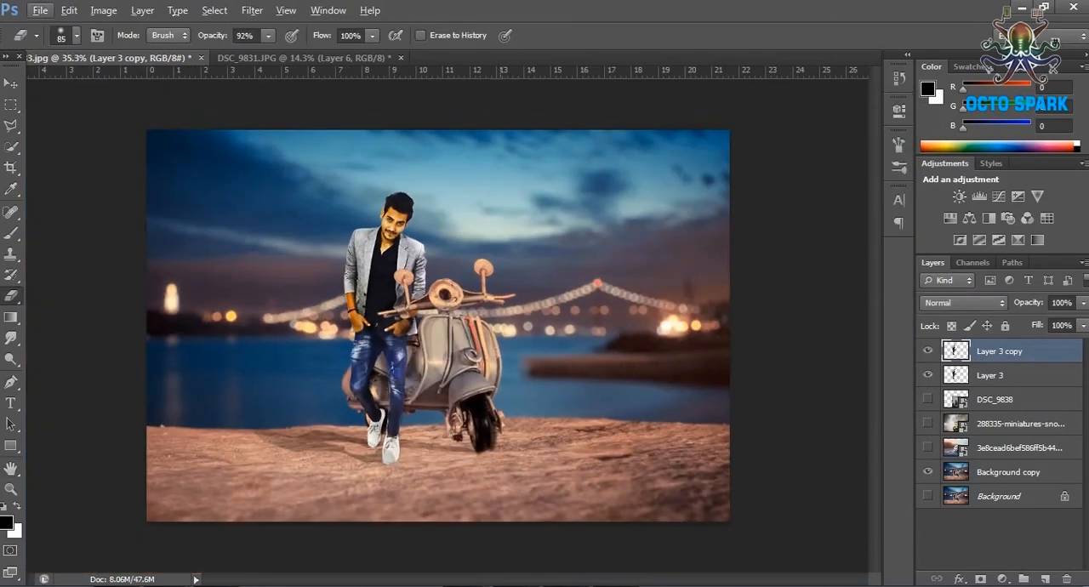
pyautogui.scroll(1, 438, 326)
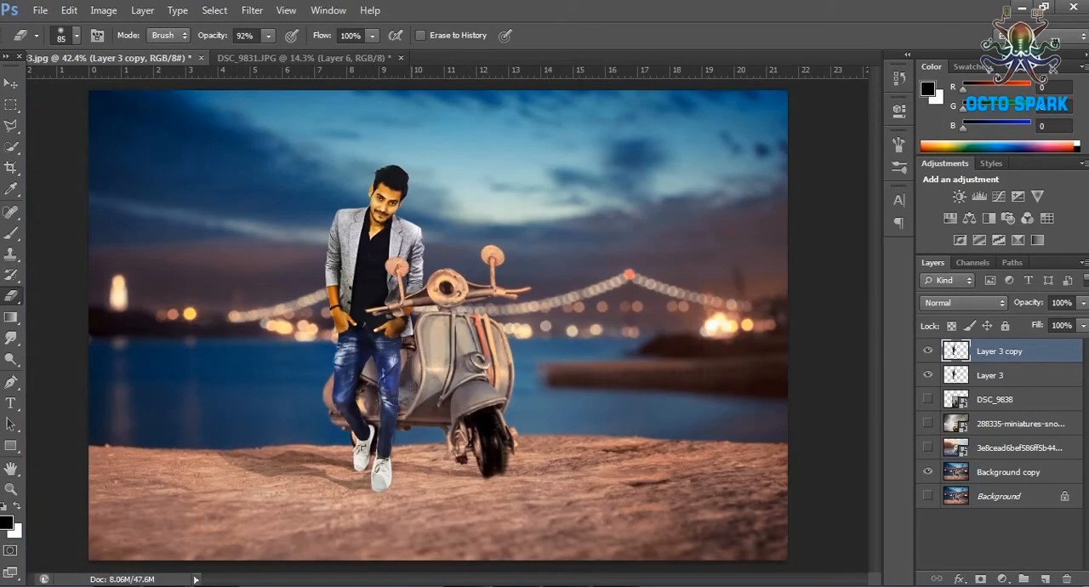
# Start a Photo Filter adjustment on Layer 3 copy with a custom pink colour.
pyautogui.click(103, 10)
pyautogui.moveTo(127, 46)
pyautogui.click(306, 196)
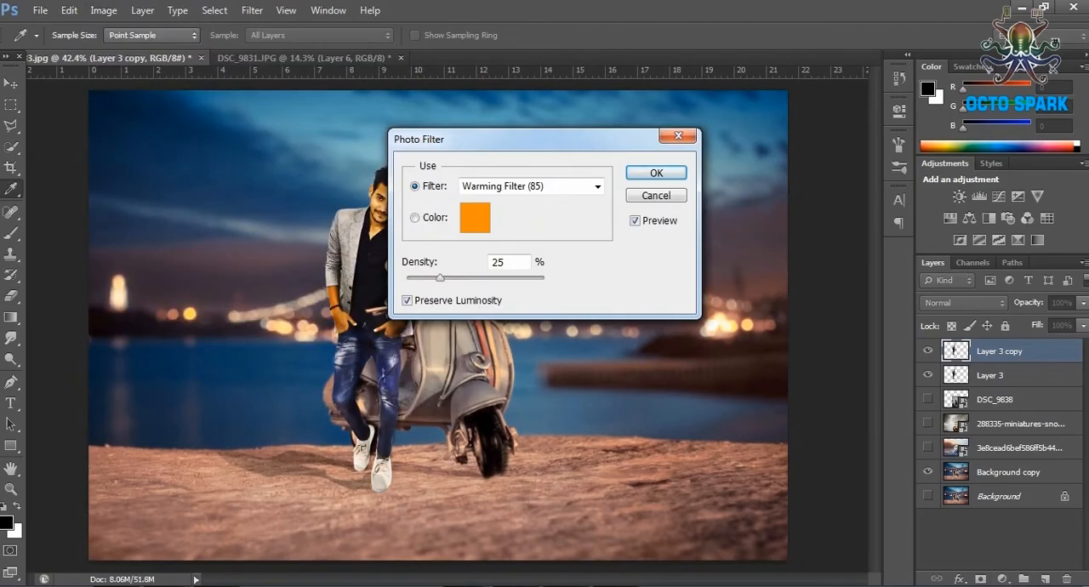
pyautogui.click(475, 216)
pyautogui.moveTo(849, 359)
pyautogui.mouseDown()
pyautogui.moveTo(848, 195)
pyautogui.moveTo(849, 366)
pyautogui.moveTo(849, 197)
pyautogui.moveTo(849, 356)
pyautogui.moveTo(848, 210)
pyautogui.mouseUp()
pyautogui.click(1006, 186)
pyautogui.click(475, 217)
pyautogui.click(748, 196)
pyautogui.click(829, 174)
pyautogui.click(1007, 164)
# Set the pink Photo Filter's density to 41% and apply it to the figure.
pyautogui.moveTo(511, 139); pyautogui.dragTo(769, 148)
pyautogui.moveTo(698, 288); pyautogui.dragTo(706, 287)
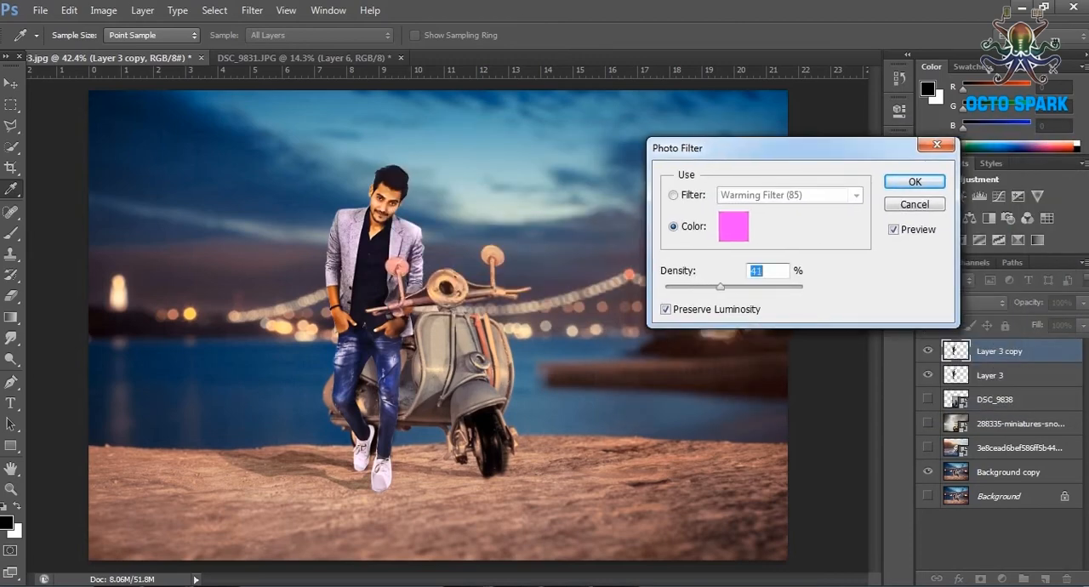
pyautogui.press('Return')
# Add a new layer above the figure and choose magenta #c209b3 as the foreground colour.
pyautogui.hotkey('ctrl', 'shift', 'alt', 'n')
pyautogui.press('b')
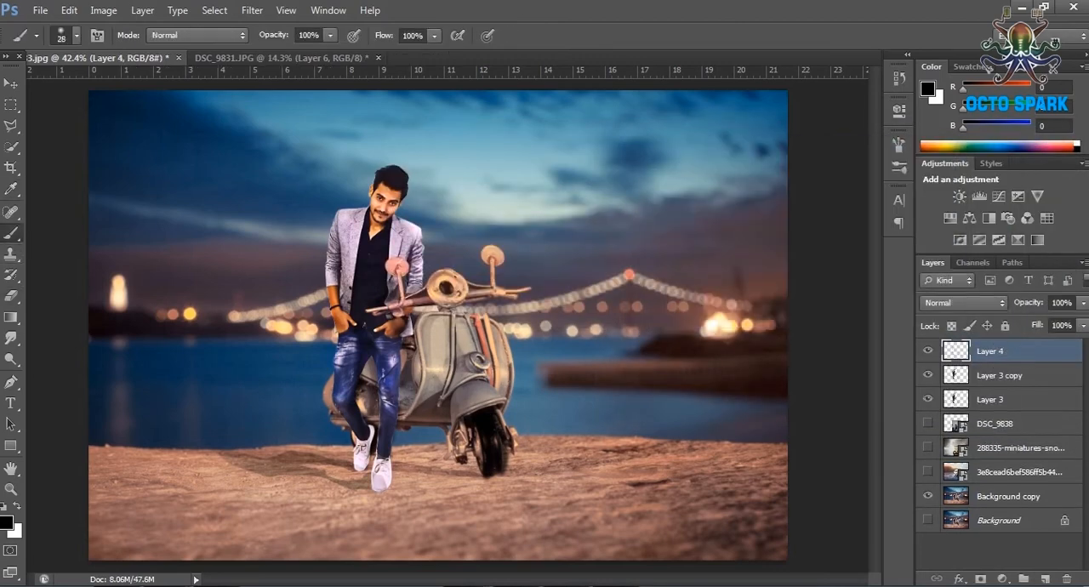
pyautogui.click(7, 523)
pyautogui.click(849, 206)
pyautogui.click(819, 222)
pyautogui.click(1007, 164)
# Paint the entire canvas magenta on Layer 4 with a 195 px soft brush.
pyautogui.scroll(-3, 438, 325)
pyautogui.click(76, 36)
pyautogui.moveTo(68, 86); pyautogui.dragTo(133, 87)
pyautogui.moveTo(245, 358)
pyautogui.mouseDown()
pyautogui.moveTo(627, 384)
pyautogui.moveTo(255, 443)
pyautogui.moveTo(251, 222)
pyautogui.moveTo(621, 211)
pyautogui.mouseUp()
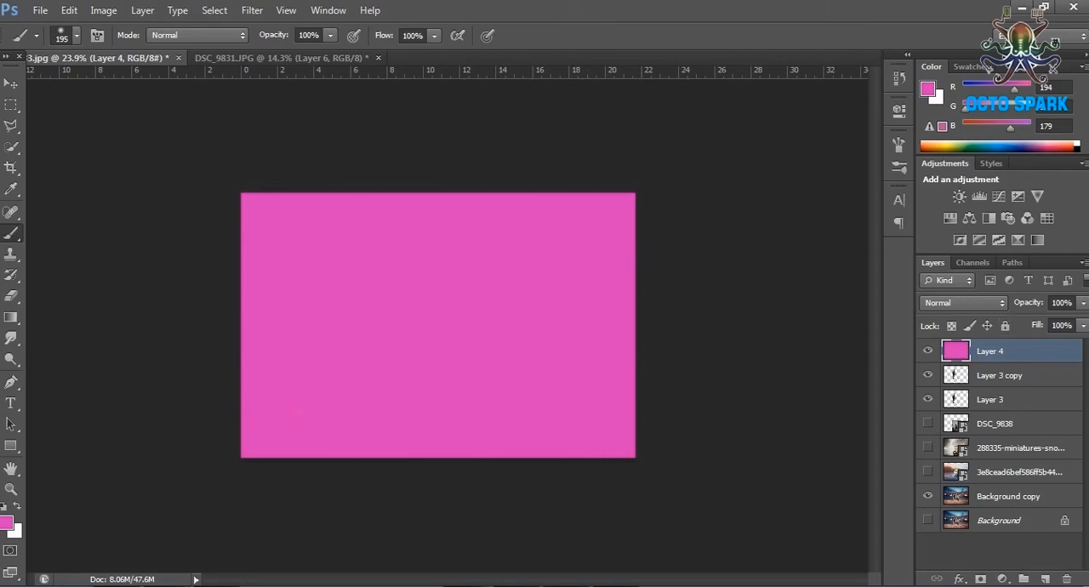
# Set the magenta Layer 4 to Soft Light blending.
pyautogui.click(964, 303)
pyautogui.click(956, 211)
pyautogui.click(11, 489)
pyautogui.moveTo(425, 340); pyautogui.dragTo(493, 340)
# Shift the hue of Layer 4 by +7 with Hue/Saturation.
pyautogui.click(103, 10)
pyautogui.moveTo(128, 51)
pyautogui.click(322, 134)
pyautogui.moveTo(726, 216)
pyautogui.mouseDown()
pyautogui.moveTo(700, 216)
pyautogui.moveTo(808, 215)
pyautogui.moveTo(747, 215)
pyautogui.mouseUp()
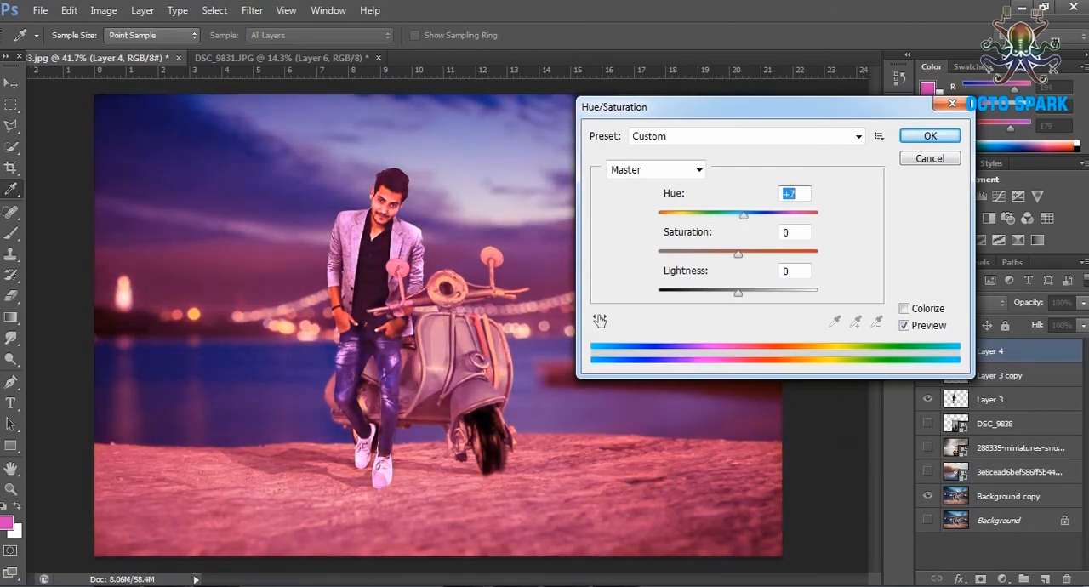
pyautogui.press('Return')
# Merge Layer 3 copy and Layer 3 into a single figure layer.
pyautogui.scroll(5, 380, 476)
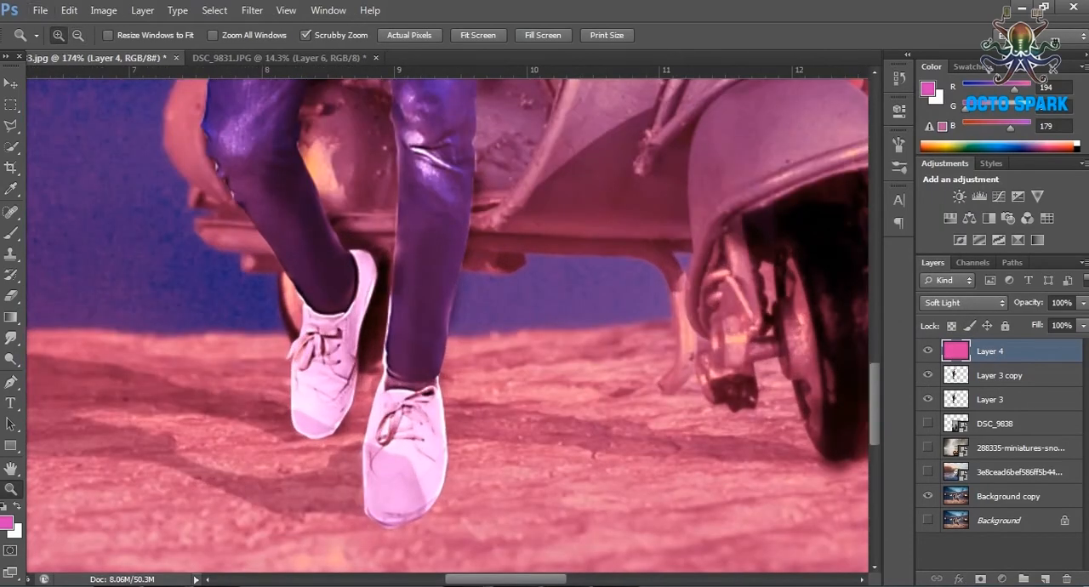
pyautogui.click(1000, 375)
pyautogui.keyDown('ctrl'); pyautogui.click(991, 398); pyautogui.keyUp('ctrl')
pyautogui.hotkey('ctrl', 'e')
# Darken the bright outlines of the shoes and ankles with a 40 px Burn brush at 34% exposure.
pyautogui.moveTo(325, 423); pyautogui.dragTo(404, 423)
pyautogui.click(11, 359)
pyautogui.click(78, 371)
pyautogui.click(189, 35)
pyautogui.click(181, 64)
pyautogui.click(76, 35)
pyautogui.moveTo(95, 88); pyautogui.dragTo(48, 88)
pyautogui.moveTo(322, 404); pyautogui.dragTo(339, 404)
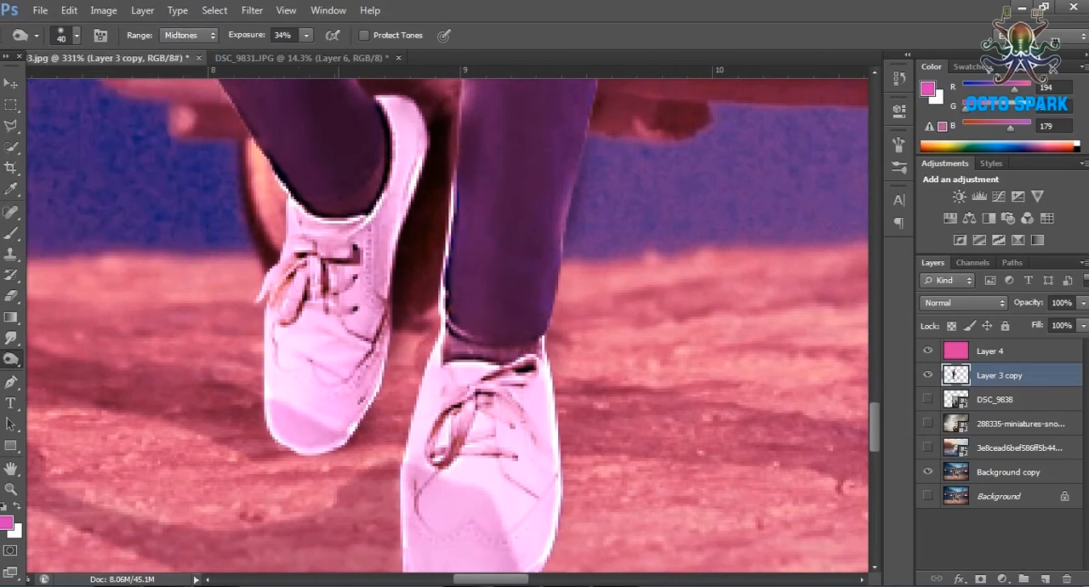
pyautogui.scroll(2, 449, 323)
pyautogui.moveTo(403, 294)
pyautogui.mouseDown()
pyautogui.moveTo(415, 268)
pyautogui.moveTo(411, 201)
pyautogui.moveTo(297, 382)
pyautogui.moveTo(306, 405)
pyautogui.mouseUp()
pyautogui.scroll(-2, 284, 383)
pyautogui.scroll(-2, 302, 404)
pyautogui.moveTo(438, 353); pyautogui.dragTo(426, 455)
# Burn the highlights along the outer edges of the jeans and jacket at 34% exposure.
pyautogui.scroll(14, 429, 408)
pyautogui.scroll(14, 448, 323)
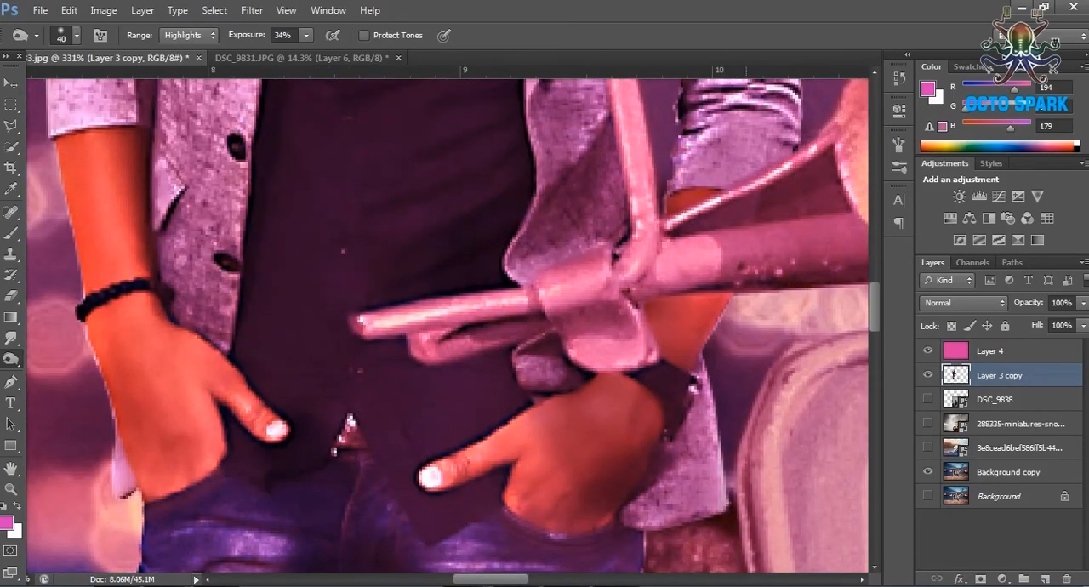
pyautogui.scroll(7, 374, 340)
pyautogui.moveTo(191, 340); pyautogui.dragTo(200, 455)
pyautogui.scroll(5, 204, 382)
pyautogui.moveTo(211, 399)
pyautogui.mouseDown()
pyautogui.moveTo(313, 259)
pyautogui.moveTo(271, 463)
pyautogui.mouseUp()
pyautogui.hotkey('ctrl', '0')
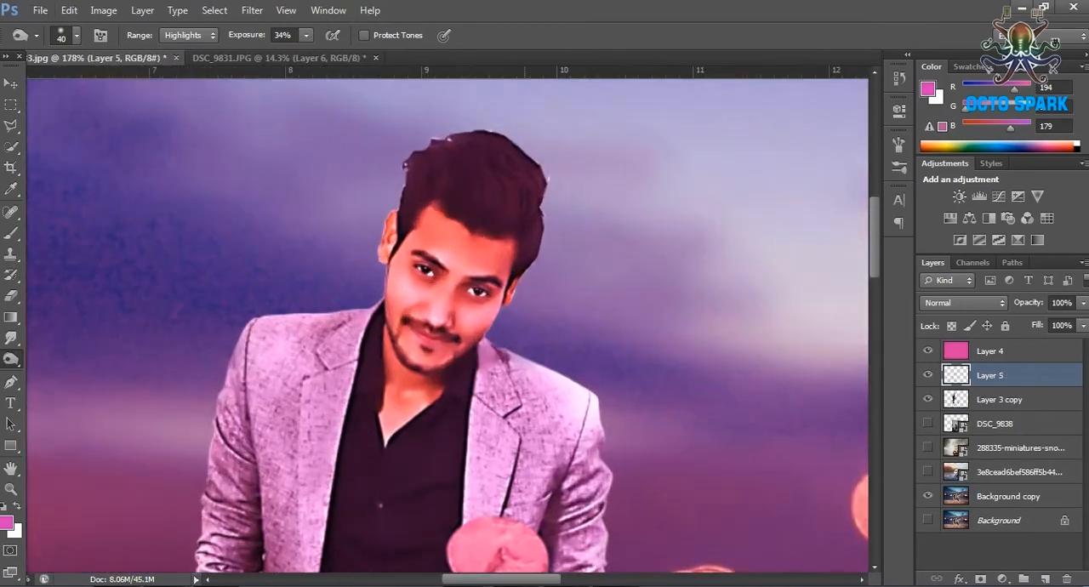
# Add a new layer above the figure and paint white highlights on the face and neck with a 7 px soft brush.
pyautogui.press('j')
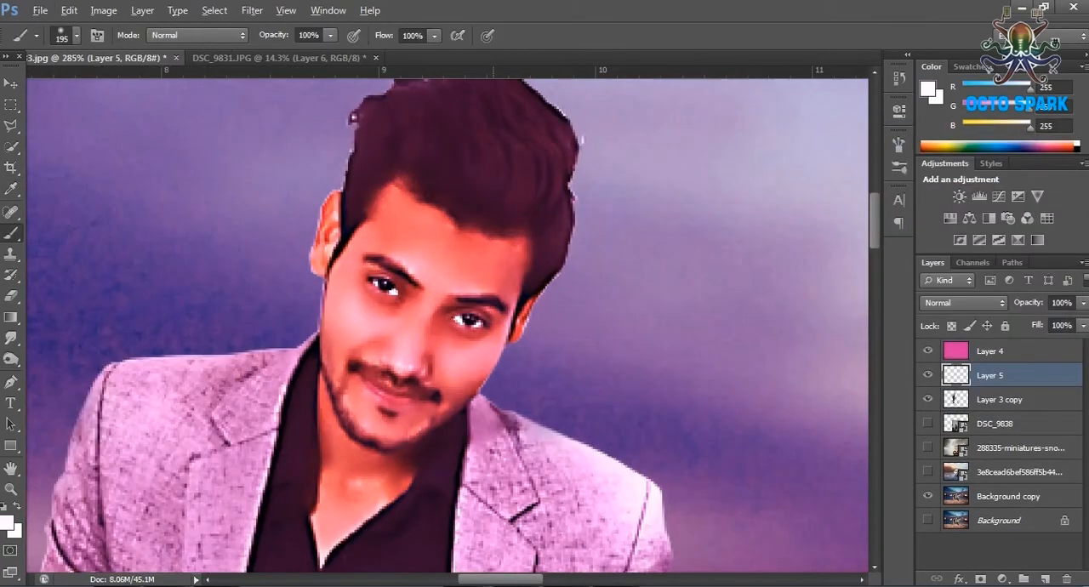
pyautogui.hotkey('ctrl', '+')
pyautogui.click(77, 35)
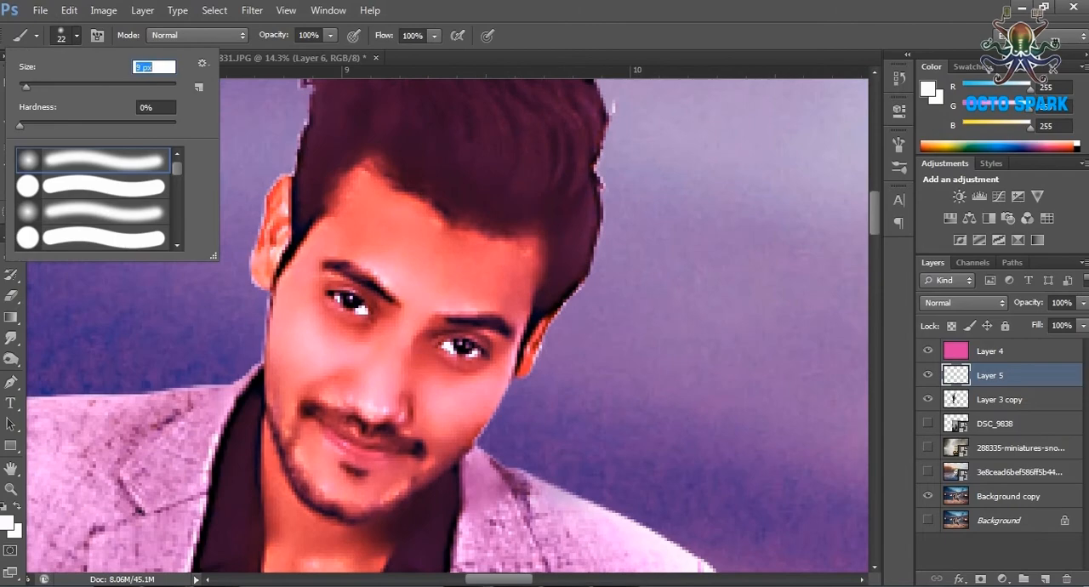
pyautogui.press('Return')
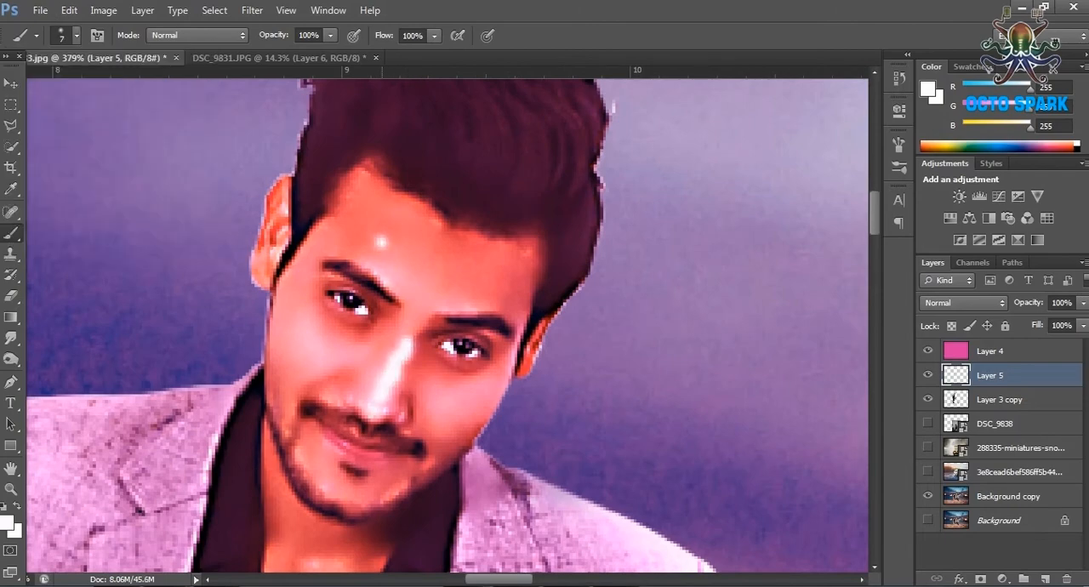
pyautogui.scroll(-5, 392, 383)
pyautogui.click(360, 330)
pyautogui.scroll(-3, 225, 383)
pyautogui.scroll(1, 188, 365)
# Paint white highlight strokes on the jacket shoulder, sleeves and forearm, enlarging the brush to 9 px.
pyautogui.moveTo(146, 388); pyautogui.dragTo(199, 382)
pyautogui.scroll(-5, 446, 323)
pyautogui.click(77, 35)
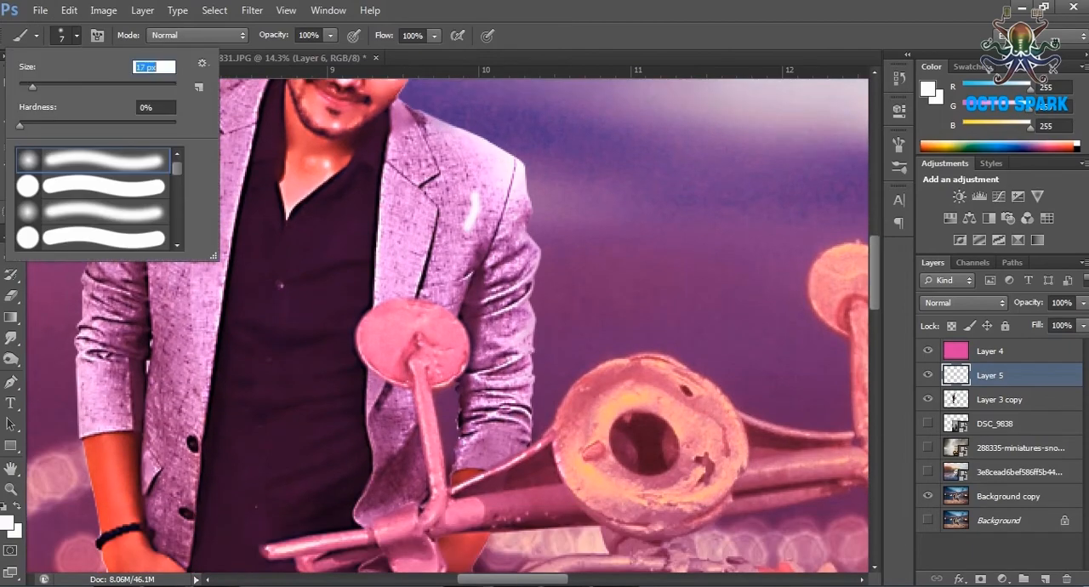
pyautogui.press('Return')
pyautogui.moveTo(138, 565); pyautogui.dragTo(108, 228)
pyautogui.scroll(-3, 447, 324)
pyautogui.moveTo(505, 75); pyautogui.dragTo(496, 348)
# Paint long white highlight strokes down both legs of the jeans on Layer 5.
pyautogui.scroll(-3, 447, 324)
pyautogui.scroll(-5, 366, 340)
pyautogui.moveTo(361, 311); pyautogui.dragTo(355, 427)
pyautogui.scroll(-5, 357, 340)
pyautogui.moveTo(356, 228); pyautogui.dragTo(363, 328)
pyautogui.moveTo(368, 384); pyautogui.dragTo(372, 506)
pyautogui.scroll(-3, 371, 425)
pyautogui.moveTo(366, 418); pyautogui.dragTo(358, 528)
pyautogui.scroll(5, 357, 340)
pyautogui.moveTo(162, 96); pyautogui.dragTo(163, 323)
pyautogui.scroll(8, 188, 323)
pyautogui.moveTo(201, 259); pyautogui.dragTo(197, 354)
# Paint white highlight strokes on the scooter's front panel, handlebar and headlamp rim.
pyautogui.scroll(-7, 447, 323)
pyautogui.moveTo(536, 308); pyautogui.dragTo(513, 84)
pyautogui.scroll(4, 513, 170)
pyautogui.scroll(4, 627, 340)
pyautogui.moveTo(592, 446); pyautogui.dragTo(733, 432)
pyautogui.scroll(7, 655, 340)
pyautogui.moveTo(659, 183)
pyautogui.mouseDown()
pyautogui.moveTo(595, 177)
pyautogui.moveTo(581, 186)
pyautogui.mouseUp()
pyautogui.moveTo(537, 308); pyautogui.dragTo(387, 334)
pyautogui.moveTo(680, 340); pyautogui.dragTo(179, 319)
# Paint white highlight strokes on the scooter's coloured stripes, front fender and wheel.
pyautogui.scroll(-6, 340, 323)
pyautogui.moveTo(300, 268); pyautogui.dragTo(327, 344)
pyautogui.scroll(-6, 327, 341)
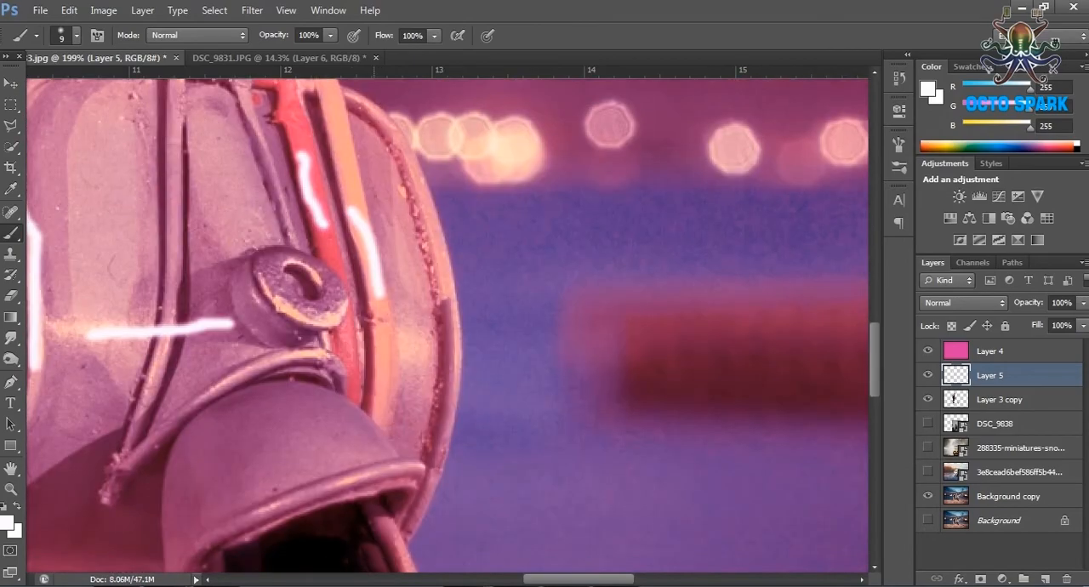
pyautogui.scroll(-5, 340, 323)
pyautogui.moveTo(346, 291); pyautogui.dragTo(364, 349)
pyautogui.moveTo(262, 106); pyautogui.dragTo(724, 348)
# Add short white highlight strokes to the cheeks and the jacket's shoulders and lapels.
pyautogui.scroll(9, 448, 323)
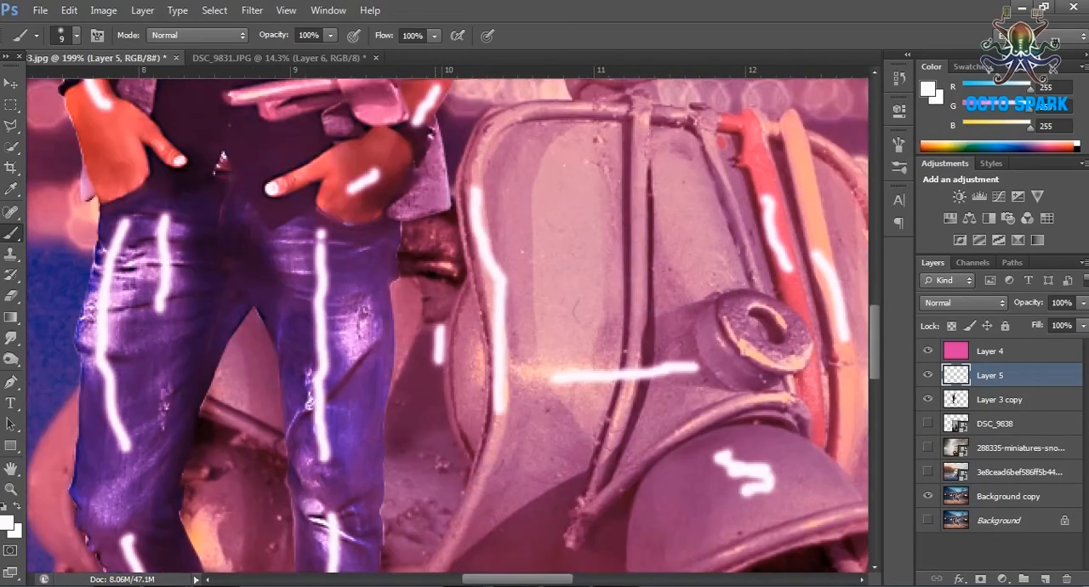
pyautogui.scroll(-4, 388, 149)
pyautogui.scroll(-5, 221, 340)
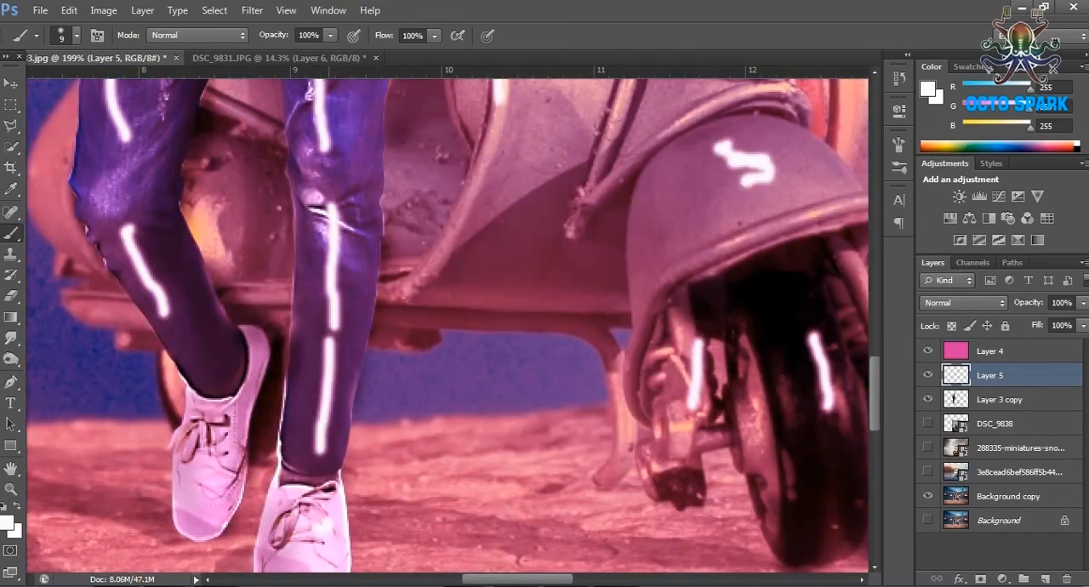
pyautogui.scroll(-8, 306, 323)
pyautogui.scroll(4, 315, 289)
pyautogui.scroll(10, 323, 268)
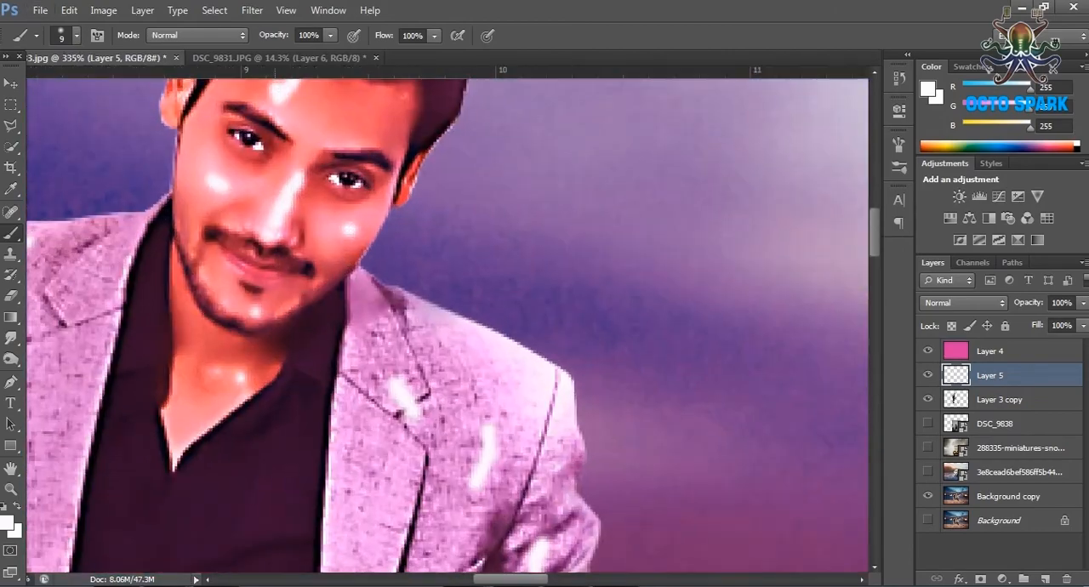
pyautogui.scroll(-6, 340, 391)
pyautogui.scroll(-5, 340, 392)
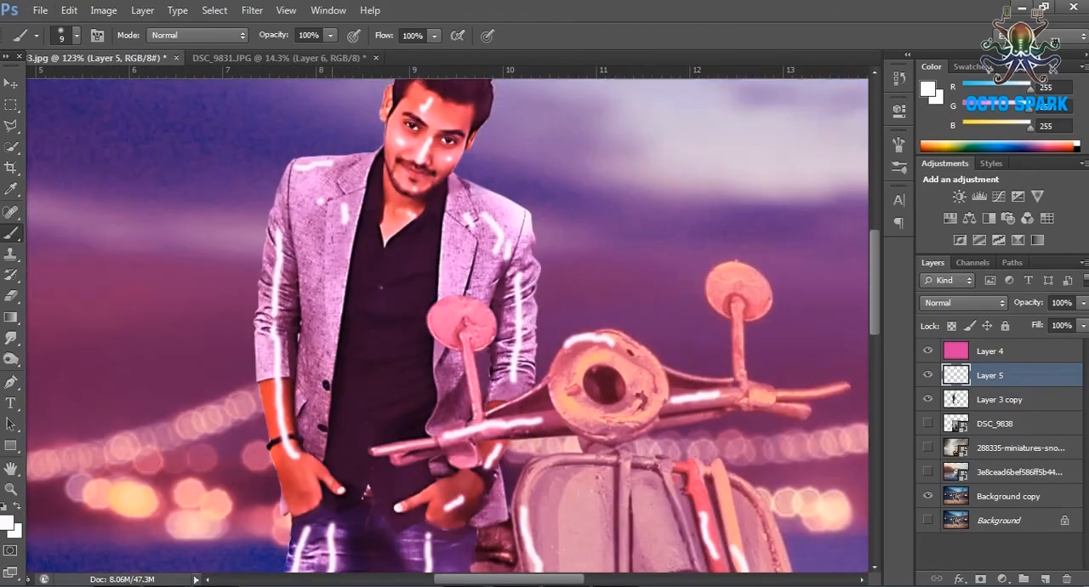
# Soften the white strokes on Layer 5 with a Gaussian Blur of 5.9 pixels radius.
pyautogui.click(252, 11)
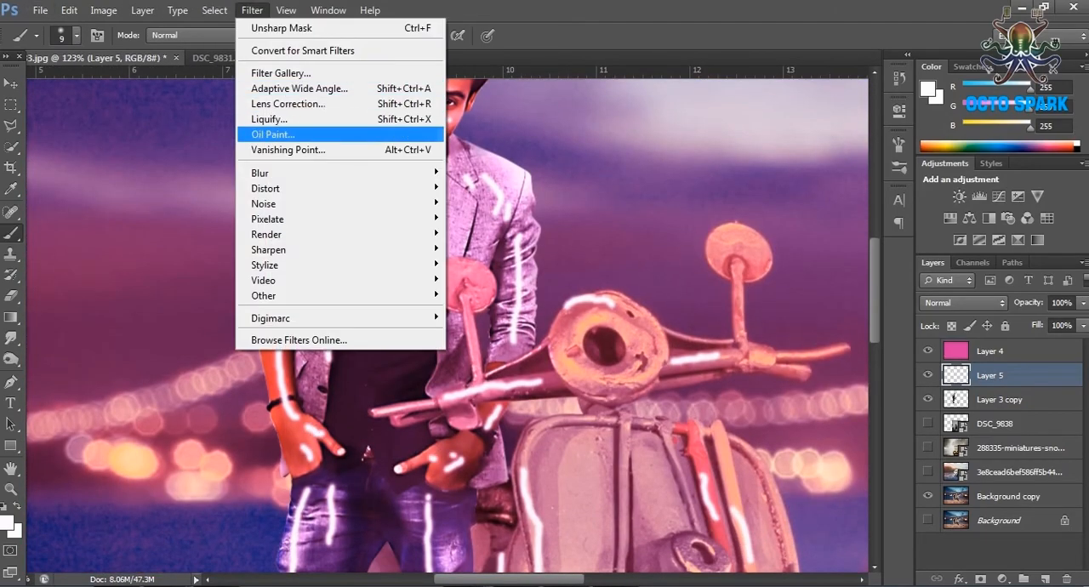
pyautogui.moveTo(328, 233)
pyautogui.click(502, 281)
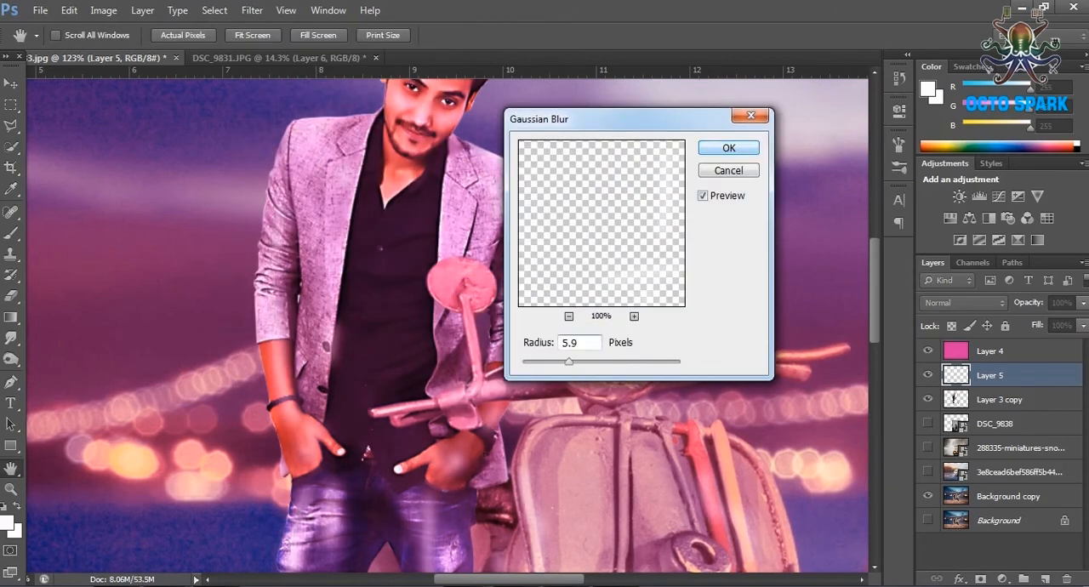
pyautogui.click(729, 148)
# Set the blurred highlight Layer 5 to Overlay blending.
pyautogui.click(964, 303)
pyautogui.click(952, 136)
pyautogui.click(963, 303)
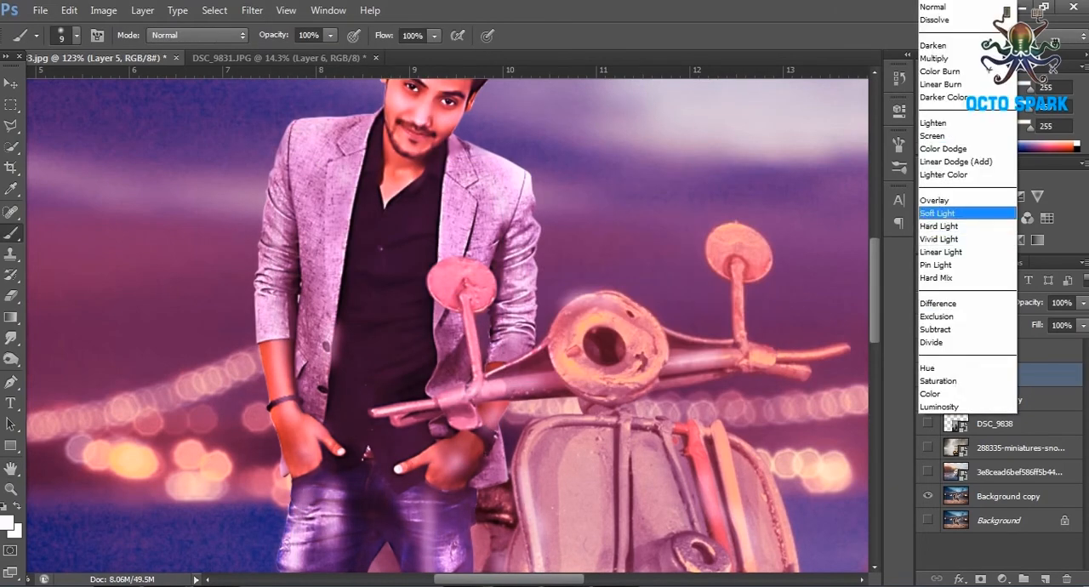
pyautogui.click(934, 200)
pyautogui.press('z')
pyautogui.scroll(3, 447, 323)
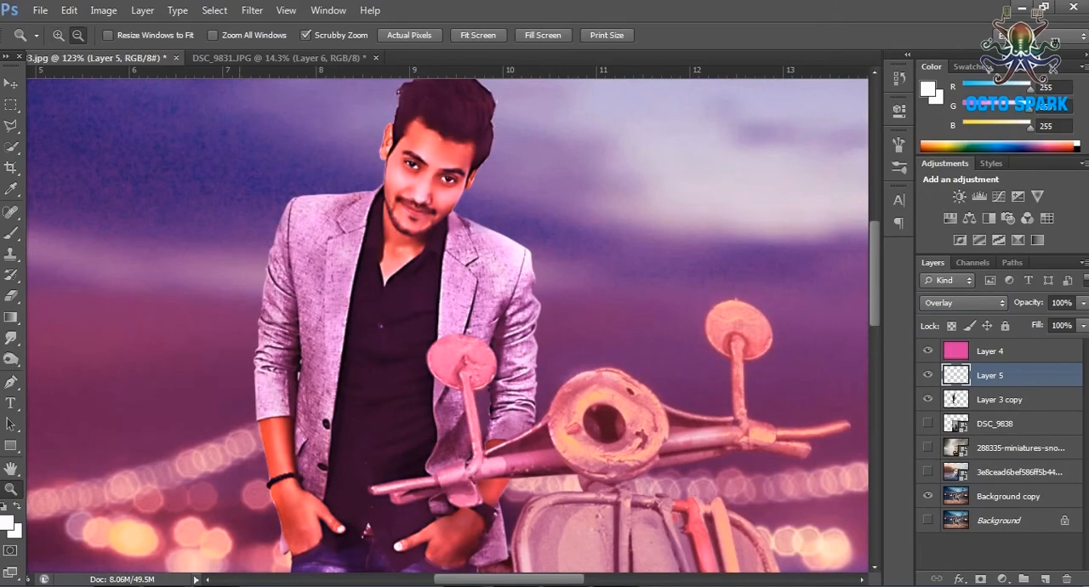
pyautogui.scroll(-4, 446, 324)
# Apply the Plastic Wrap filter to Layer 3 copy with highlight strength 1, detail 6 and smoothness 15.
pyautogui.click(999, 398)
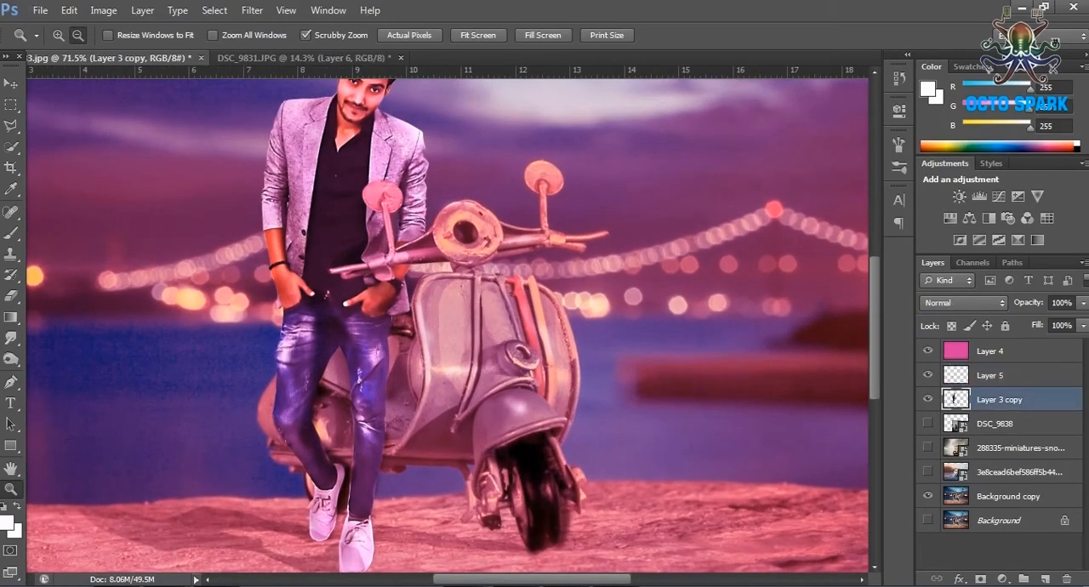
pyautogui.click(251, 10)
pyautogui.click(281, 74)
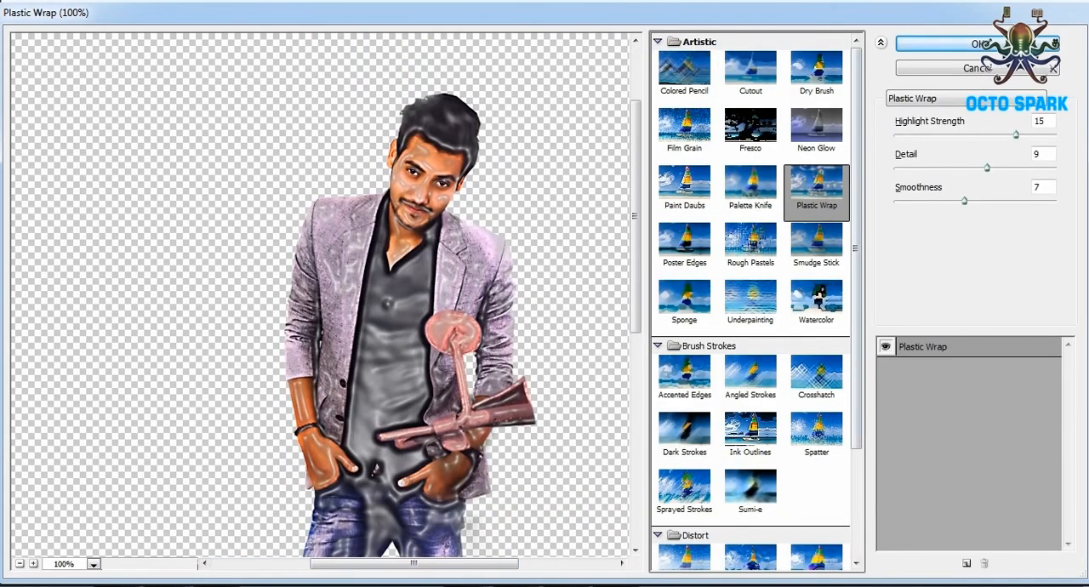
pyautogui.moveTo(1015, 135); pyautogui.dragTo(951, 134)
pyautogui.moveTo(987, 168); pyautogui.dragTo(1010, 167)
pyautogui.moveTo(963, 201); pyautogui.dragTo(1057, 200)
pyautogui.moveTo(1011, 167); pyautogui.dragTo(906, 135)
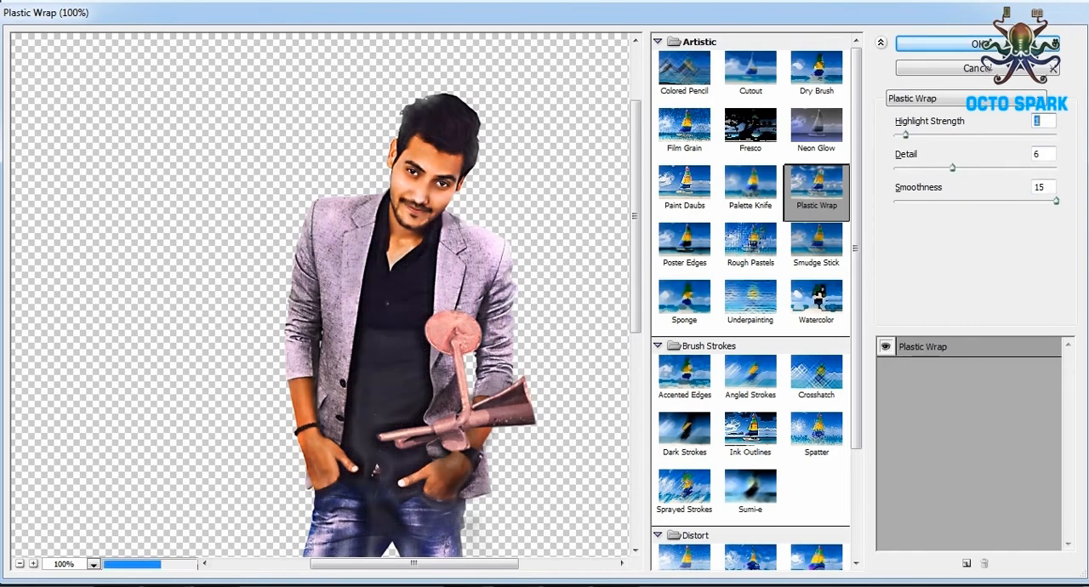
pyautogui.press('Return')
pyautogui.scroll(-2, 448, 325)
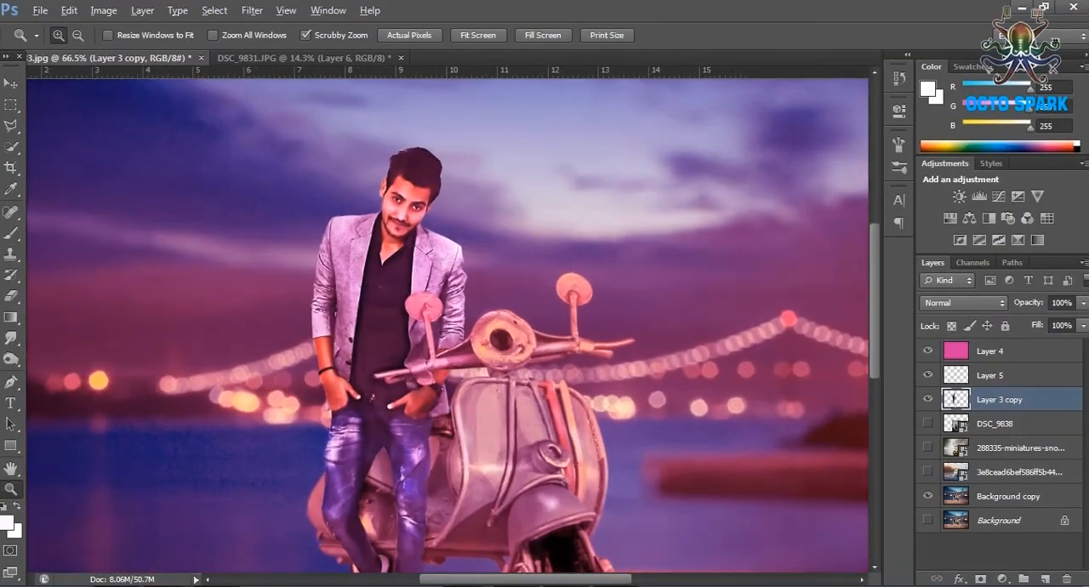
# Copy the layers from "subscribe us" down to "octospark" from DSC_9831.JPG into the night photo document.
pyautogui.scroll(3, 344, 187)
pyautogui.scroll(-5, 345, 187)
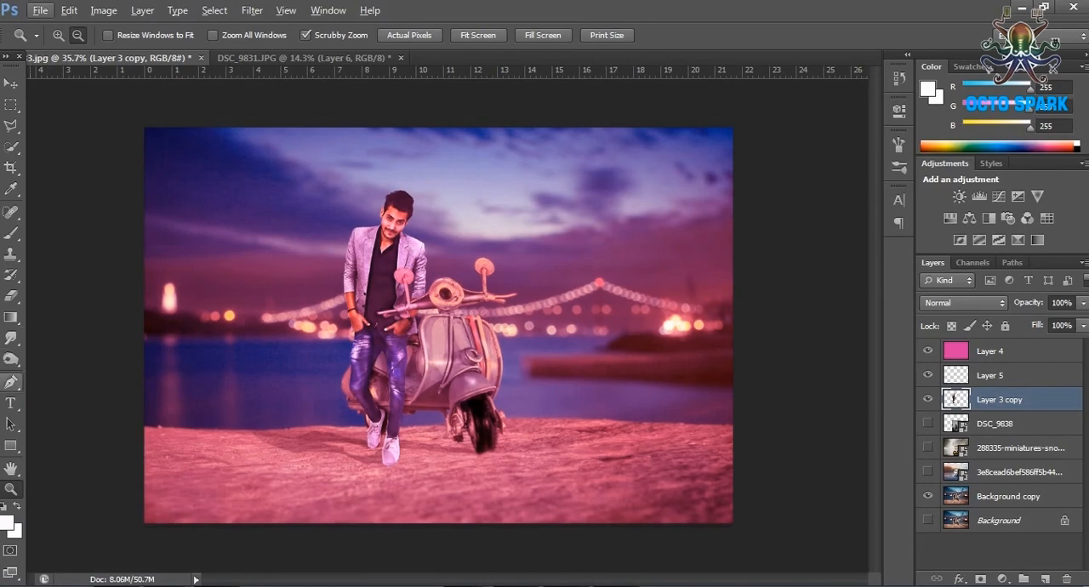
pyautogui.click(11, 403)
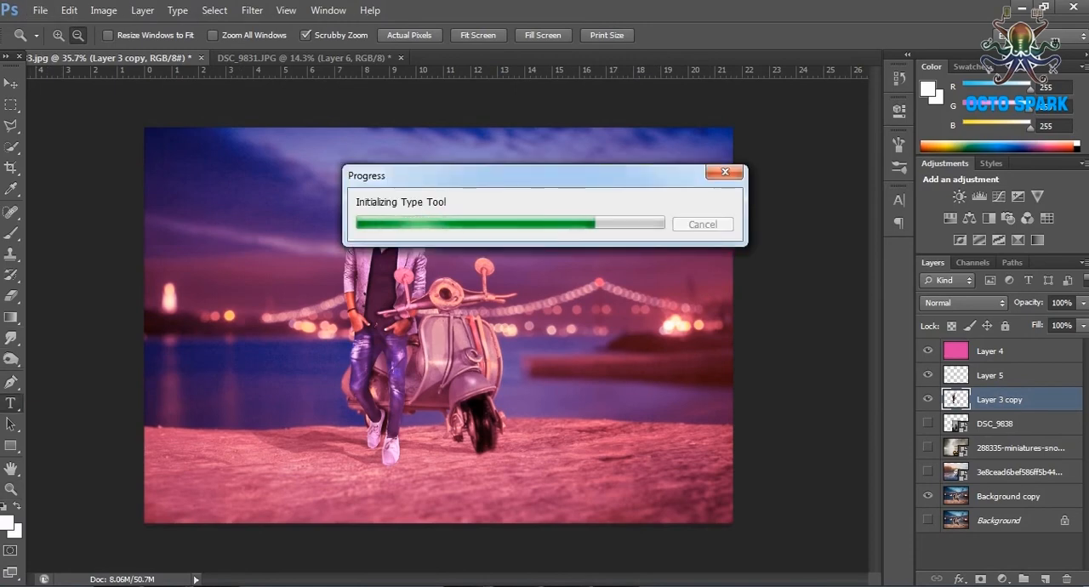
pyautogui.click(304, 58)
pyautogui.click(993, 421)
pyautogui.keyDown('shift'); pyautogui.click(1012, 398); pyautogui.keyUp('shift')
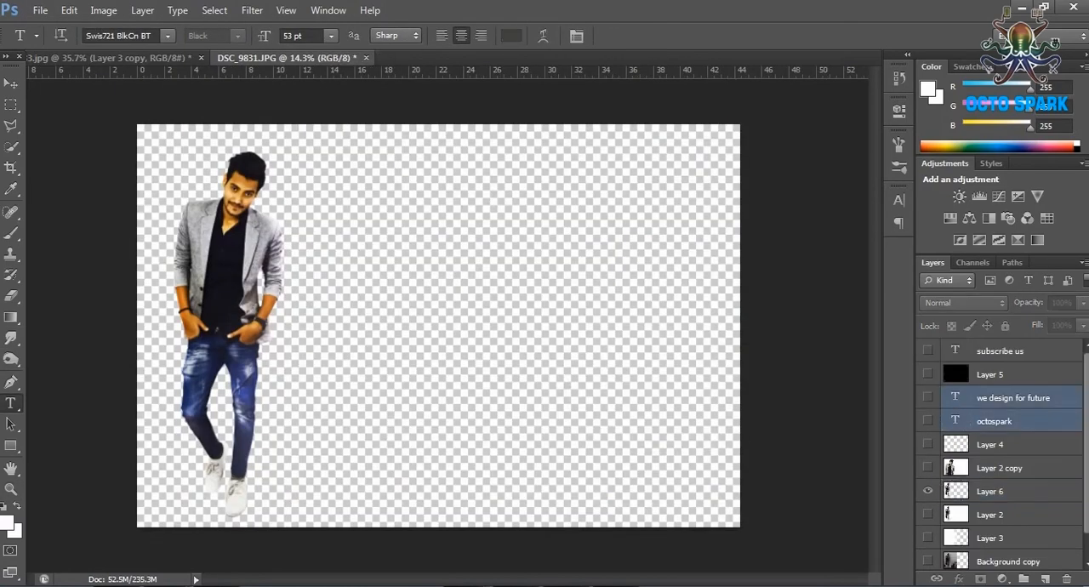
pyautogui.keyDown('shift'); pyautogui.click(999, 352); pyautogui.keyUp('shift')
pyautogui.click(11, 84)
pyautogui.moveTo(536, 354); pyautogui.dragTo(243, 187)
# Scale down the "octospark" and "we design for future" texts together and place them in the photo's lower-right corner.
pyautogui.keyDown('shift'); pyautogui.click(1012, 448); pyautogui.keyUp('shift')
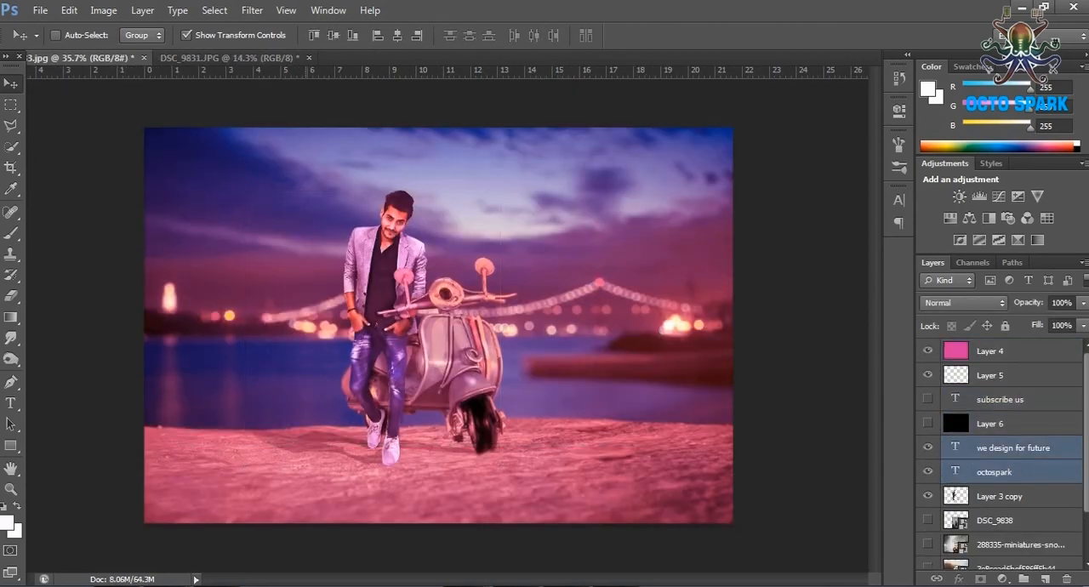
pyautogui.moveTo(369, 510); pyautogui.dragTo(530, 397)
pyautogui.moveTo(416, 504); pyautogui.dragTo(514, 427)
pyautogui.moveTo(313, 425); pyautogui.dragTo(492, 467)
pyautogui.moveTo(522, 473); pyautogui.dragTo(716, 480)
pyautogui.press('Return')
# Change the colour of the "octospark" text to a light blue.
pyautogui.press('t')
pyautogui.click(511, 35)
pyautogui.click(849, 271)
pyautogui.click(828, 176)
pyautogui.moveTo(828, 175); pyautogui.dragTo(811, 205)
pyautogui.click(849, 255)
pyautogui.click(849, 276)
pyautogui.moveTo(849, 345); pyautogui.dragTo(849, 279)
pyautogui.click(815, 179)
pyautogui.click(848, 229)
pyautogui.click(786, 287)
pyautogui.click(777, 179)
pyautogui.click(849, 263)
pyautogui.press('Return')
pyautogui.hotkey('ctrl', 'Return')
# Shrink the "octospark" and "we design for future" texts slightly together, keeping them in the photo's lower-right corner.
pyautogui.press('v')
pyautogui.keyDown('ctrl'); pyautogui.click(1012, 448); pyautogui.keyUp('ctrl')
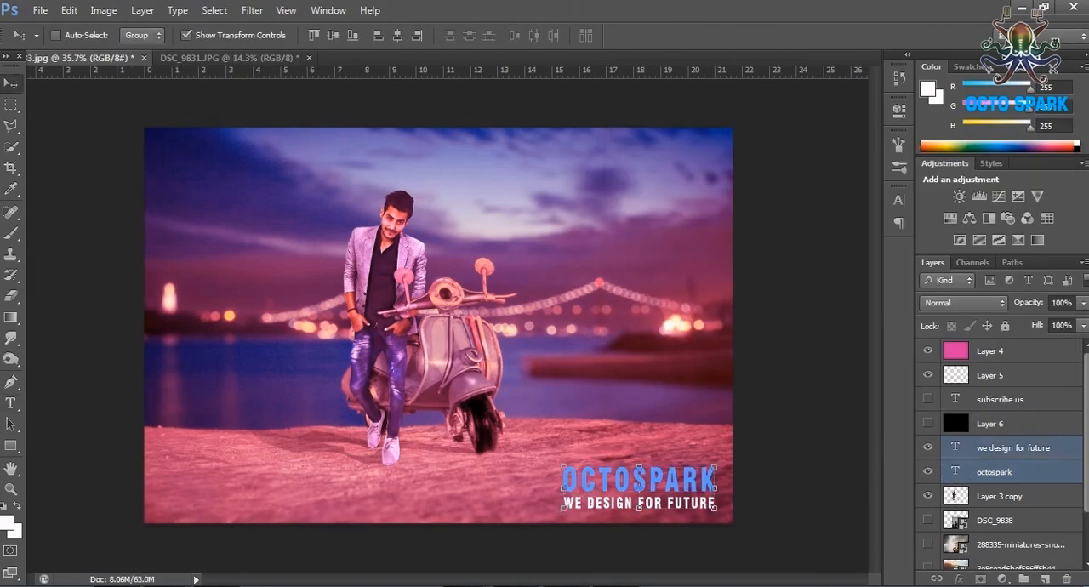
pyautogui.moveTo(563, 466); pyautogui.dragTo(571, 477)
pyautogui.press('Return')
# Add a new empty layer directly above Layer 3 copy.
pyautogui.click(1000, 496)
pyautogui.click(1046, 579)
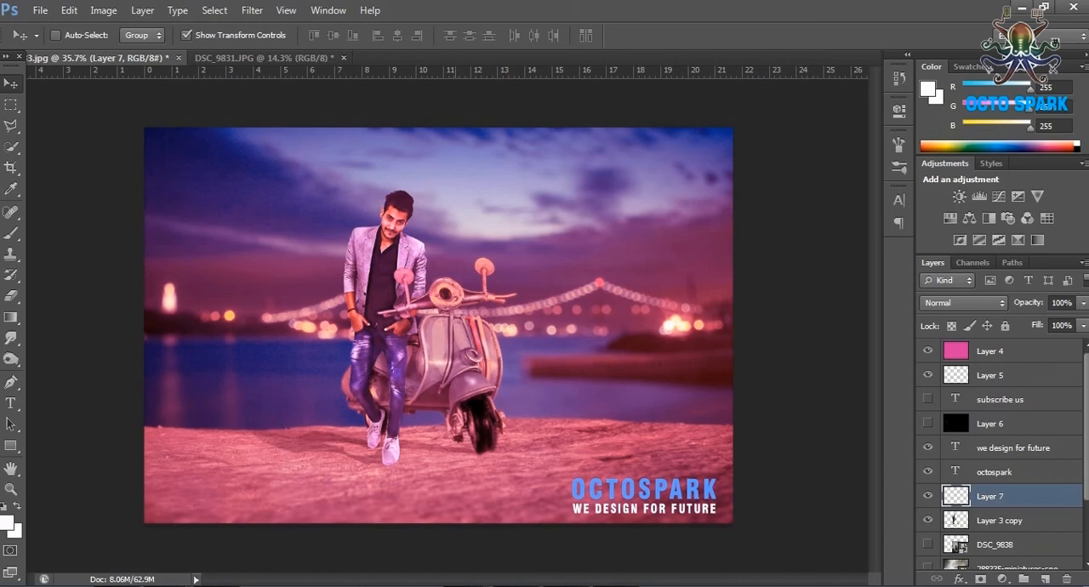